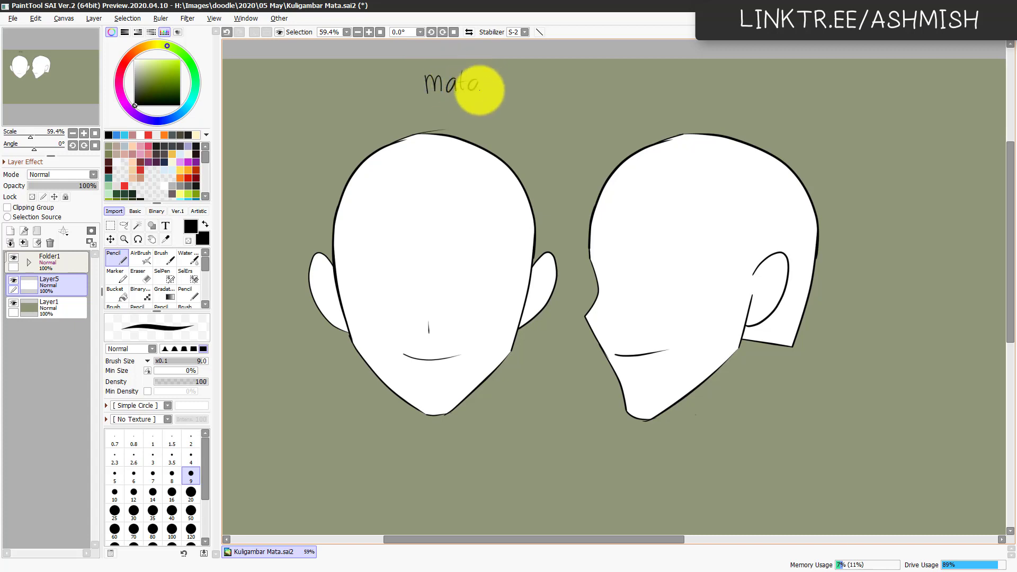
Step: Complete the handwritten title "mata ala ASHMISH ~" above the two heads with the pencil
mouse_move(531, 71)
left_mouse_down()
mouse_move(577, 91)
mouse_move(616, 77)
mouse_move(618, 94)
mouse_move(623, 77)
mouse_move(632, 95)
mouse_move(676, 74)
mouse_move(700, 97)
left_mouse_up()
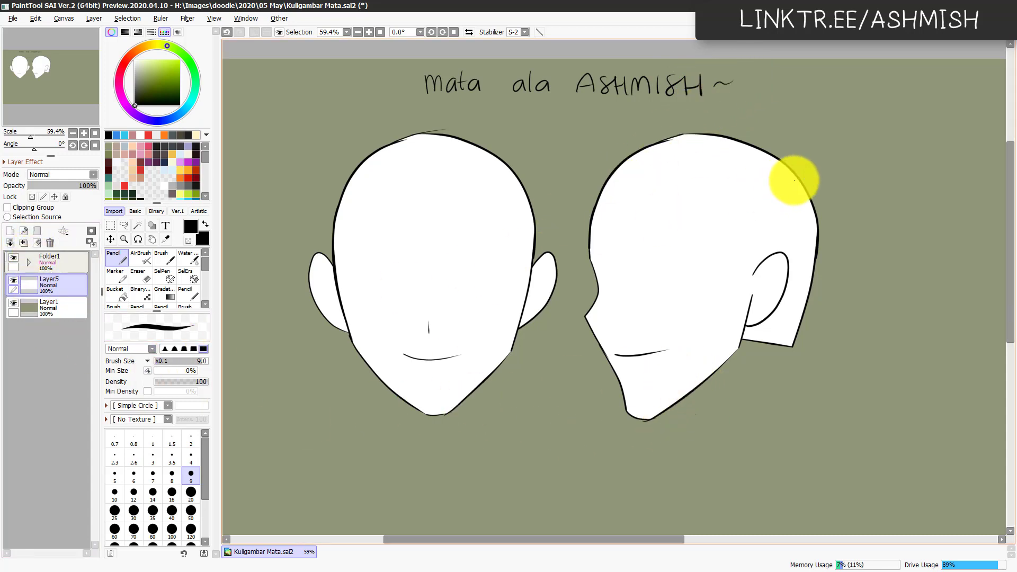
Step: Expand Folder1, collapse Folder3, and create a new folder above it inside Folder2 containing a new empty layer
left_click(29, 262)
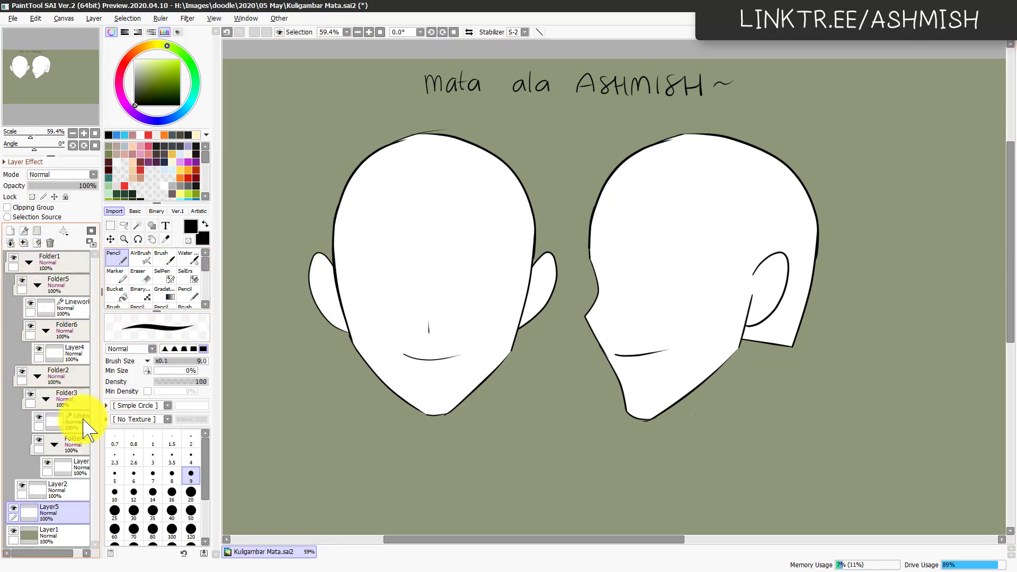
left_click(74, 411)
left_click(45, 400)
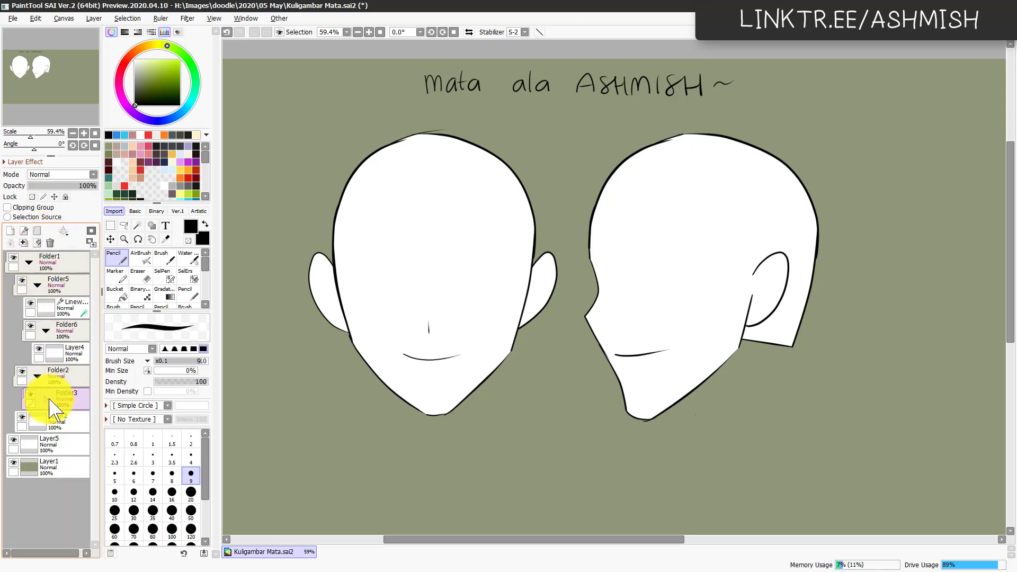
left_click(38, 231)
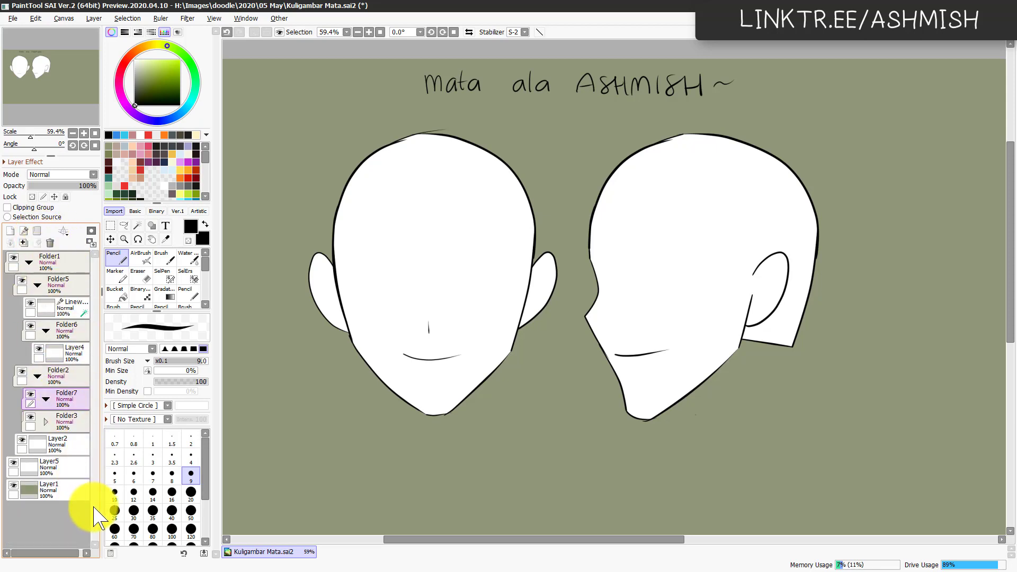
key("ctrl+shift+n")
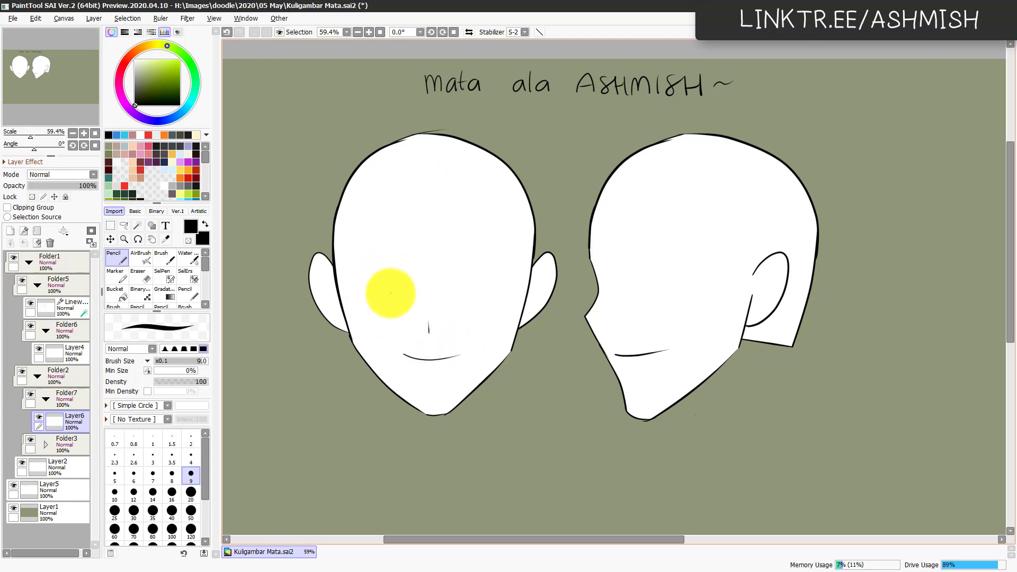
Step: Draw a round eyeball outline for each eye on the front-view face with the size 9 pencil
mouse_move(380, 259)
left_mouse_down()
mouse_move(384, 303)
mouse_move(405, 286)
mouse_move(392, 256)
left_mouse_up()
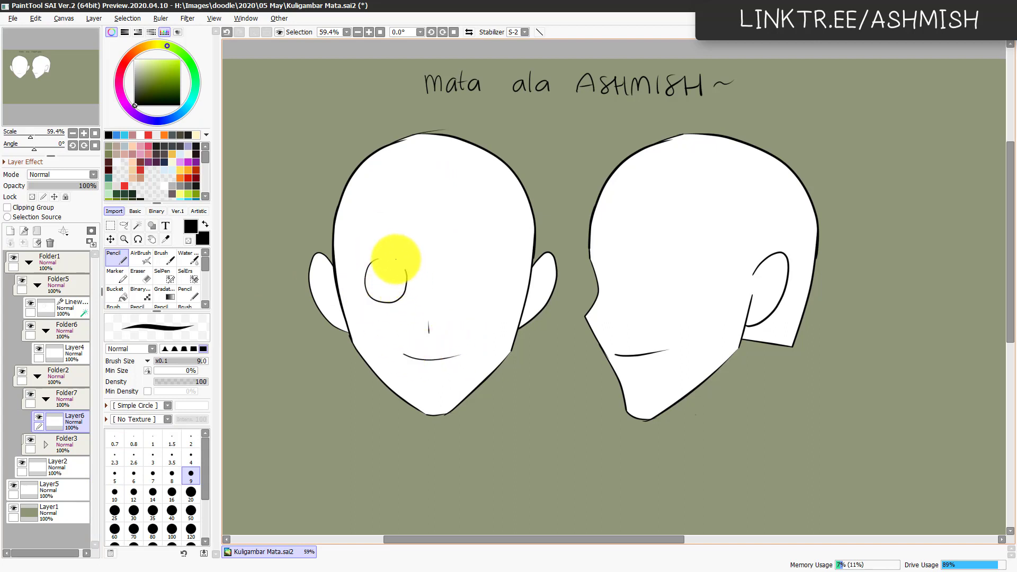
left_click_drag(531, 351, 556, 338)
key("Page_Up")
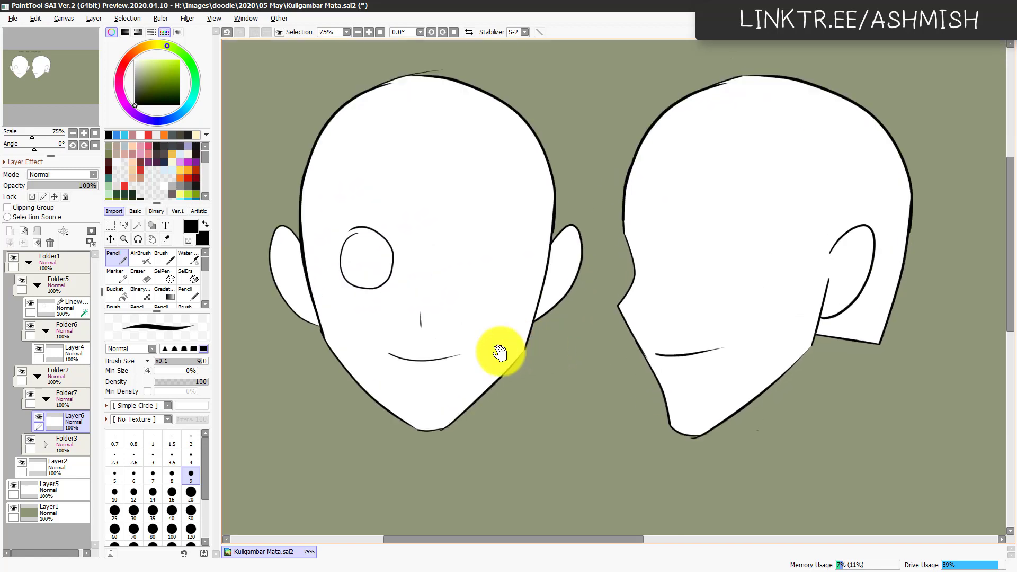
left_click_drag(500, 352, 594, 329)
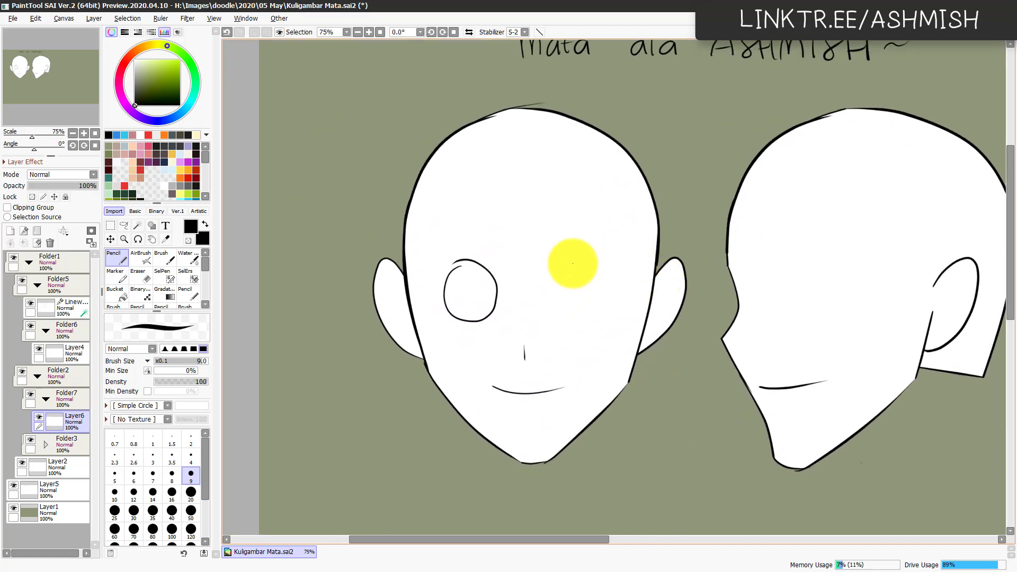
mouse_move(573, 263)
left_mouse_down()
mouse_move(550, 291)
mouse_move(576, 314)
mouse_move(600, 302)
mouse_move(598, 269)
mouse_move(574, 259)
left_mouse_up()
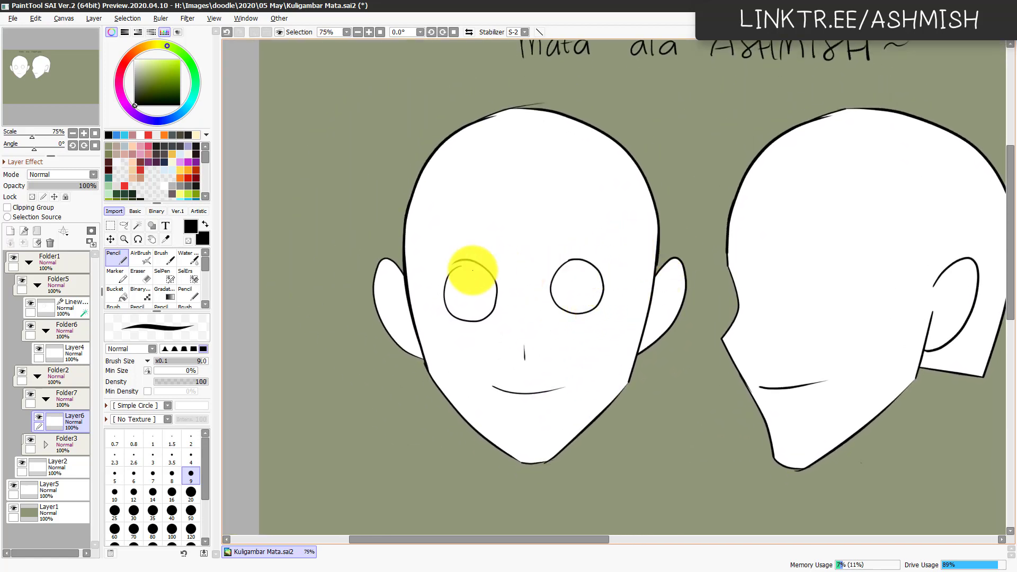
Step: Clean up the inside of the left eyeball outline, draw a small pupil circle in each eye, and fill both pupils black
key("e")
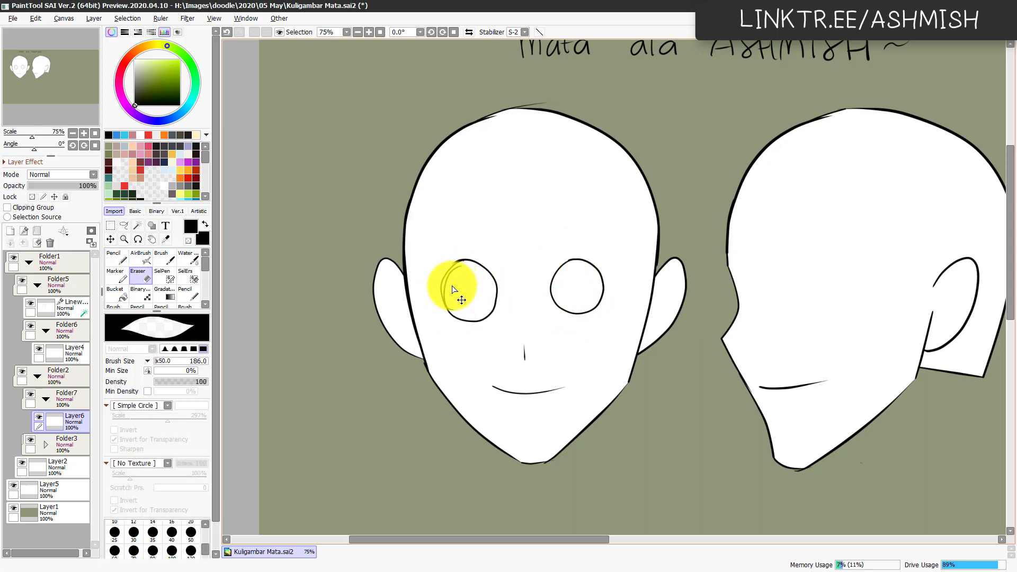
mouse_move(452, 276)
left_mouse_down()
mouse_move(459, 307)
mouse_move(462, 268)
mouse_move(454, 300)
mouse_move(592, 246)
mouse_move(478, 266)
mouse_move(473, 303)
mouse_move(470, 278)
left_mouse_up()
key("n")
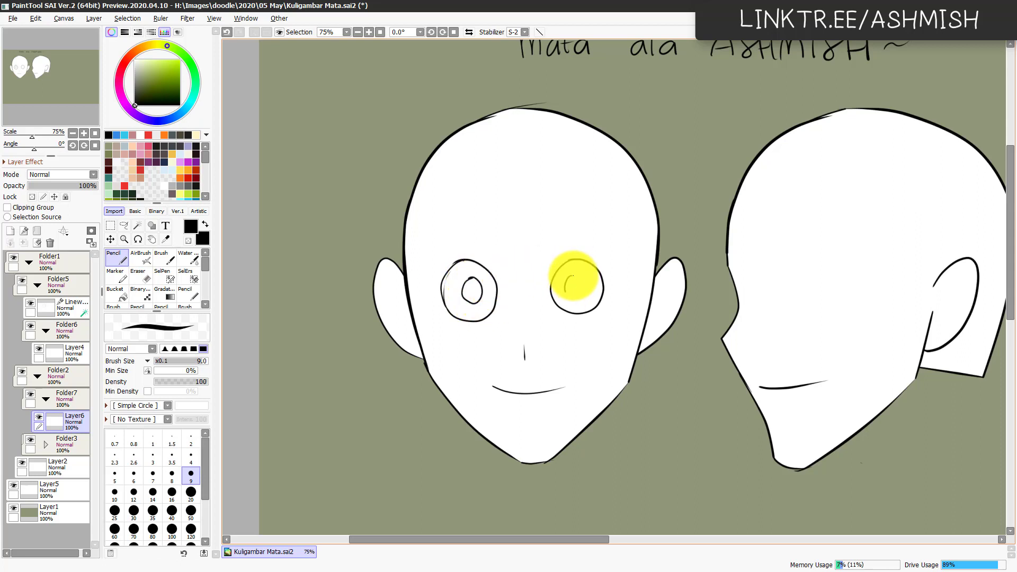
left_click(115, 292)
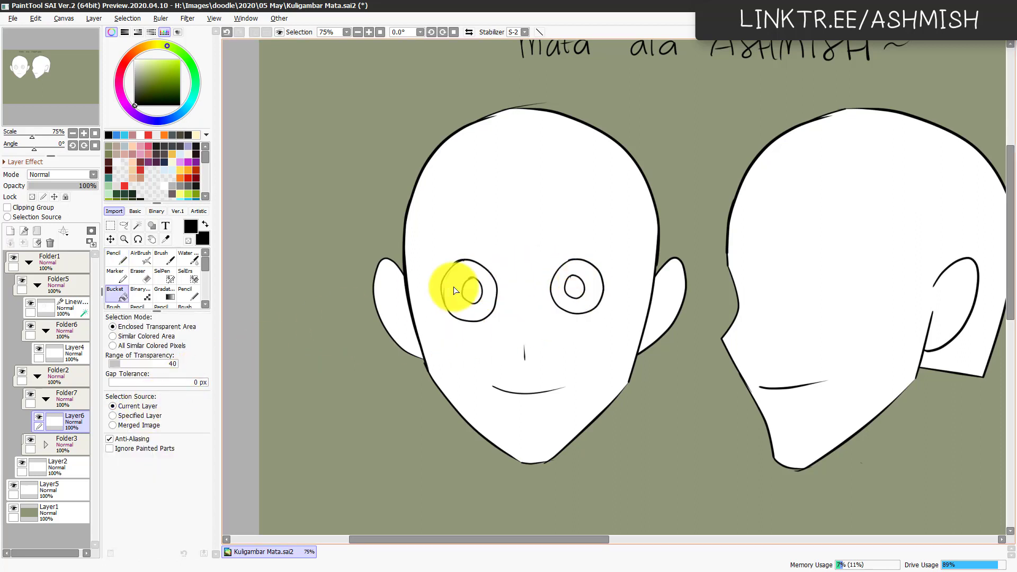
left_click(471, 290)
left_click(579, 293)
Step: Add a new layer above the eyeballs and draw thick curved upper lash lines on both eyes with a size 20 pencil
scroll(658, 352, "down", 3)
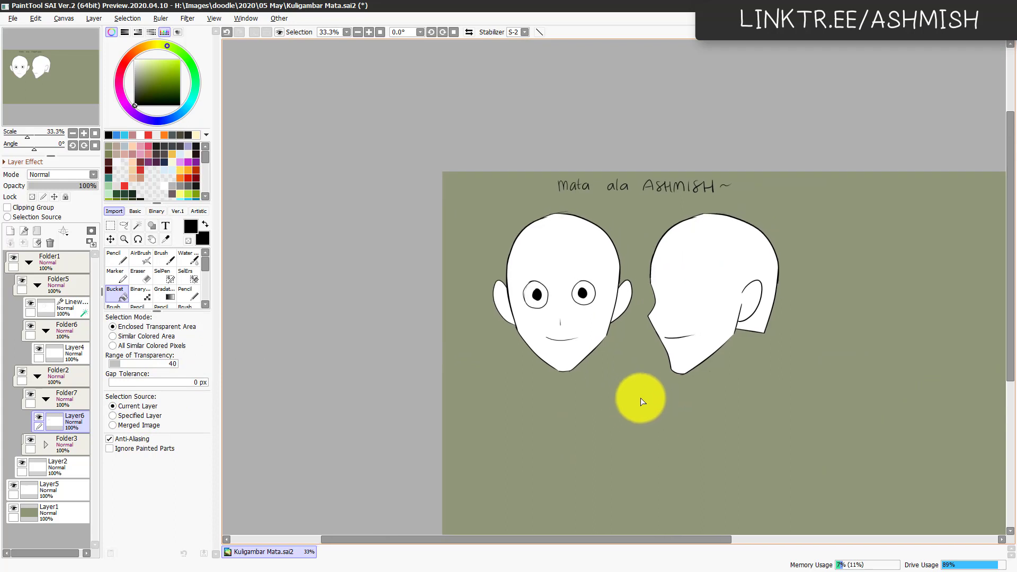
scroll(642, 397, "up", 3)
left_click_drag(554, 416, 662, 364)
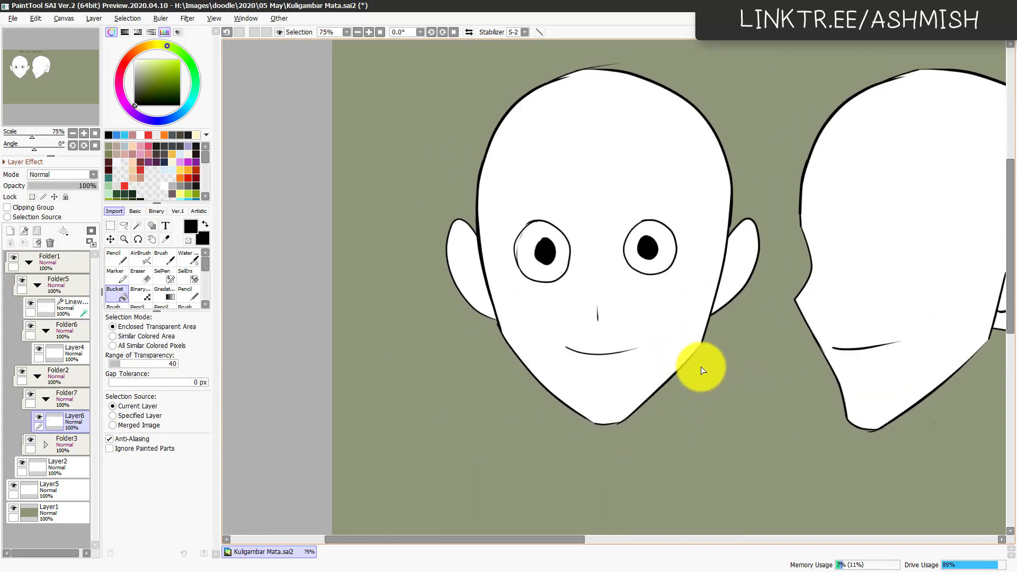
left_click_drag(662, 357, 634, 379)
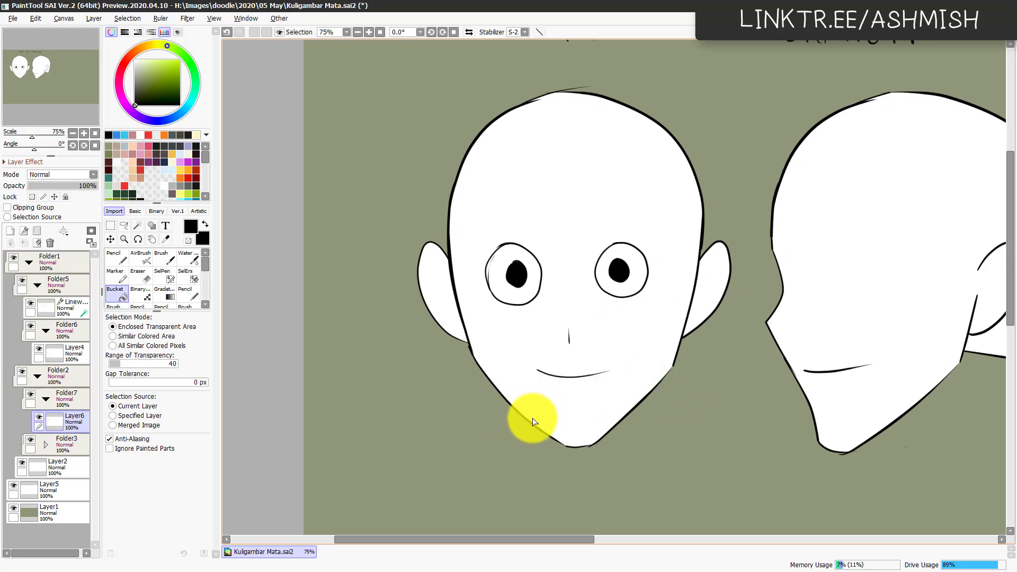
key("ctrl+shift+n")
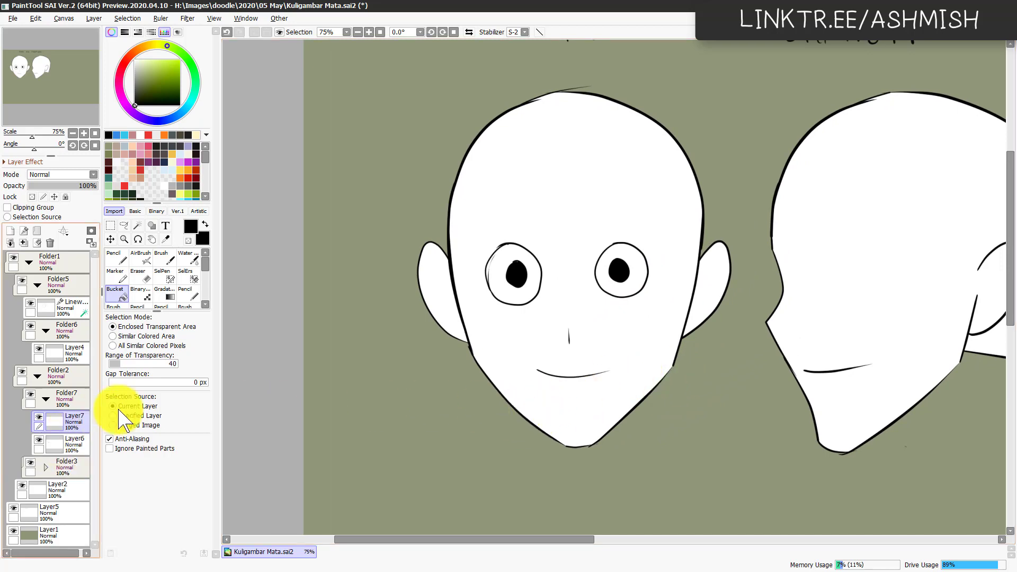
key("n")
left_click(191, 494)
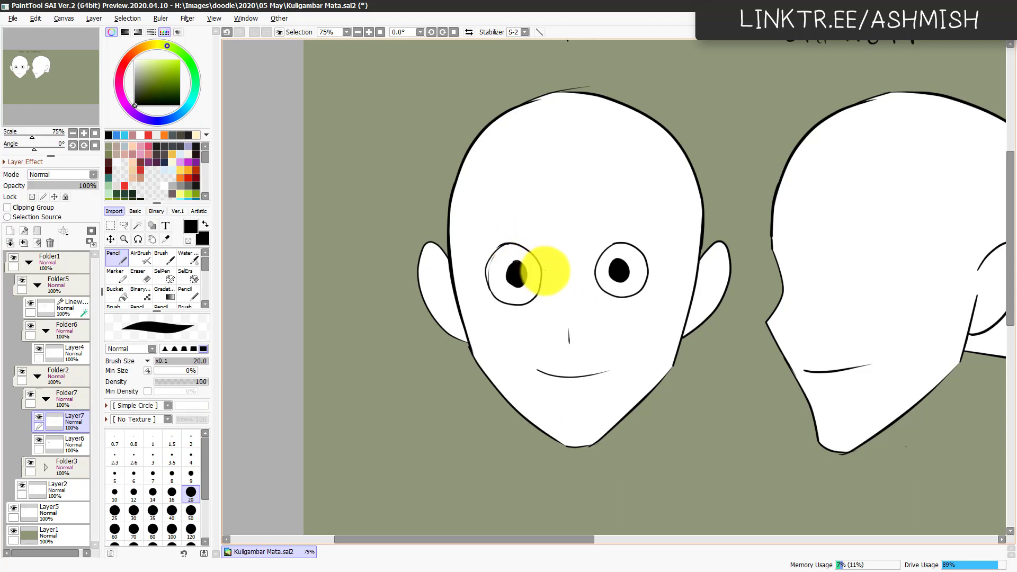
left_click_drag(545, 271, 486, 275)
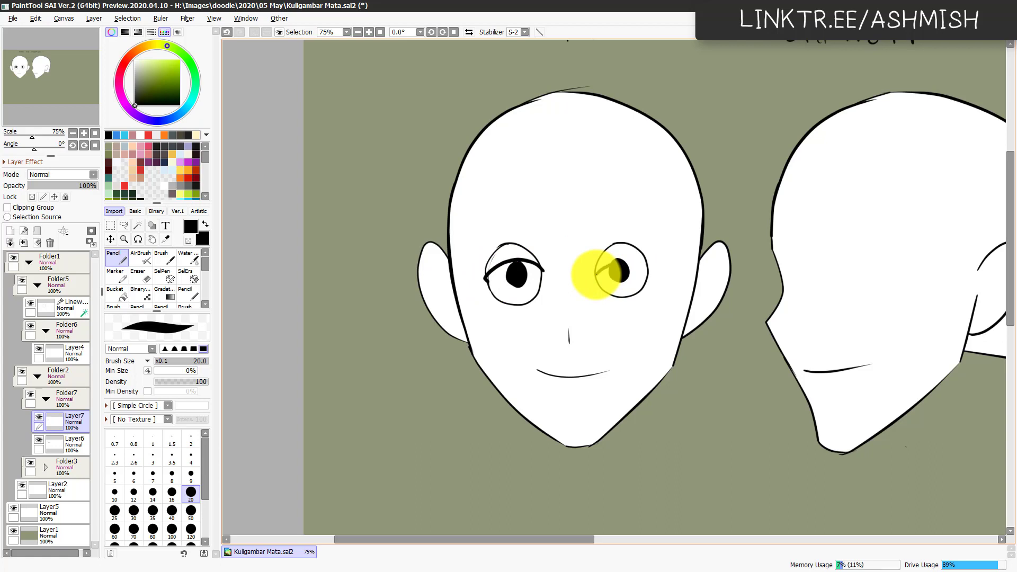
left_click_drag(596, 273, 650, 278)
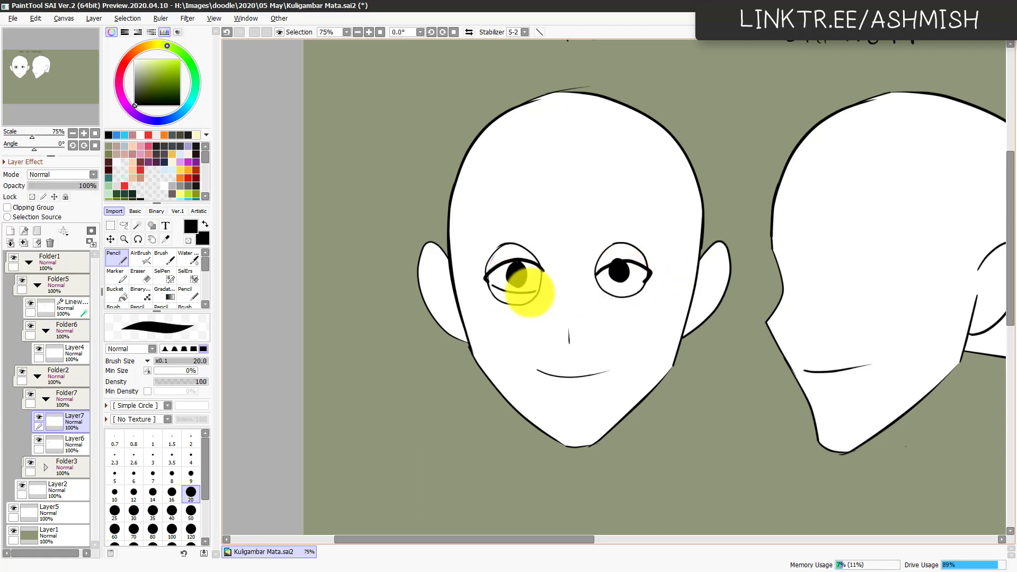
Step: Undo the thick lower-lid stroke and draw thin lower eyelid lines under both eyes with a size 9 pencil
key("ctrl+z")
left_click(196, 474)
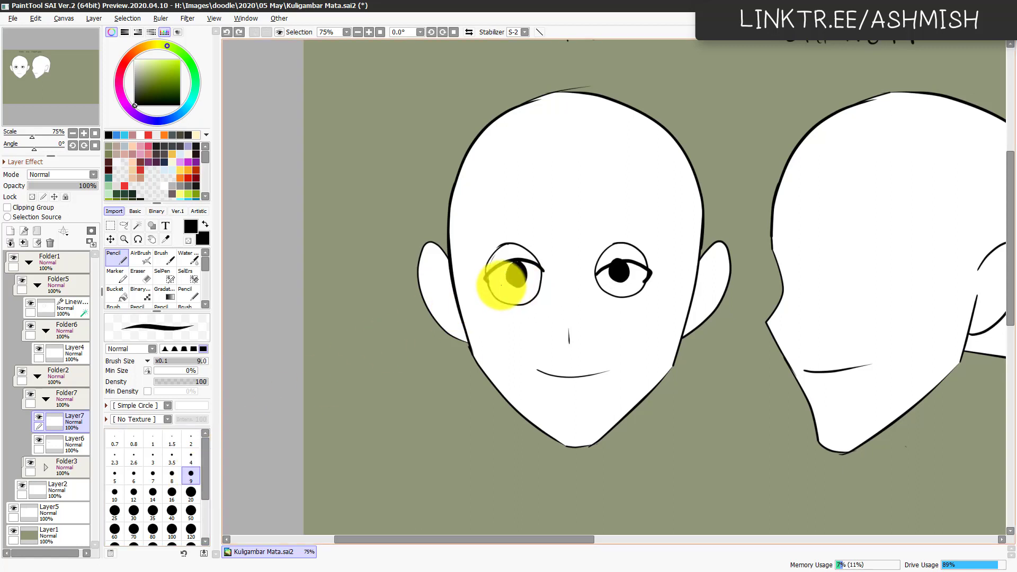
left_click_drag(493, 286, 536, 287)
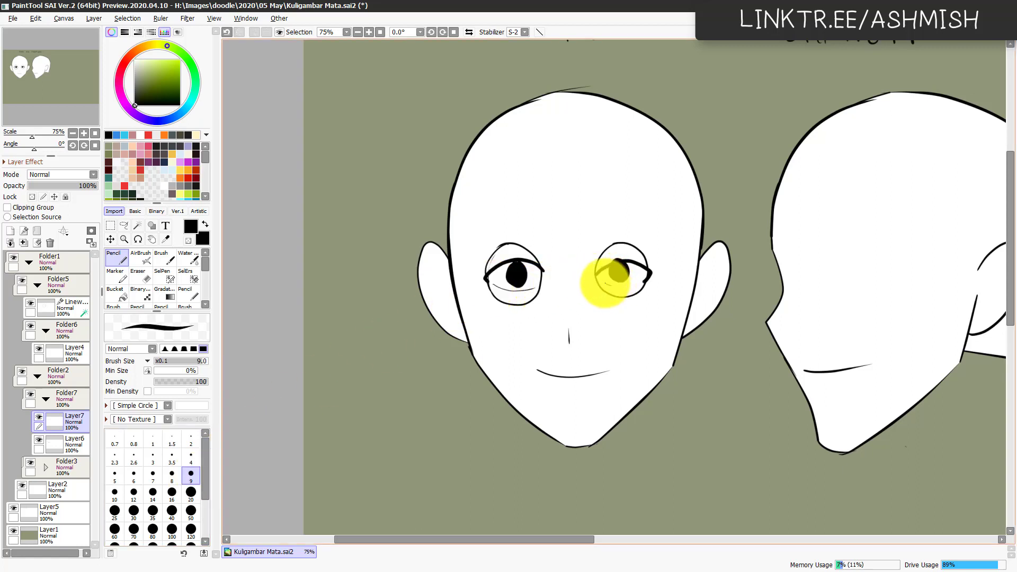
mouse_move(604, 283)
left_mouse_down()
mouse_move(636, 287)
mouse_move(614, 311)
left_mouse_up()
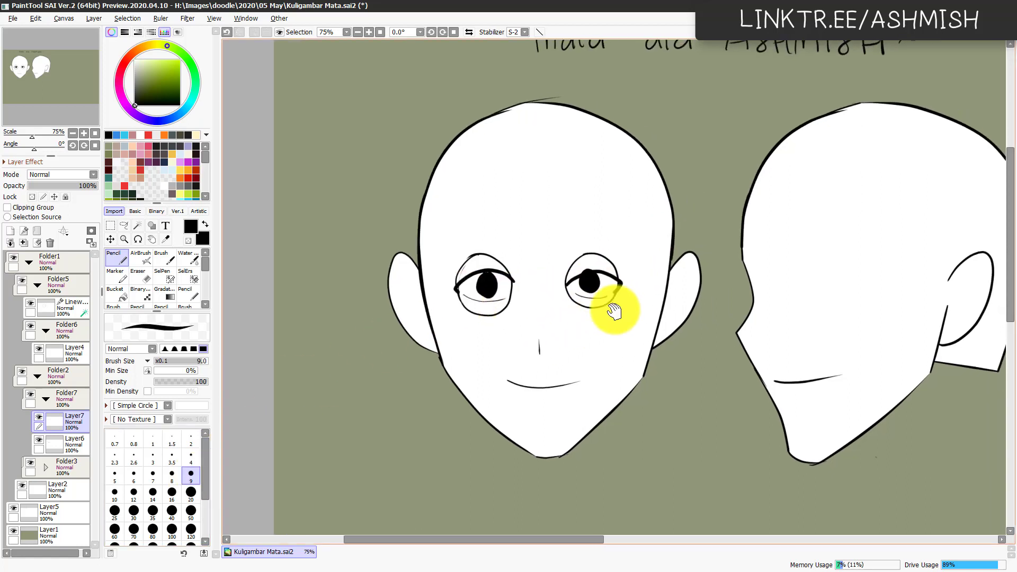
Step: Duplicate the eyeball layer, hide the original, and erase the circle outlines around both eyes on the copy, keeping the pupils
left_click(79, 444)
key("e")
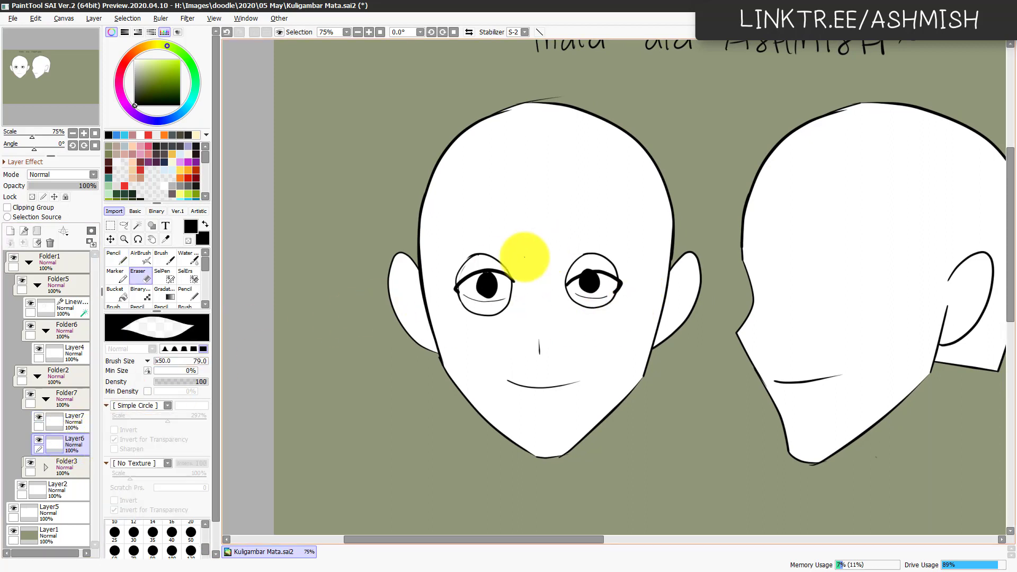
left_click_drag(517, 256, 456, 279)
key("ctrl+j")
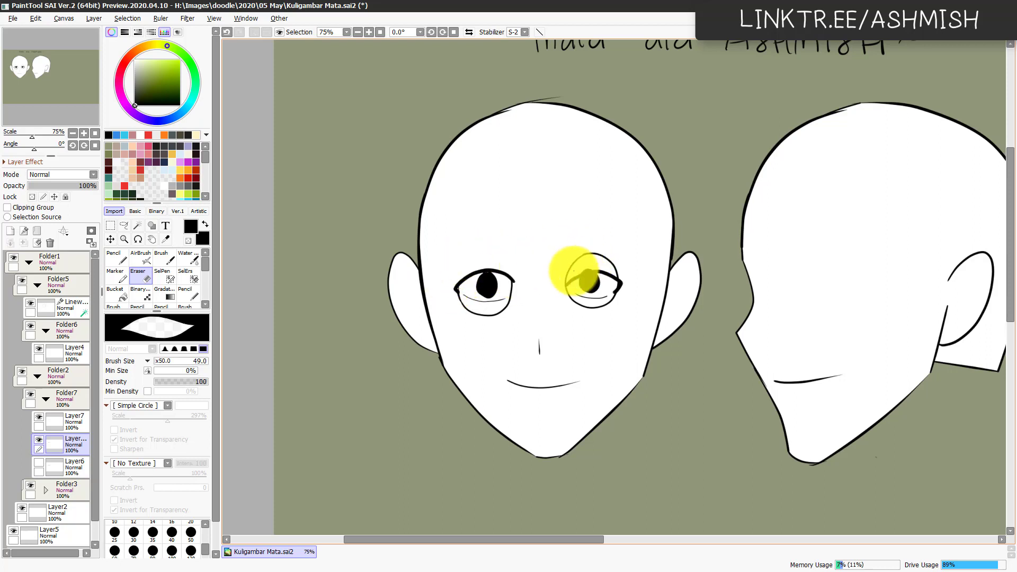
mouse_move(568, 276)
left_mouse_down()
mouse_move(588, 251)
mouse_move(620, 272)
mouse_move(596, 251)
mouse_move(622, 281)
mouse_move(579, 273)
left_mouse_up()
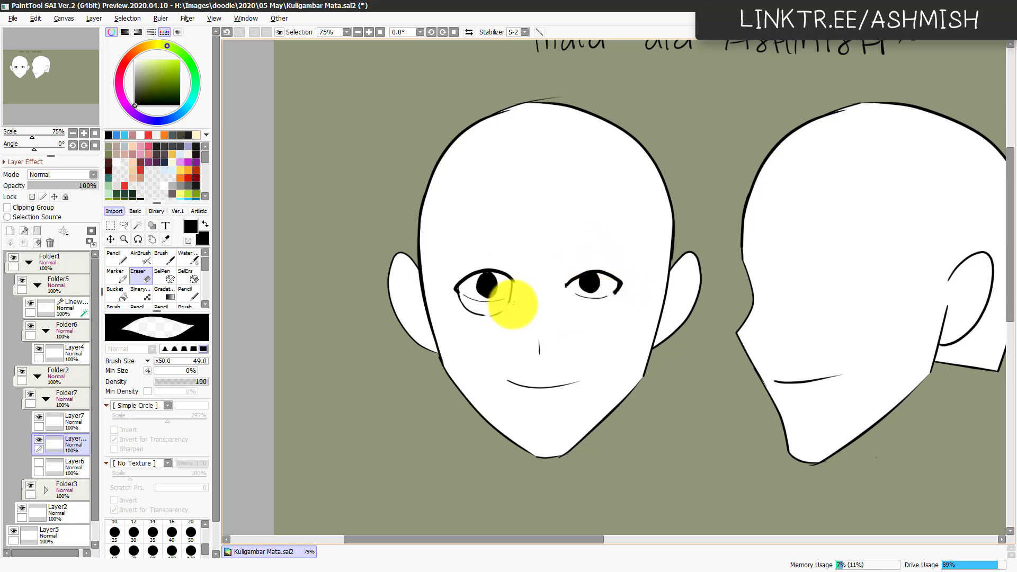
mouse_move(512, 304)
left_mouse_down()
mouse_move(455, 297)
mouse_move(492, 309)
mouse_move(509, 293)
mouse_move(468, 311)
left_mouse_up()
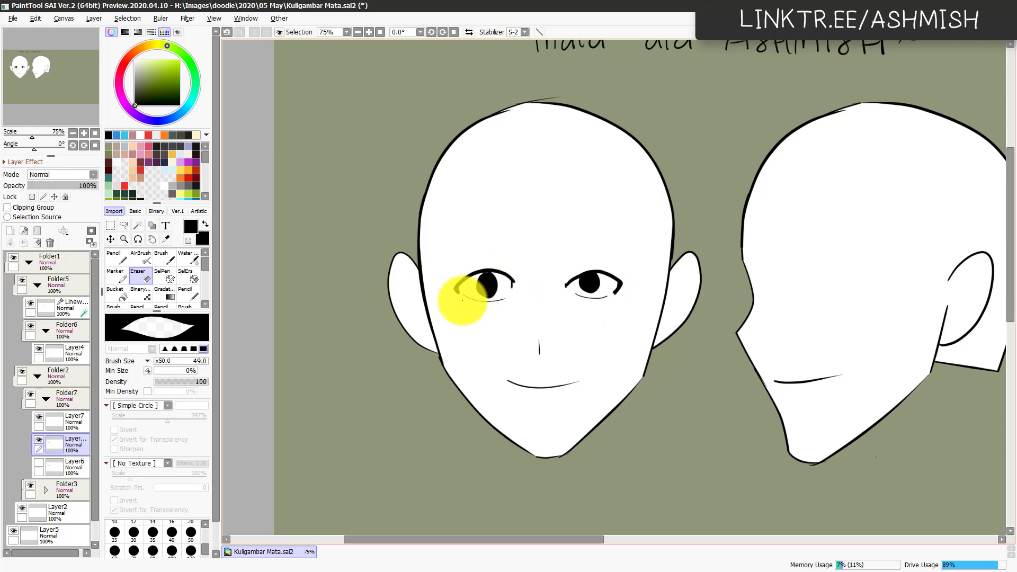
scroll(691, 381, "right", 1)
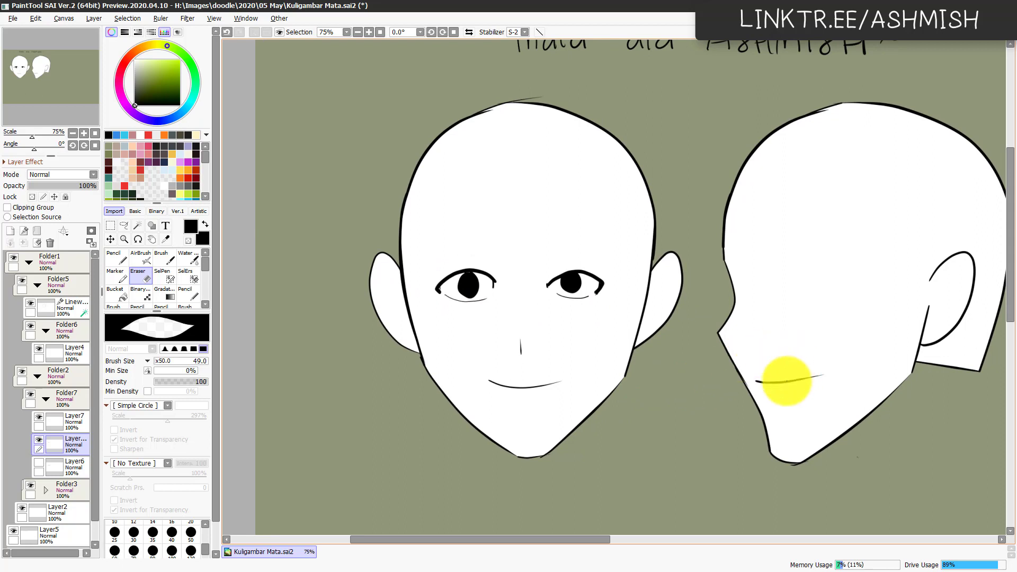
Step: Add a new layer above the lash layer and draw thin eyelid creases and arched eyebrows over both eyes with the pencil
left_click(39, 417)
left_click(39, 417)
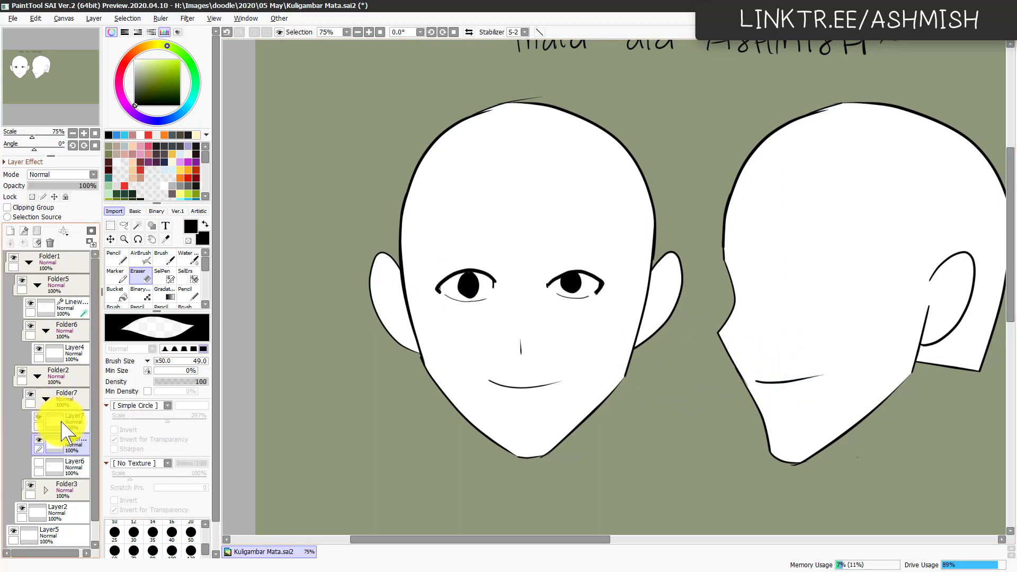
left_click(63, 422)
key("ctrl+shift+n")
key("n")
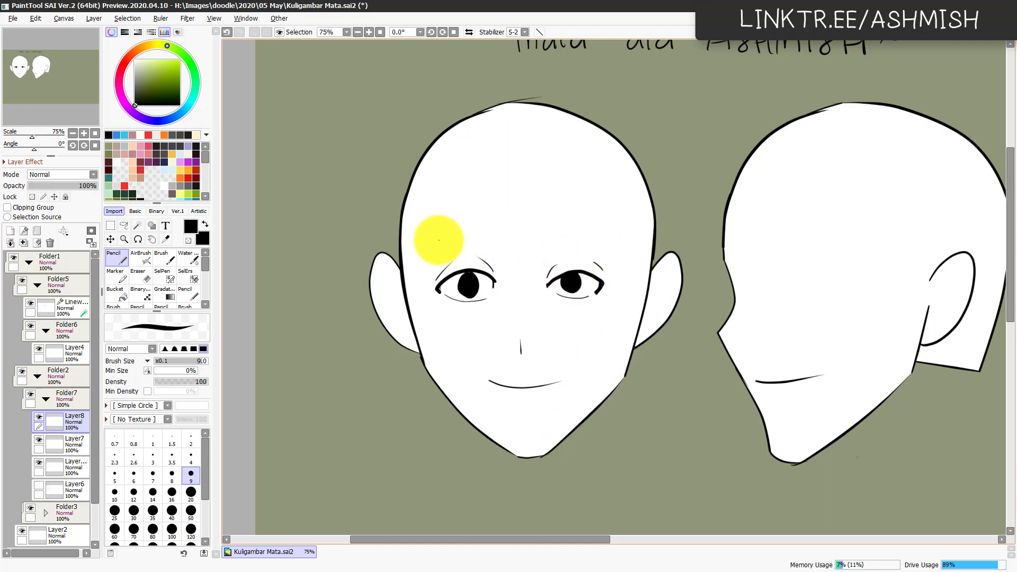
left_click_drag(432, 241, 480, 217)
left_click_drag(598, 228, 538, 231)
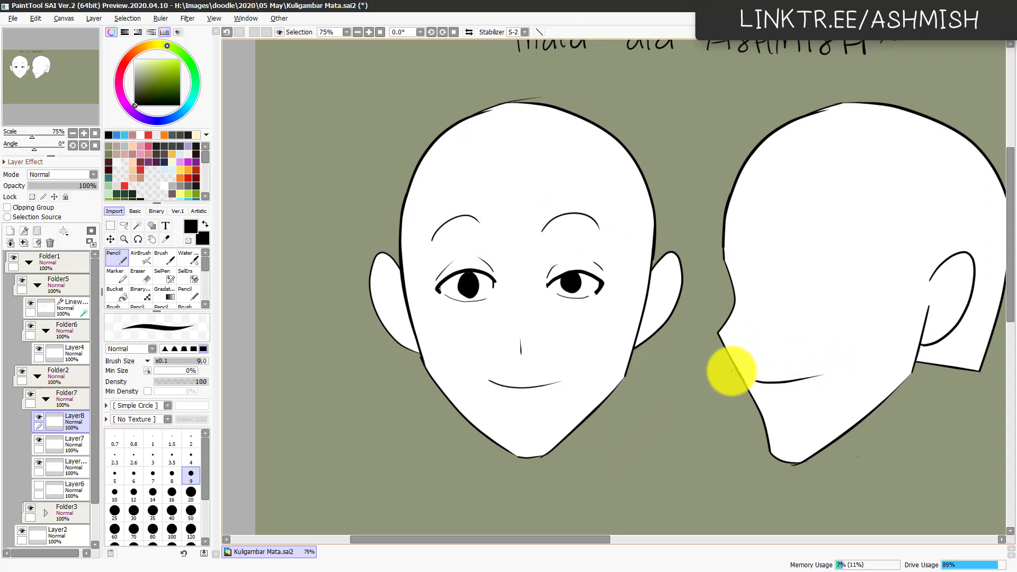
left_click_drag(590, 392, 581, 386)
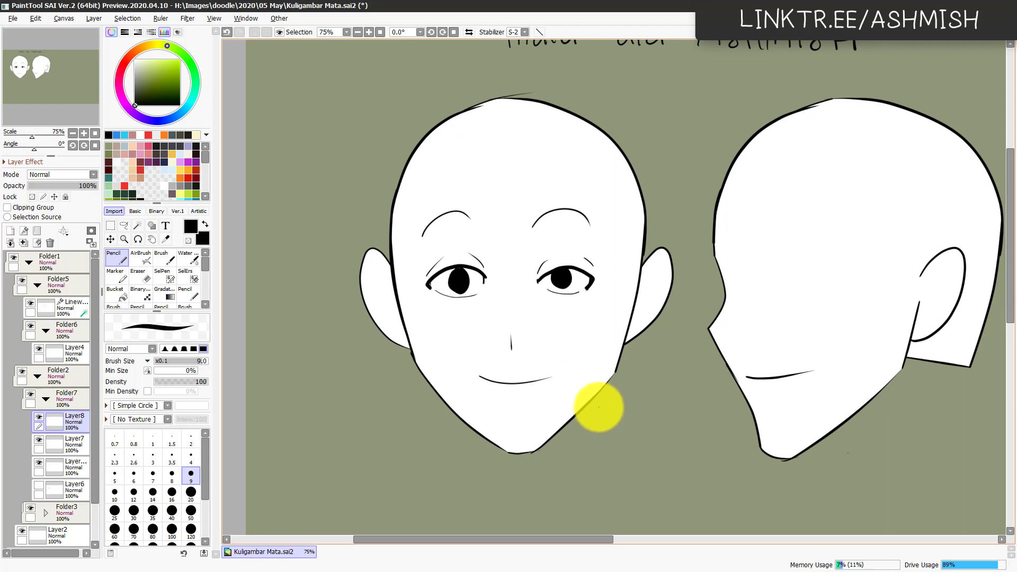
Step: Group the eyebrow, lash and copied pupil layers into a new folder inside Folder7 and collapse it
left_click(30, 394)
left_click(31, 394)
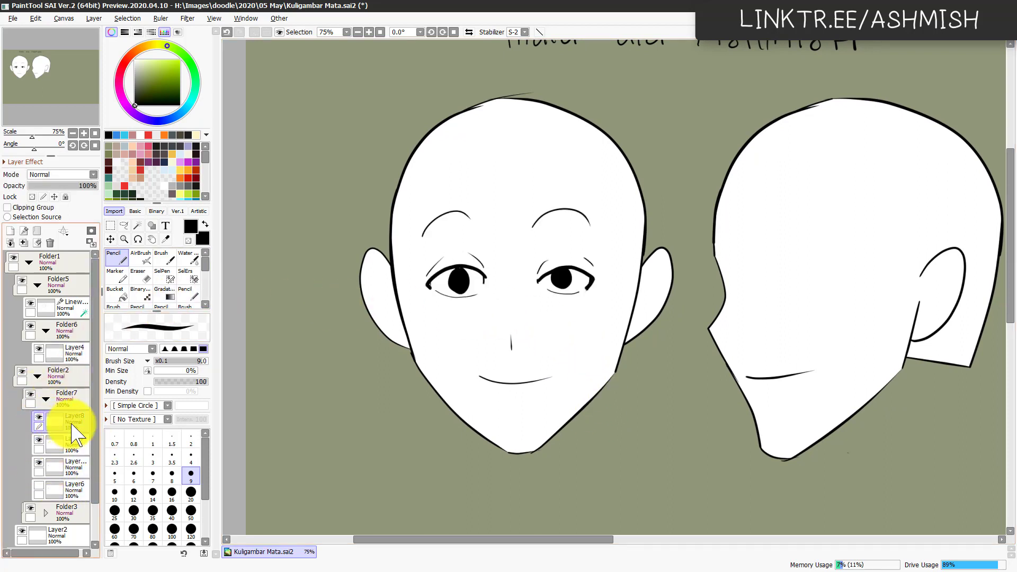
left_click(73, 469, "shift")
left_click(37, 232)
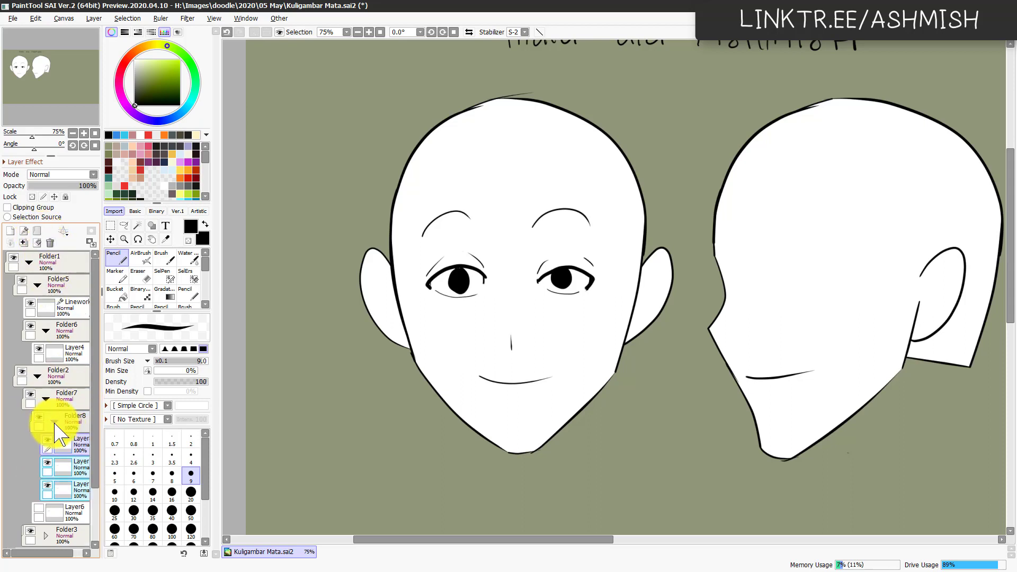
left_click(54, 422)
Step: Hide the folder with the finished eyes, then show and select the original eyeball layer, Layer6
left_click(38, 417)
left_click(39, 440)
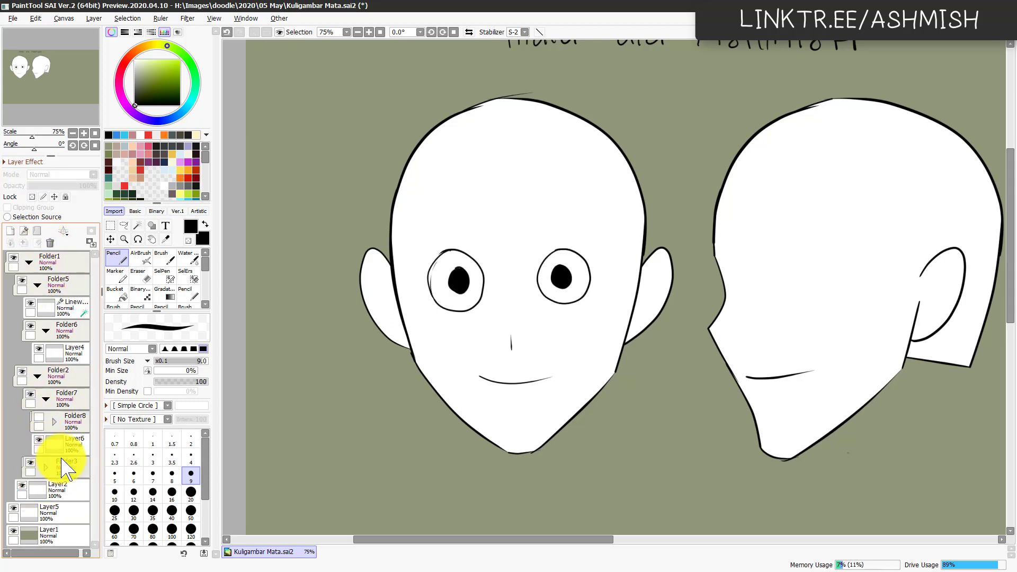
left_click(78, 448)
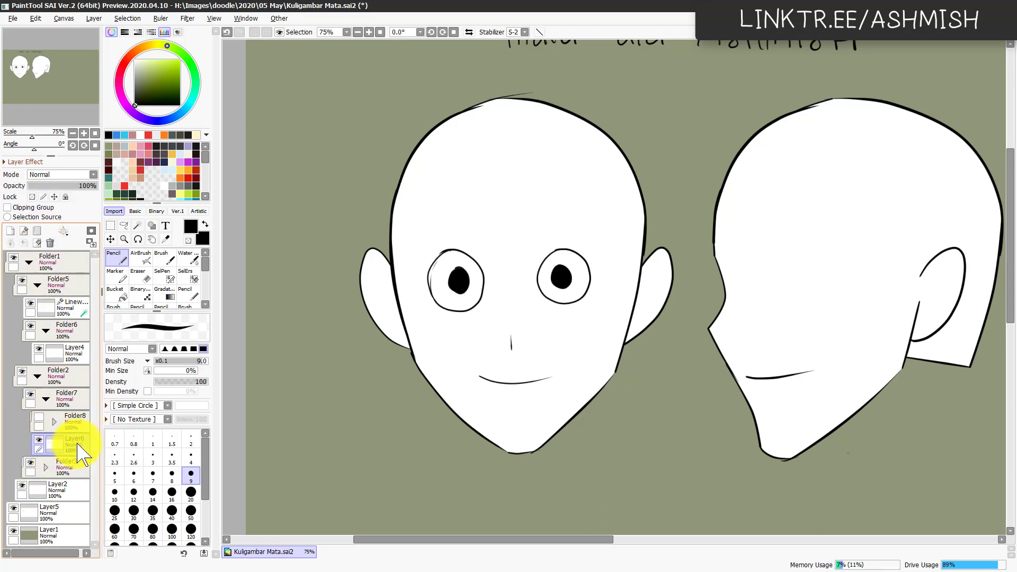
Step: Create a new folder above Layer6 inside Folder7 and put a duplicate of the eyeball layer in it
left_click(38, 232)
key("ctrl+j")
left_click_drag(79, 468, 79, 451)
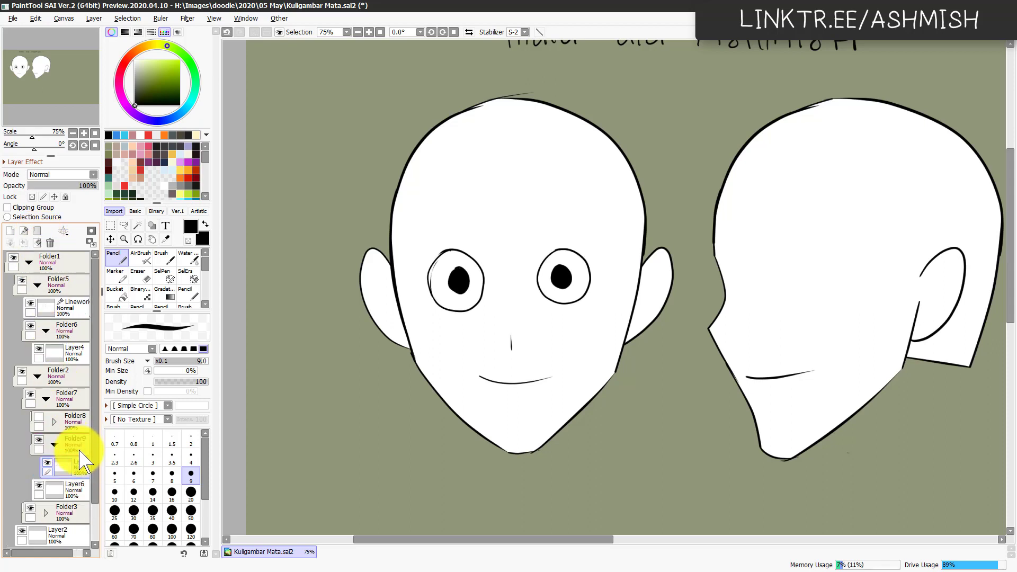
Step: Add a new layer above the copied eyeballs and draw narrow upper and lower lids across both eyes with the pencil
key("ctrl+shift+n")
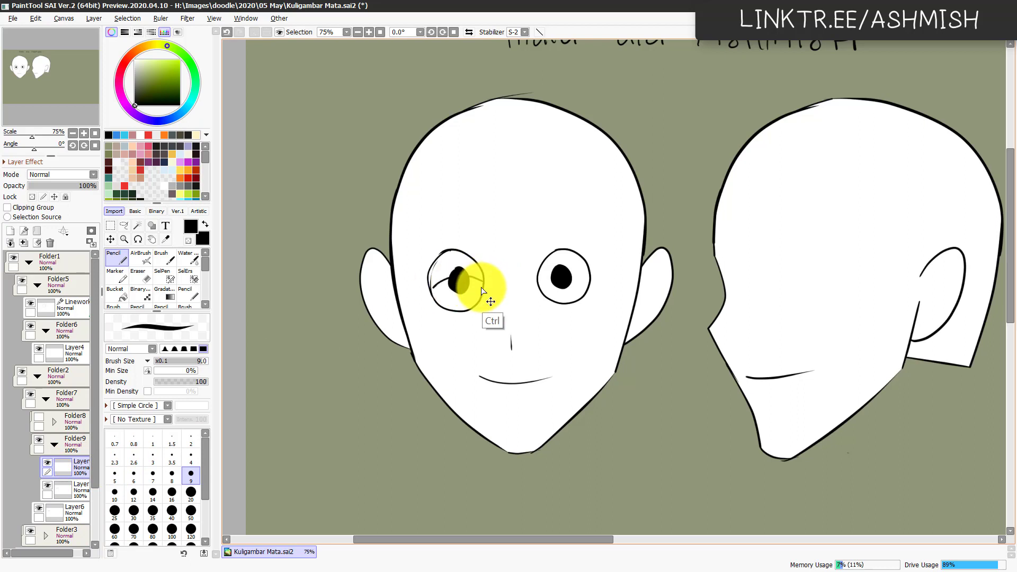
mouse_move(482, 289)
left_mouse_down()
mouse_move(431, 274)
mouse_move(472, 293)
left_mouse_up()
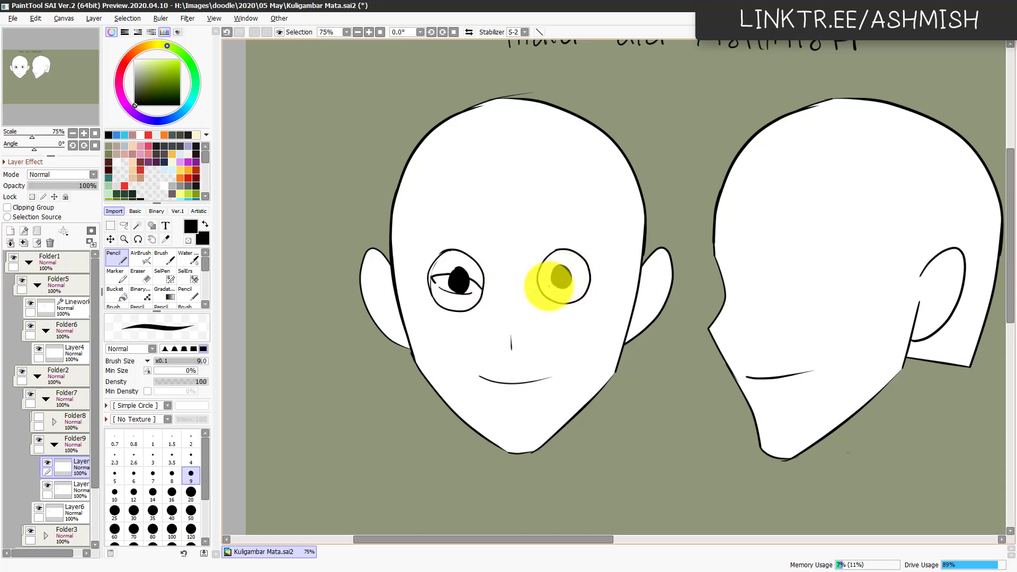
mouse_move(540, 286)
left_mouse_down()
mouse_move(584, 271)
mouse_move(562, 289)
left_mouse_up()
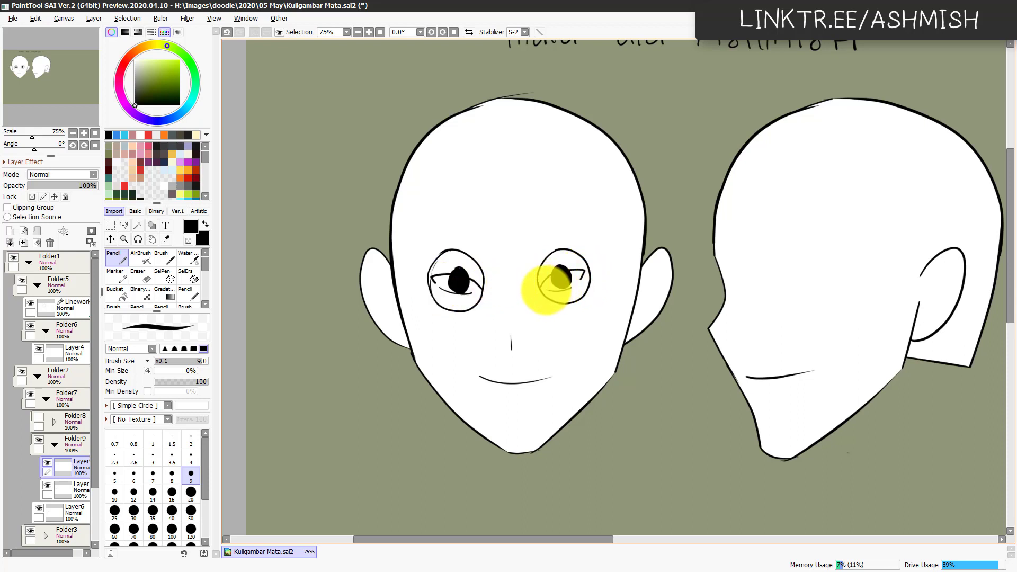
Step: On the copied eyeball layer, erase the circle outlines and the pupil parts above the lids on both eyes, with a size 91 eraser
left_click(66, 489)
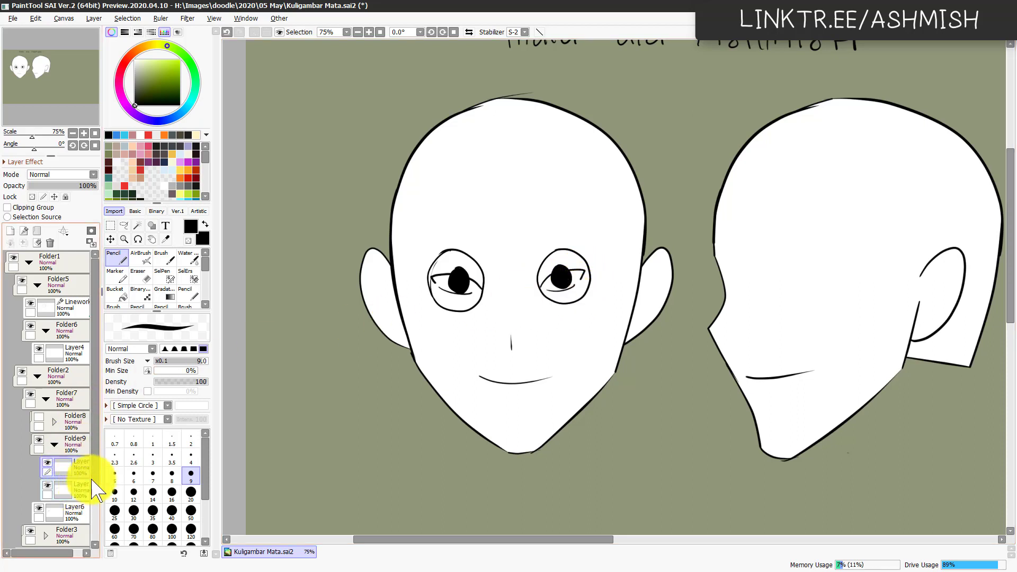
key("e")
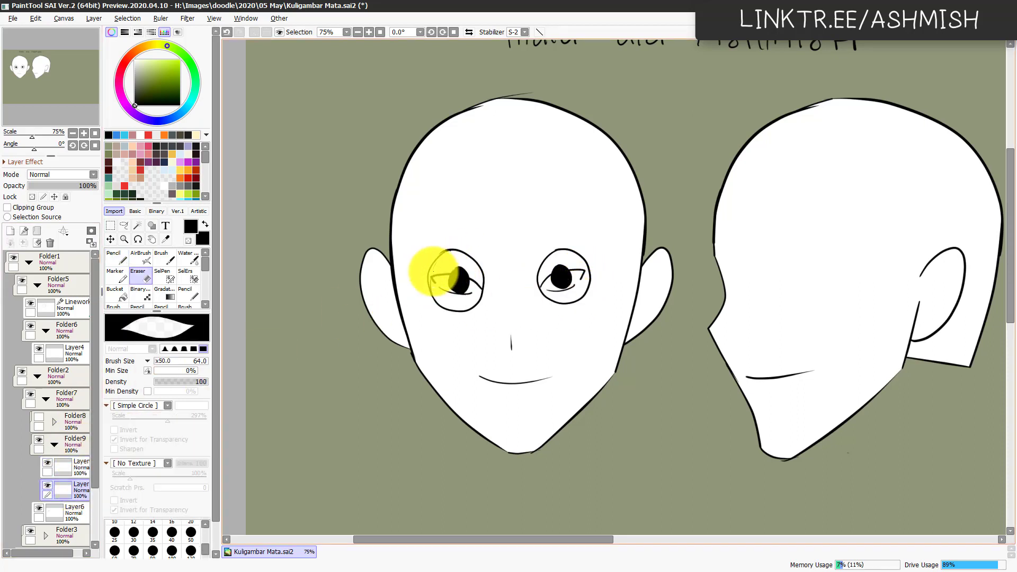
left_click_drag(440, 268, 467, 262, "ctrl+alt")
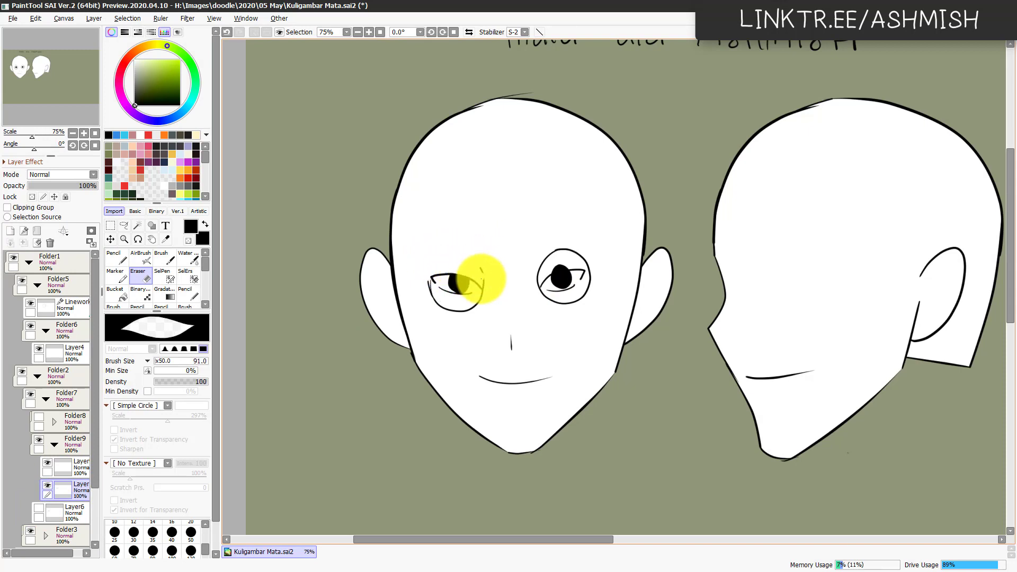
mouse_move(482, 287)
left_mouse_down()
mouse_move(424, 288)
mouse_move(460, 311)
mouse_move(477, 303)
left_mouse_up()
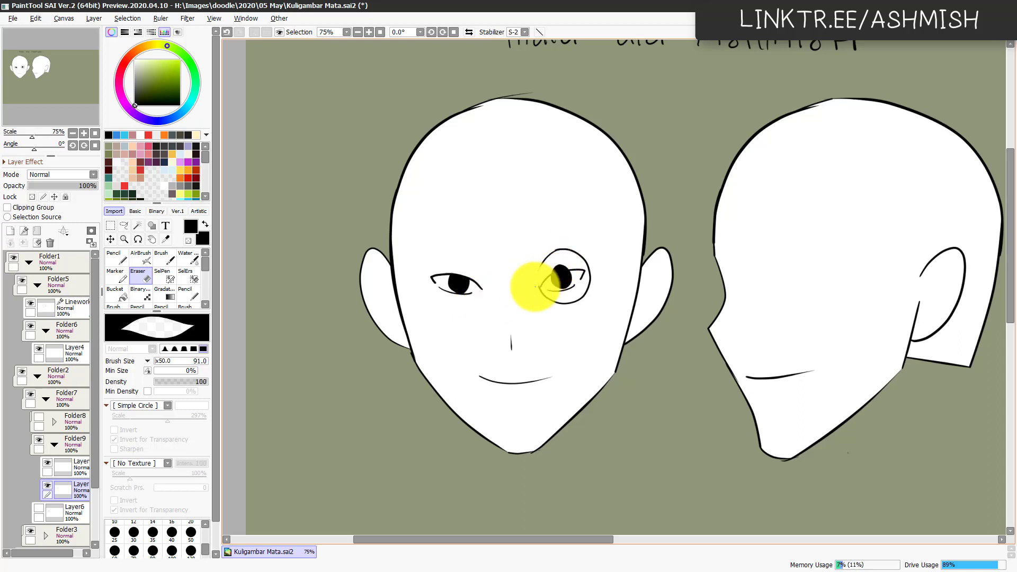
mouse_move(569, 263)
left_mouse_down()
mouse_move(535, 261)
mouse_move(582, 253)
left_mouse_up()
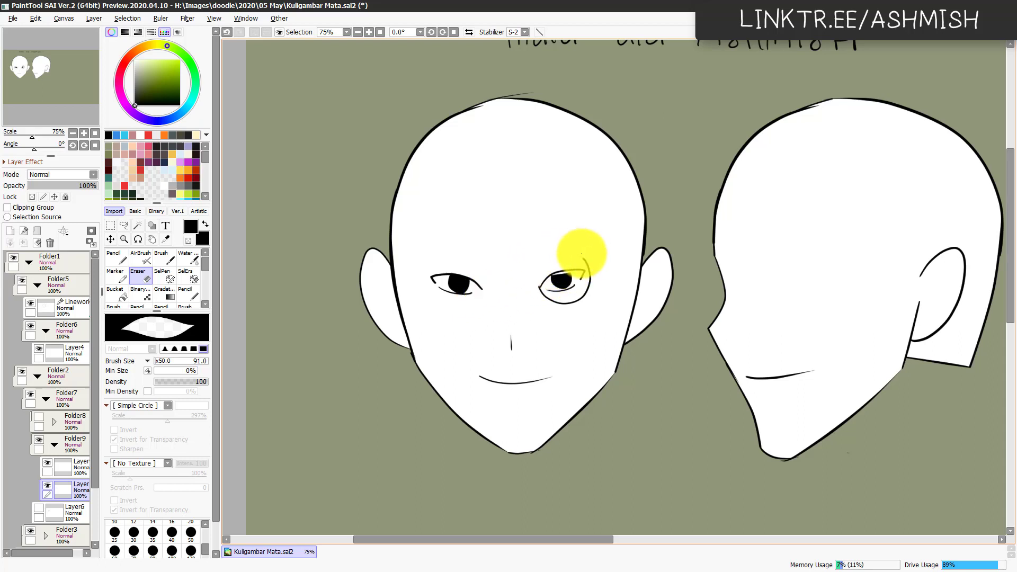
key("ctrl+z")
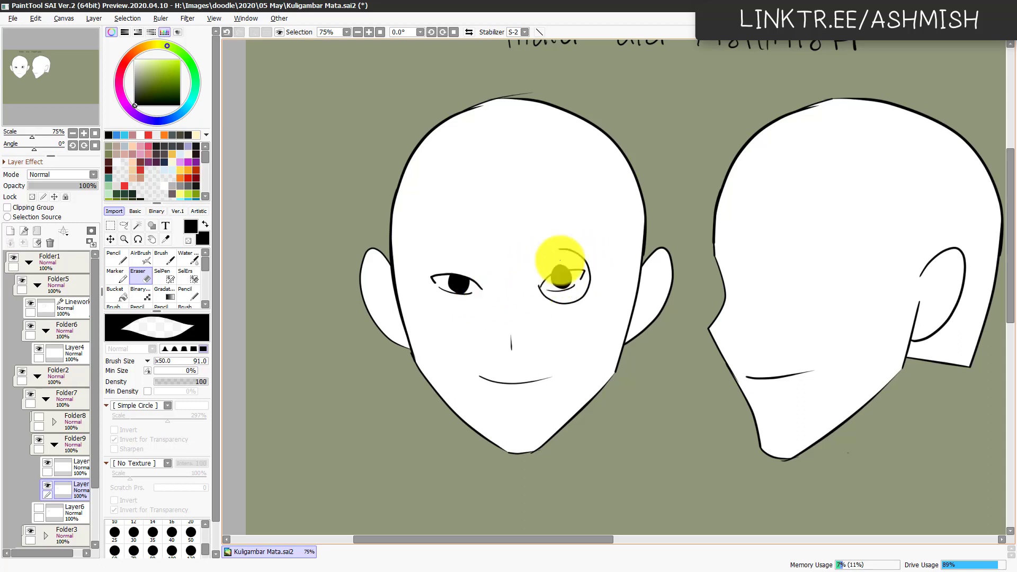
mouse_move(573, 256)
left_mouse_down()
mouse_move(583, 302)
mouse_move(568, 312)
mouse_move(545, 291)
left_mouse_up()
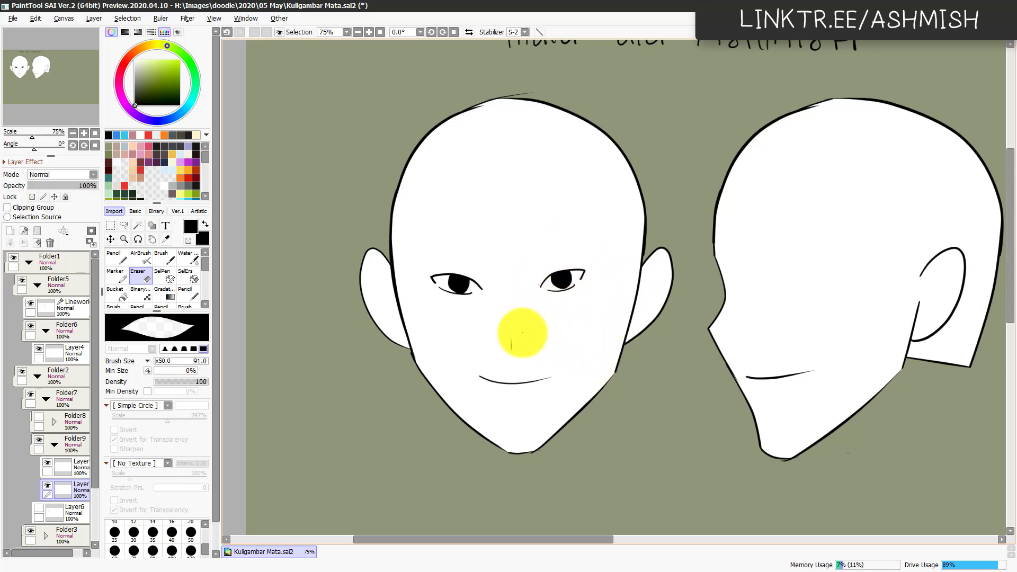
Step: Add a new layer above the copied pupils and draw slanted eyelid creases and angled, stern eyebrows over both eyes with the size 9 pencil
key("n")
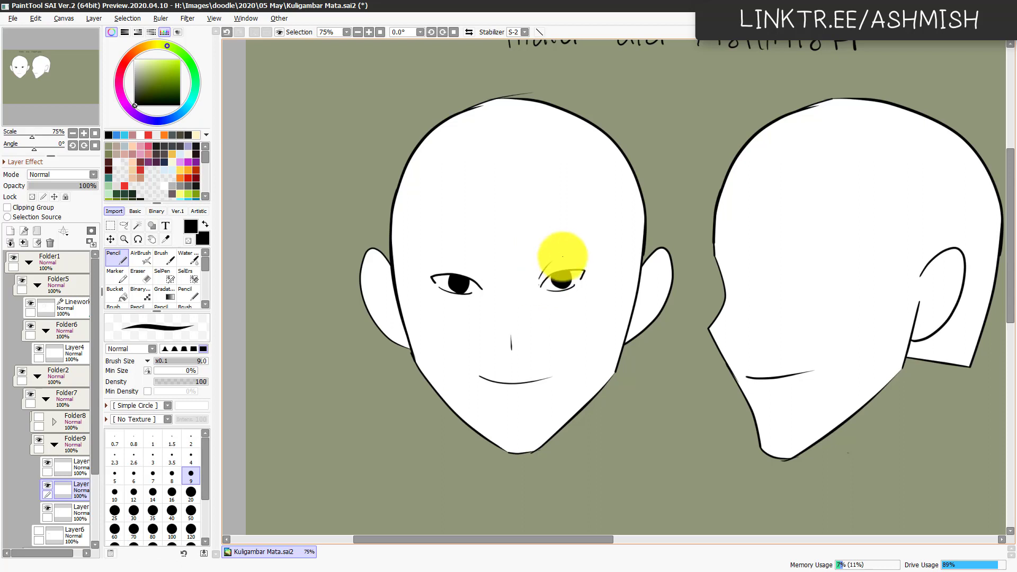
left_click_drag(539, 284, 557, 253)
mouse_move(469, 263)
left_mouse_down()
mouse_move(479, 279)
mouse_move(422, 234)
left_mouse_up()
mouse_move(536, 254)
left_mouse_down()
mouse_move(558, 227)
mouse_move(585, 224)
left_mouse_up()
key("ctrl+z")
left_click_drag(534, 254, 587, 220)
left_click_drag(654, 415, 633, 422)
key("Page_Down")
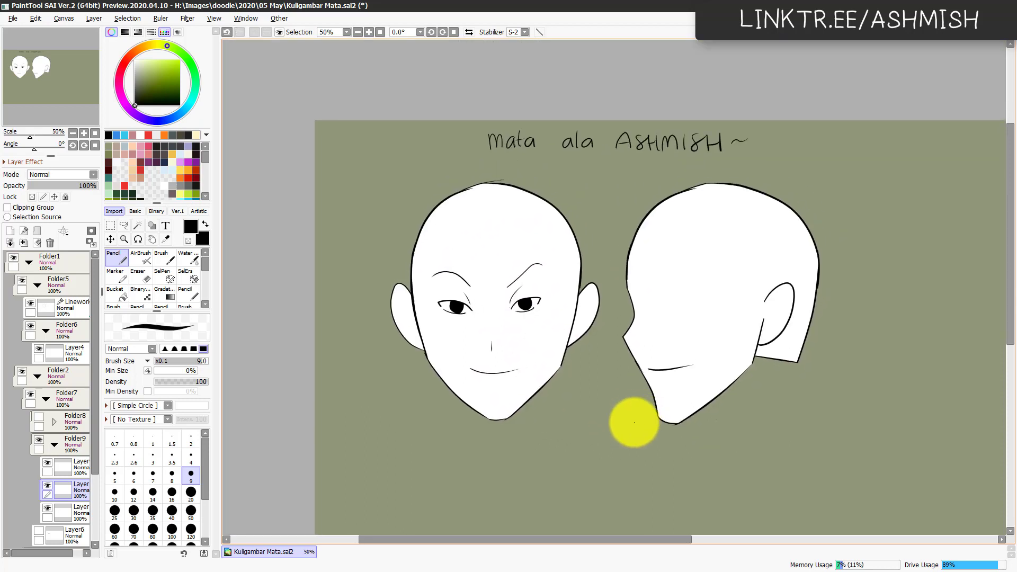
key("Page_Up")
left_click_drag(536, 454, 559, 444)
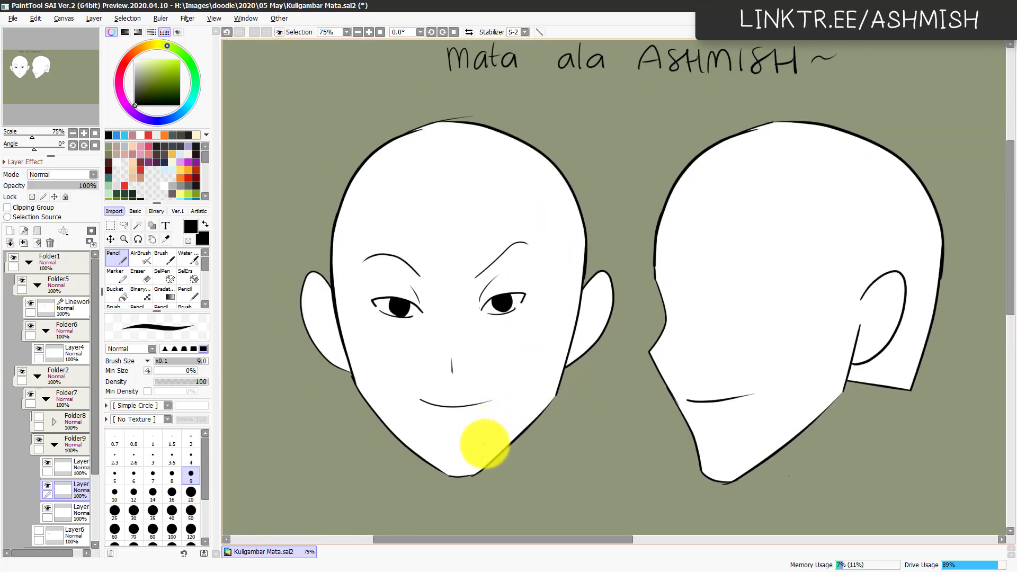
left_click_drag(451, 434, 480, 427)
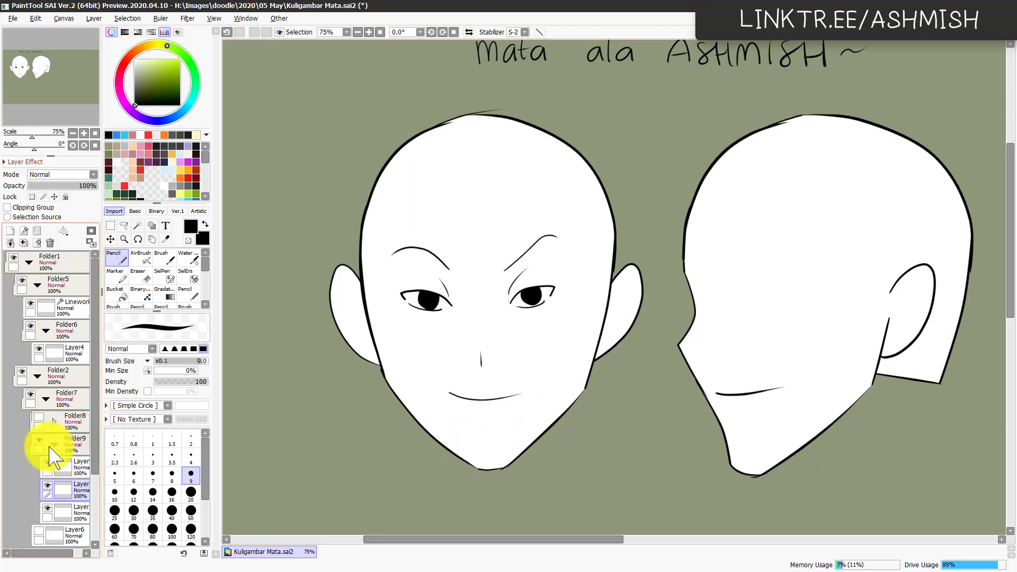
Step: Collapse and hide Folder9 with the narrow eyes, keep Folder8 hidden, and show the original eyeball layer, Layer6
left_click(53, 445)
left_click(39, 440)
left_click(40, 419)
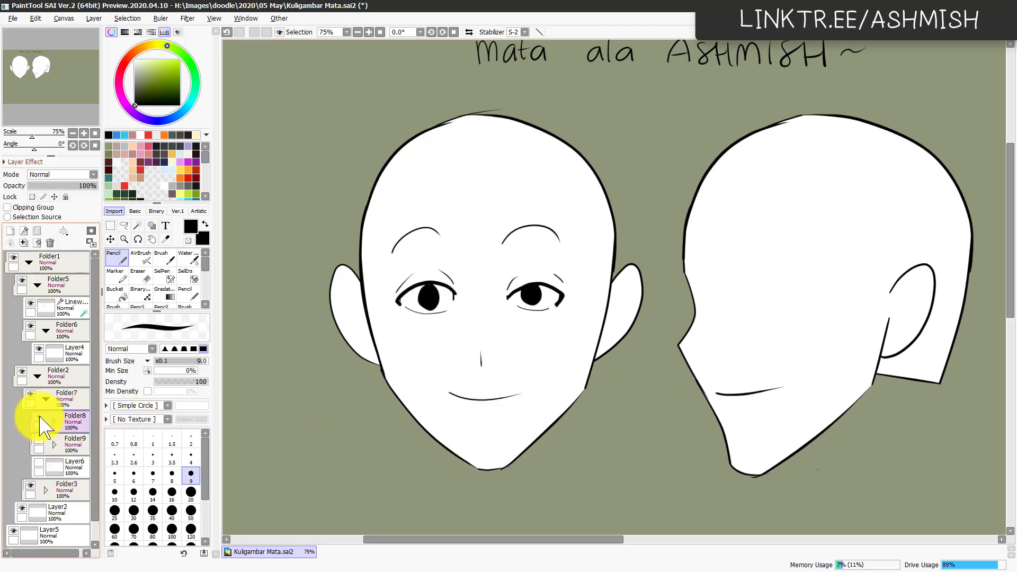
left_click(39, 418)
left_click(39, 462)
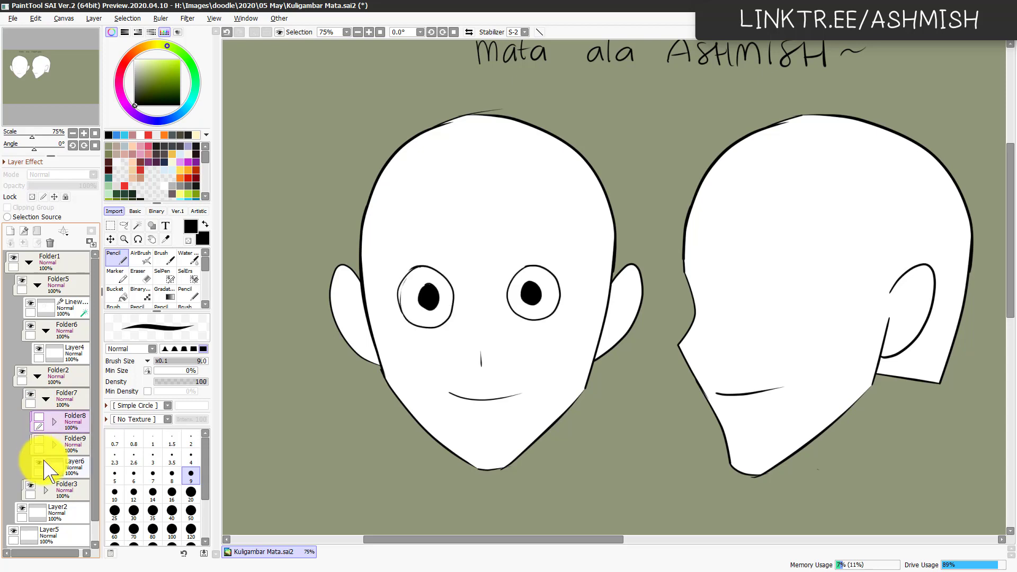
Step: Create another folder above Layer6, below Folder9, and put a duplicate of the original eyeball layer in it
left_click(58, 466)
left_click(37, 232)
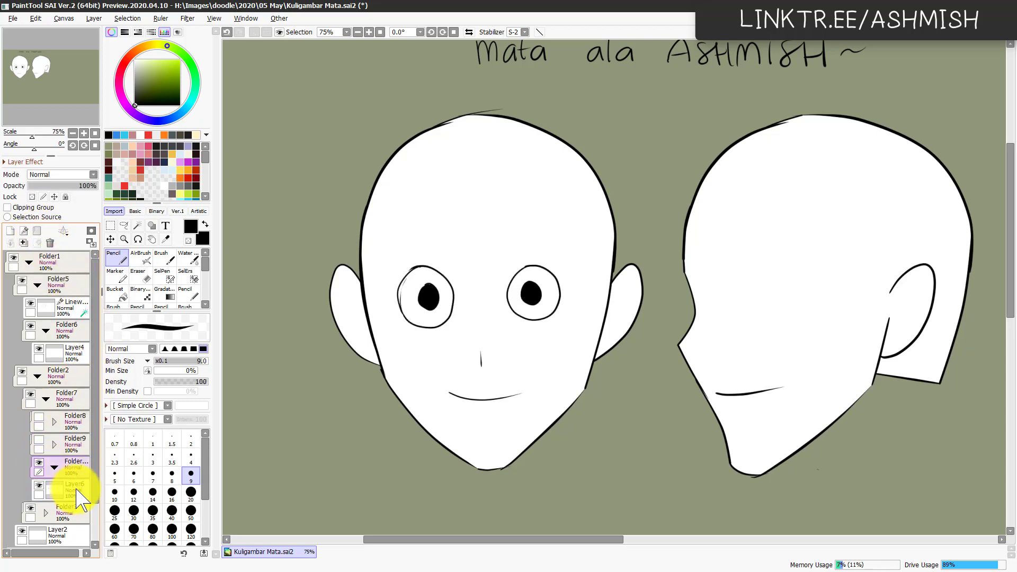
left_click(78, 495)
key("ctrl+j")
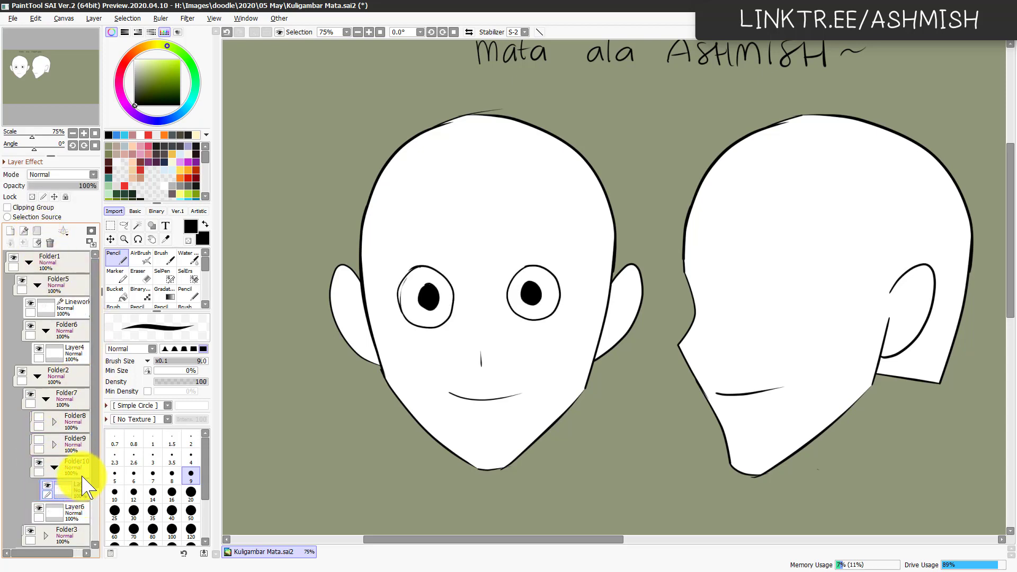
Step: Add a new layer above the copied eyeballs and draw wide, rounded upper and lower lids on both eyes with the pencil at size 20
key("ctrl+shift+n")
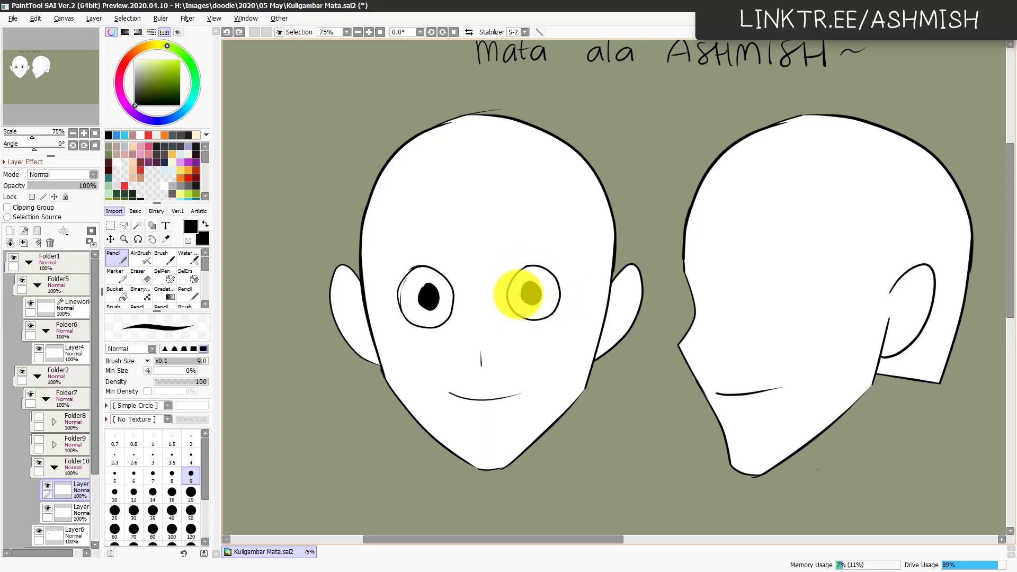
left_click(191, 492)
mouse_move(520, 291)
left_mouse_down()
mouse_move(544, 279)
mouse_move(564, 229)
mouse_move(533, 242)
mouse_move(550, 228)
mouse_move(568, 228)
mouse_move(582, 252)
left_mouse_up()
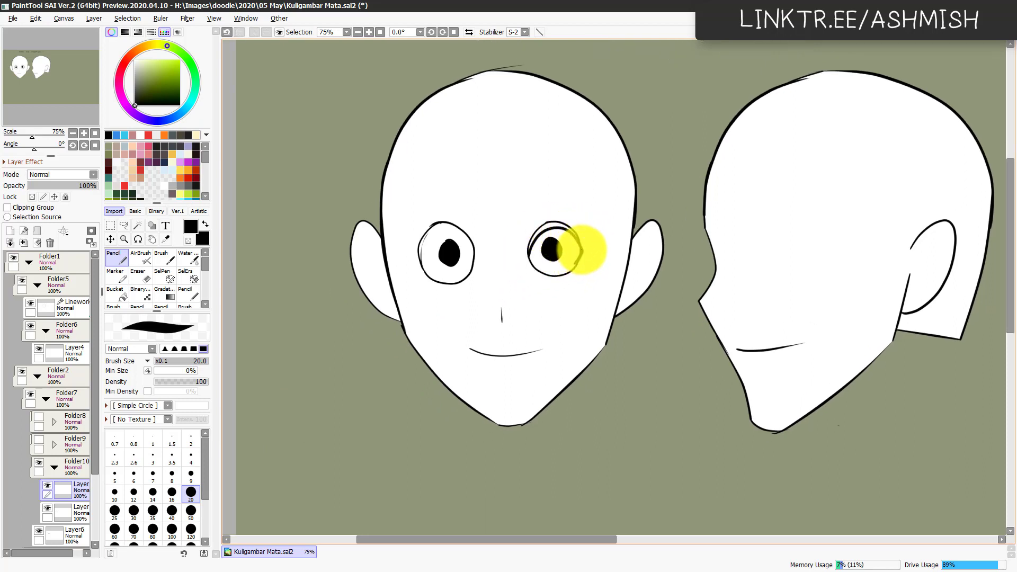
left_click_drag(474, 260, 450, 231)
key("ctrl+z")
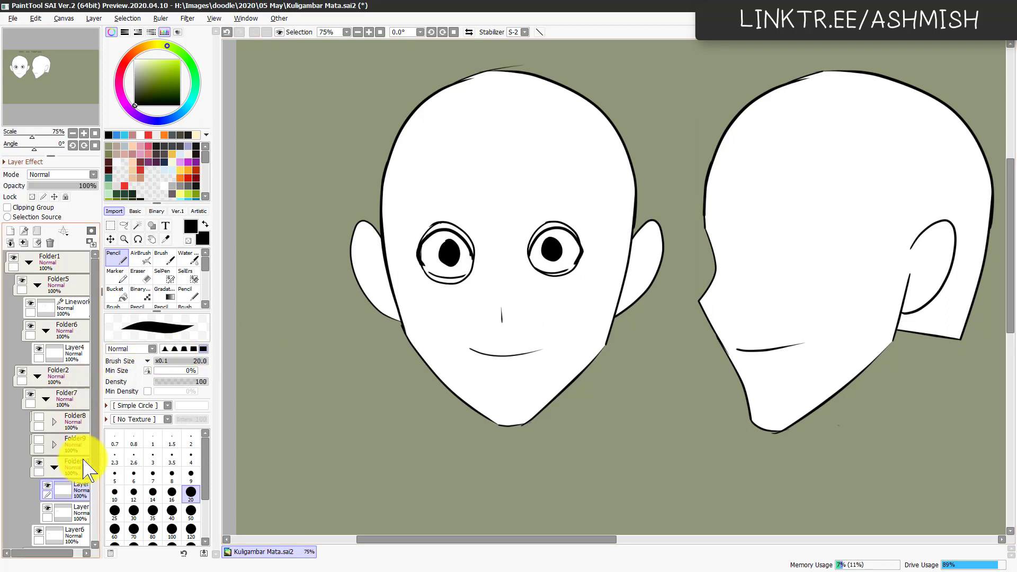
Step: Erase the circle outlines around both eyes on the copied eyeball layer in Folder10, keeping the pupils
key("e")
left_click(60, 512)
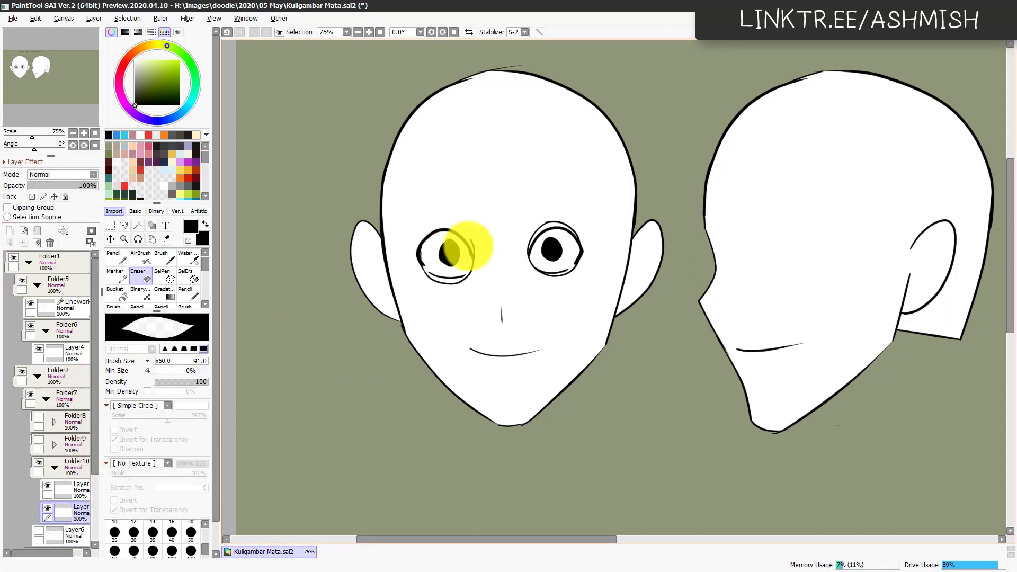
left_click_drag(468, 268, 429, 275)
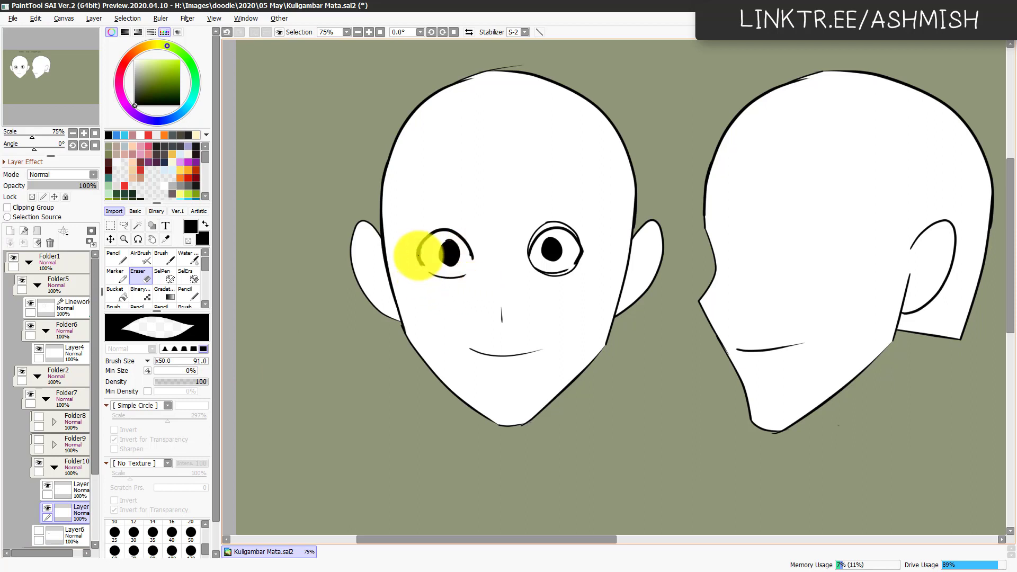
mouse_move(529, 260)
left_mouse_down()
mouse_move(581, 243)
mouse_move(552, 282)
mouse_move(529, 261)
mouse_move(556, 284)
left_mouse_up()
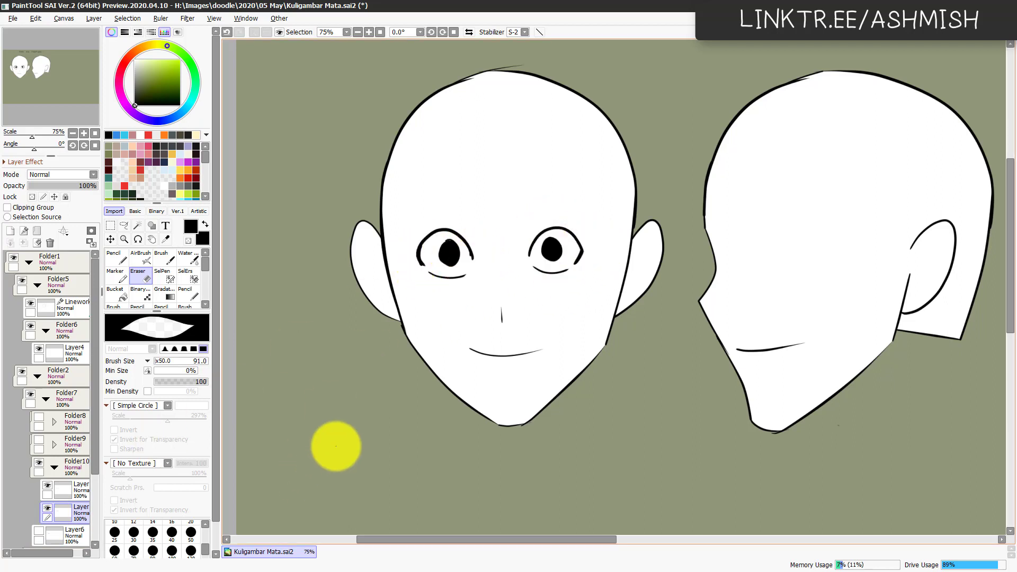
Step: Add a new layer above the wide lids and draw short creases, arched eyebrows, and ringed irises with highlights on both eyes
left_click(68, 487)
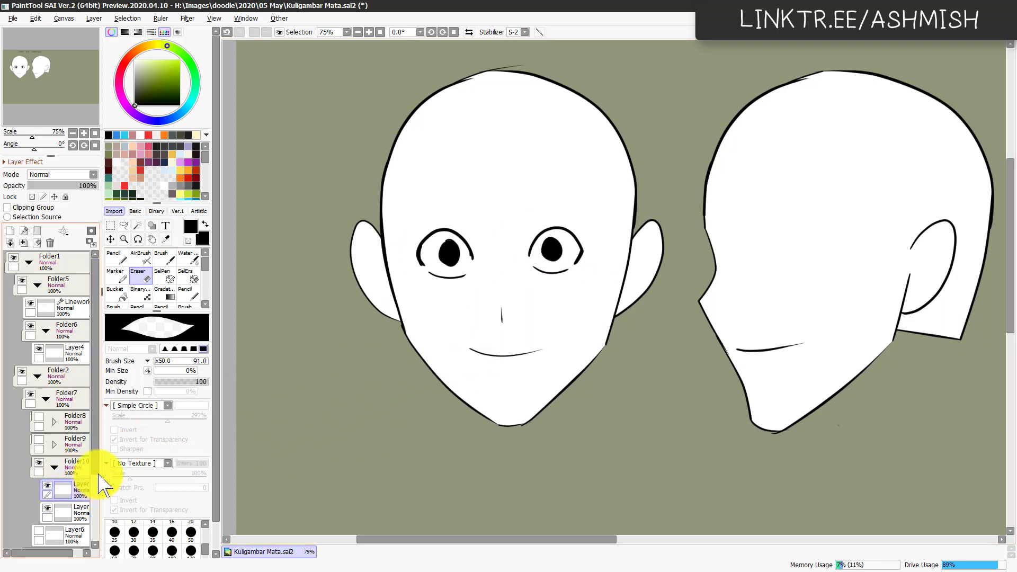
key("n")
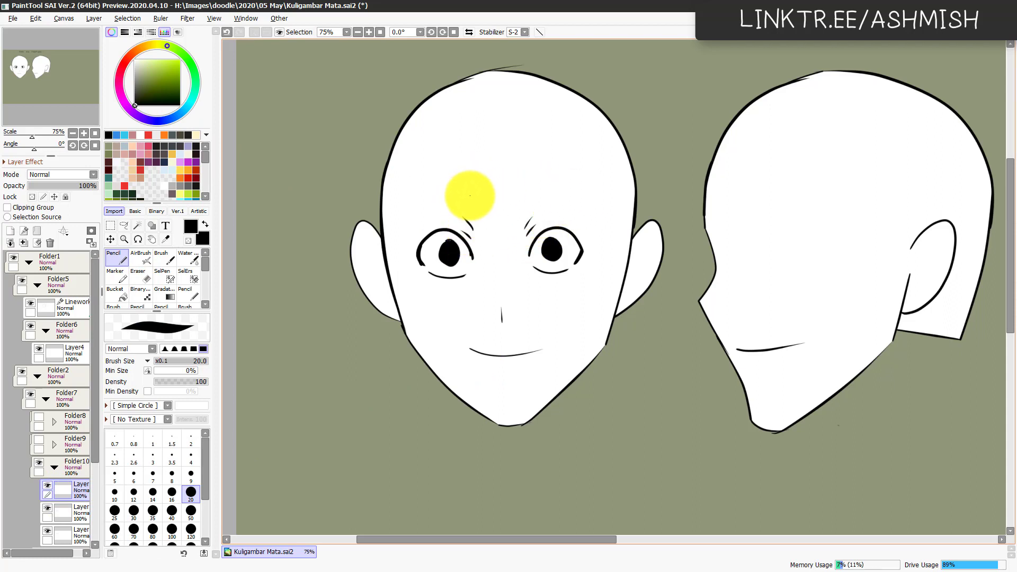
left_click_drag(468, 195, 410, 206)
mouse_move(524, 196)
left_mouse_down()
mouse_move(572, 177)
mouse_move(589, 196)
left_mouse_up()
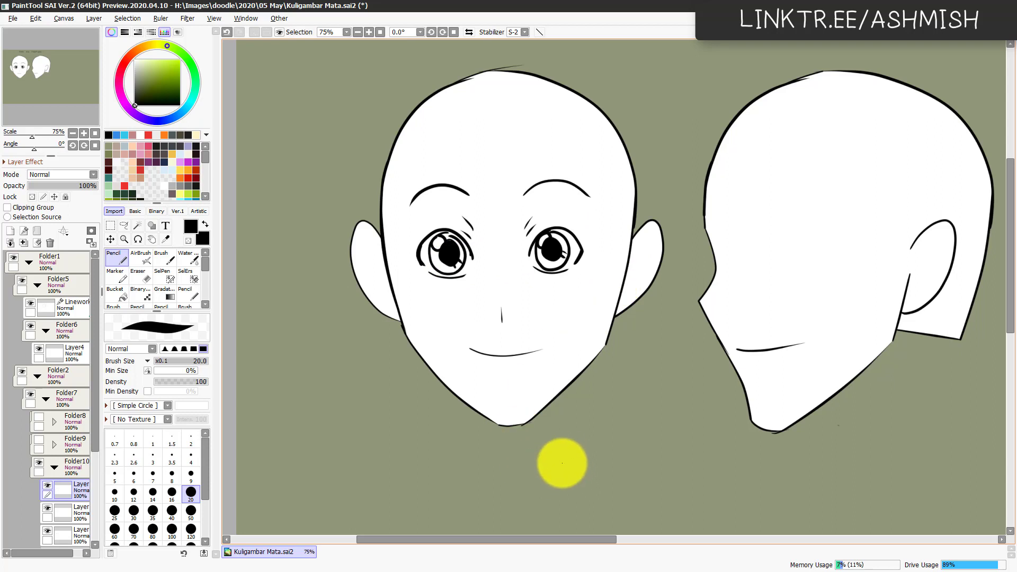
Step: Thicken the upper lids, draw spiky lashes at the corners of both eyes, and dot small marks below the outer corners
left_click_drag(606, 410, 570, 437)
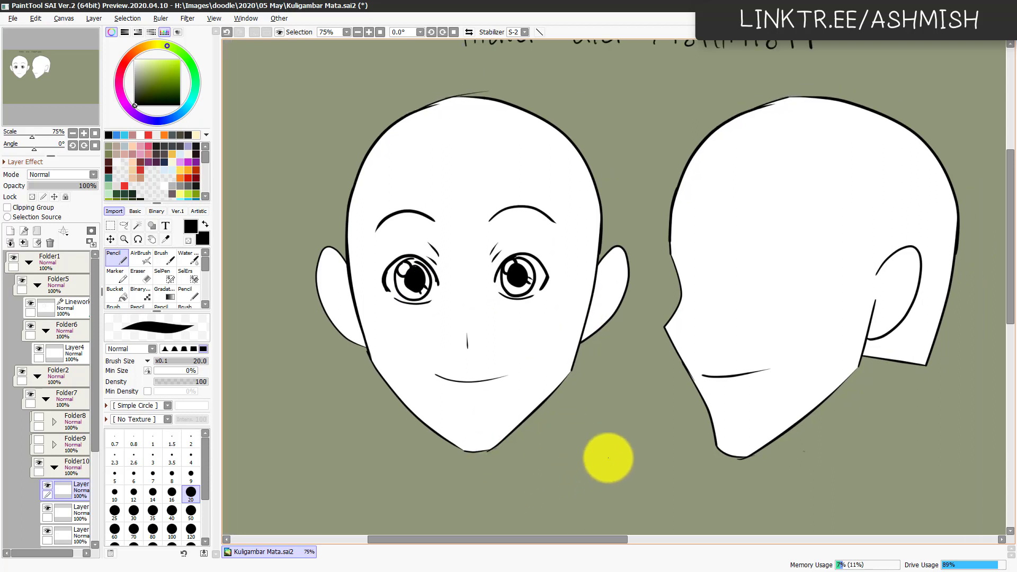
mouse_move(494, 278)
left_mouse_down()
mouse_move(524, 251)
mouse_move(498, 264)
mouse_move(492, 272)
mouse_move(527, 252)
mouse_move(513, 252)
mouse_move(542, 263)
left_mouse_up()
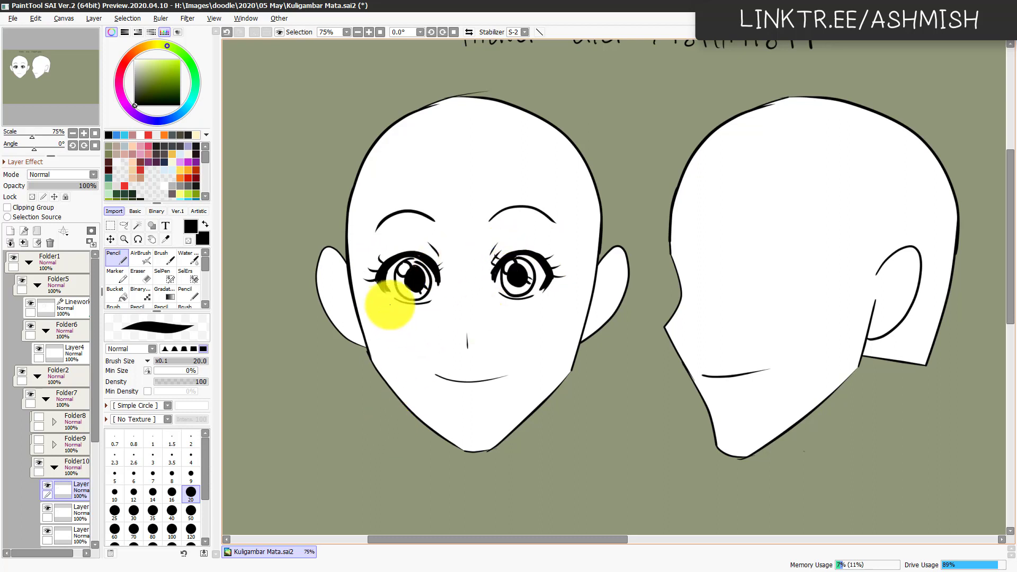
left_click(386, 301)
left_click(389, 304)
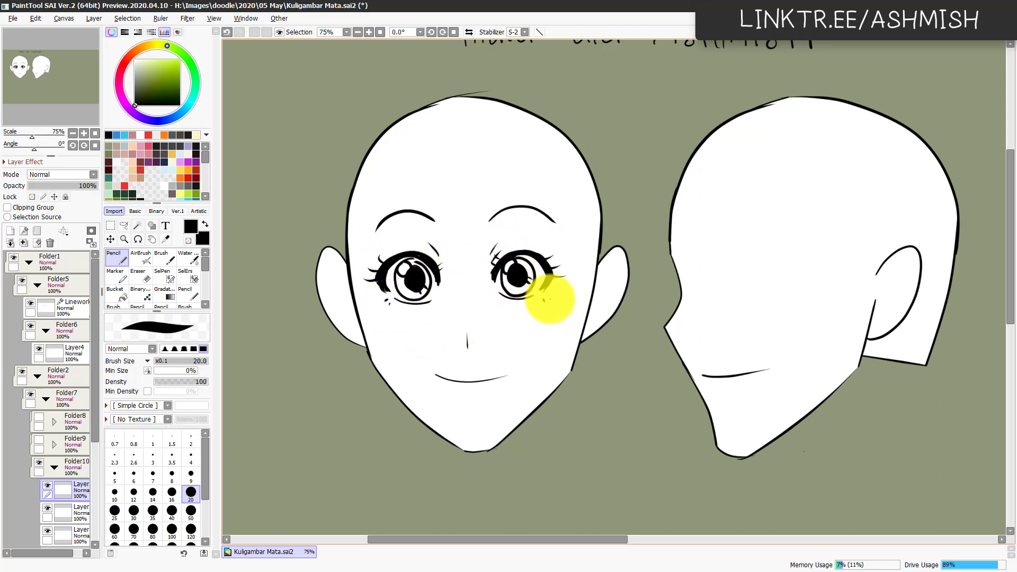
Step: Save the drawing, then collapse Folder10 and show all three eye folders with Layer6 hidden
scroll(574, 429, "down", 3)
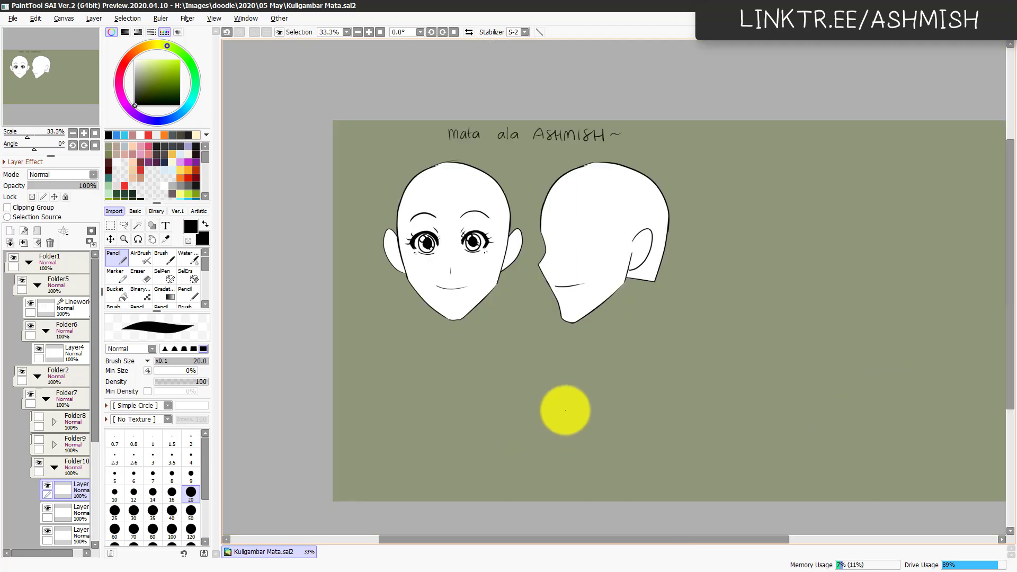
scroll(564, 411, "up", 1)
left_click_drag(524, 427, 562, 392)
scroll(536, 395, "down", 1)
key("ctrl+s")
left_click(59, 464)
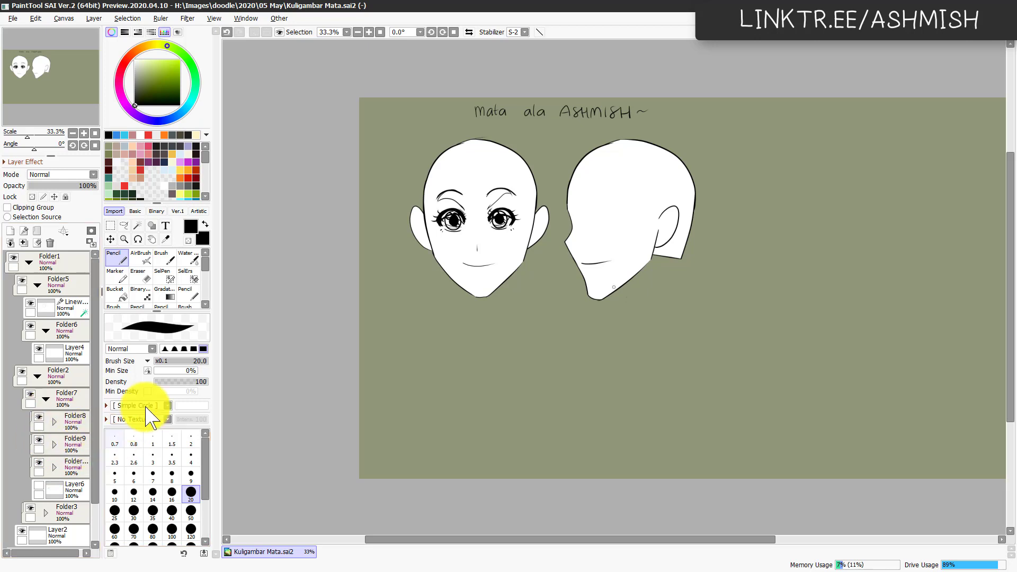
Step: Move the side-view head, Folder5, directly below the front-view head on the canvas
scroll(91, 451, "down", 1)
left_click(13, 530)
left_click(13, 530)
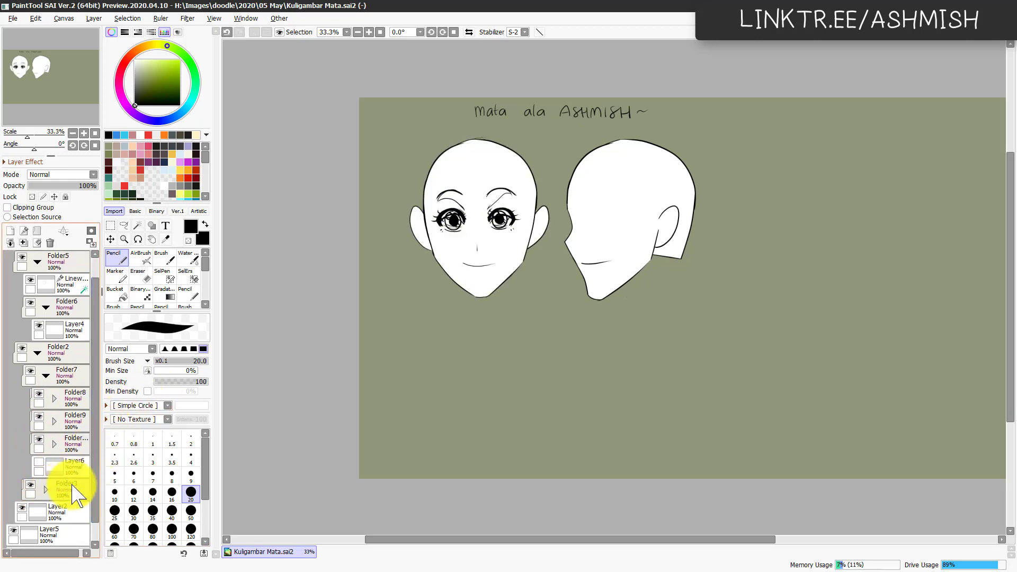
left_click(66, 262)
left_click_drag(622, 326, 528, 433)
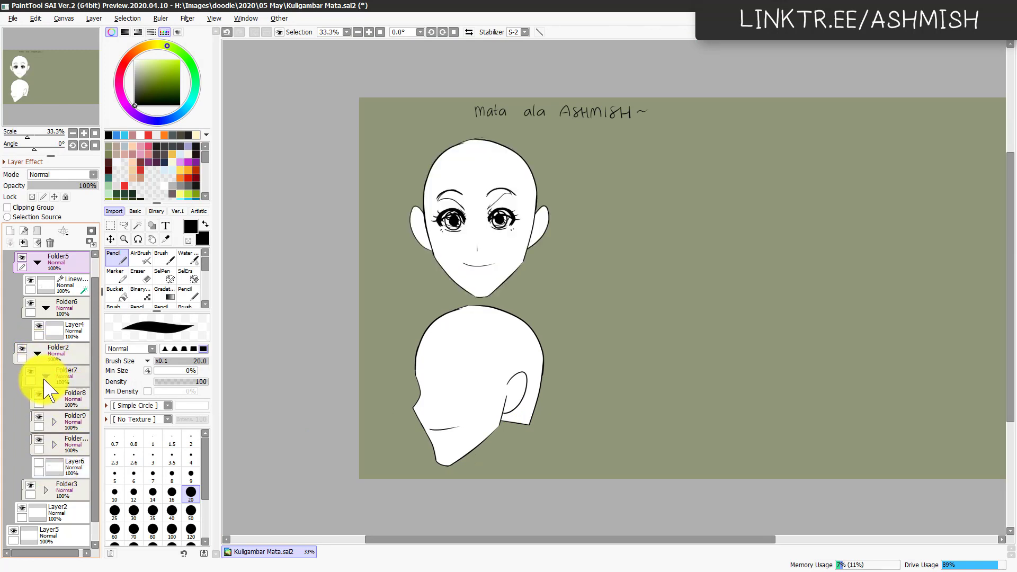
Step: Collapse Folder7 and move it out of Folder2 so it sits directly above that folder
left_click(45, 377)
left_click(33, 372)
left_click(33, 372)
left_click(32, 372)
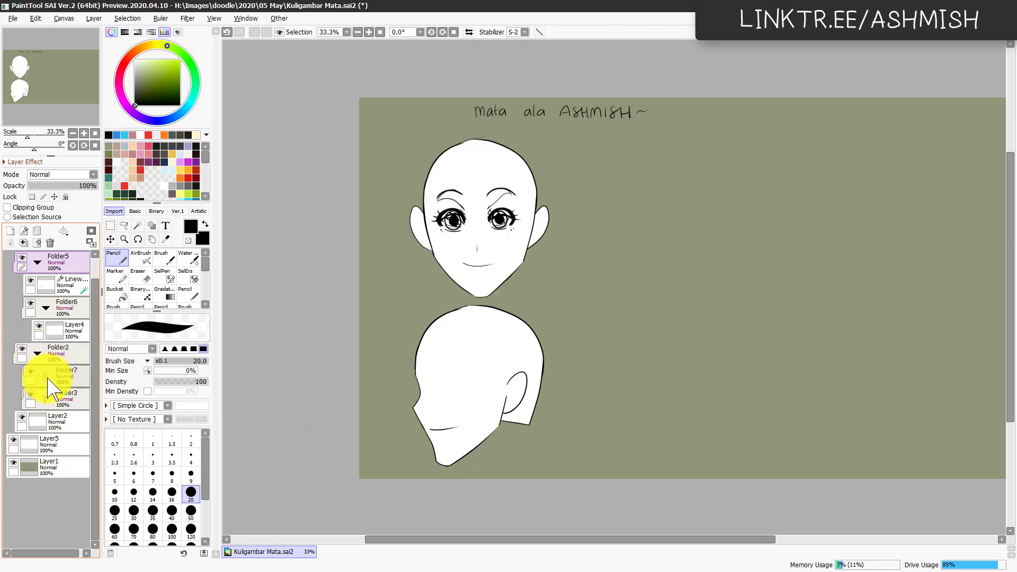
left_click_drag(53, 379, 70, 349)
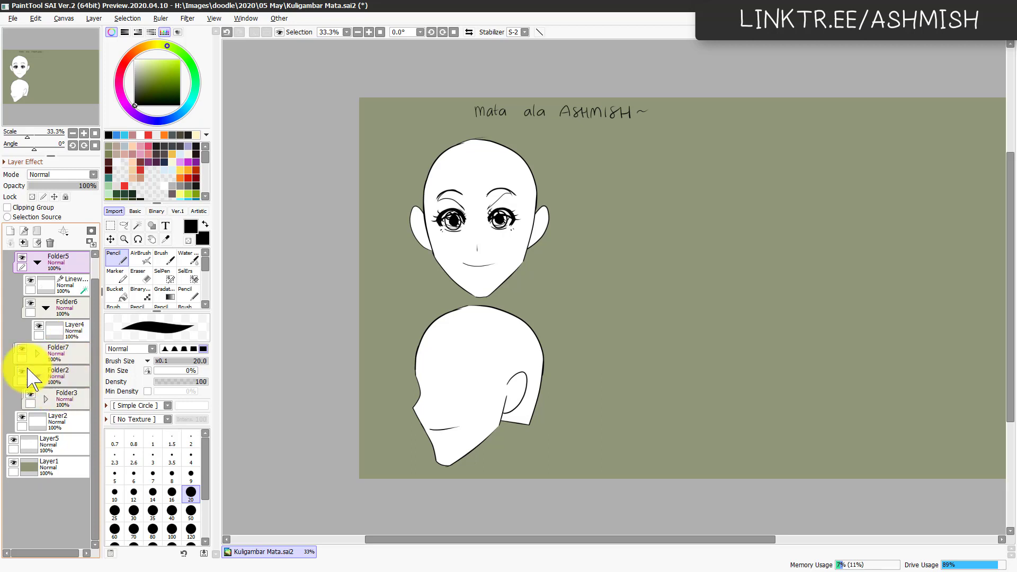
Step: Duplicate the front-view head folder, Folder2, and place the copy beside the original head, to its right
left_click(21, 371)
left_click(22, 371)
left_click(68, 374)
left_click(37, 376)
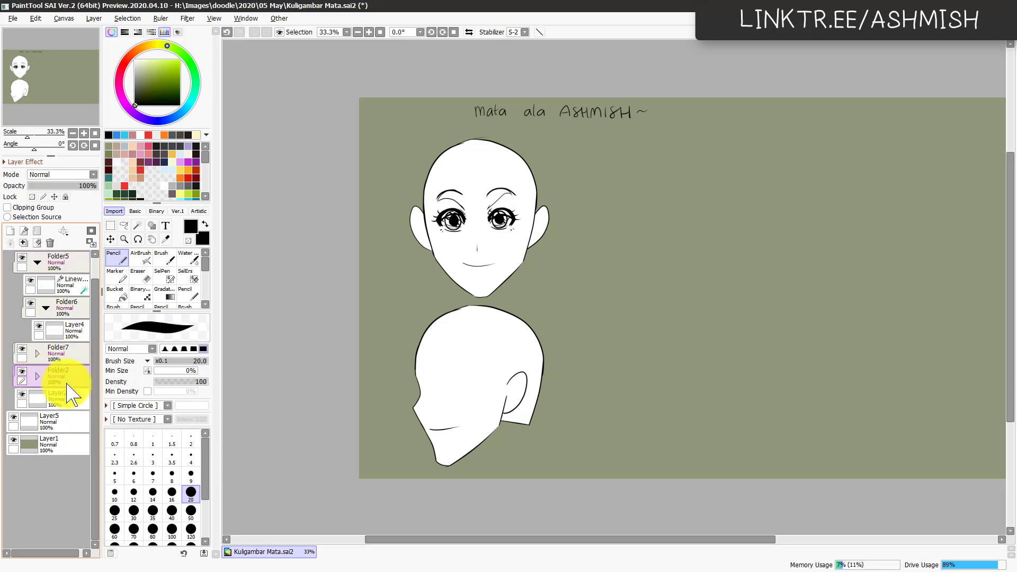
key("ctrl+j")
key("ctrl+t")
left_click_drag(478, 277, 627, 282)
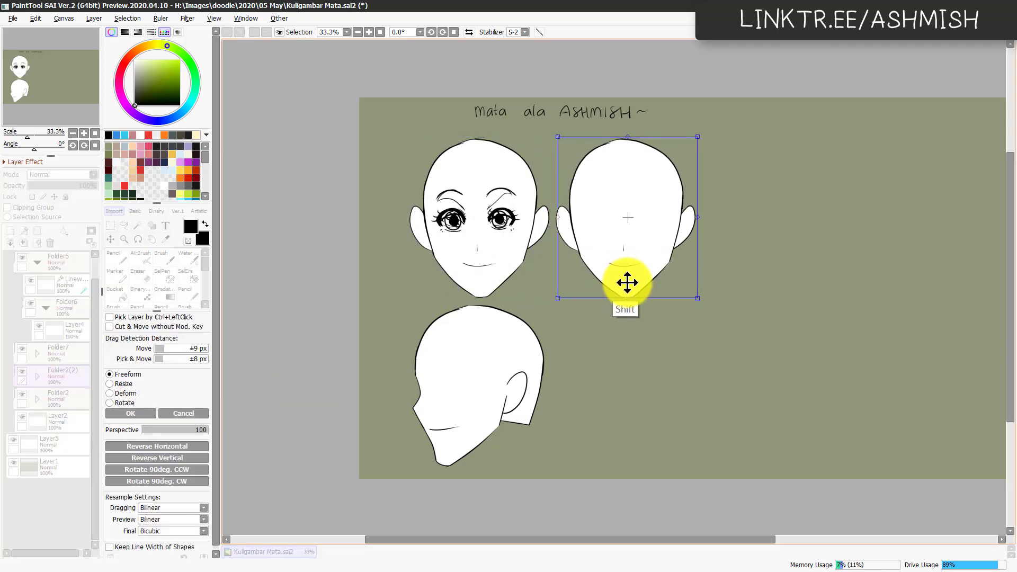
key("Return")
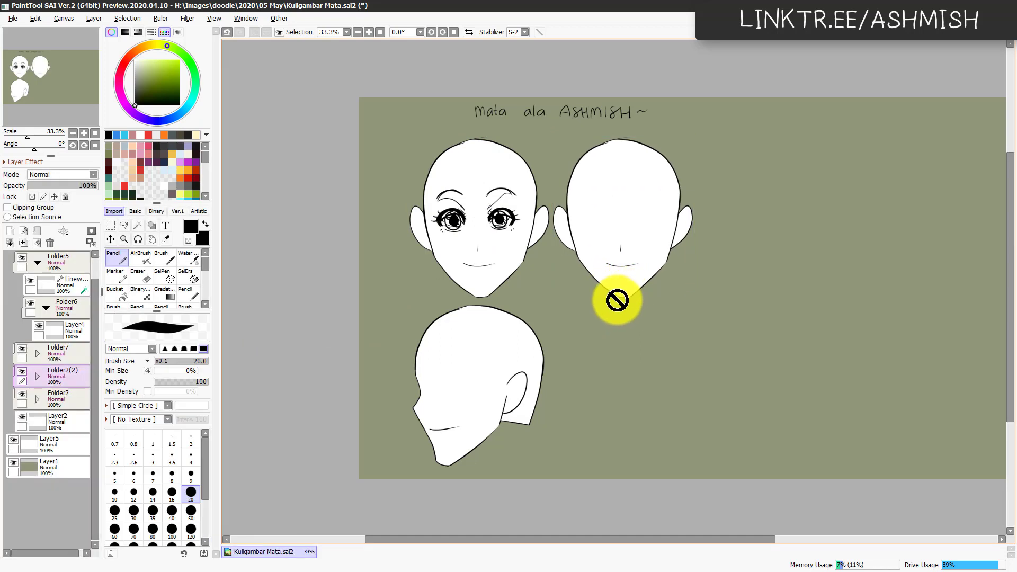
Step: Duplicate the copied head folder and place the new head to the right of the second one, forming a row of three
key("ctrl+j")
key("ctrl+t")
left_click_drag(629, 272, 712, 279)
left_click_drag(777, 316, 650, 273)
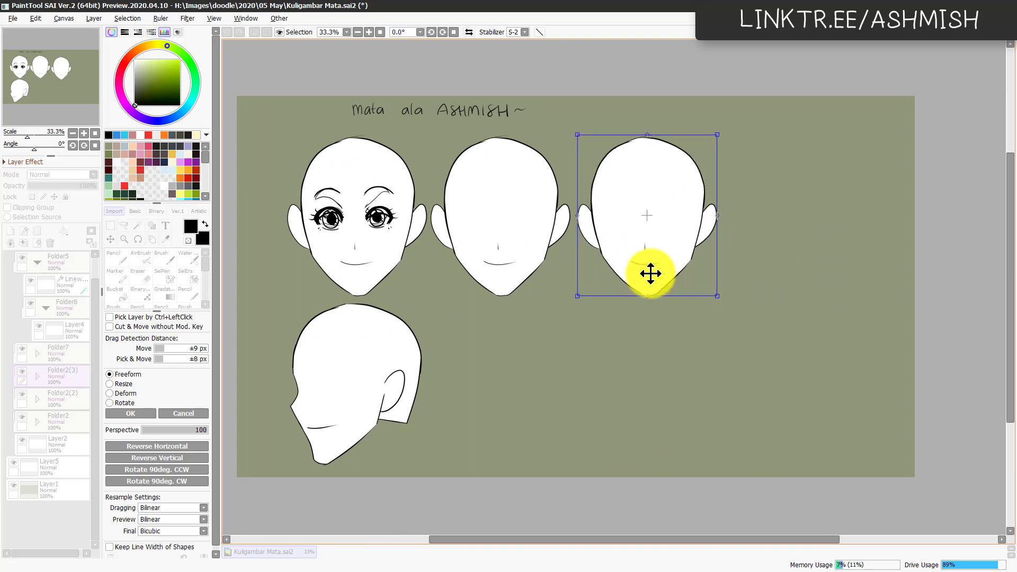
key("Return")
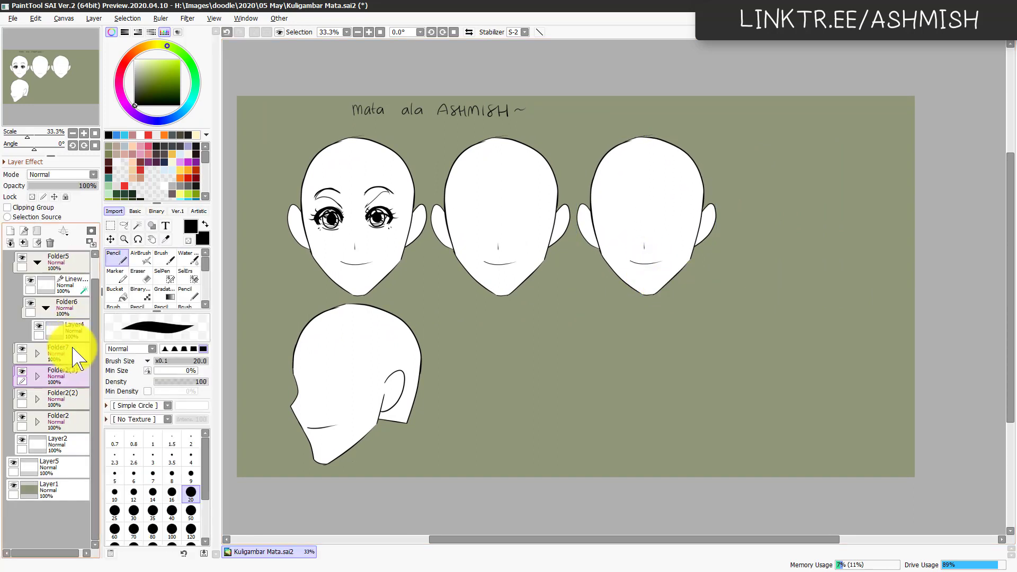
Step: Select the three front-view head folders, Folder2 through Folder2(3), and scale them down together
left_click(74, 422, "shift")
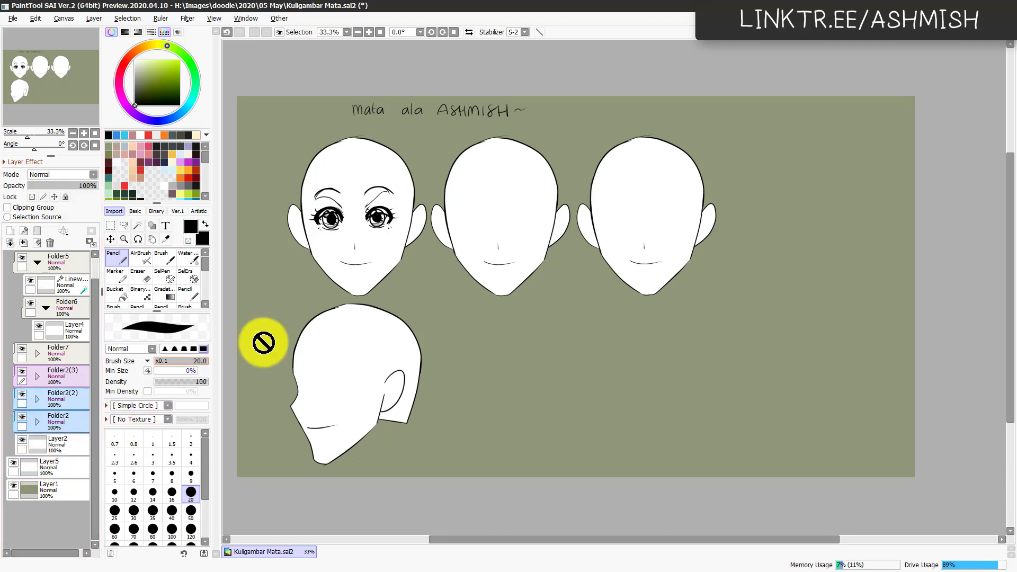
key("ctrl+t")
left_click_drag(713, 297, 483, 260)
key("Return")
Step: Scale down the eye group, Folder7, and position it on the face of the first small head
left_click(49, 349)
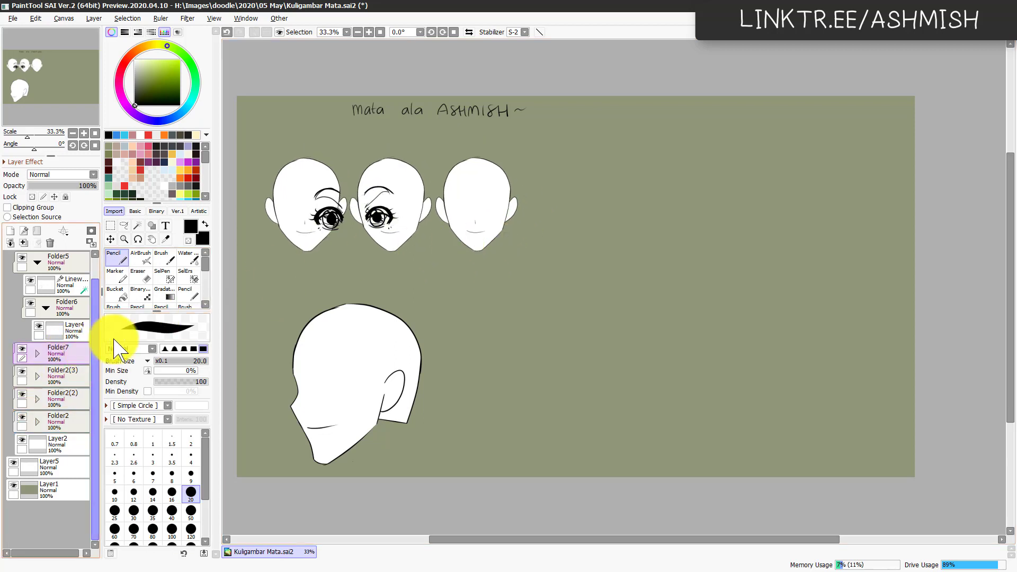
key("ctrl+t")
left_click_drag(398, 244, 362, 214)
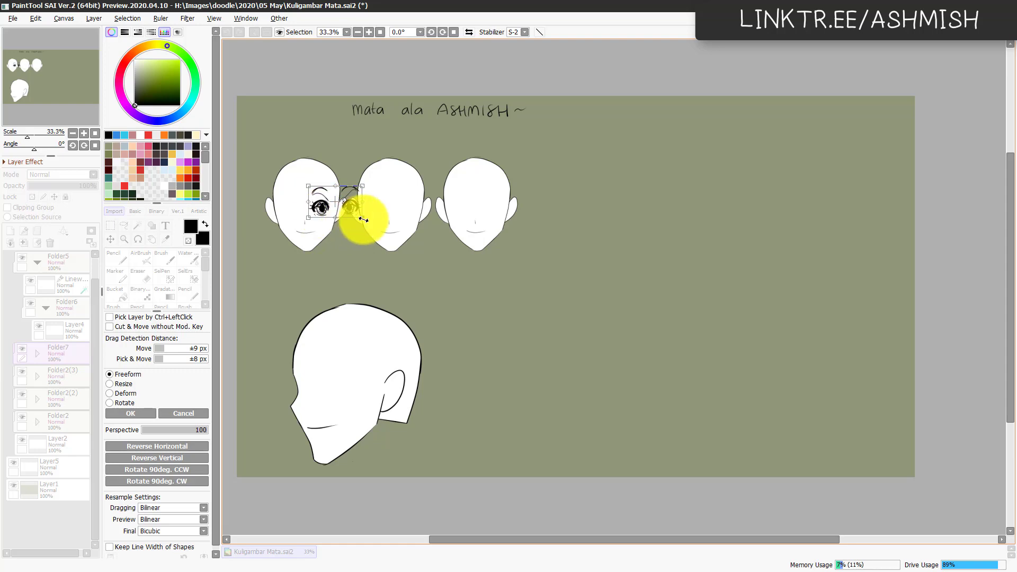
key("Escape")
key("ctrl+t")
left_click_drag(398, 238, 792, 366)
key("Page_Up")
key("Page_Up")
left_click_drag(563, 274, 644, 281)
mouse_move(535, 260)
left_mouse_down()
mouse_move(508, 240)
mouse_move(539, 263)
mouse_move(519, 249)
left_mouse_up()
key("Return")
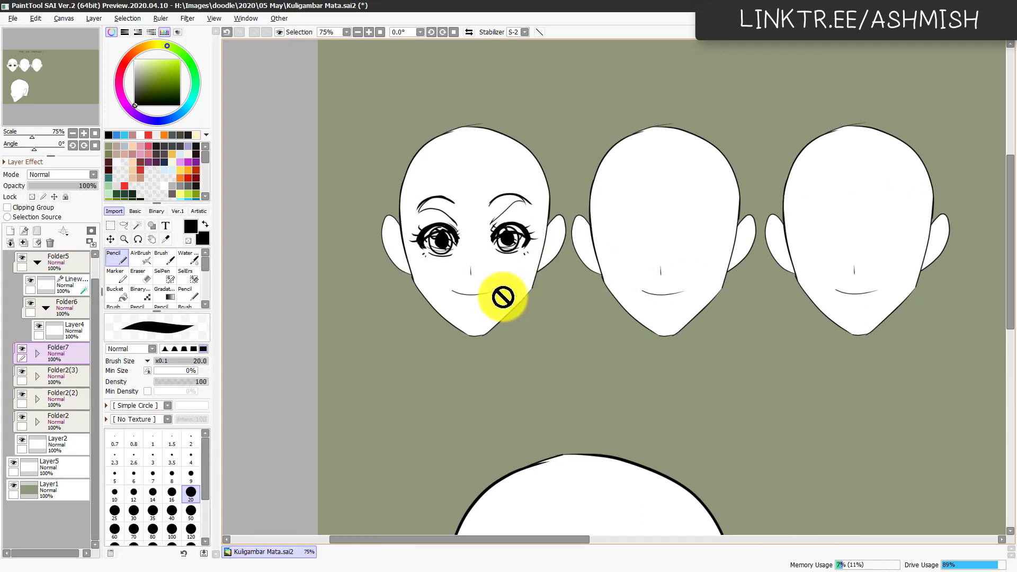
Step: Show only Folder10's wide eyes inside Folder7 and nudge the eye group into place on the first head
left_click(37, 353)
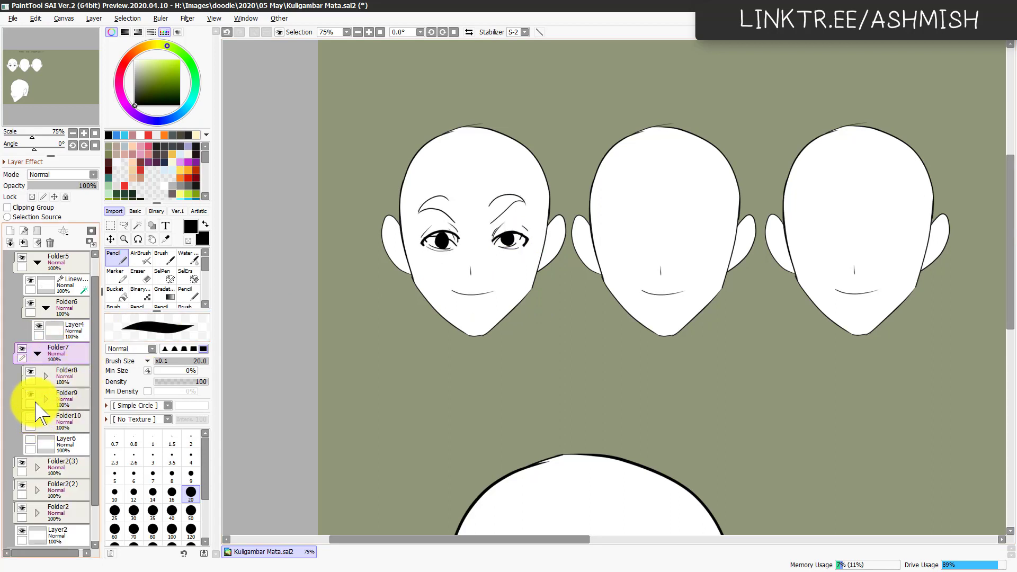
left_click(30, 417)
left_click(30, 371)
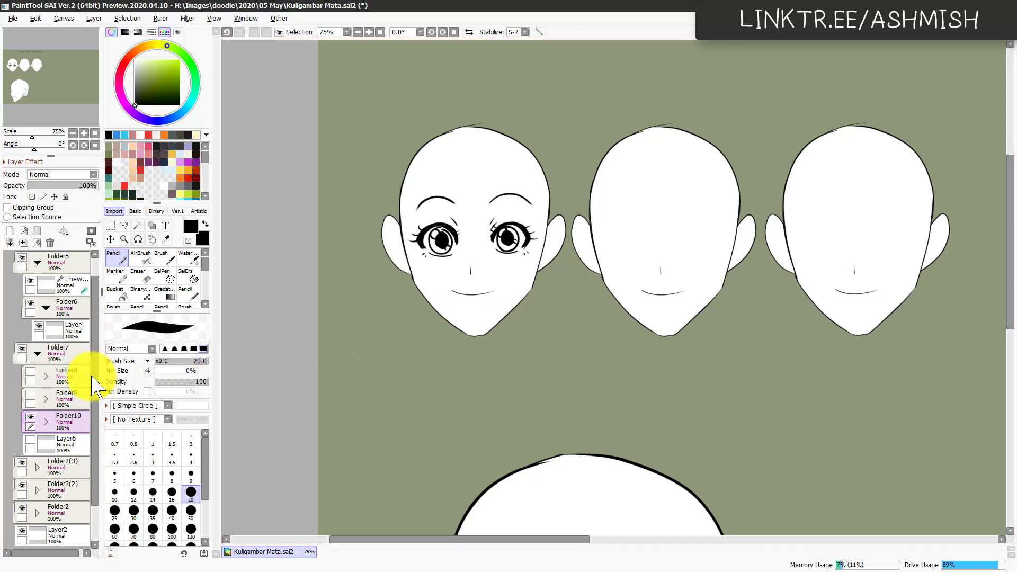
left_click(74, 356)
key("ctrl+t")
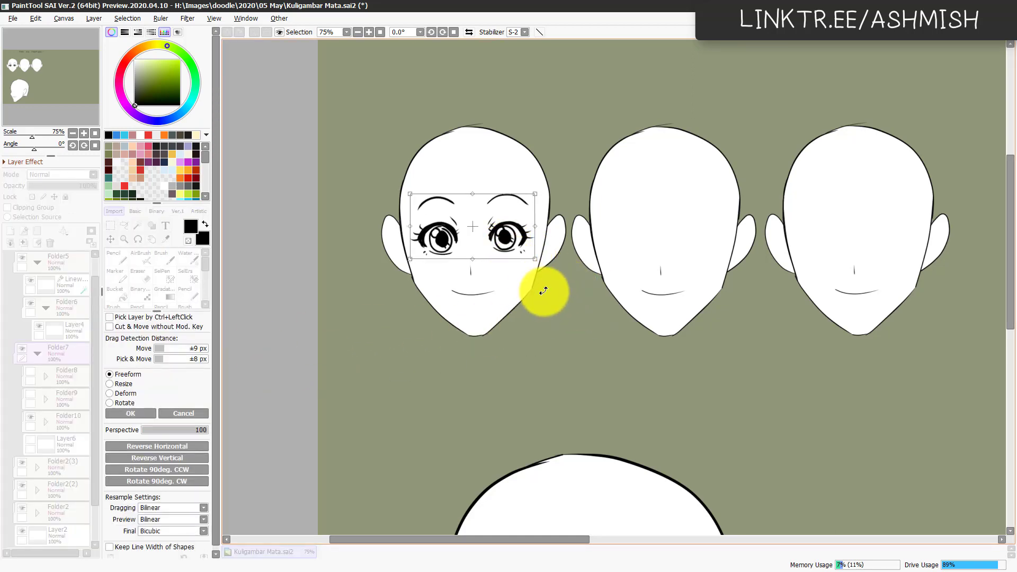
key("Return")
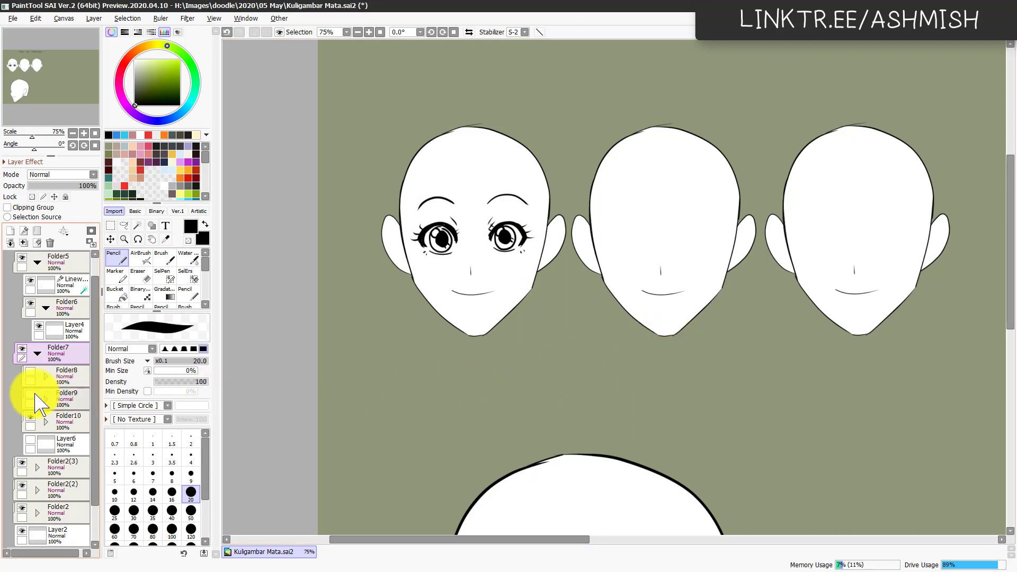
Step: Move Folder9's narrow eyes with the slanted eyebrow onto the second head
left_click(65, 404)
key("ctrl+t")
left_click_drag(483, 230, 668, 245)
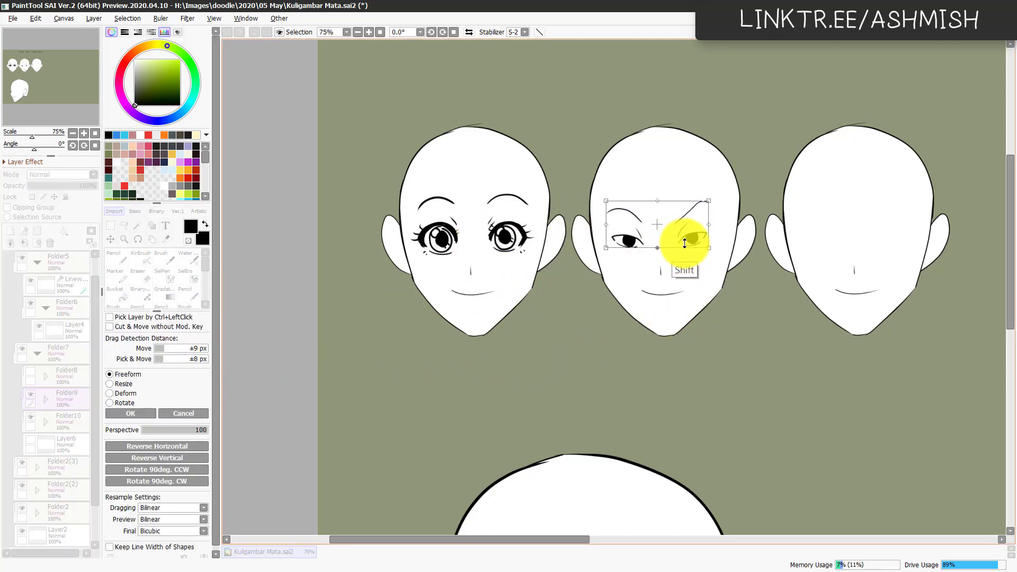
key("Return")
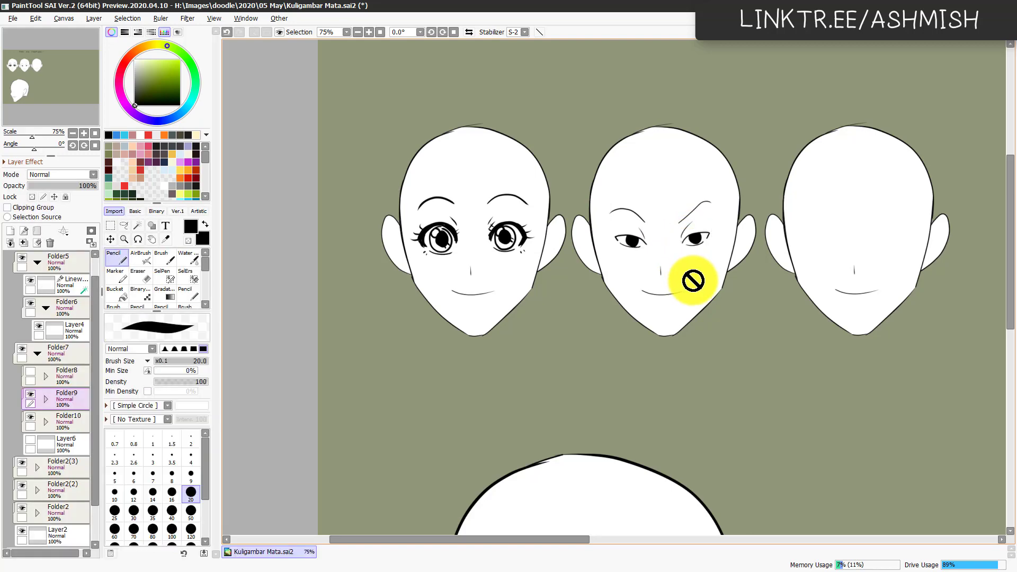
Step: Move Folder8's eyes and eyebrows onto the third head
left_click(47, 374)
key("ctrl+t")
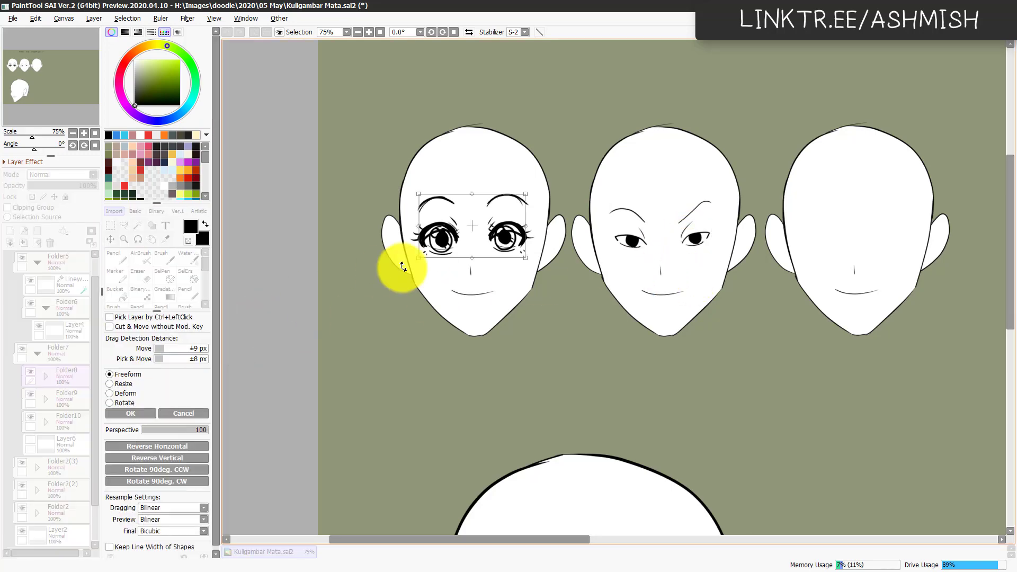
left_click_drag(397, 268, 867, 240)
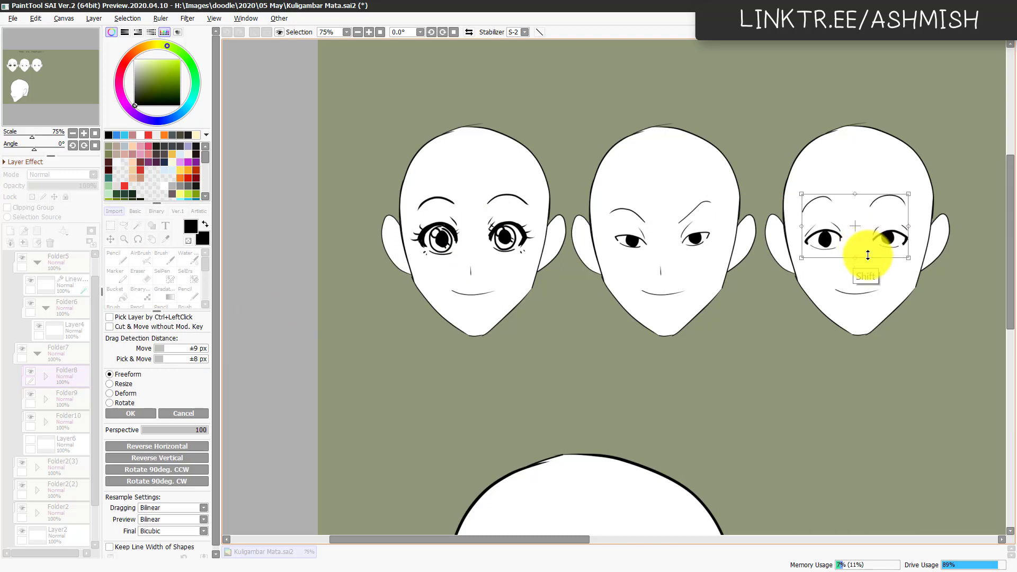
key("Return")
left_click_drag(791, 368, 656, 375)
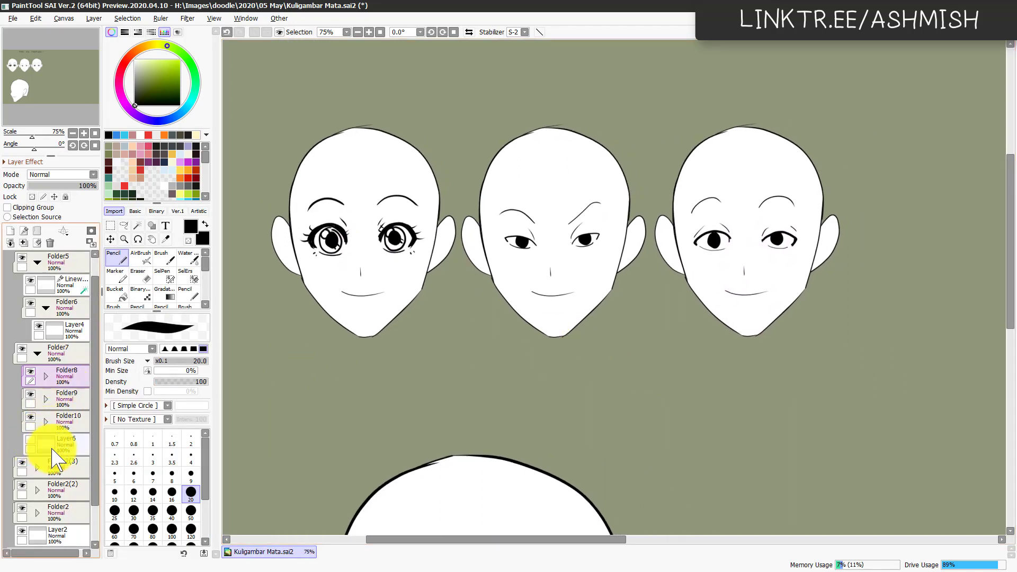
Step: Group the three front-view head folders into a new folder and name it Depan
left_click(37, 354)
left_click(22, 371)
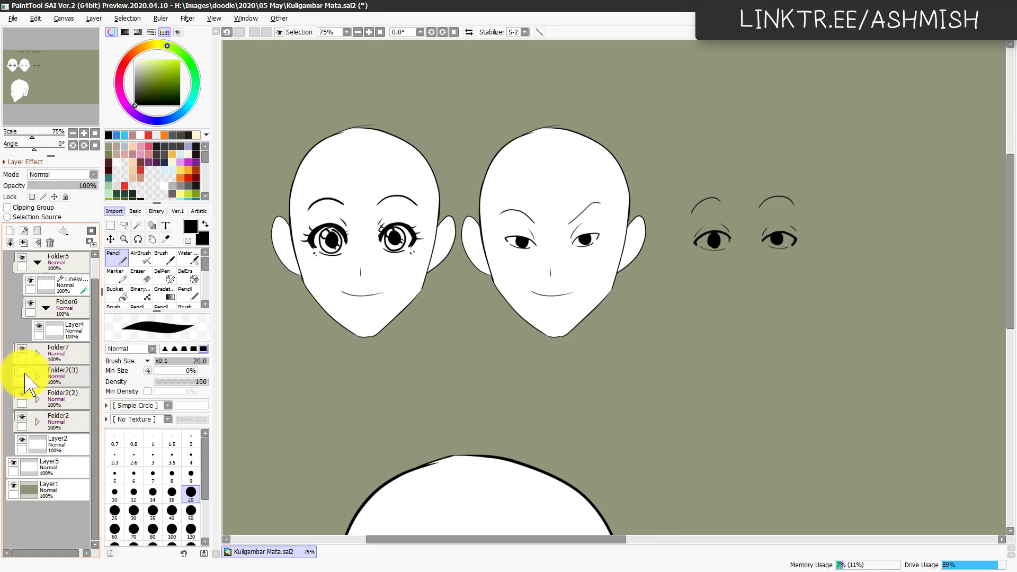
left_click(24, 373)
left_click(74, 383)
left_click(68, 425, "shift")
left_click(40, 234, "shift")
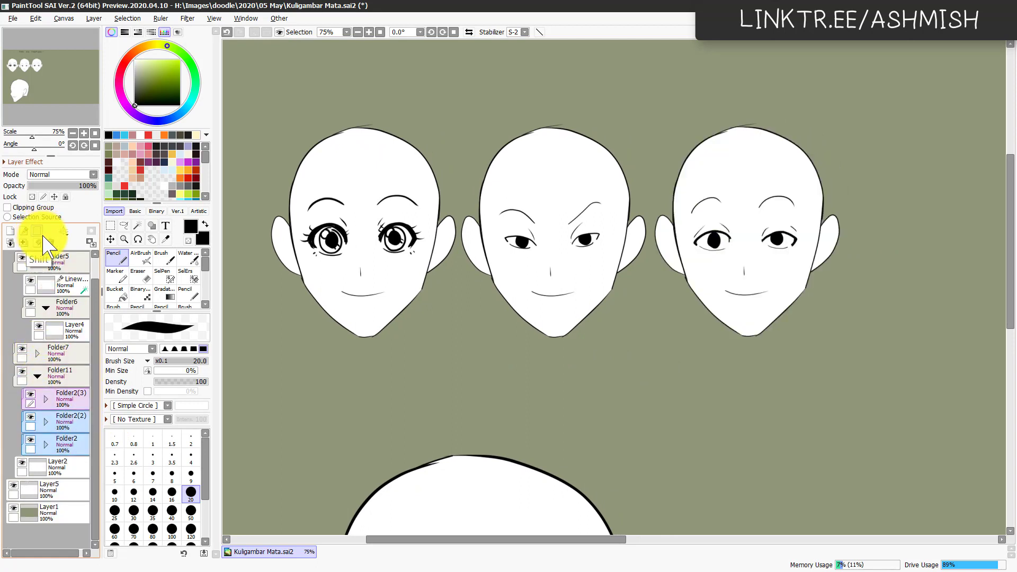
left_click(37, 376)
double_click(63, 377)
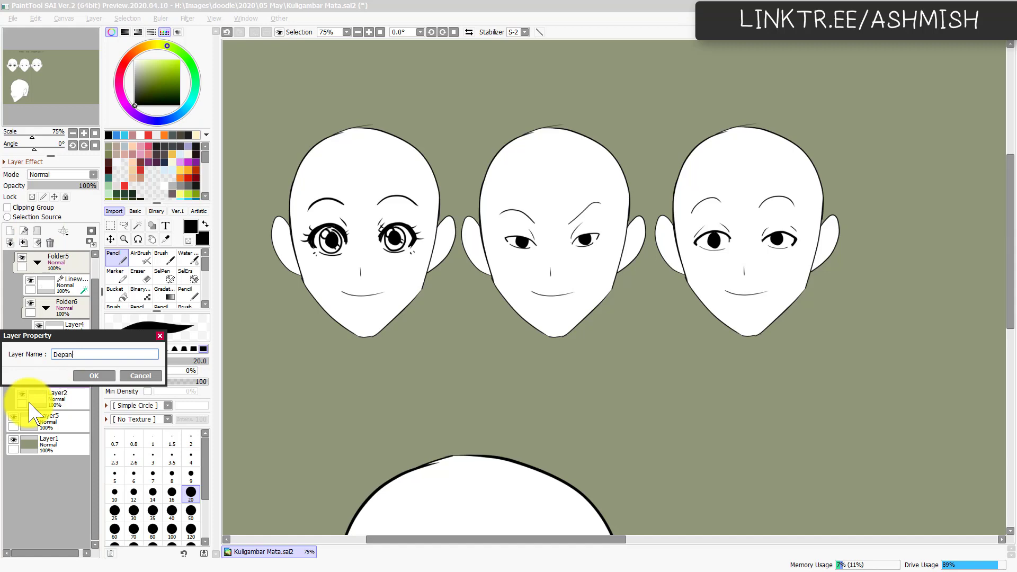
key("Return")
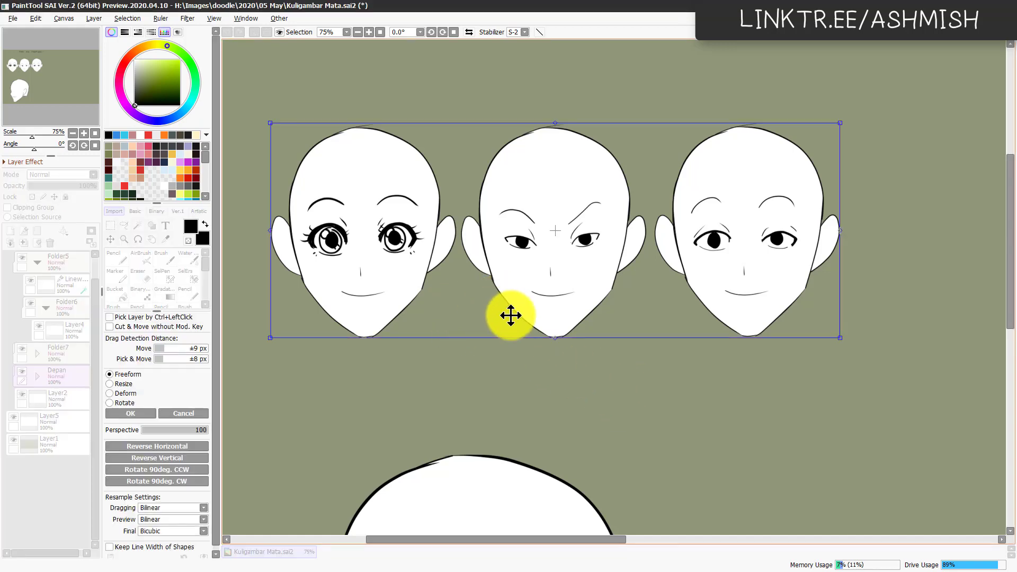
Step: Duplicate the third head's folder, Folder2(3), inside Depan and place the copy as a fourth head at the row's right end
left_click(38, 374)
left_click(75, 400)
key("ctrl+j")
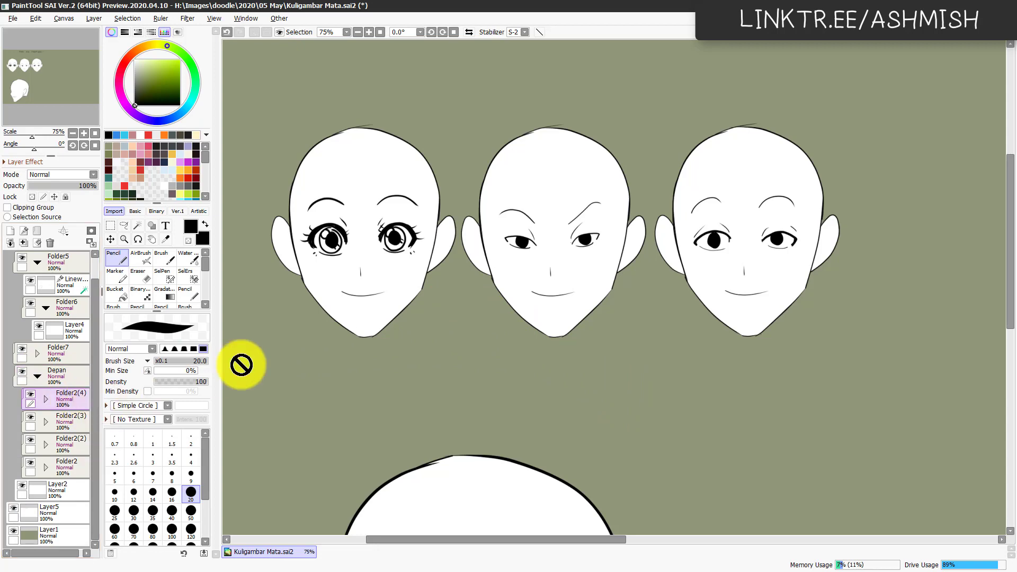
key("Page_Down")
key("ctrl+t")
left_click_drag(693, 291, 829, 291)
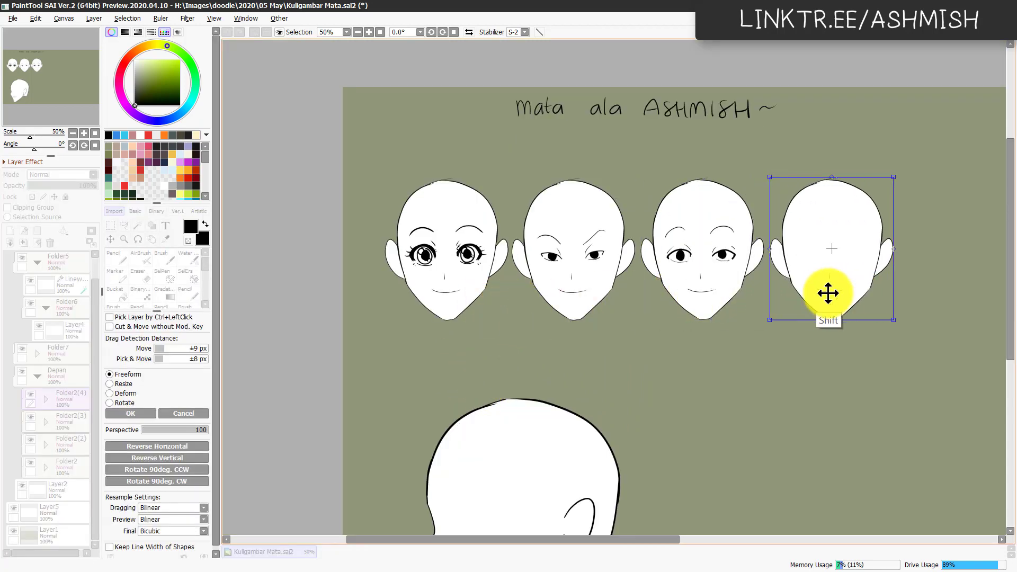
key("Return")
Step: Collapse the Depan folder and rename the eye group, Folder7, as Mata Depan
left_click_drag(741, 373, 608, 361)
left_click(45, 372)
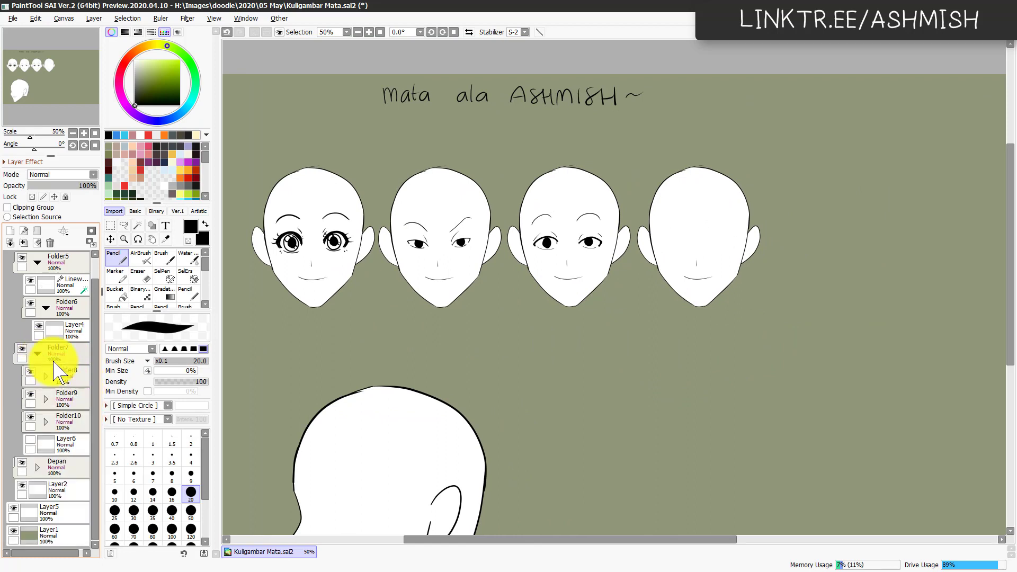
double_click(62, 353)
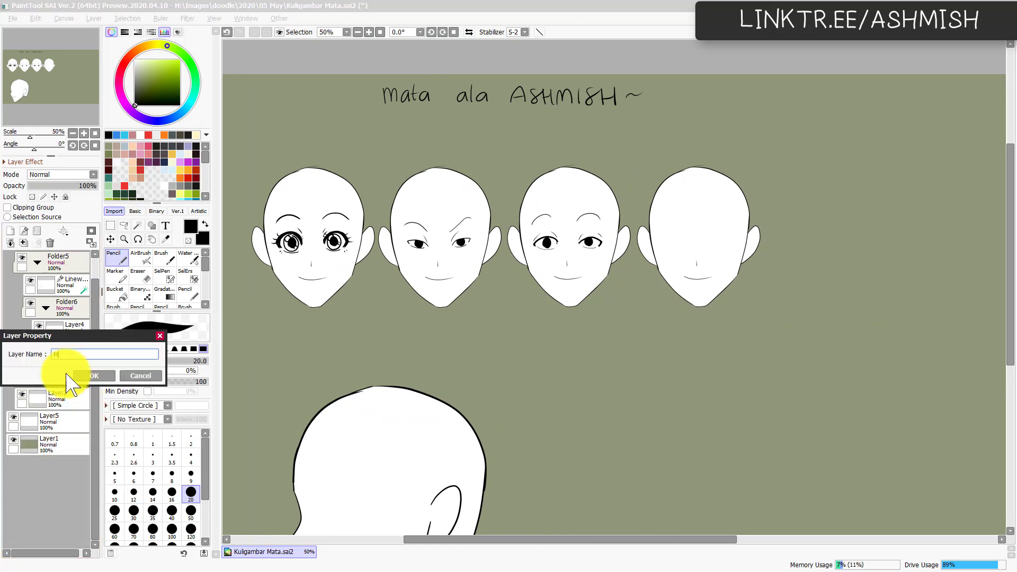
left_click(70, 375)
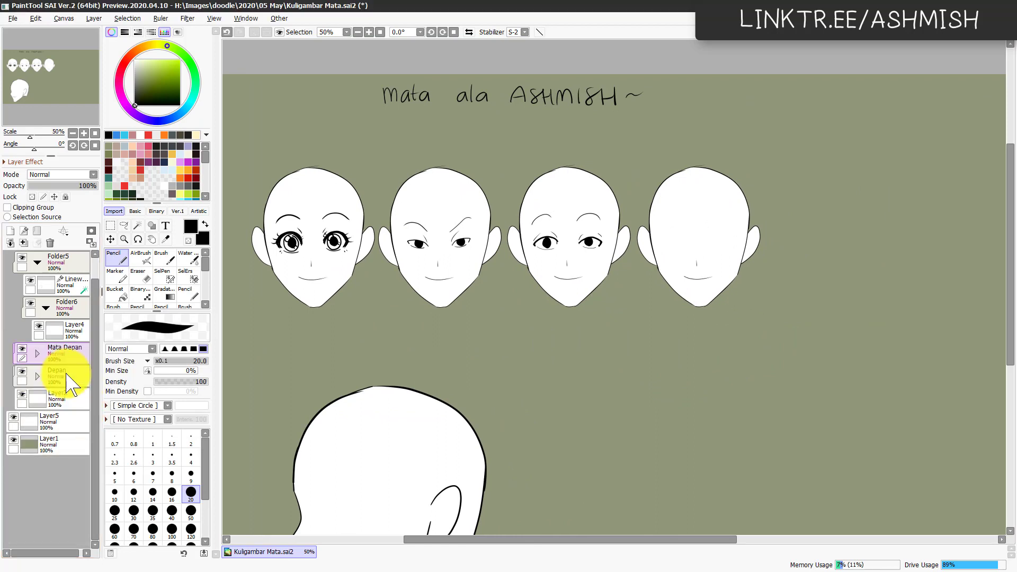
Step: Expand Mata Depan, show Layer6 with the eyeball circles, and duplicate that layer
left_click(37, 353)
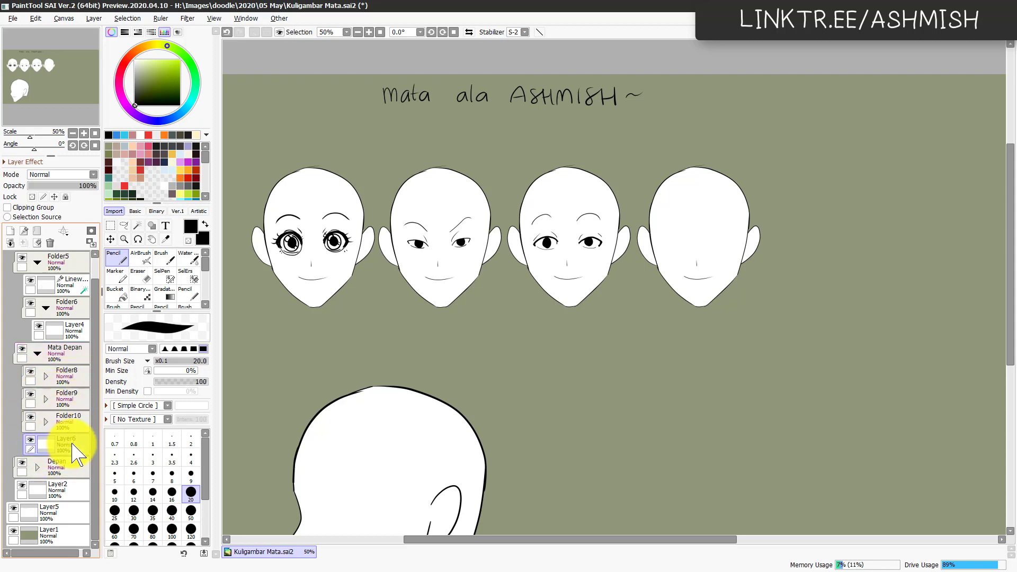
key("ctrl+j")
key("ctrl+t")
left_click_drag(331, 251, 496, 249)
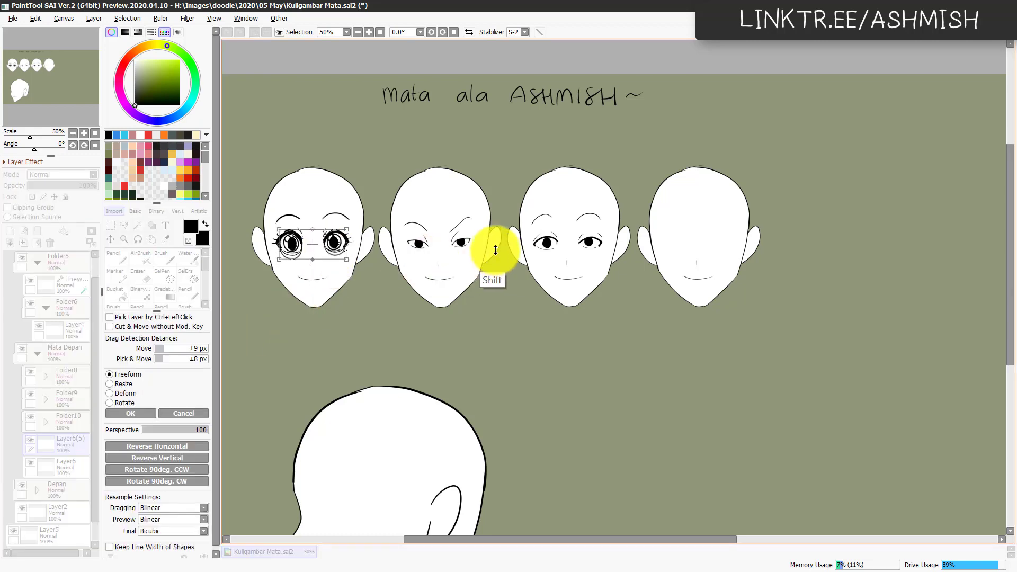
key("Escape")
Step: Move the duplicated eyeball circles onto the fourth head and rotate them slightly
key("ctrl+t")
left_click_drag(334, 249, 717, 255)
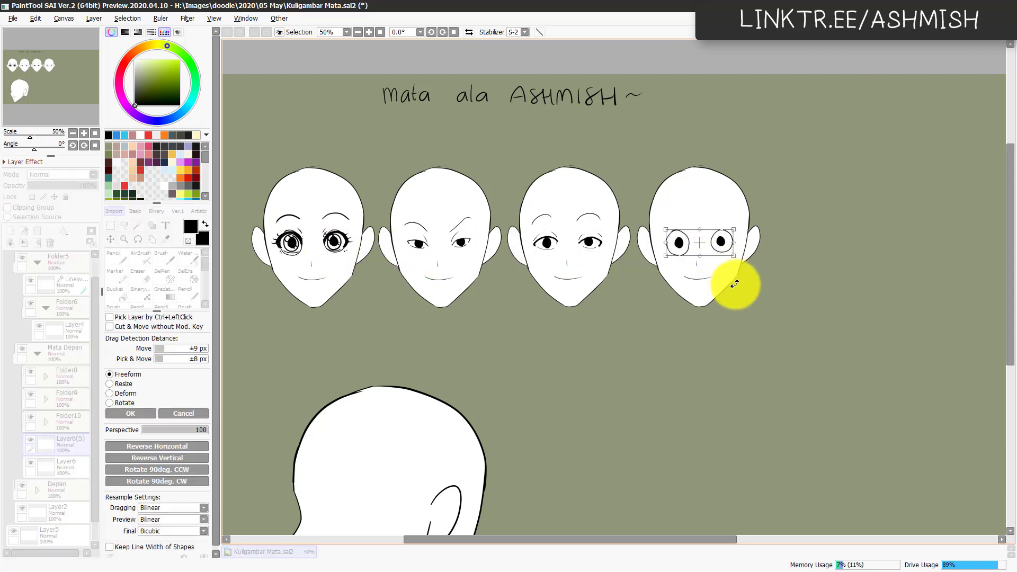
key("Return")
key("ctrl+t")
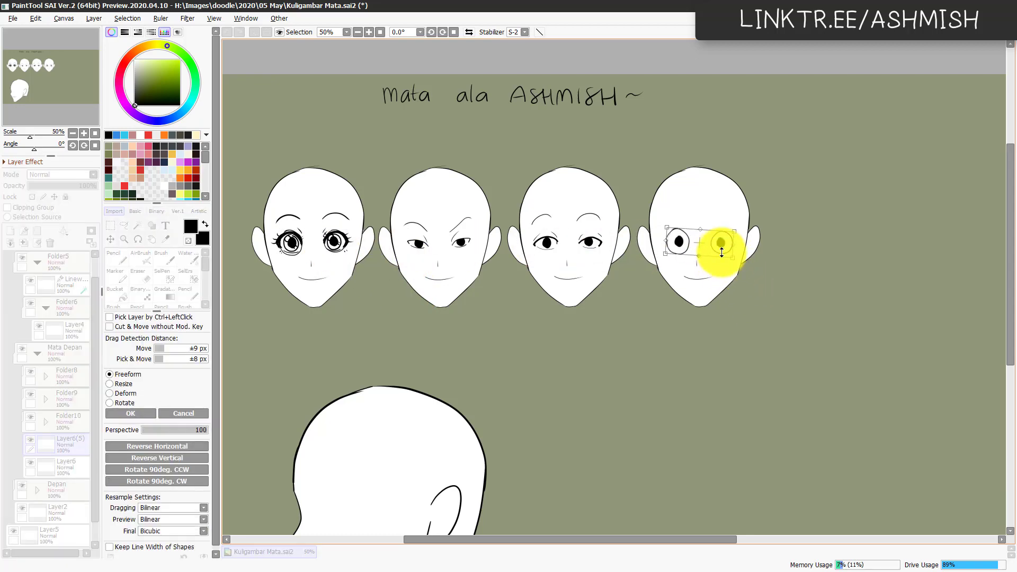
key("Return")
Step: Select the right-hand eyeball on the fourth head, nudge it up and inward level with the other one, and clear the selection
left_click_drag(734, 346, 609, 408)
scroll(722, 354, "up", 2)
key("a")
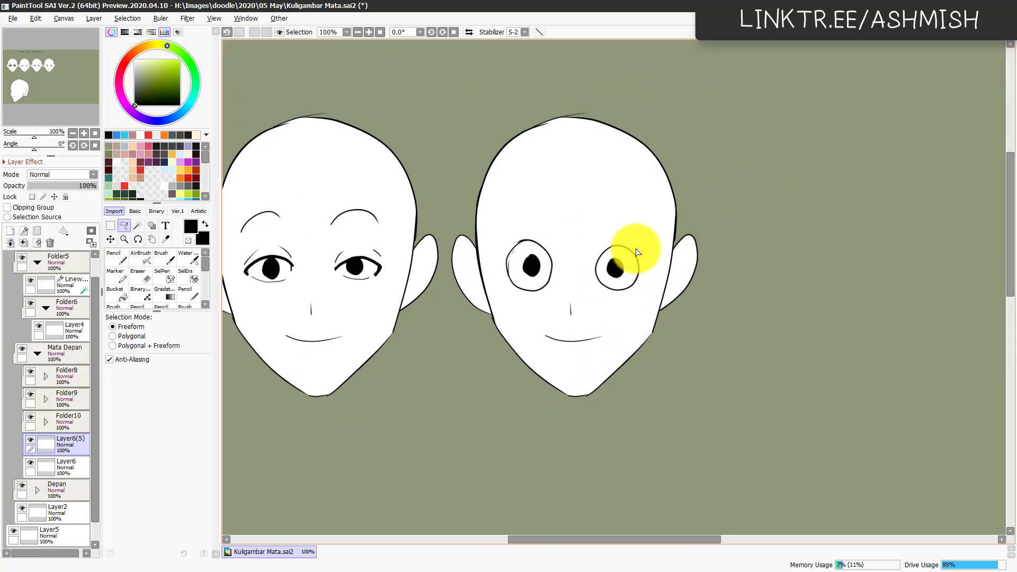
mouse_move(618, 228)
left_mouse_down()
mouse_move(637, 300)
mouse_move(643, 276)
left_mouse_up()
key("ctrl+t")
left_click_drag(623, 246, 622, 242)
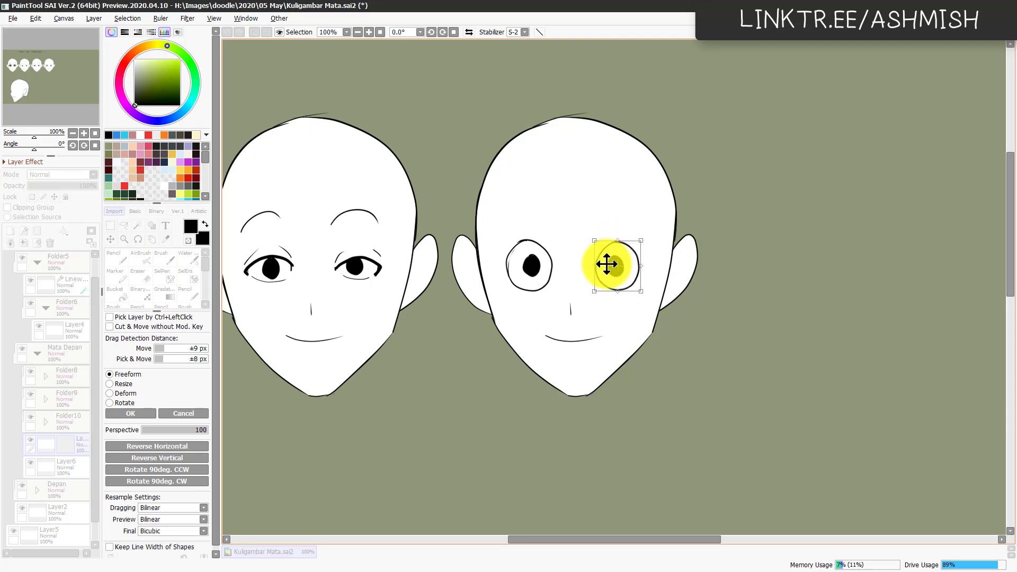
key("Return")
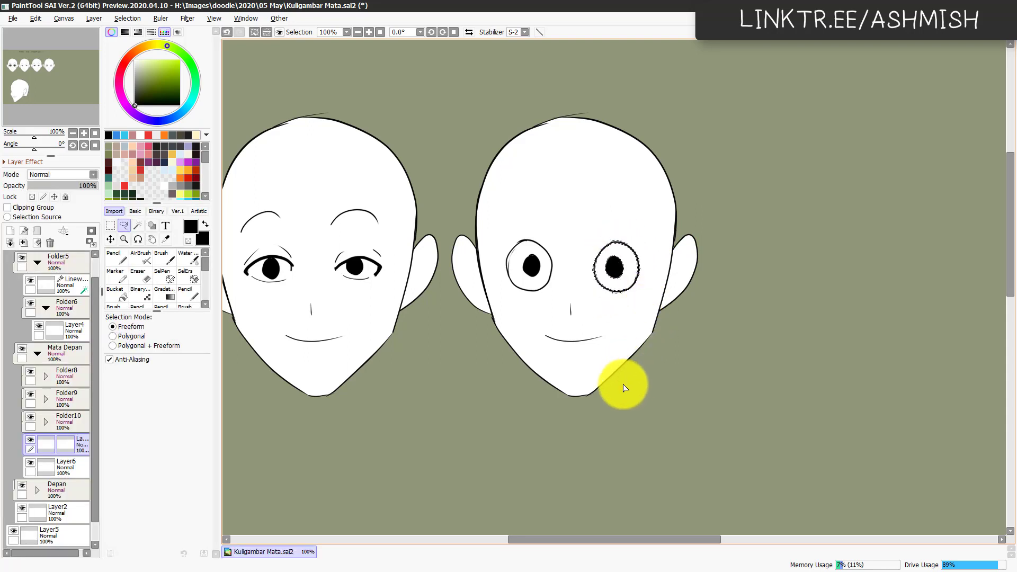
key("ctrl+d")
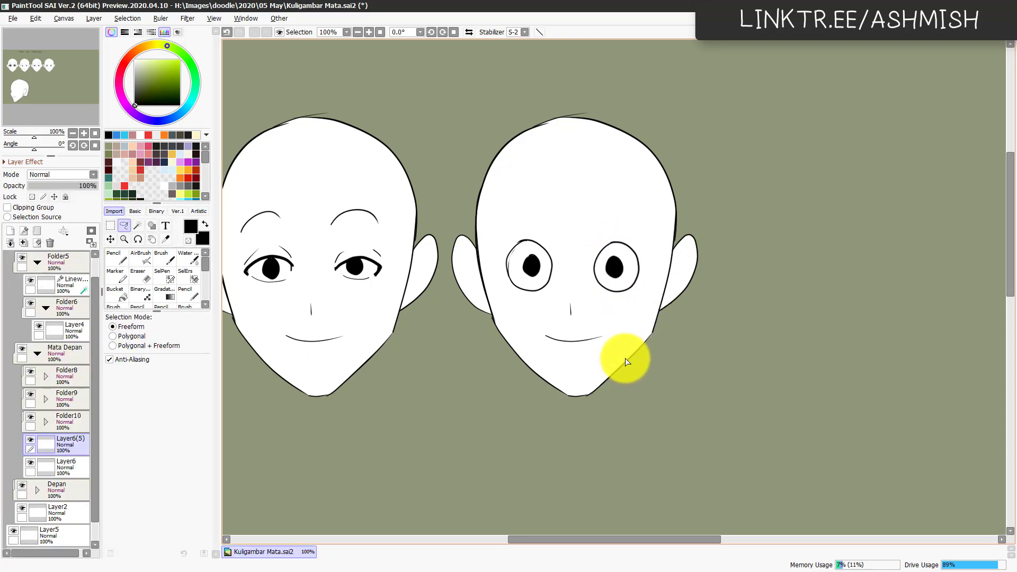
Step: Hide Layer6 and add a new folder with an empty layer inside it above Layer6(5)
left_click(30, 463)
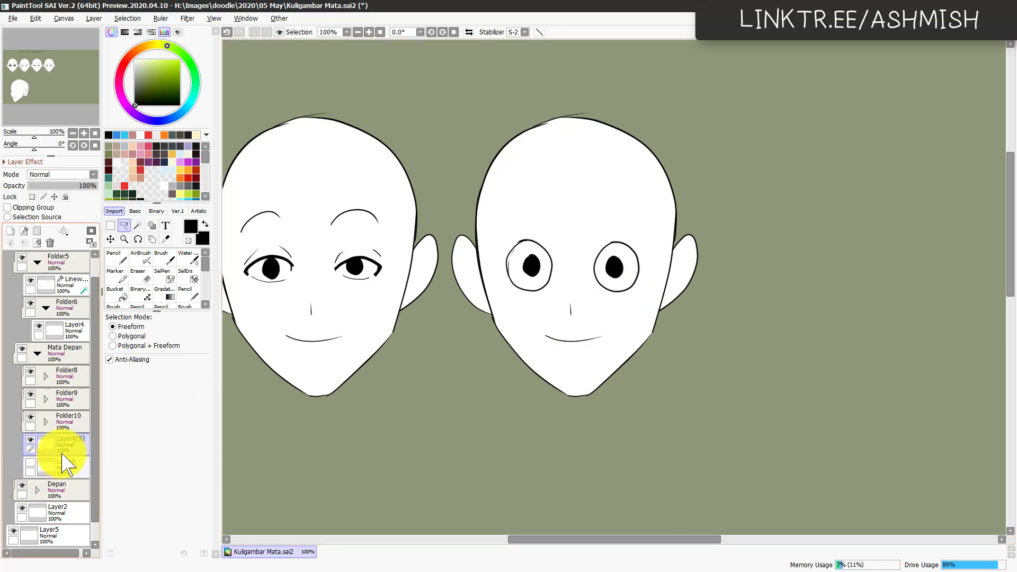
left_click(37, 231)
key("ctrl+shift+n")
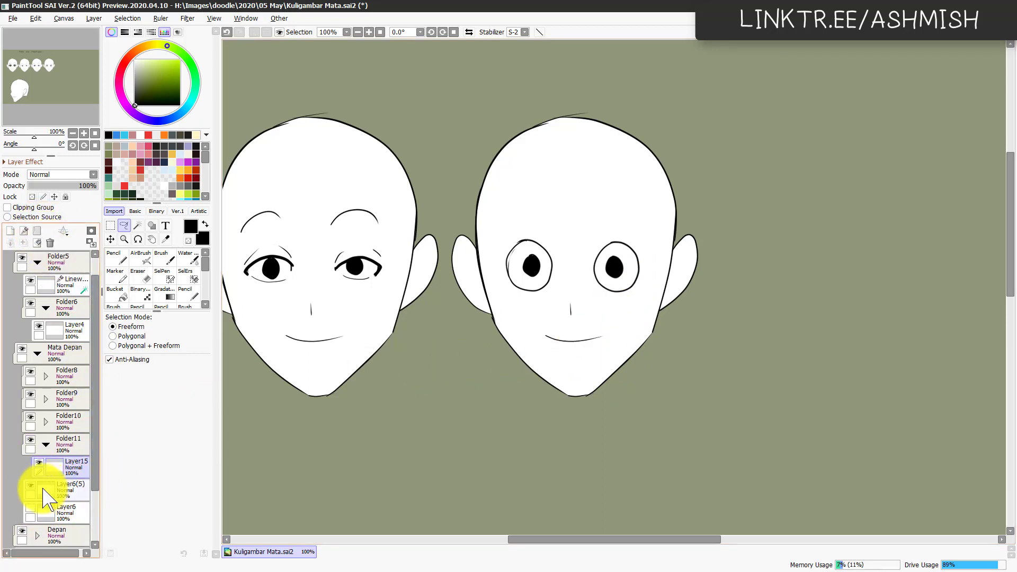
Step: Lower the opacity of the fourth head's eyeball layer, Layer6(5), to 41%
left_click(78, 493)
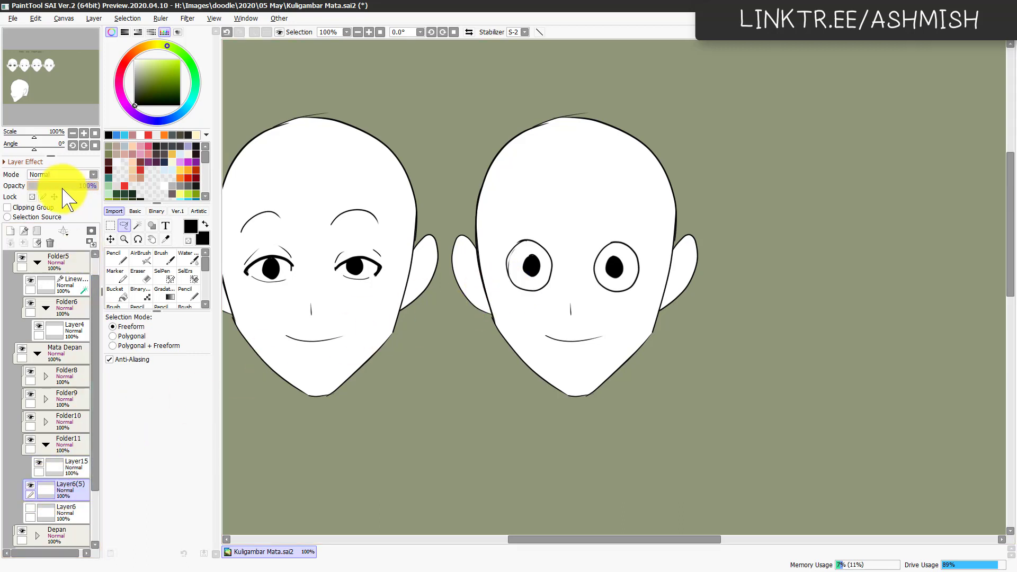
left_click_drag(65, 185, 68, 200)
Step: On Layer15, use the Pencil at size 20 to draw flat upper lids and short lower lid lines over both eyeballs
left_click(83, 470)
key("n")
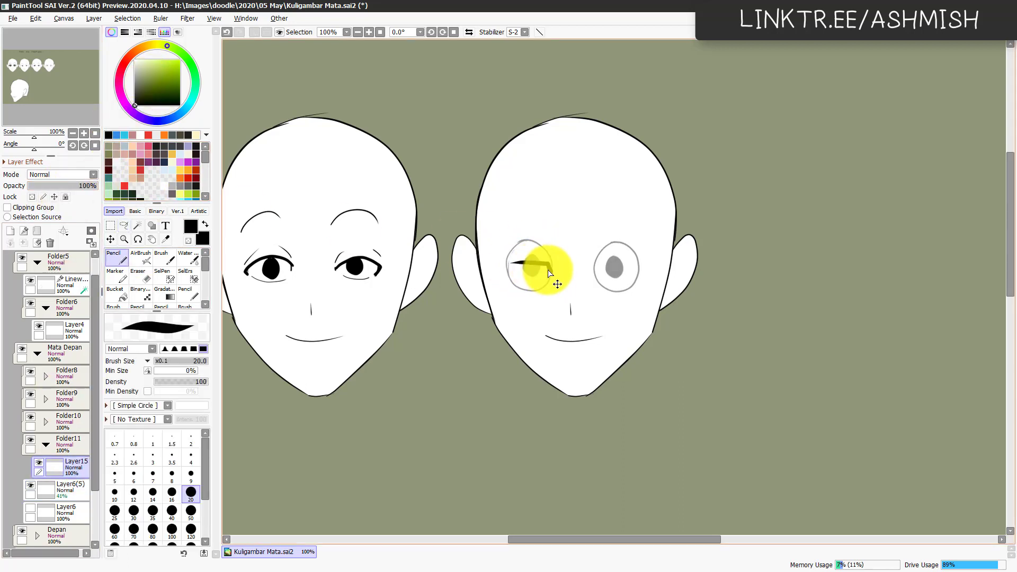
mouse_move(550, 269)
left_mouse_down()
mouse_move(510, 261)
mouse_move(519, 273)
mouse_move(541, 275)
left_mouse_up()
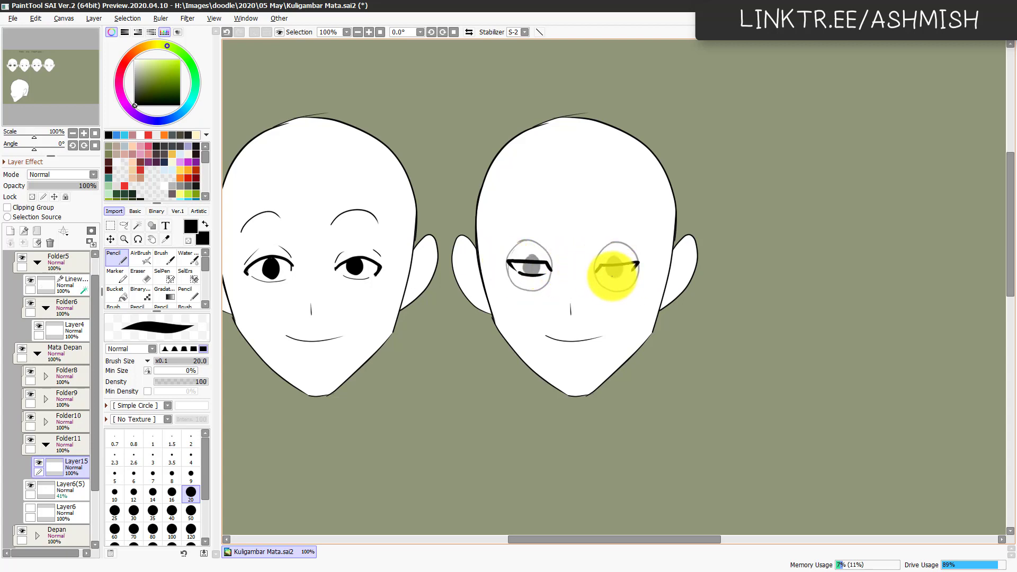
left_click_drag(603, 275, 625, 274)
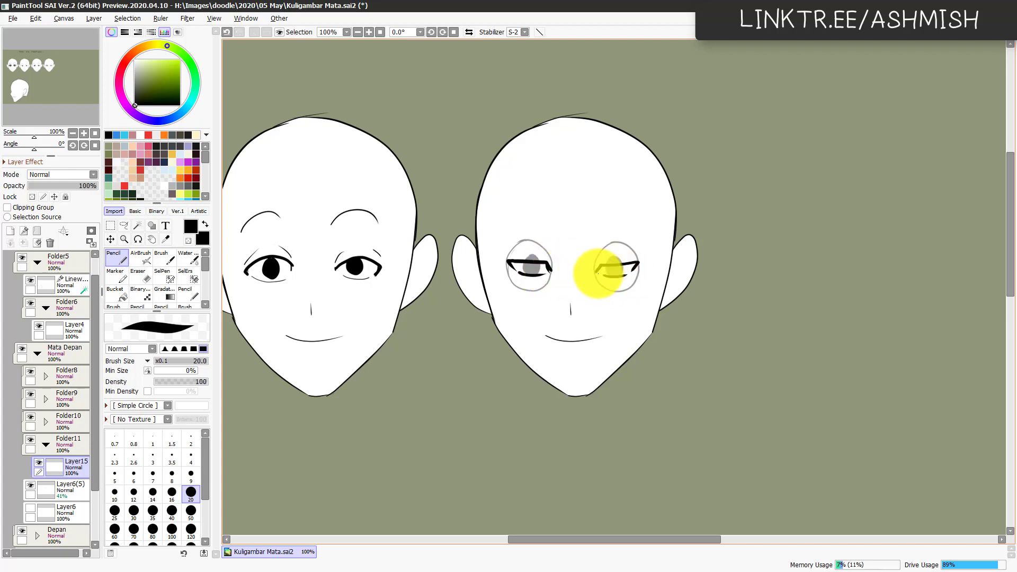
Step: Add a new layer beneath the eyelid lines of Layer15 and paint black irises between the fourth head's lids
key("ctrl+shift+n")
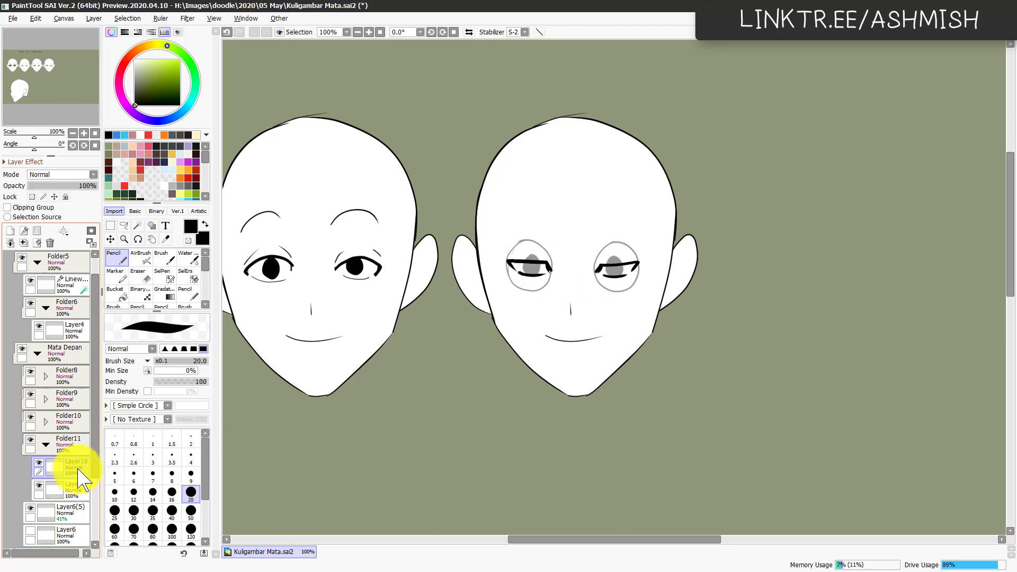
left_click_drag(79, 479, 80, 492)
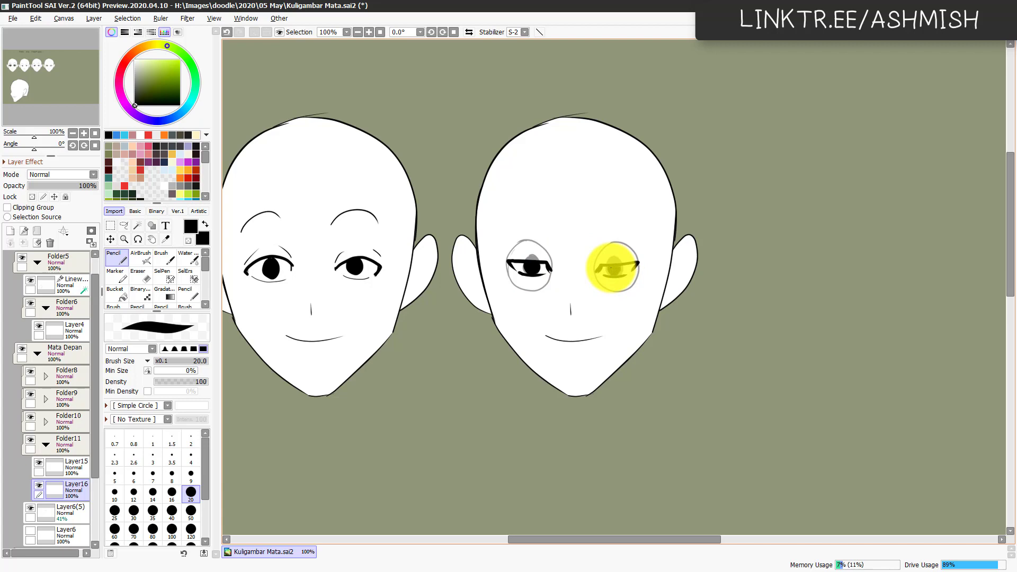
key("e")
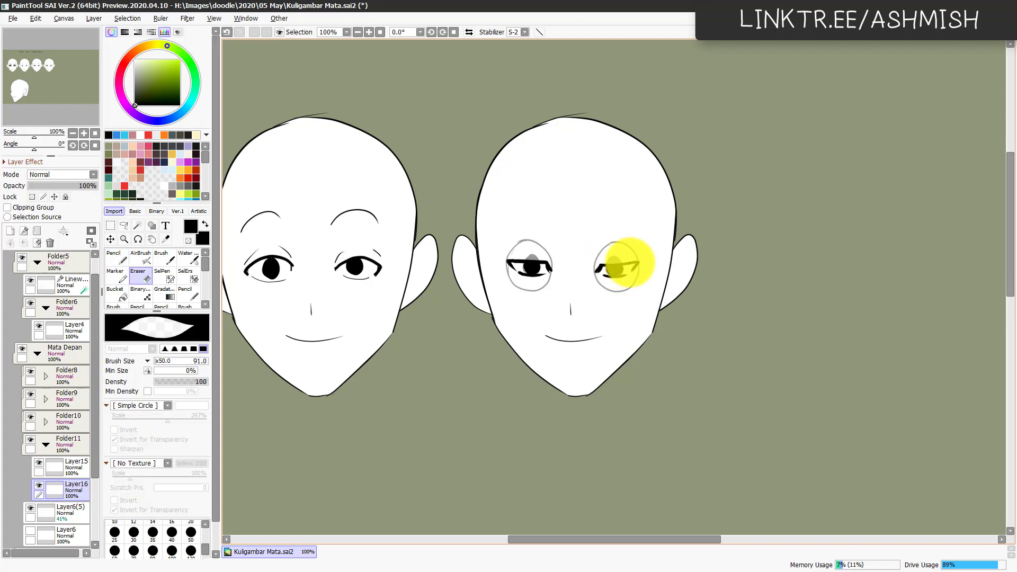
Step: On Layer15, draw eyelid creases and thick, inward-slanting angry eyebrows above both eyes of the fourth head
left_click(71, 469)
key("n")
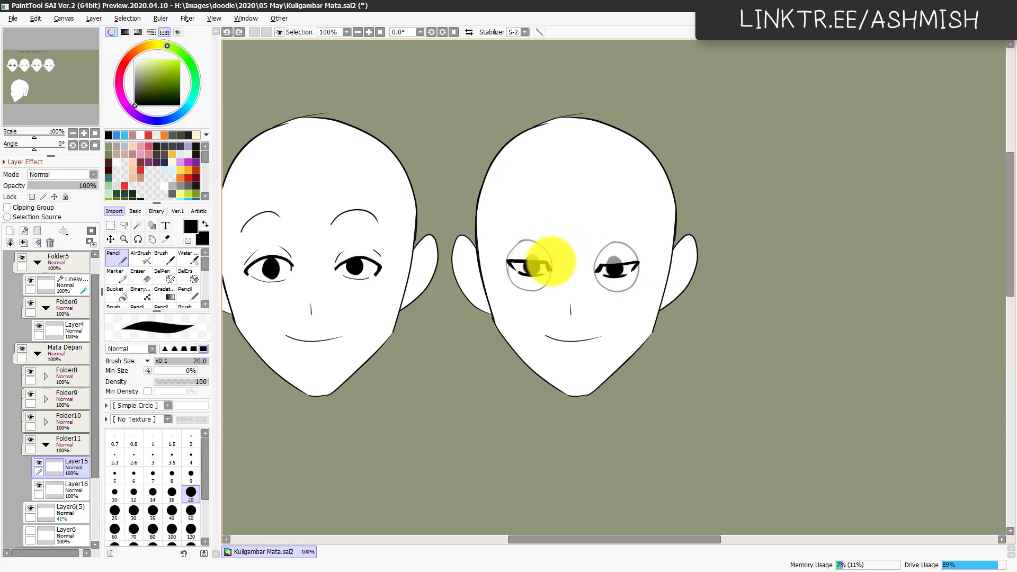
mouse_move(595, 261)
left_mouse_down()
mouse_move(614, 257)
mouse_move(607, 247)
left_mouse_up()
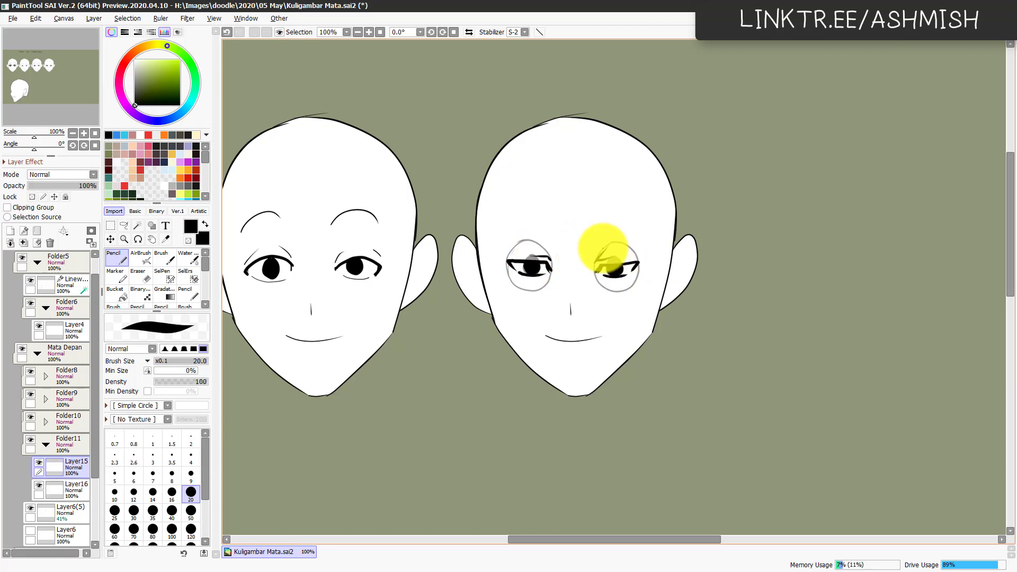
left_click_drag(550, 258, 501, 231)
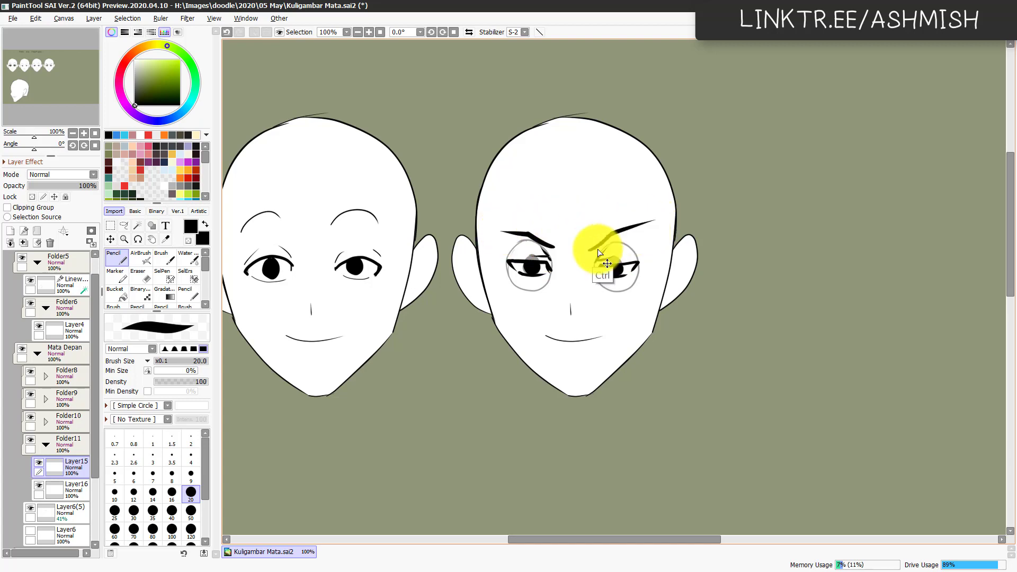
left_click_drag(594, 249, 650, 229)
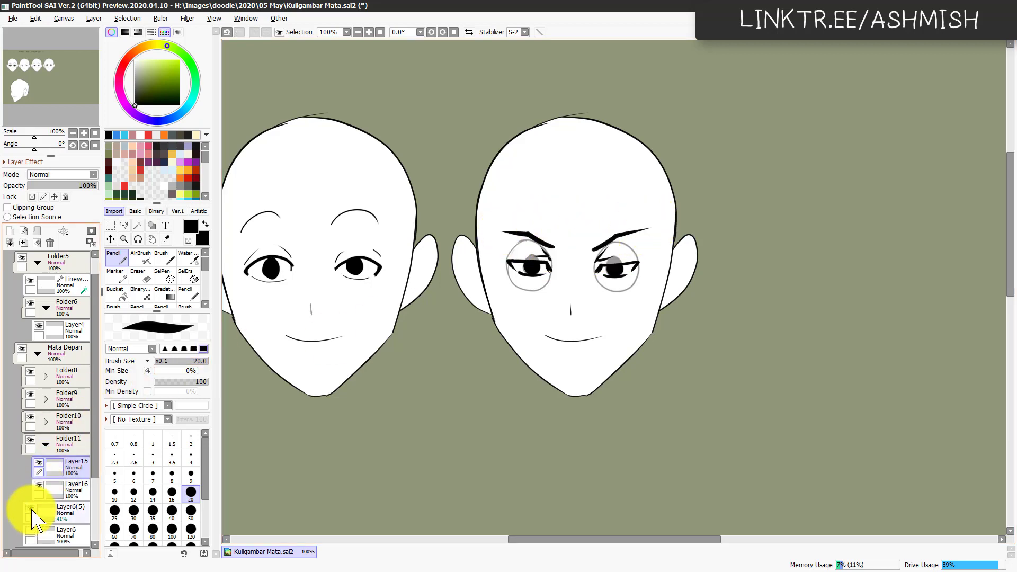
Step: Hide the eyeball guide layer Layer6(5) and collapse Folder11
left_click(30, 508)
scroll(594, 381, "down", 4)
left_click_drag(666, 359, 664, 374)
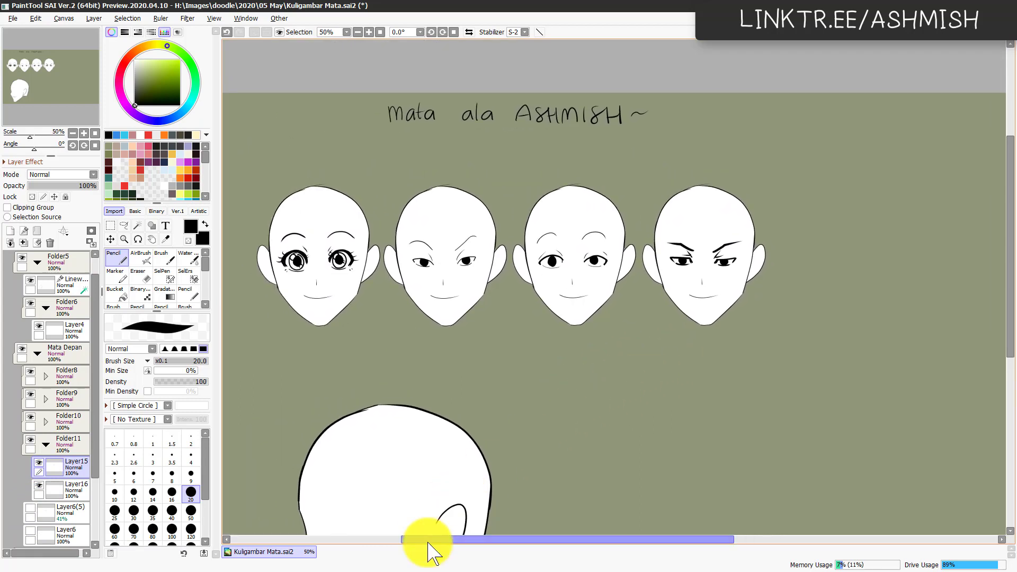
left_click_drag(643, 482, 698, 431)
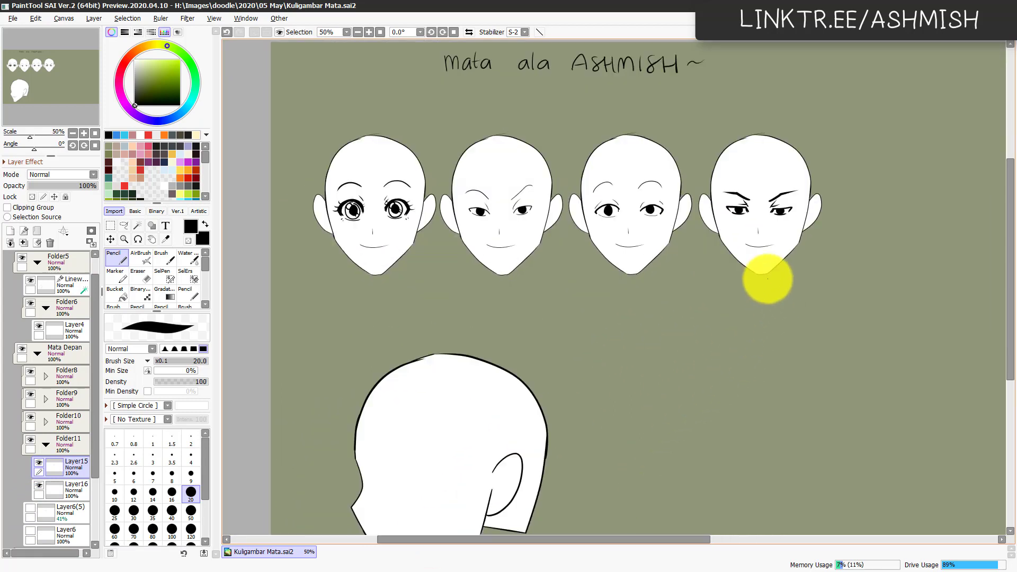
left_click(46, 444)
left_click(30, 440)
left_click(30, 440)
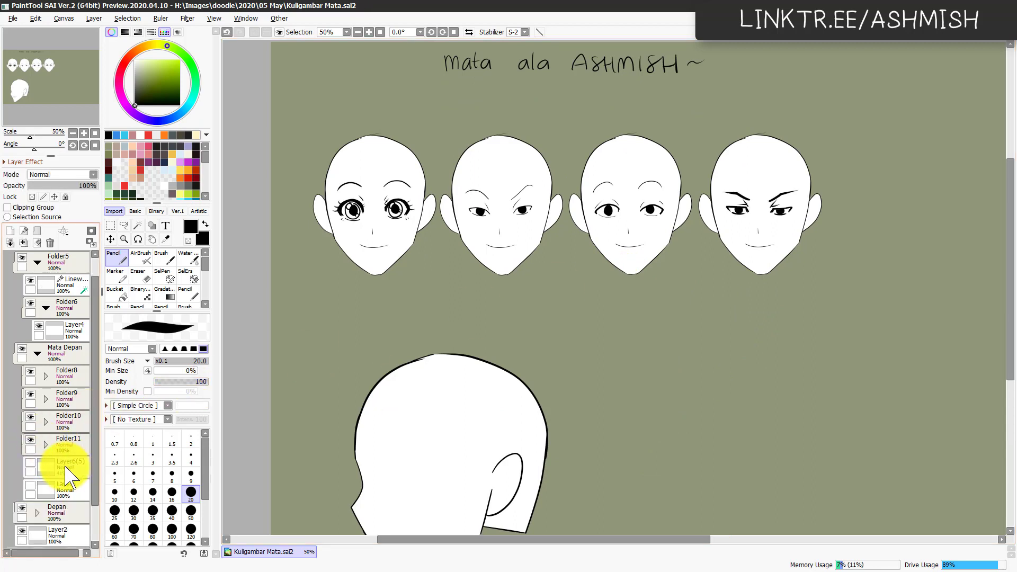
Step: Expand the Depan folder, duplicate the fourth head's Folder2(4), and place the copy as a fifth head at the row's right end
left_click(22, 508)
left_click(22, 508)
left_click(38, 513)
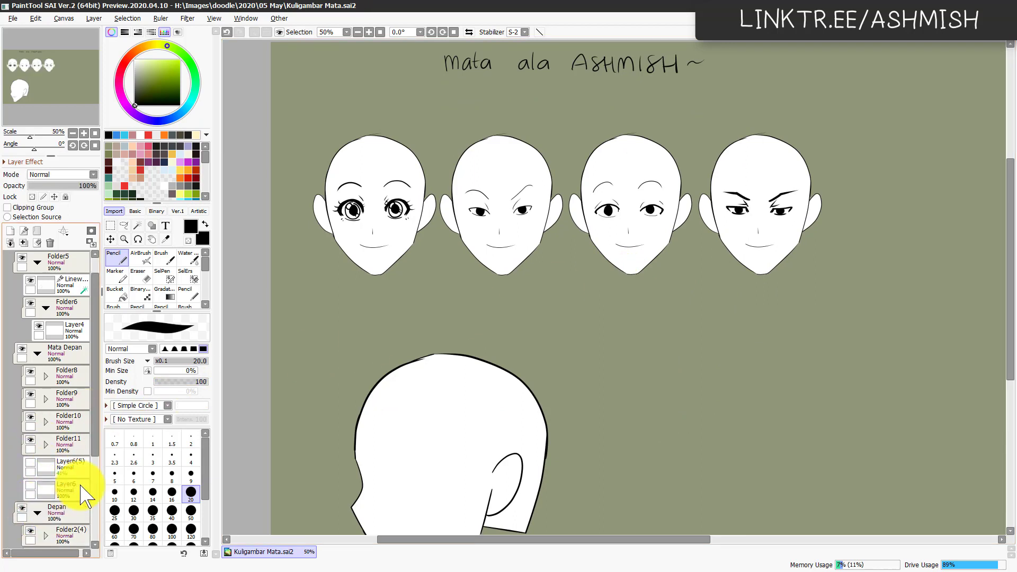
left_click_drag(95, 445, 95, 461)
left_click(84, 495)
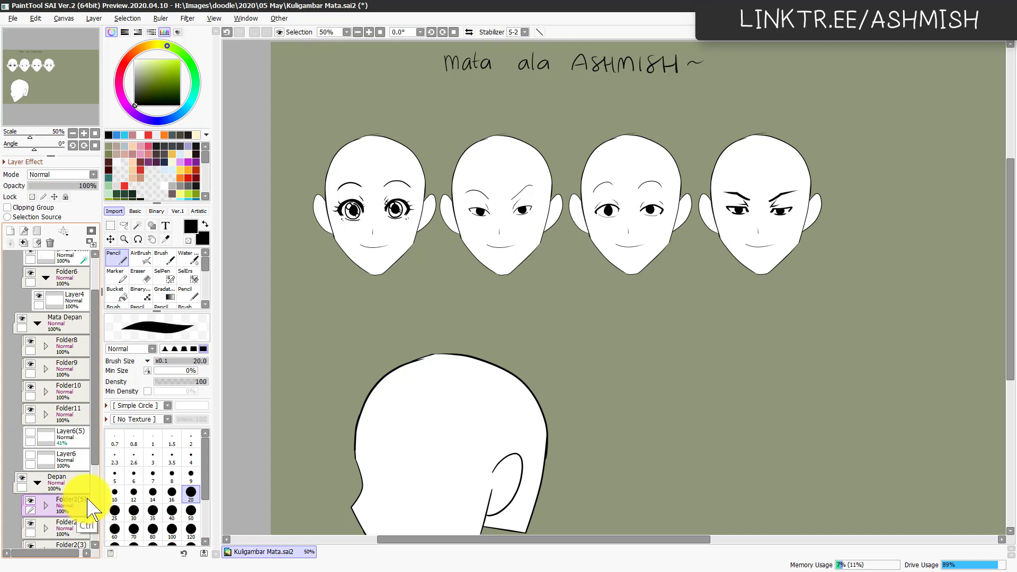
key("ctrl+t")
left_click_drag(749, 255, 891, 265)
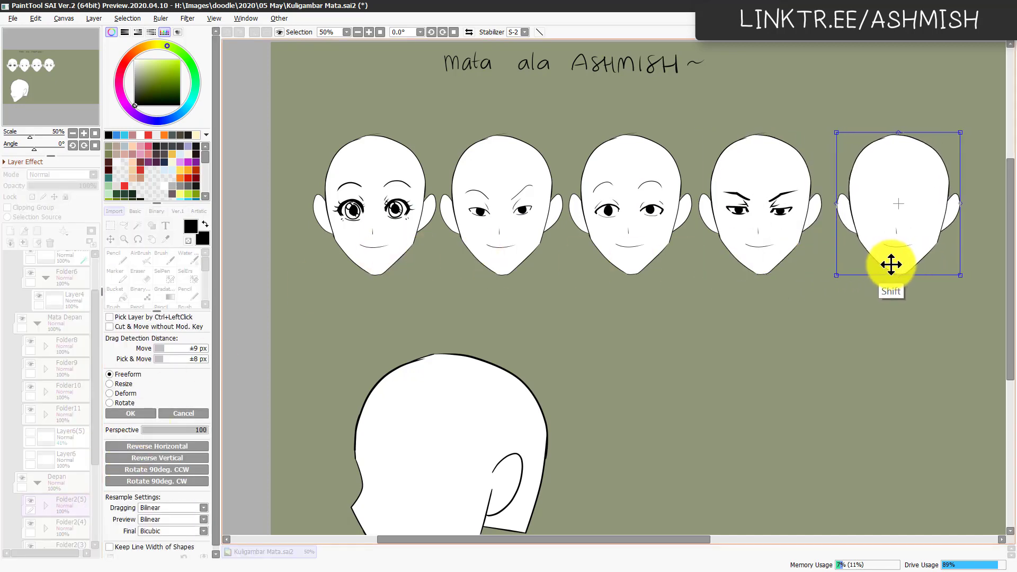
key("Return")
Step: Add a new folder directly above Layer6(5) in Mata Depan for the fifth head's eyes
mouse_move(824, 347)
left_mouse_down()
mouse_move(665, 355)
mouse_move(560, 397)
left_mouse_up()
left_click(31, 411)
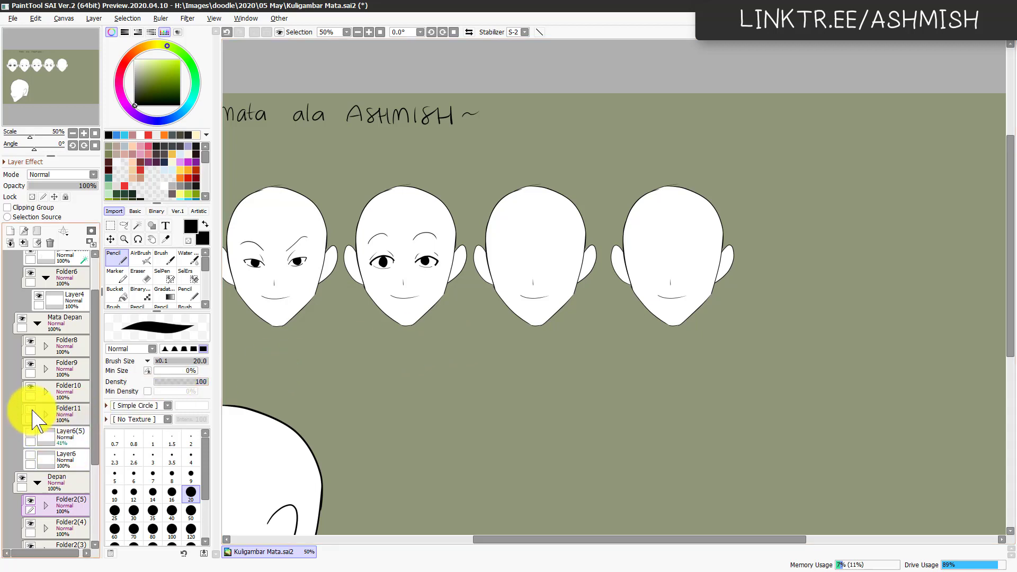
left_click(30, 411)
left_click(67, 443)
left_click(36, 231)
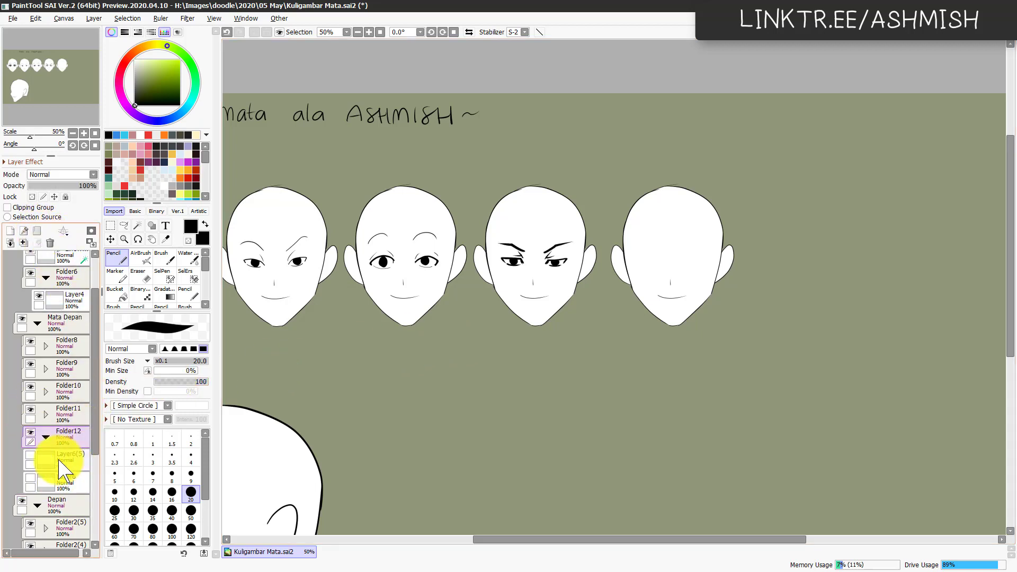
Step: Show and duplicate Layer6(5), move the copied eyeballs onto the fifth head, and hide Layer6(5) again
left_click(32, 455)
left_click(70, 461)
key("ctrl+j")
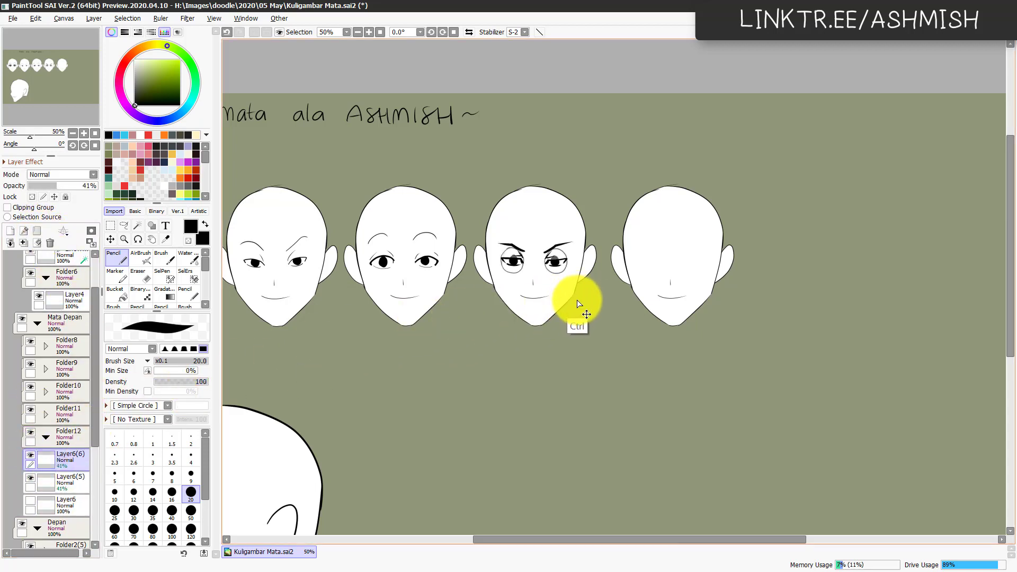
key("ctrl+t")
left_click_drag(556, 272, 686, 272)
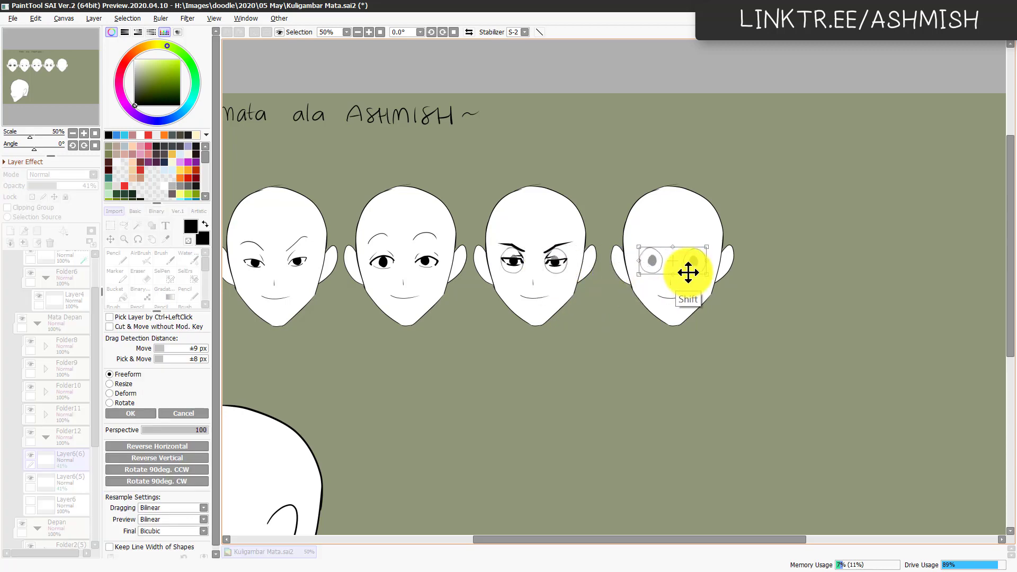
key("Return")
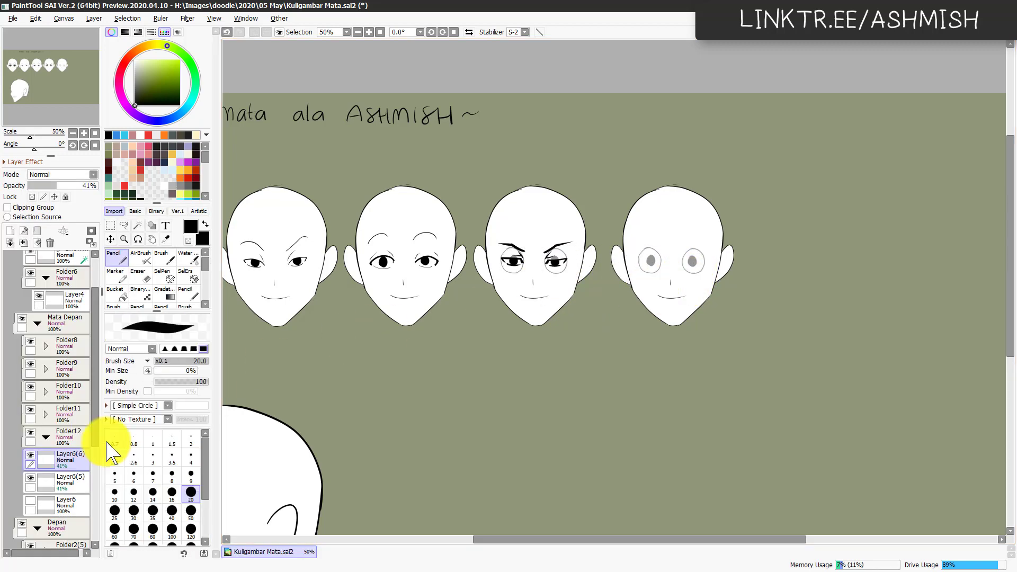
left_click(32, 477)
Step: Add a new empty layer inside Folder12
key("Page_Up")
left_click_drag(504, 341, 297, 399)
key("Page_Up")
left_click(69, 440)
key("ctrl+shift+n")
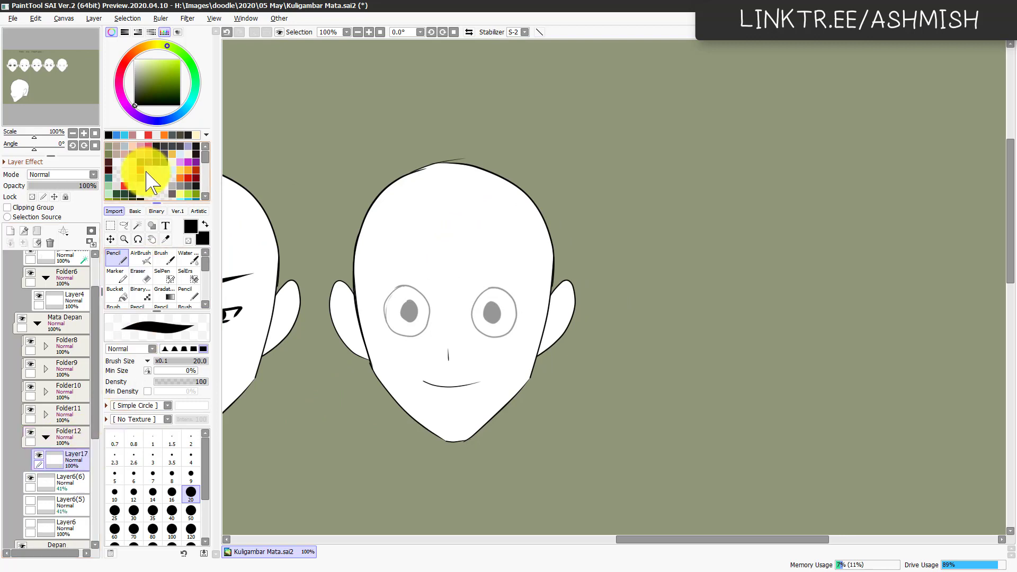
Step: Draw thick upper lids sloping down toward the outer corners over both eyeballs of the fifth head, redoing unsatisfactory strokes
left_click_drag(468, 369, 607, 340)
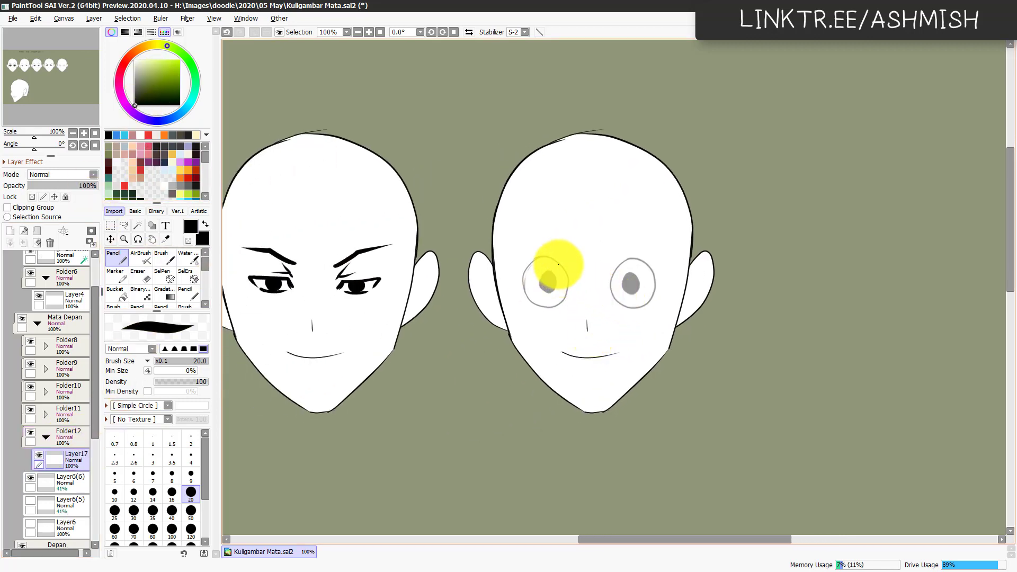
left_click_drag(558, 265, 524, 287)
key("ctrl+z")
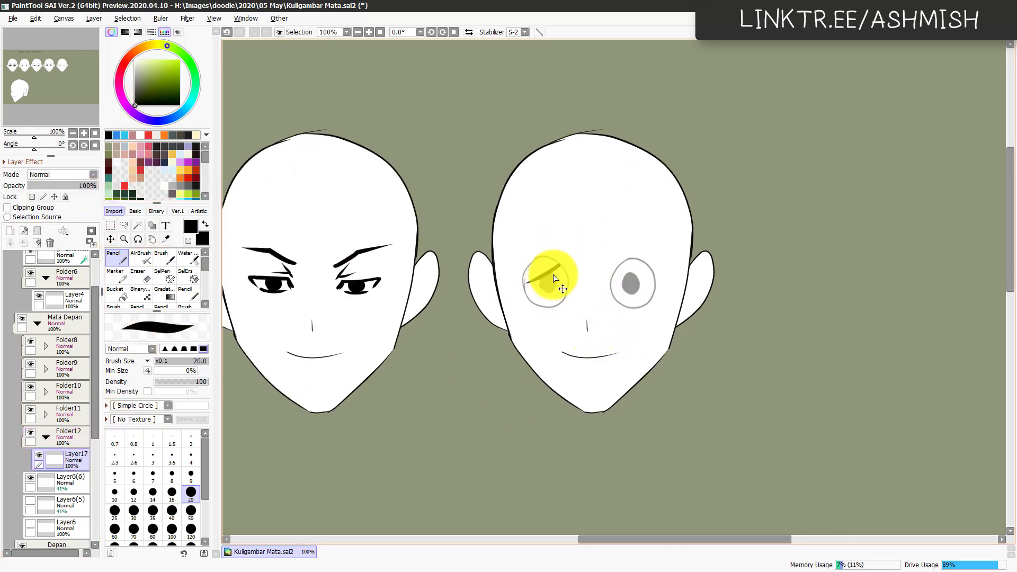
left_click_drag(560, 265, 526, 292)
key("ctrl+z")
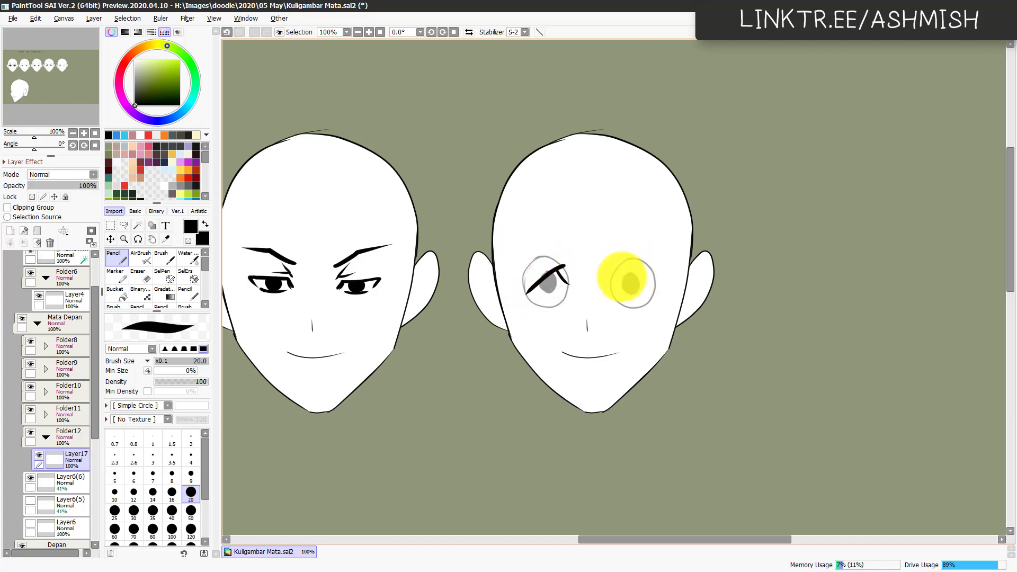
mouse_move(616, 271)
left_mouse_down()
mouse_move(658, 289)
mouse_move(610, 287)
left_mouse_up()
key("ctrl+z")
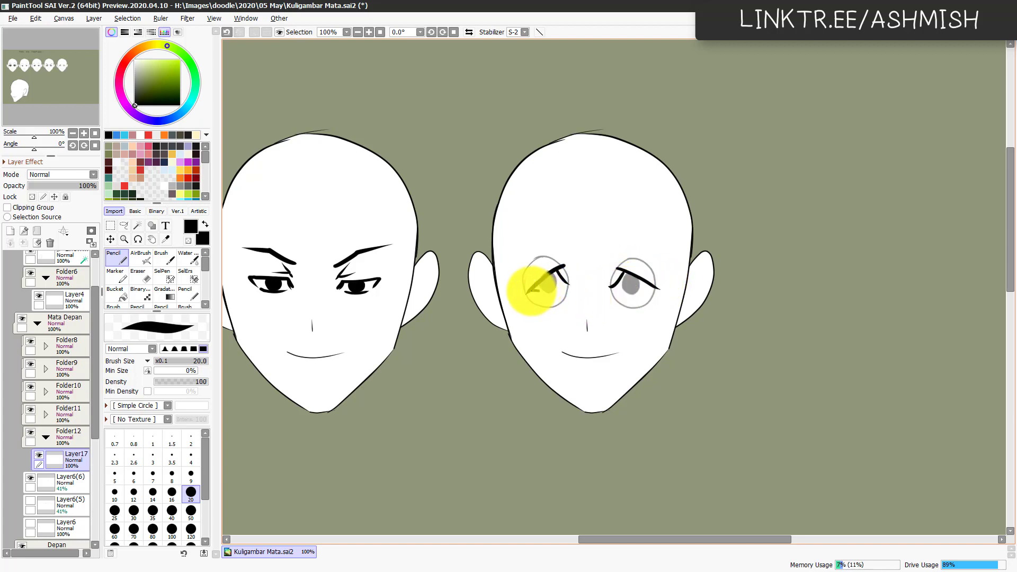
Step: Draw curved lower lid lines and short upper eyelid creases around both eyes of the fifth head
left_click_drag(531, 291, 556, 295)
key("c")
key("ctrl+z")
key("n")
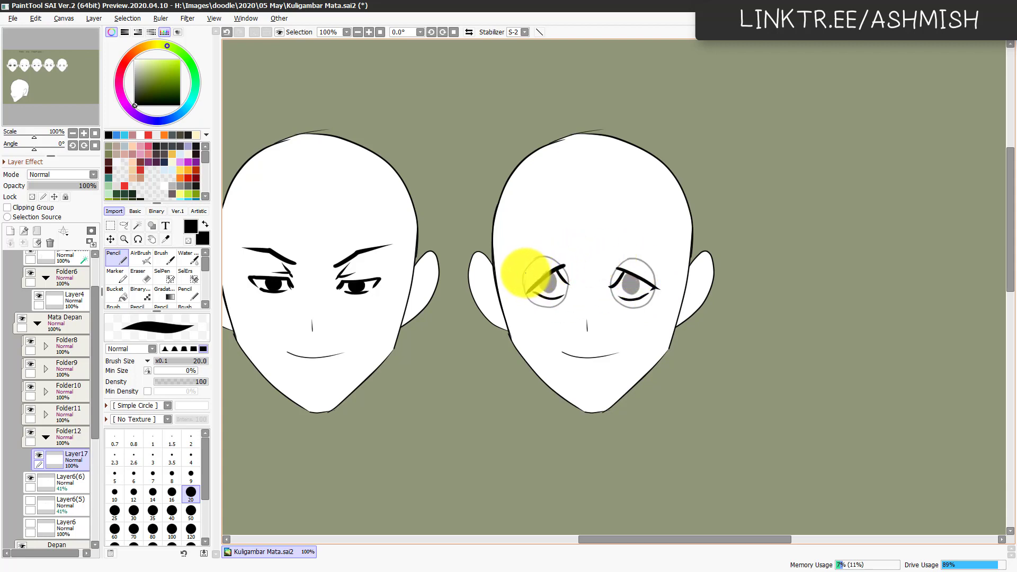
key("ctrl+z")
mouse_move(523, 276)
left_mouse_down()
mouse_move(540, 249)
mouse_move(524, 274)
mouse_move(552, 250)
mouse_move(572, 260)
mouse_move(557, 265)
mouse_move(610, 252)
mouse_move(617, 264)
mouse_move(651, 252)
mouse_move(650, 266)
mouse_move(636, 265)
mouse_move(658, 277)
left_mouse_up()
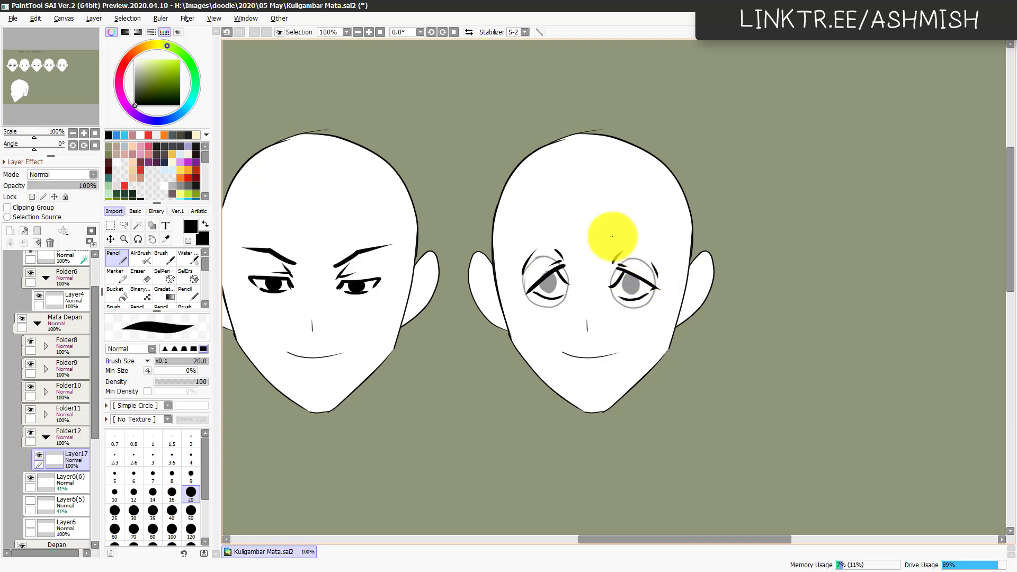
Step: Draw arched eyebrows on the fifth head, add black pupils on a new layer below Layer17, and hide Layer6(6)
mouse_move(525, 233)
left_mouse_down()
mouse_move(572, 218)
mouse_move(655, 235)
left_mouse_up()
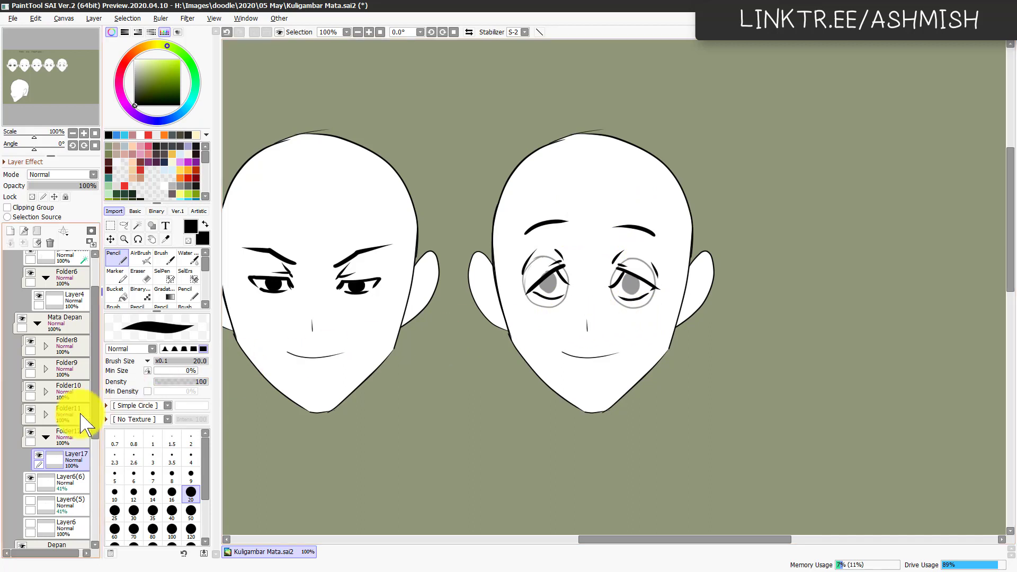
key("ctrl+shift+n")
left_click_drag(75, 465, 79, 487)
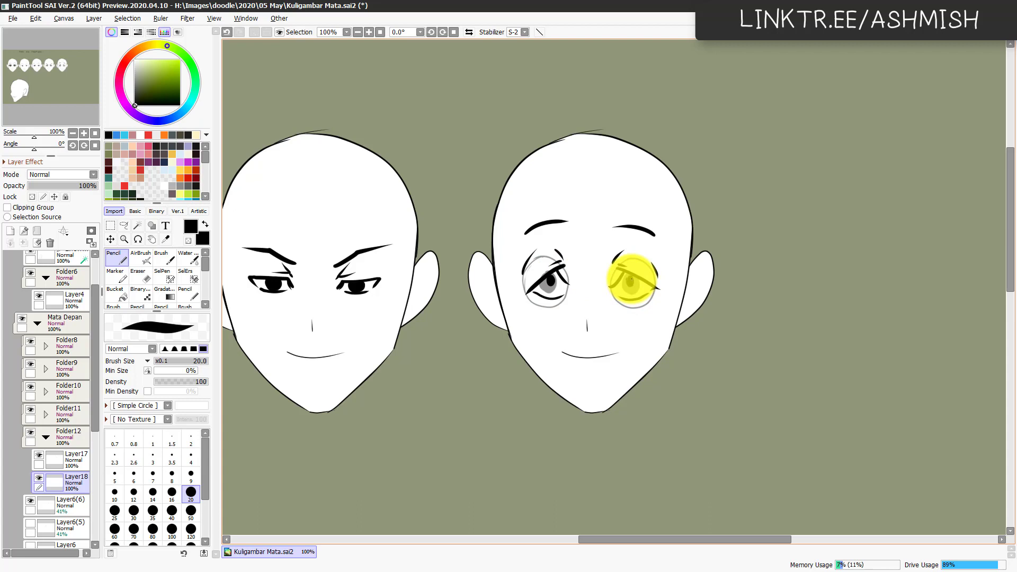
left_click(30, 500)
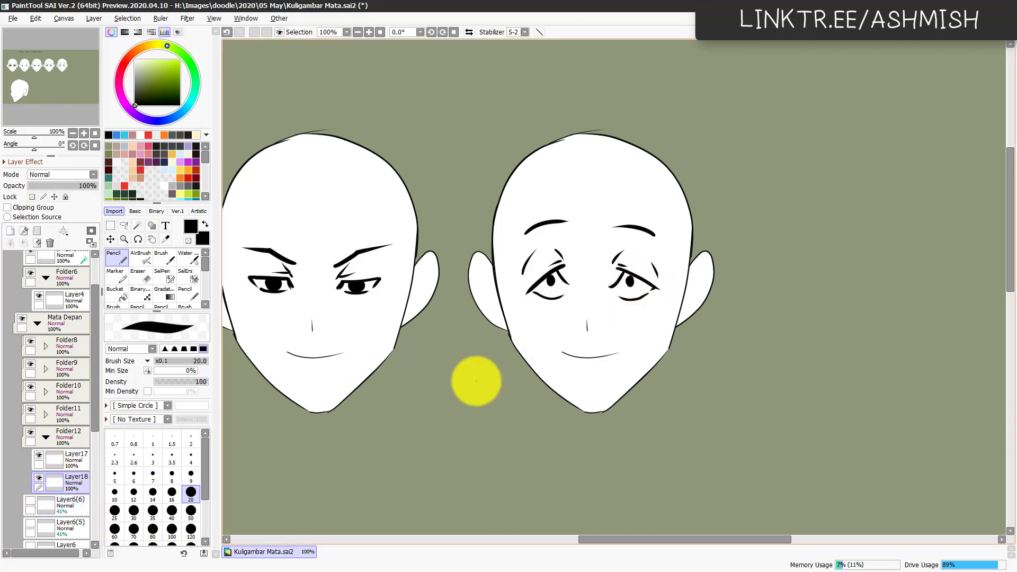
Step: Collapse Folder12 and create a new folder containing an empty layer at the top of the Mata Depan folder
key("Page_Down")
key("Page_Down")
left_click_drag(573, 409, 760, 390)
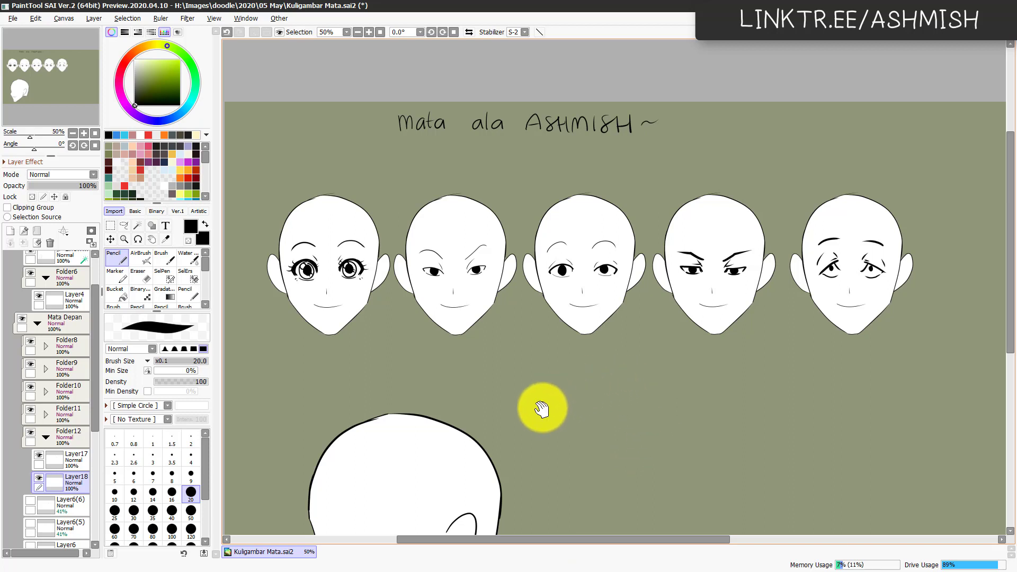
left_click_drag(540, 408, 610, 366)
key("Page_Up")
left_click_drag(545, 392, 663, 381)
left_click(46, 437)
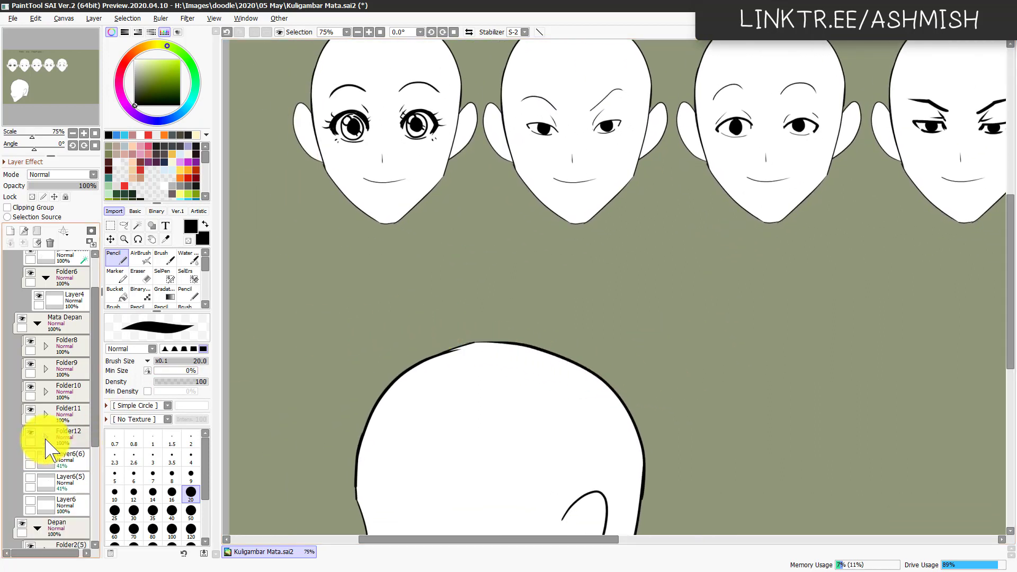
left_click(68, 345)
left_click(37, 231)
key("ctrl+shift+n")
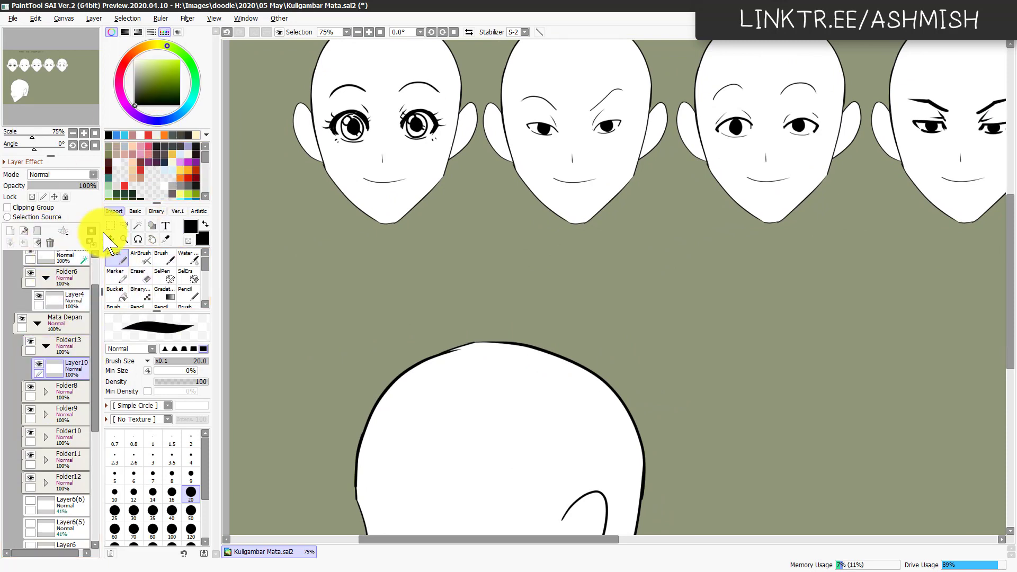
Step: Draw a single eye outline with an eyebrow below the first head, and fill a black iris on a new layer beneath the outline
left_click_drag(360, 309, 444, 301)
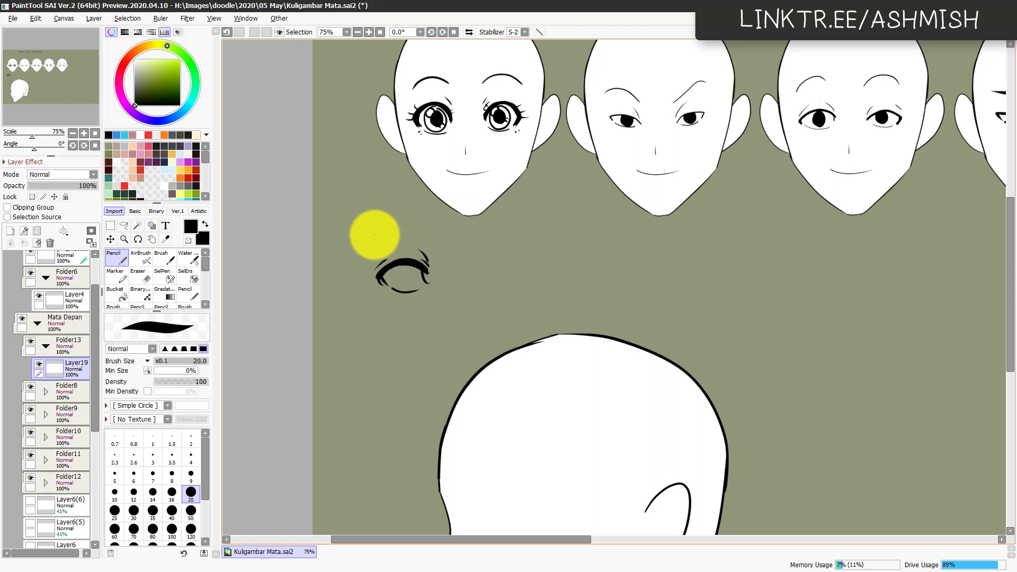
mouse_move(375, 232)
left_mouse_down()
mouse_move(430, 240)
mouse_move(414, 236)
left_mouse_up()
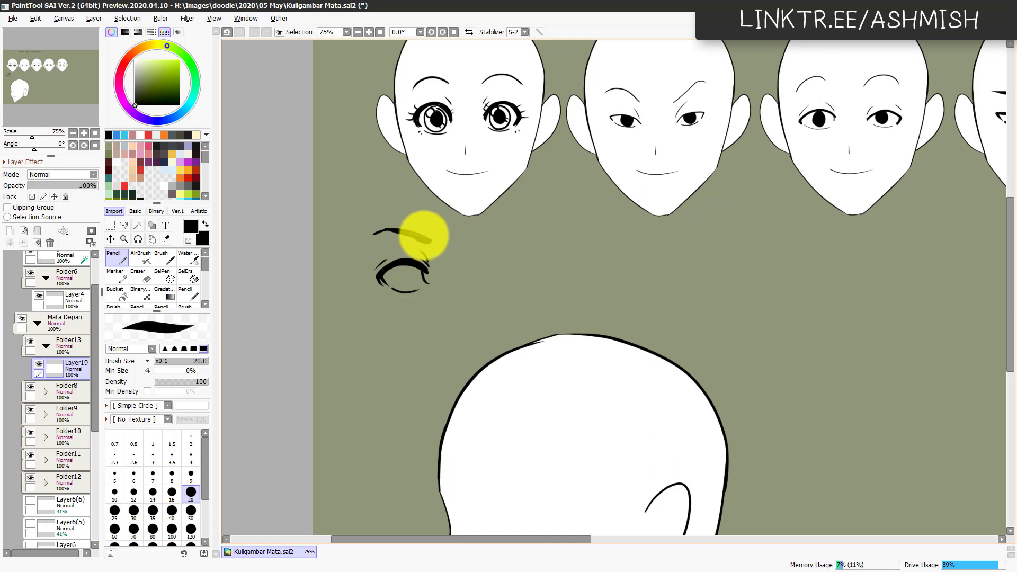
key("ctrl+shift+n")
left_click_drag(74, 371, 68, 398)
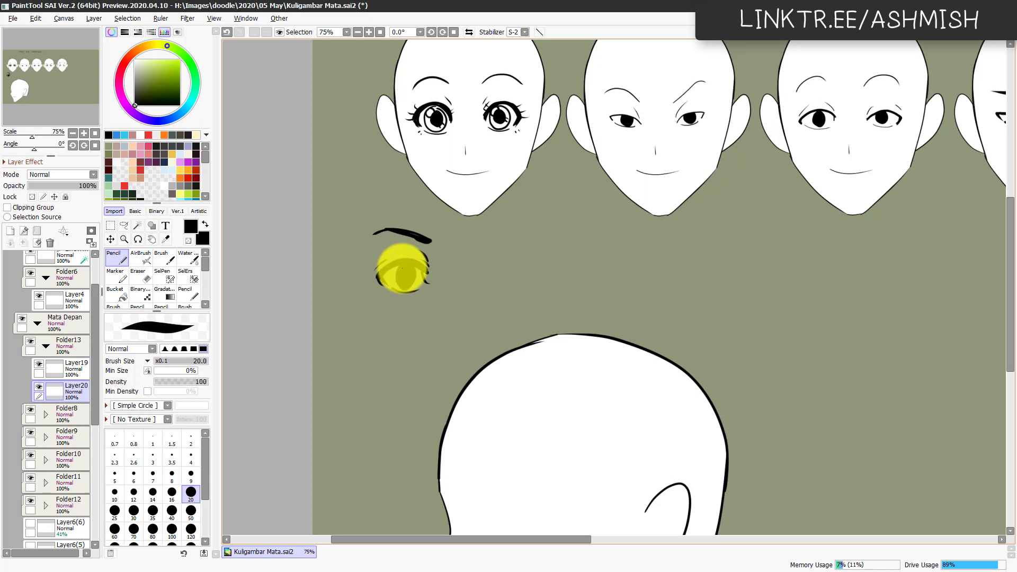
left_click_drag(538, 391, 524, 402)
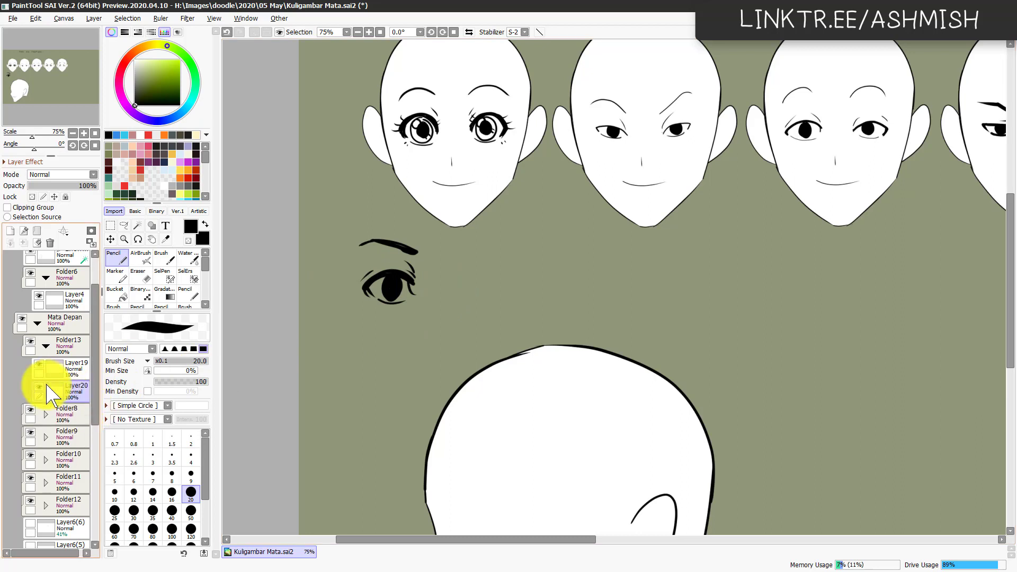
Step: Add a new layer clipped to the iris layer and paint an orange oval inside the black iris
key("ctrl+shift+n")
left_click(44, 208)
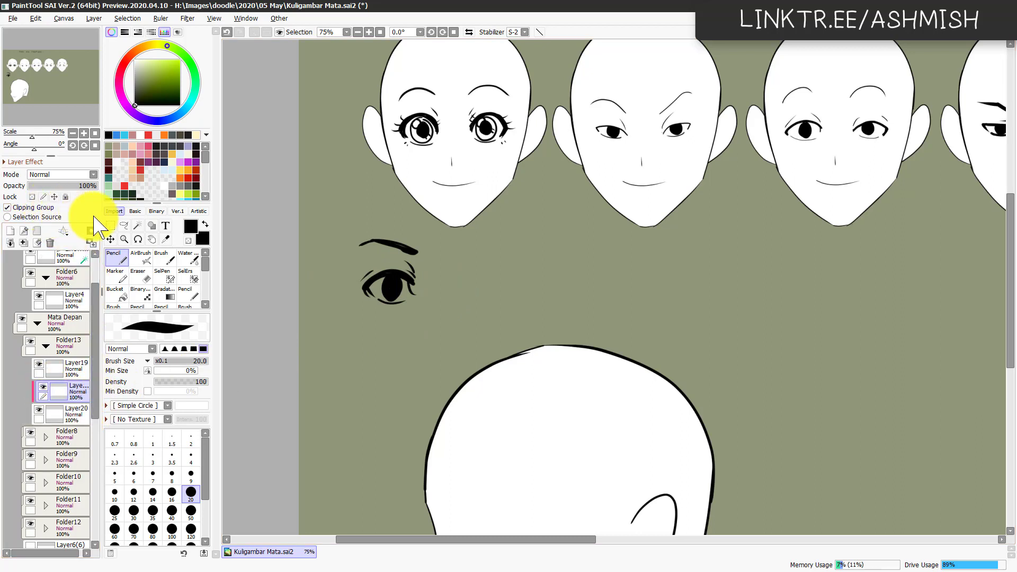
left_click(173, 153)
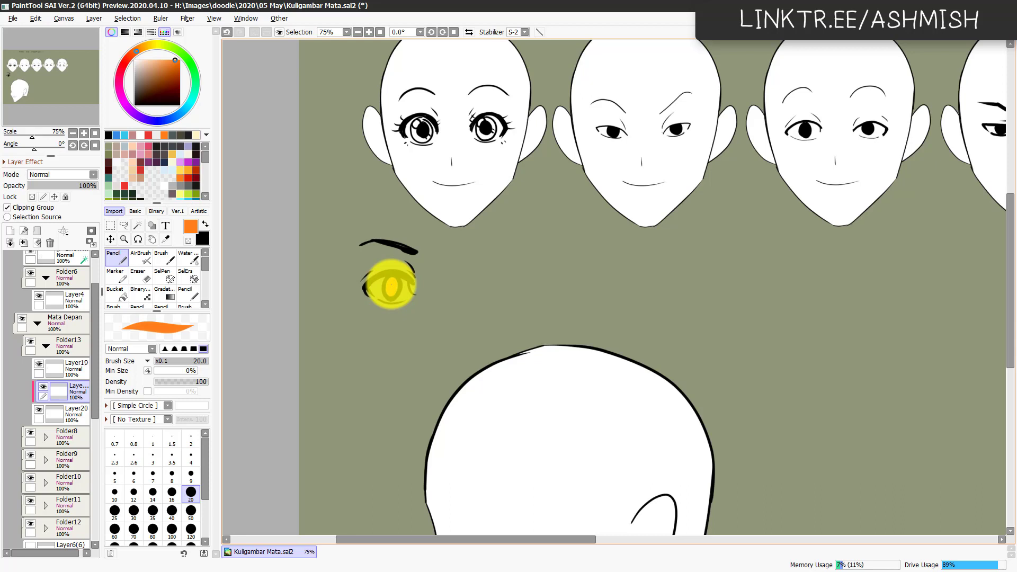
left_click_drag(395, 284, 397, 286)
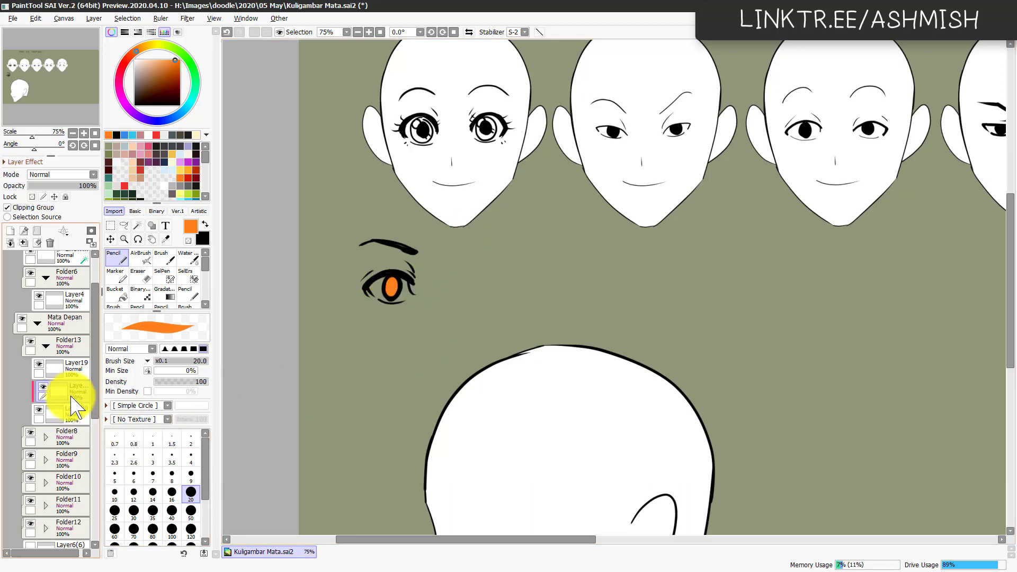
Step: Duplicate the clipped orange layer and set the copy's blending mode to Multiply
key("ctrl+shift+n")
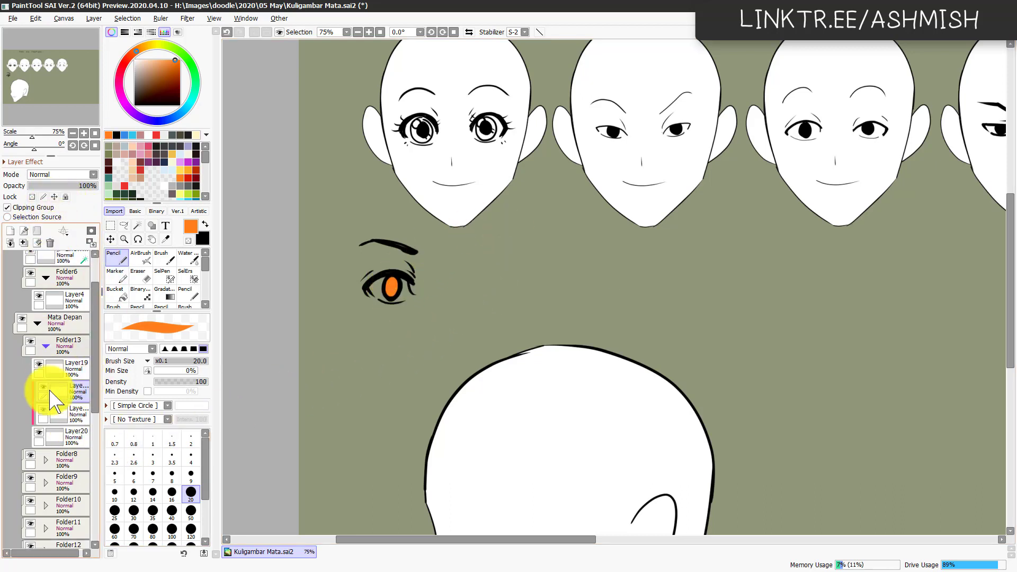
left_click(94, 18)
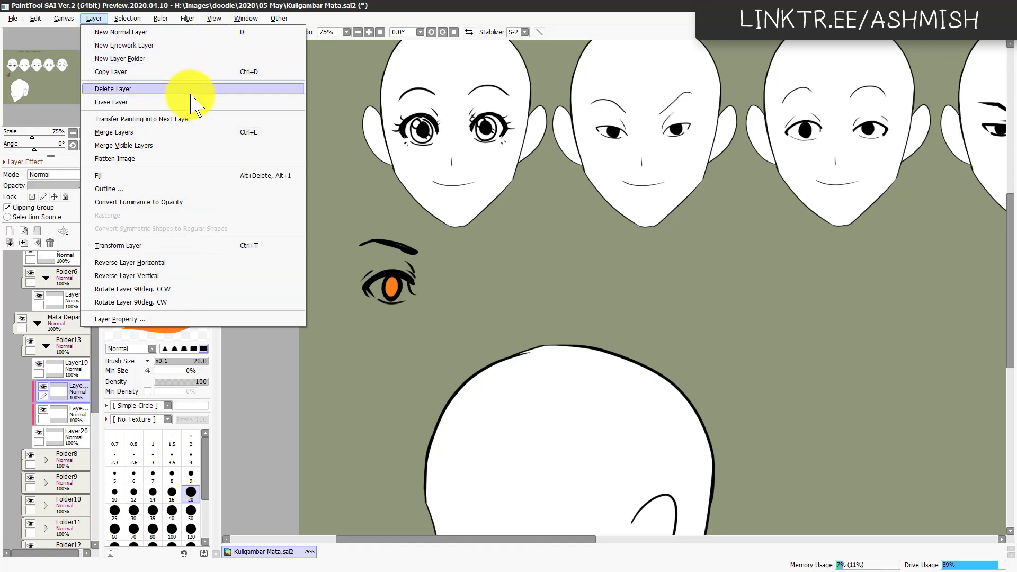
left_click(80, 391)
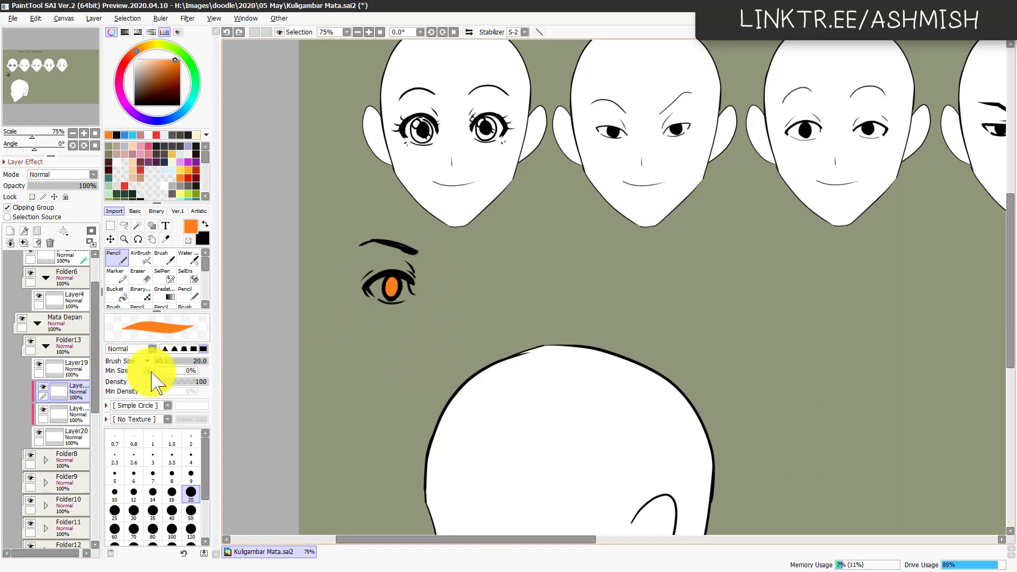
left_click(68, 175)
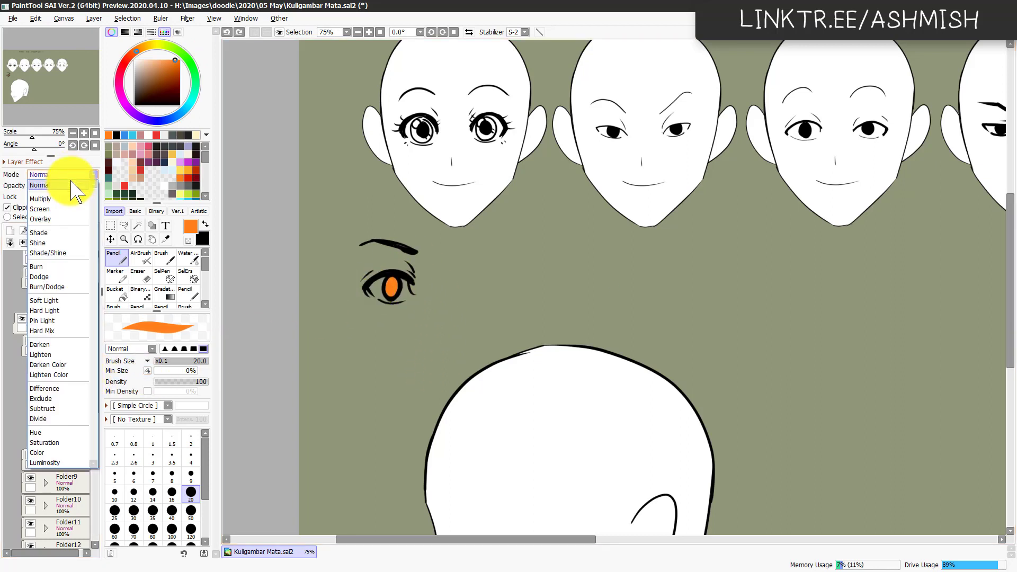
left_click(79, 199)
Step: Adjust the Multiply layer with Hue/Saturation to saturation -64 and luminance -22
key("ctrl+u")
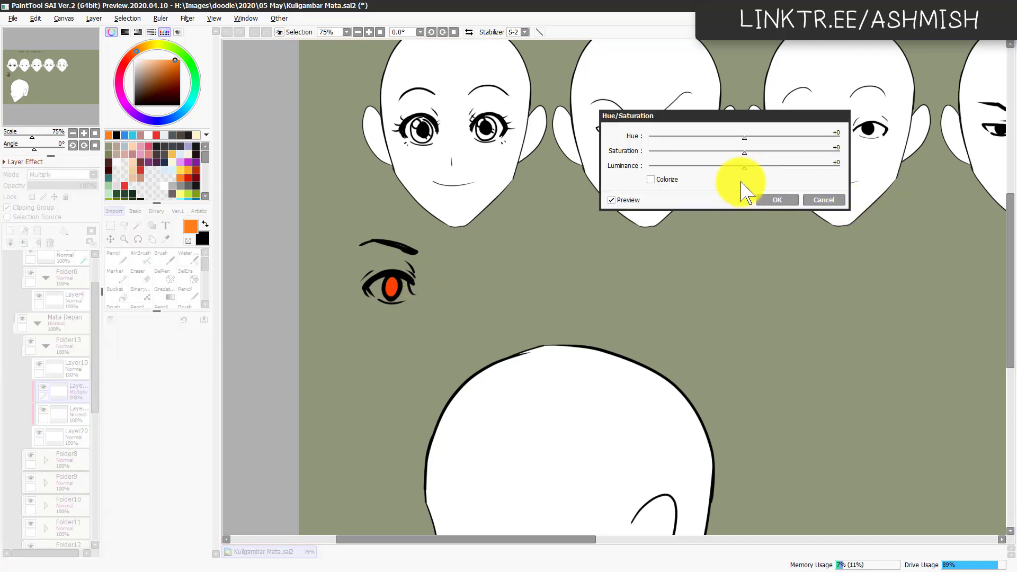
left_click_drag(742, 167, 714, 168)
left_click_drag(742, 152, 683, 153)
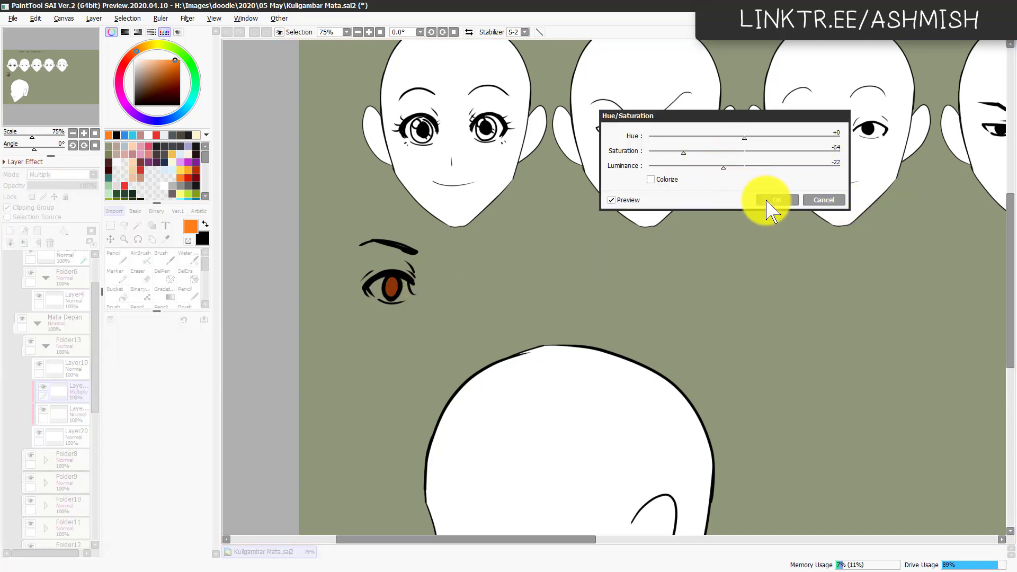
left_click(774, 200)
Step: Erase the lower part of the Multiply shading over the iris and duplicate that layer to deepen the shadow
key("e")
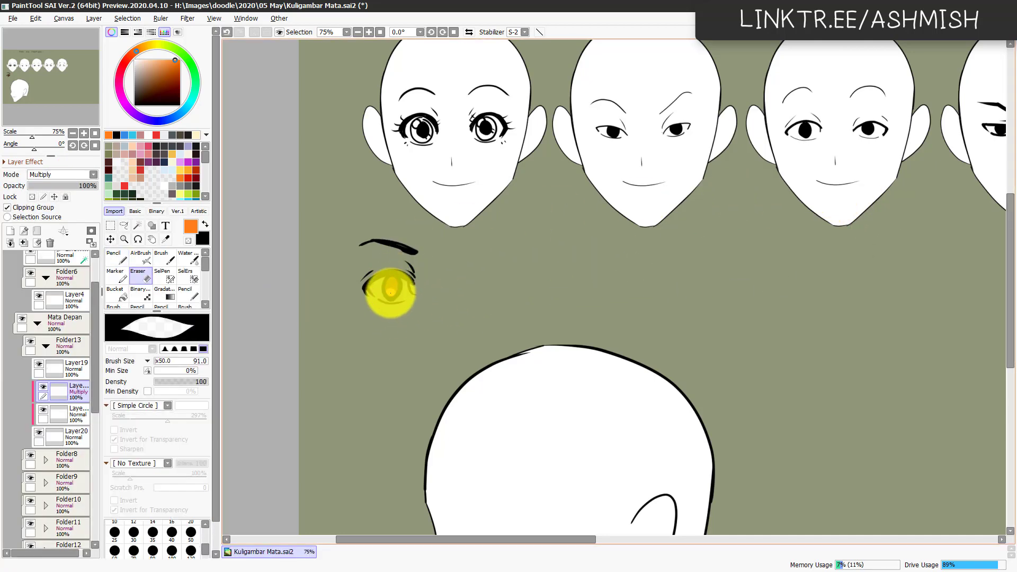
key("ctrl+j")
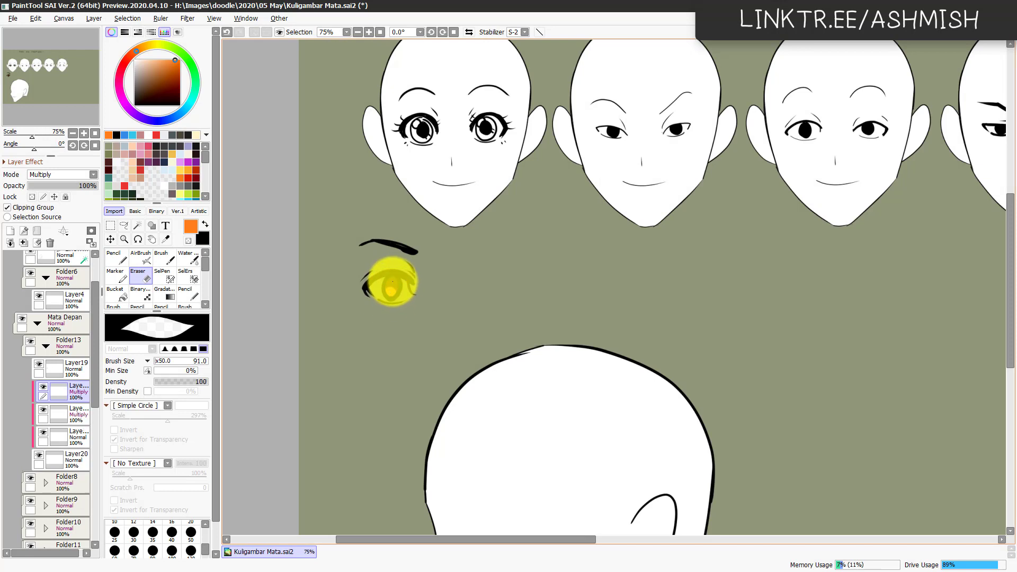
Step: Add a new clipped layer above the Multiply layers and paint a small black oval pupil in the iris centre
key("Page_Up")
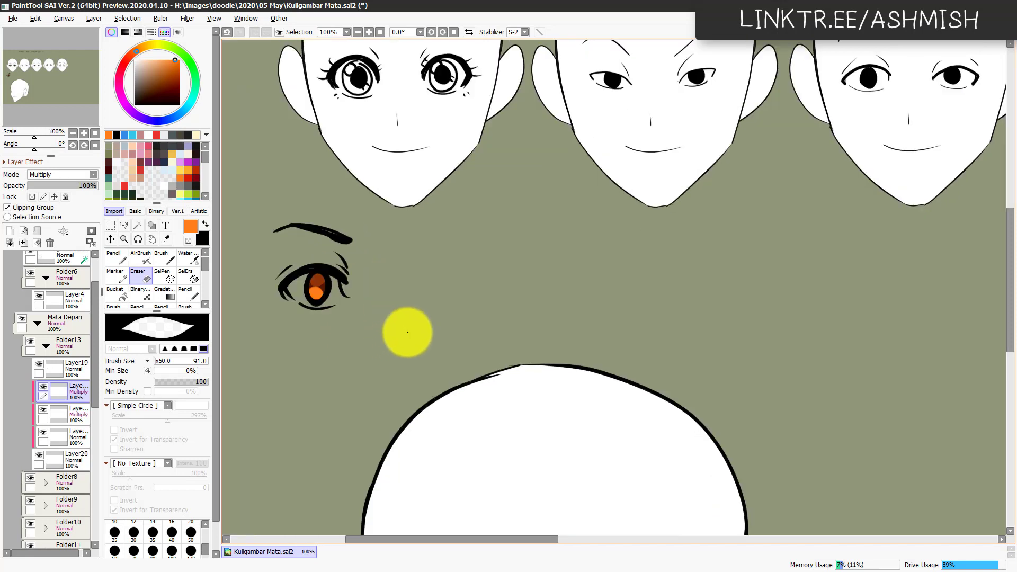
left_click_drag(325, 324, 440, 325)
key("Page_Up")
left_click_drag(445, 365, 524, 358)
left_click(10, 230)
left_click(48, 208)
left_click(134, 105)
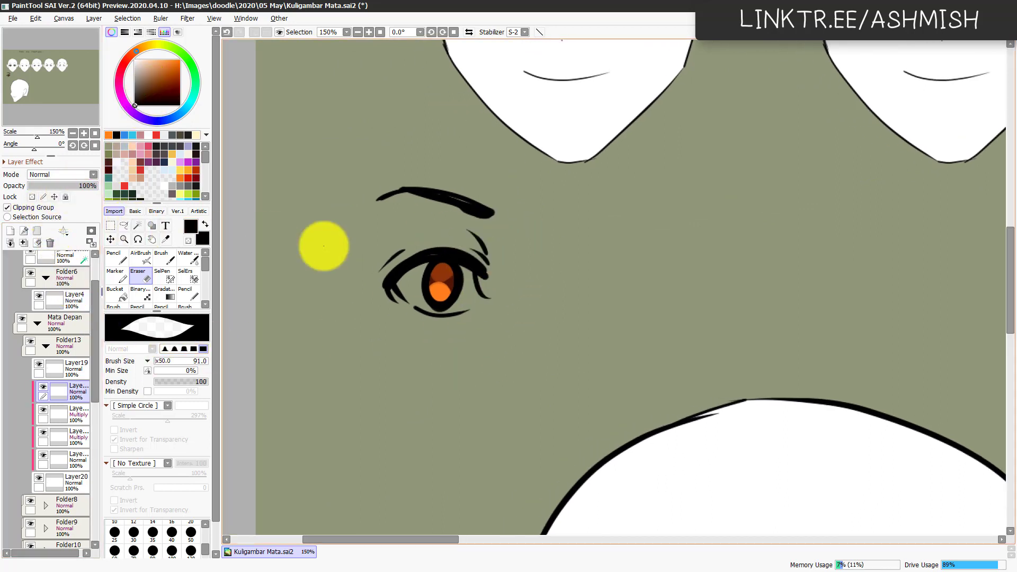
key("n")
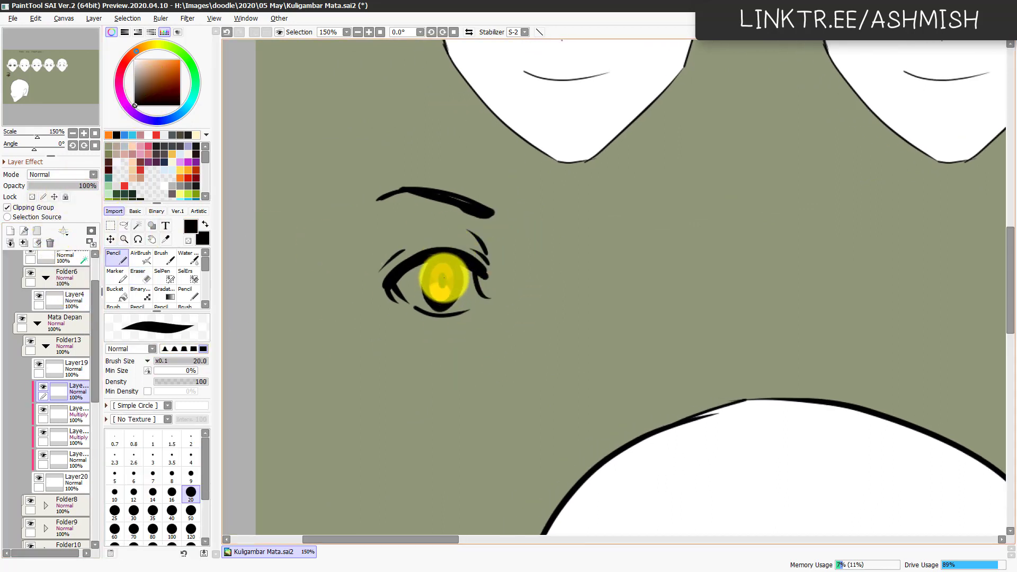
left_click_drag(444, 277, 443, 287)
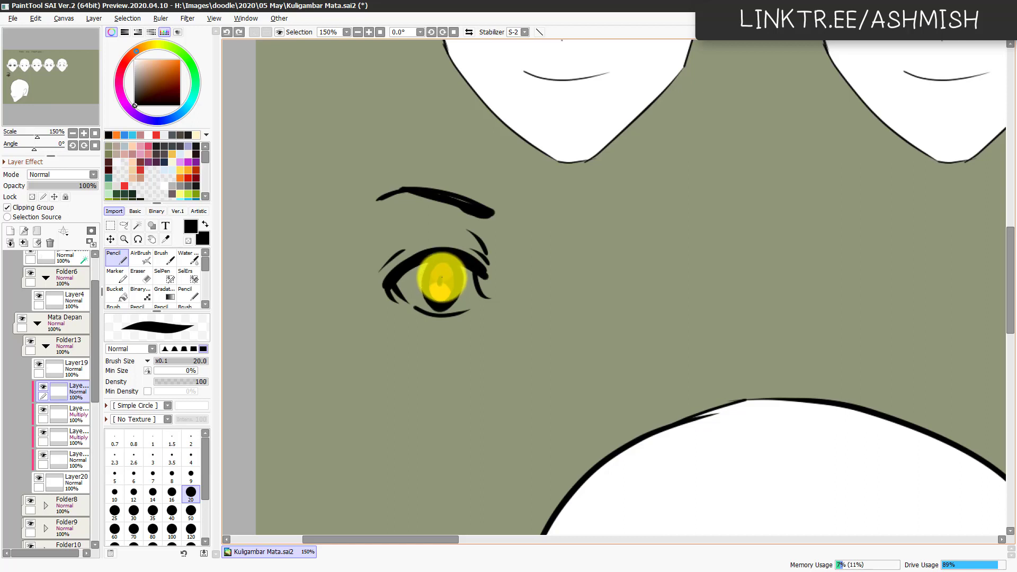
Step: Paint white glow strokes and dots around the lower half of the pupil on a new clipped layer in Overlay mode
left_click(67, 174)
left_click(58, 218)
left_click(134, 60)
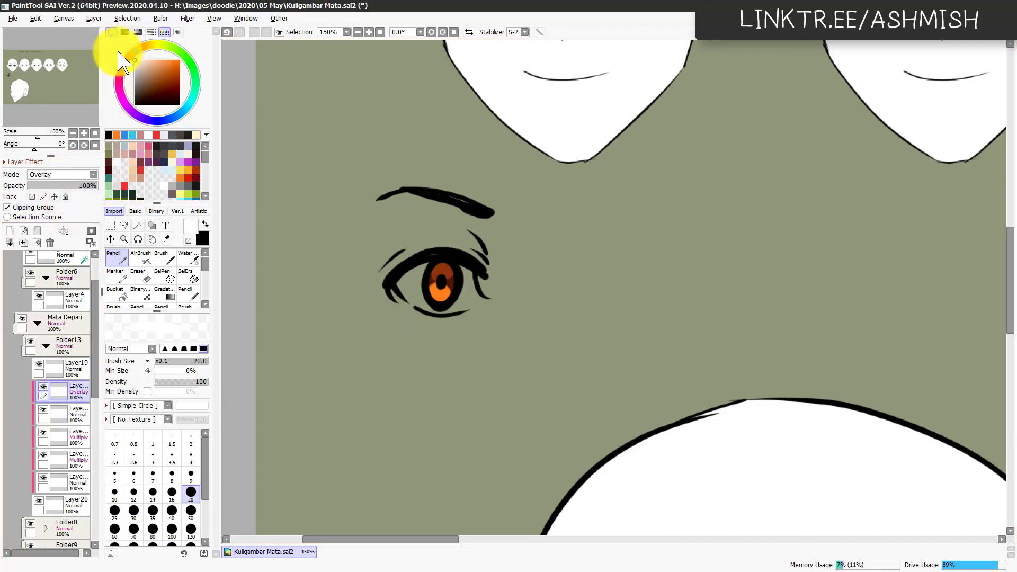
left_click(438, 280)
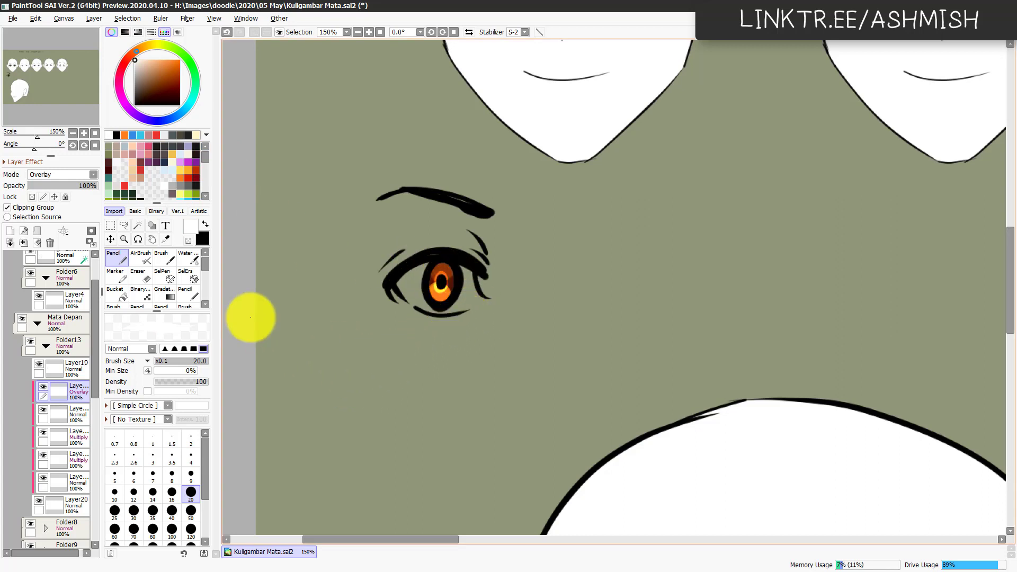
left_click(440, 289)
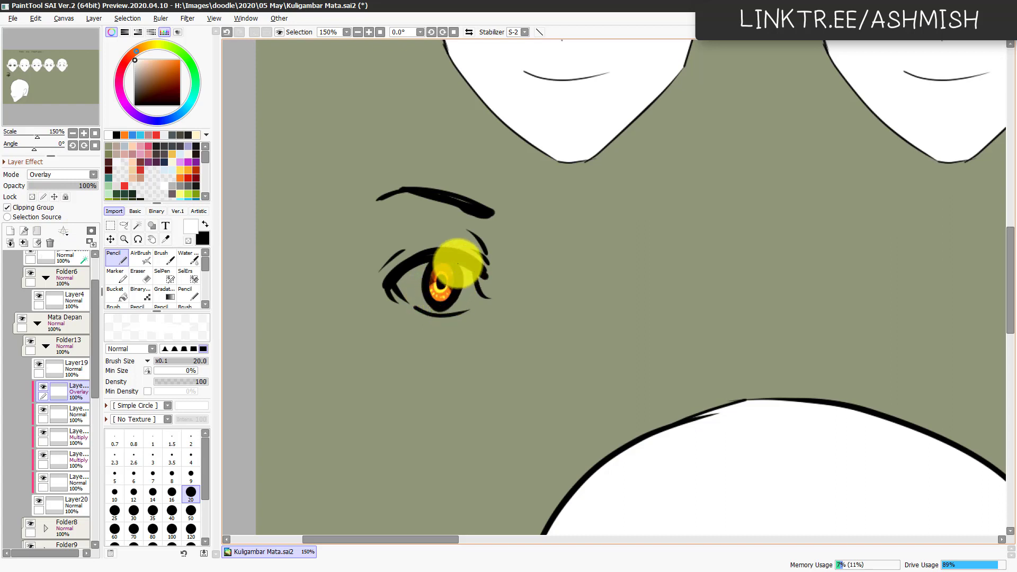
Step: Try white highlights on the iris on a new clipped layer, and turn off that layer's clipping
left_click(10, 231)
left_click(47, 208)
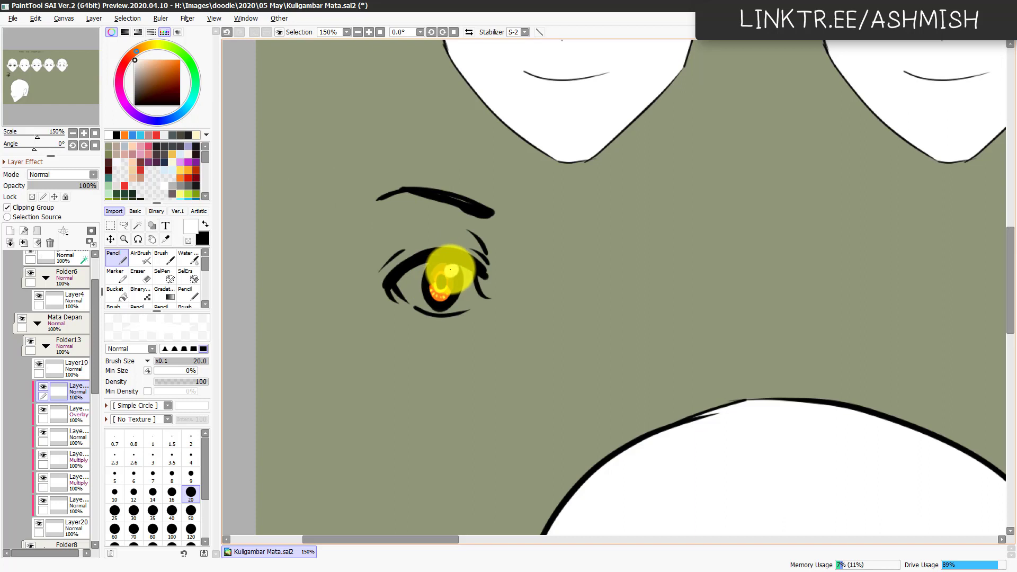
mouse_move(450, 270)
left_mouse_down()
mouse_move(420, 299)
mouse_move(479, 267)
mouse_move(434, 291)
left_mouse_up()
key("ctrl+z")
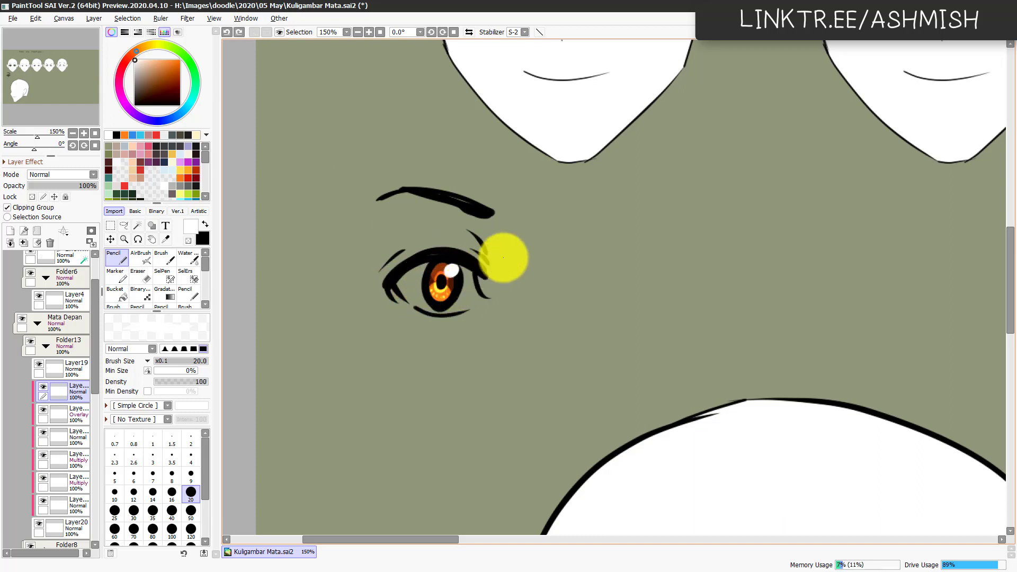
key("ctrl+y")
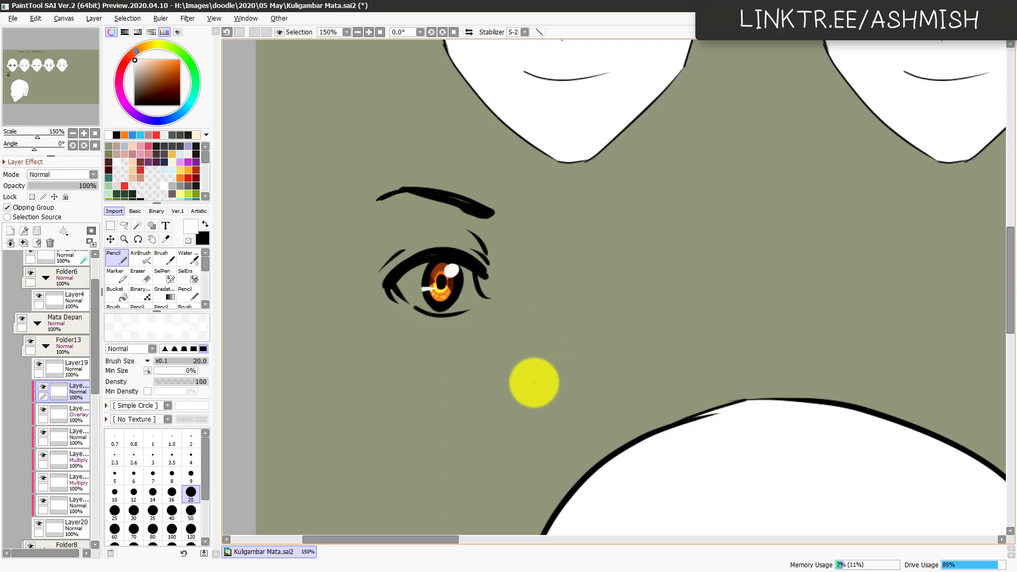
left_click(31, 207)
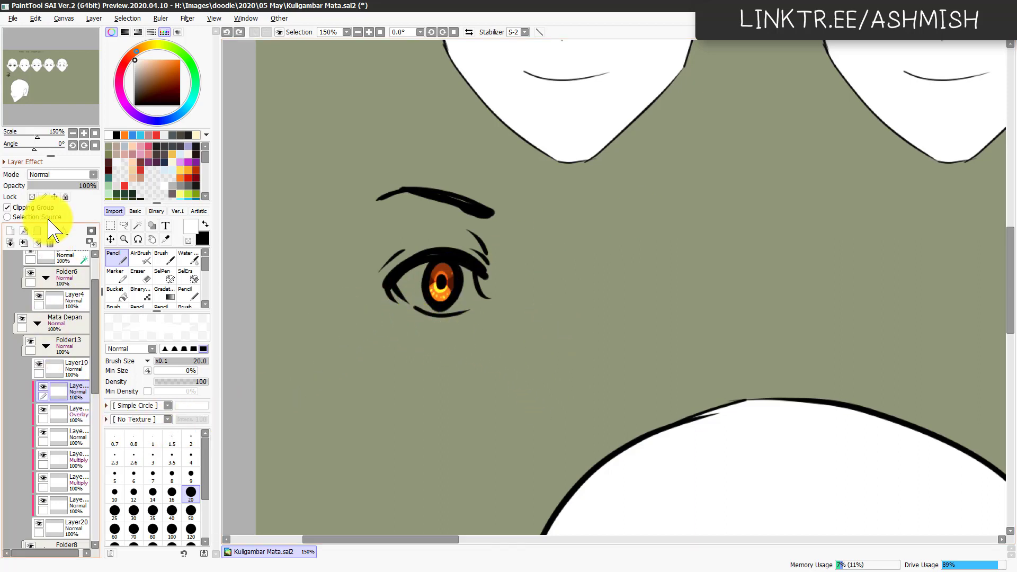
Step: Add a new layer beneath the iris base layer, fill the eyeball area with off-white and erase the spill outside the outline
left_click_drag(97, 381, 95, 409)
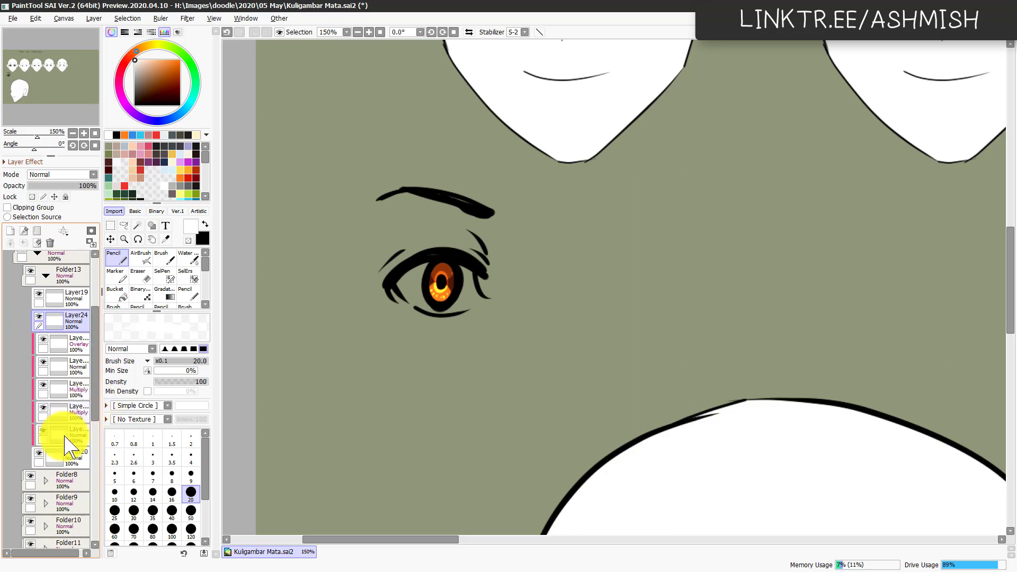
left_click(77, 351)
key("ctrl+shift+n")
left_click_drag(71, 485, 71, 488)
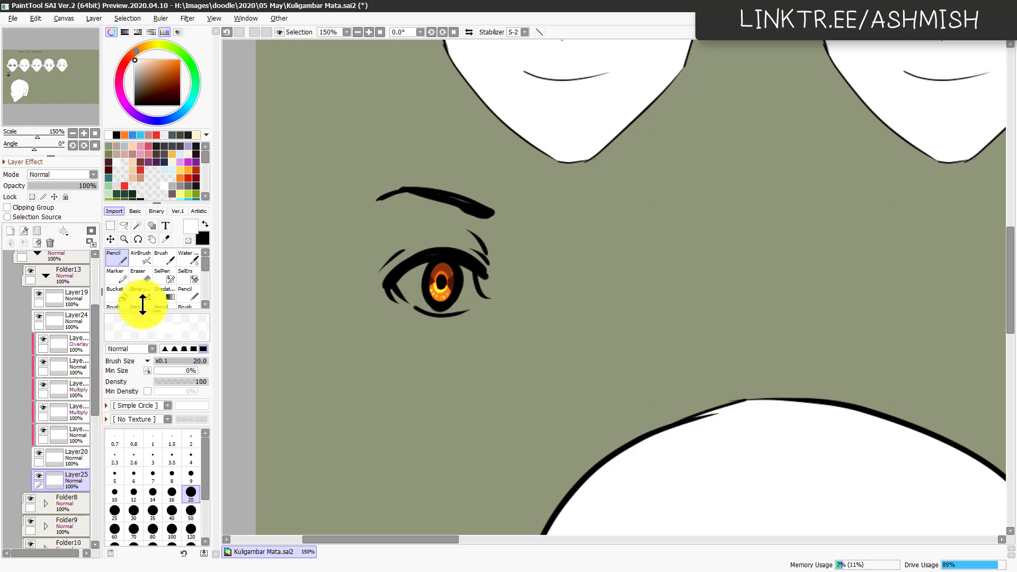
left_click(165, 121)
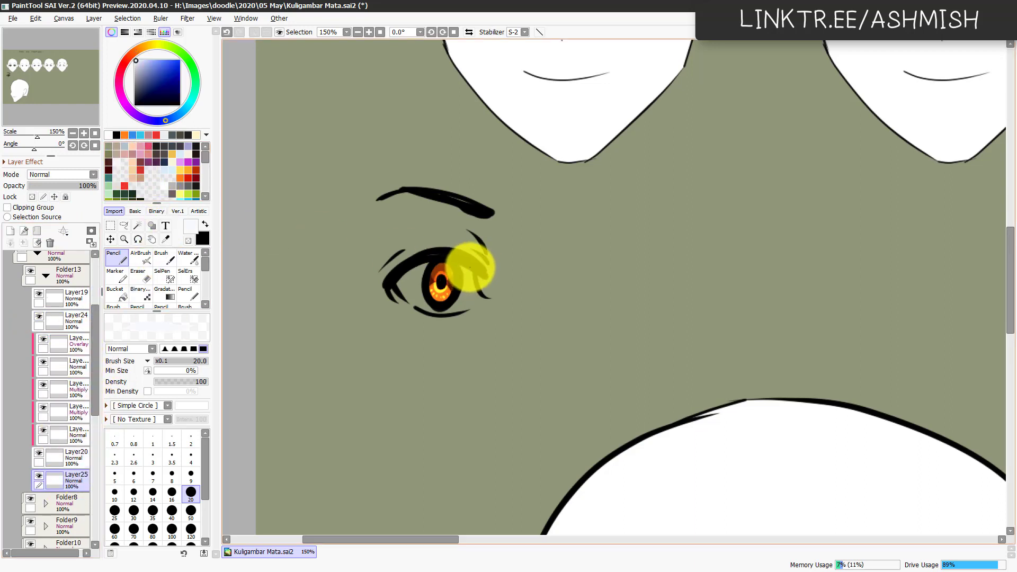
mouse_move(397, 281)
left_mouse_down()
mouse_move(454, 311)
mouse_move(466, 307)
mouse_move(454, 272)
left_mouse_up()
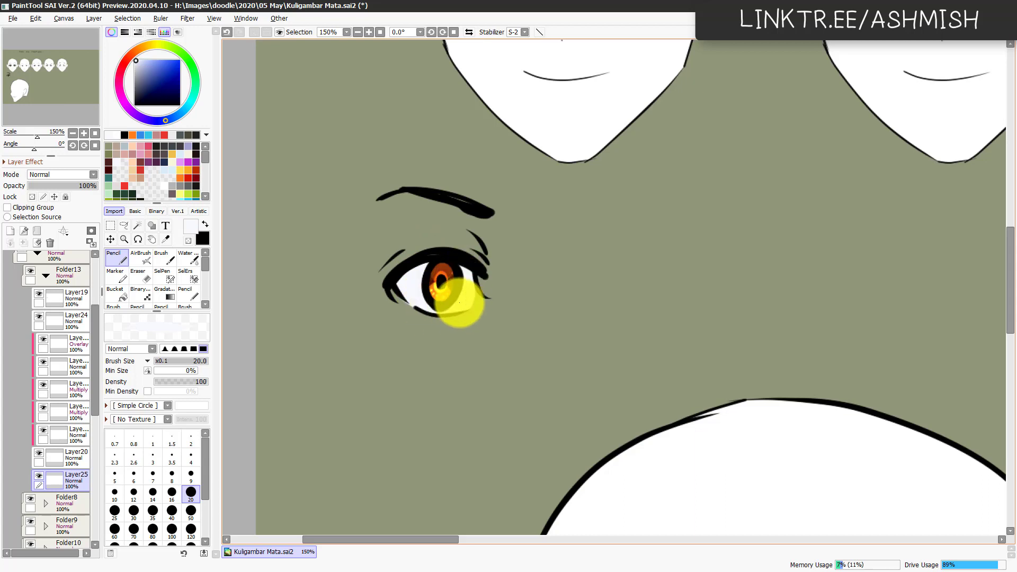
key("e")
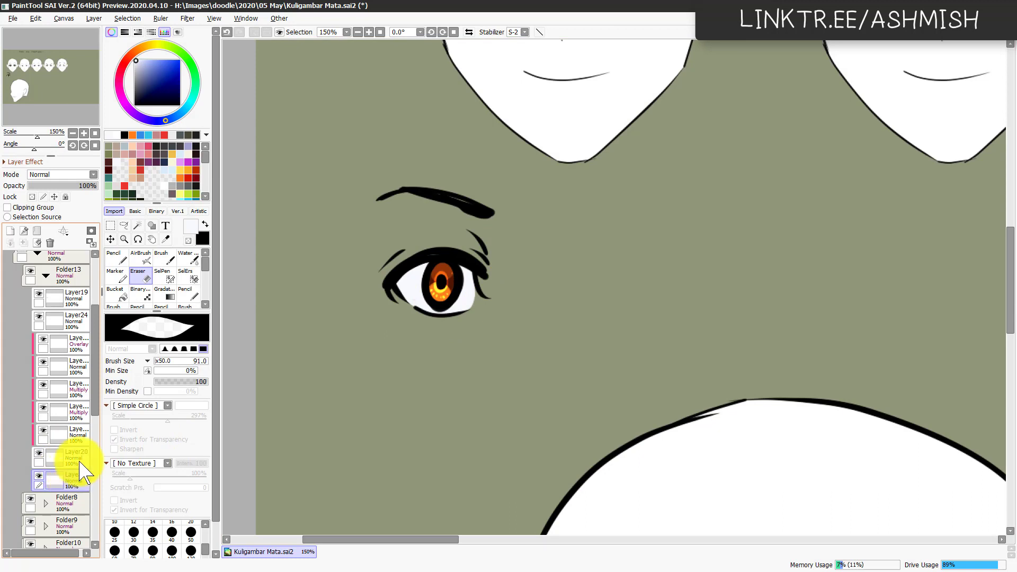
Step: Add a clipped Multiply layer above the eye-white layer and paint a blue-grey shadow under the upper eyelid
key("ctrl+shift+n")
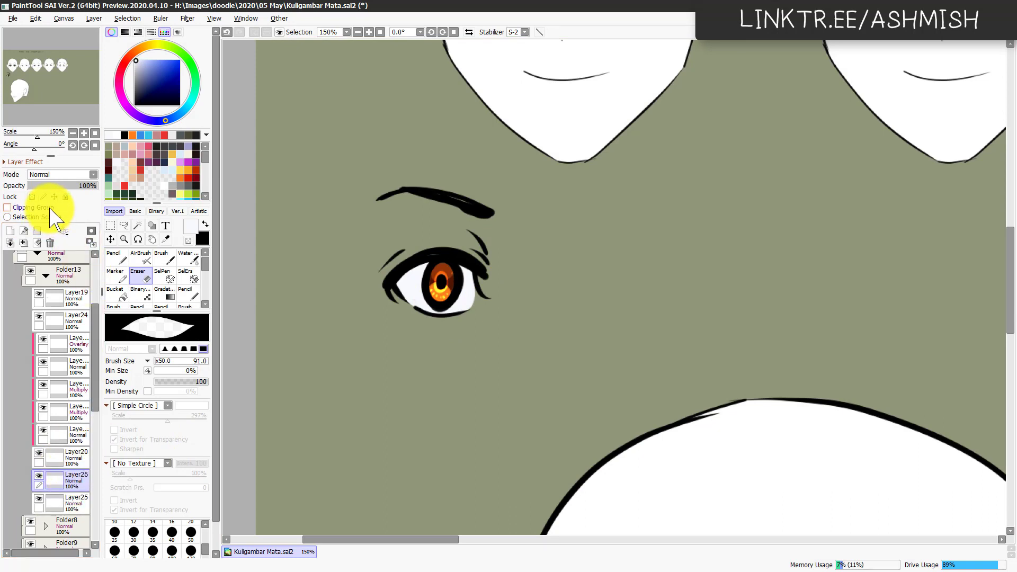
left_click(50, 209)
left_click(73, 175)
left_click(70, 198)
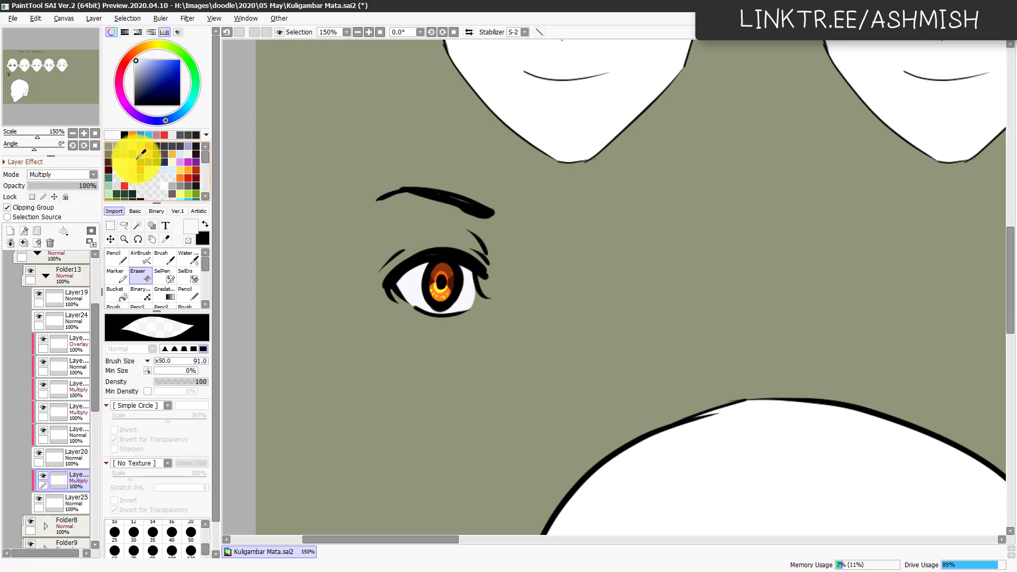
left_click(141, 152)
key("n")
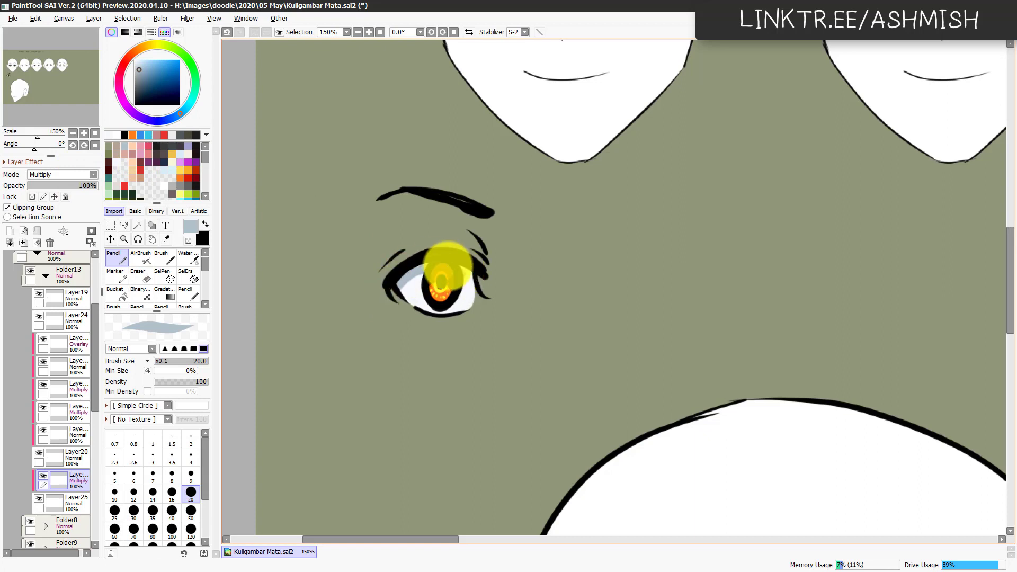
left_click_drag(461, 272, 490, 296)
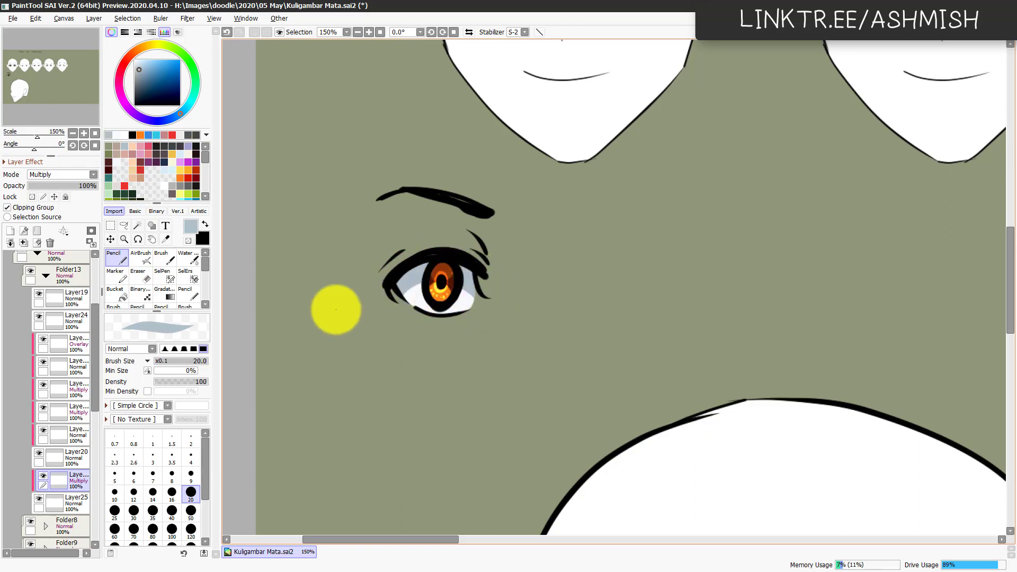
Step: Paint a round white highlight at the iris's upper edge on the unclipped highlight layer and collapse the eye's folder
left_click(74, 322)
left_click(122, 254)
left_click(135, 60)
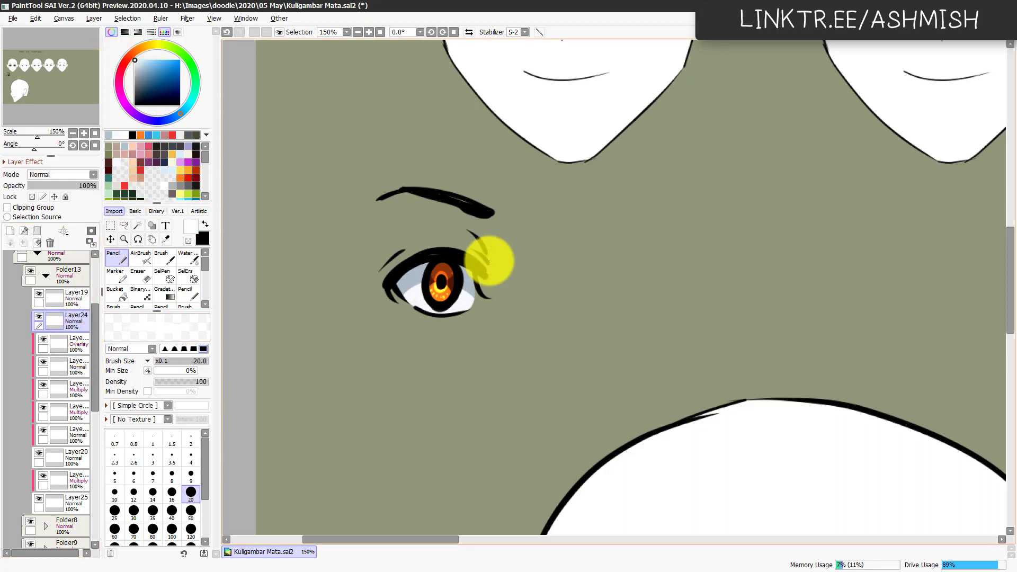
left_click_drag(481, 245, 454, 271)
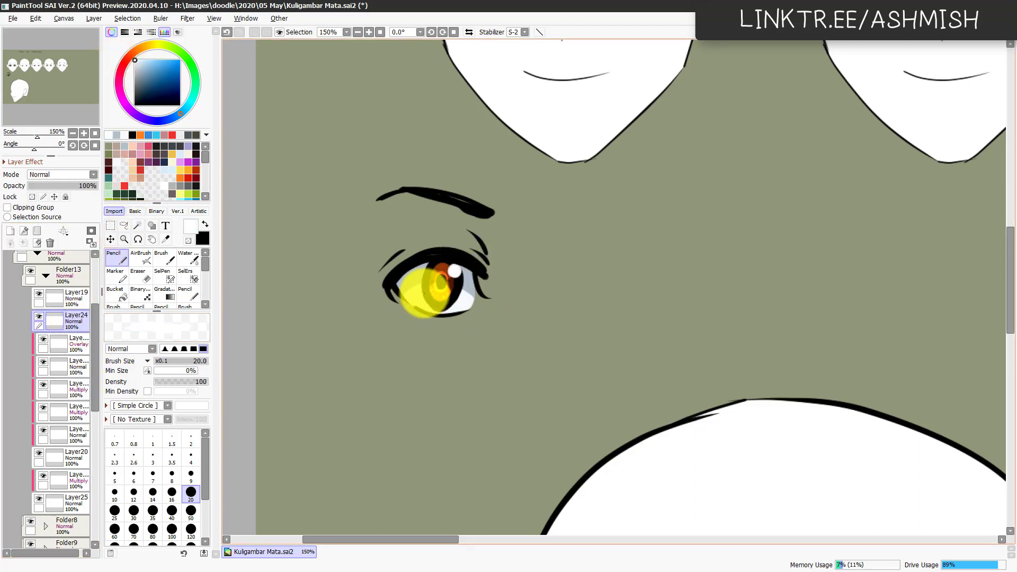
scroll(531, 371, "down", 1)
scroll(534, 381, "down", 1)
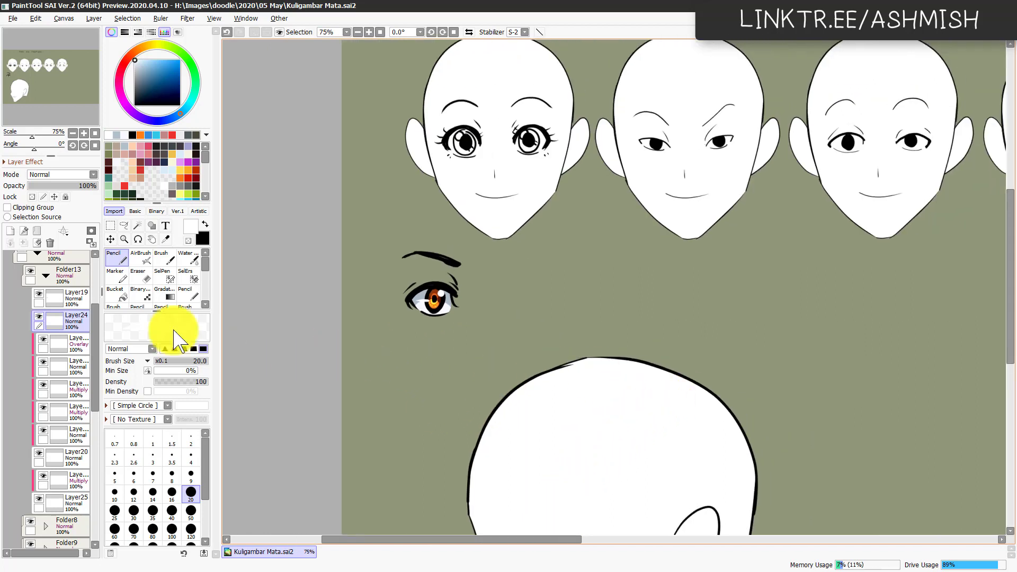
scroll(80, 310, "up", 1)
left_click(46, 300)
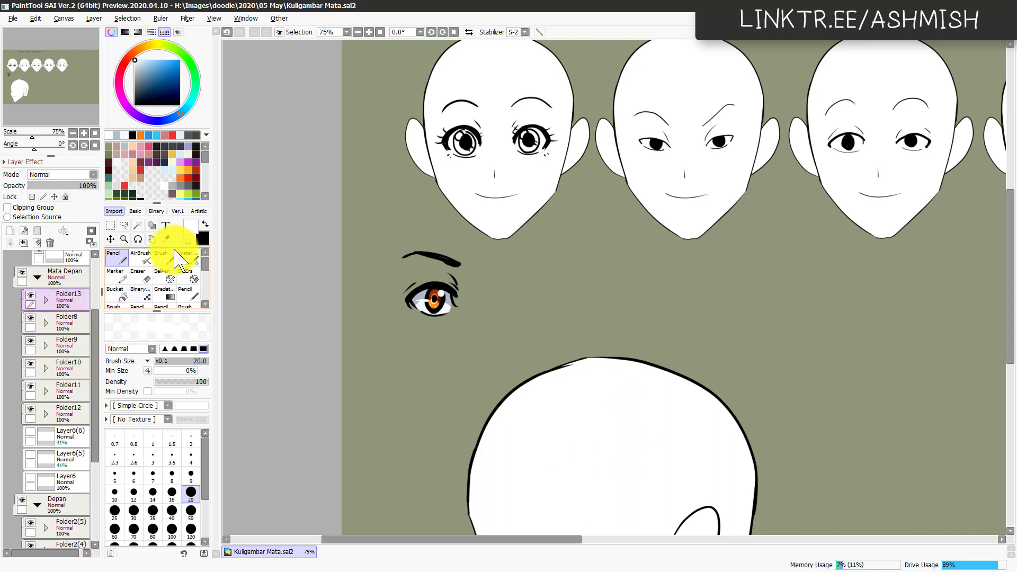
scroll(449, 399, "up", 1)
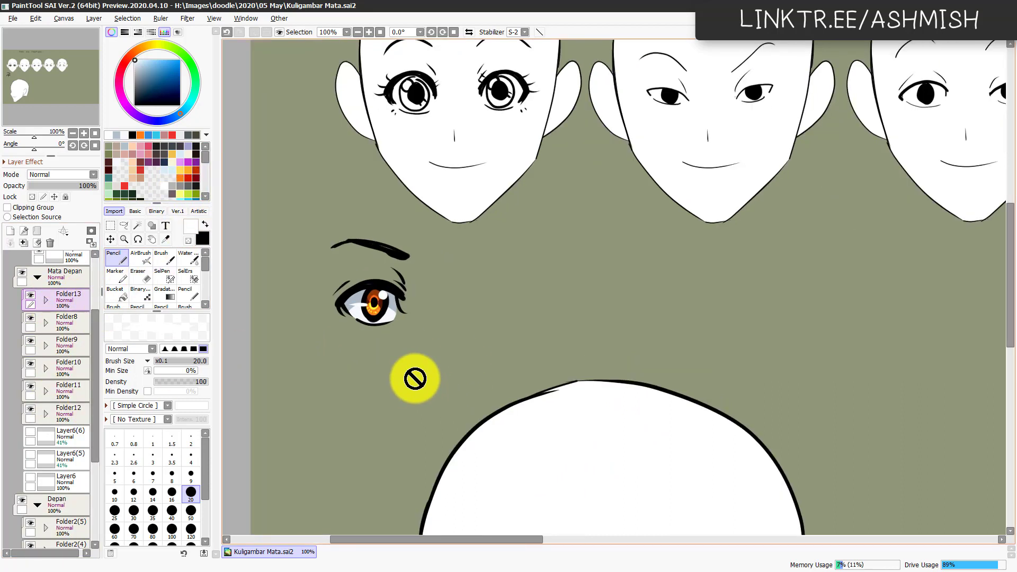
Step: Add a new layer above the eye's line art and draw black lashes along the upper eyelid and outer corner
left_click(46, 299)
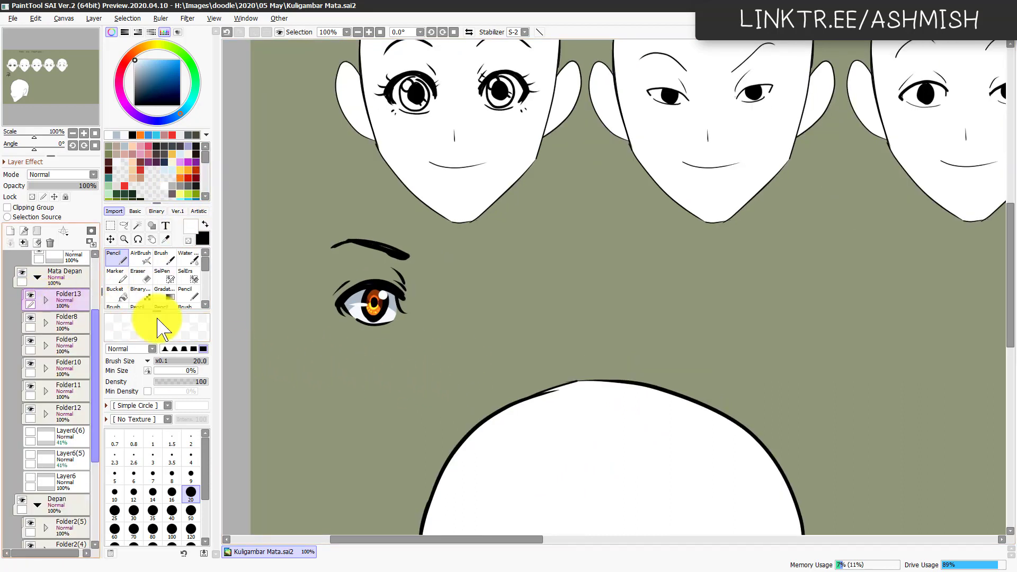
left_click(43, 318)
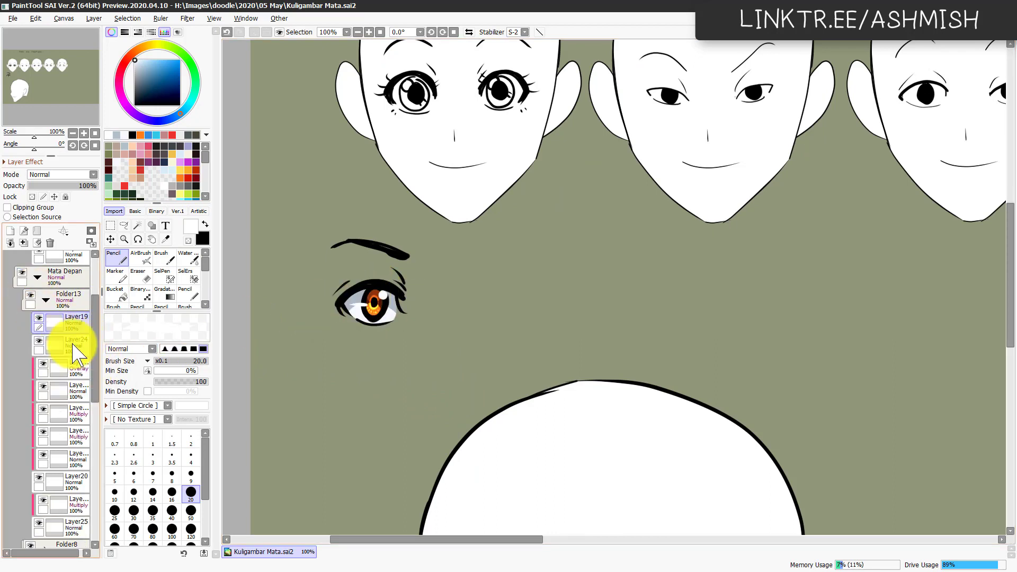
key("ctrl+shift+n")
left_click_drag(154, 103, 110, 168)
key("Page_Up")
left_click_drag(360, 339, 510, 227)
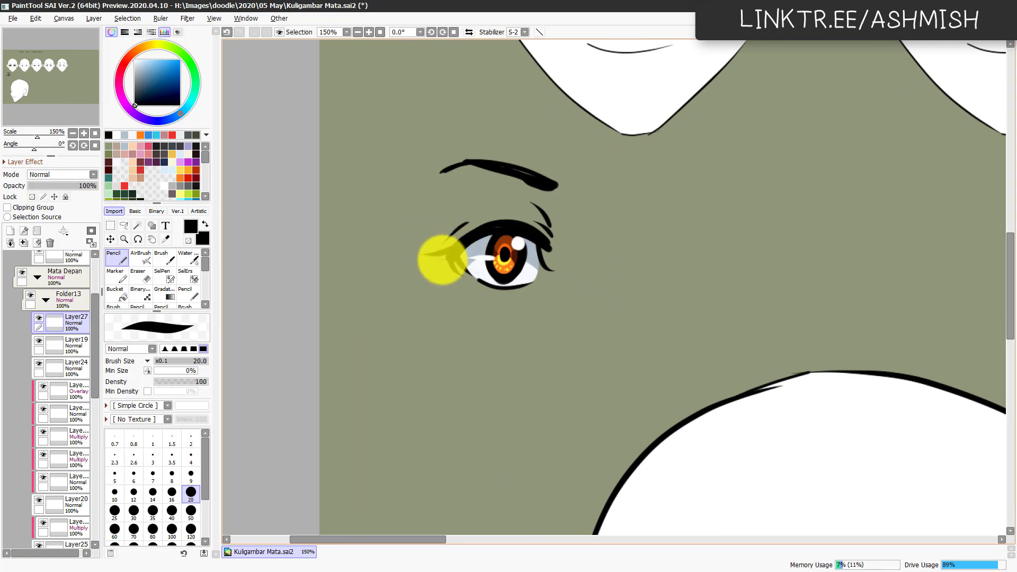
left_click_drag(450, 244, 417, 250)
mouse_move(470, 232)
left_mouse_down()
mouse_move(449, 219)
mouse_move(467, 216)
left_mouse_up()
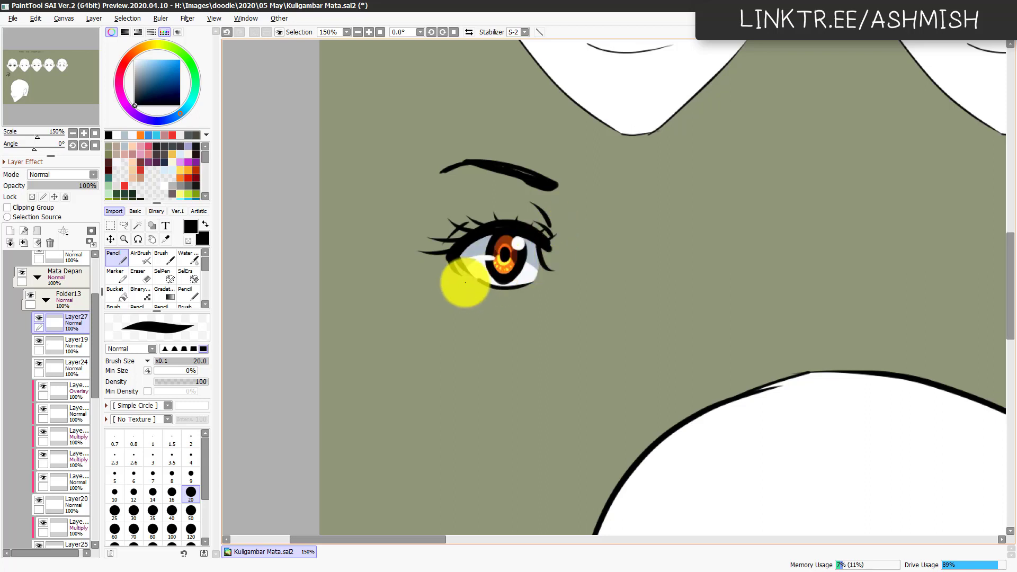
Step: Draw short fine lashes below the lower eyelid with a 6.6 brush and compare the eye with the lash layer hidden
left_click_drag(464, 288, 470, 282, "ctrl+alt")
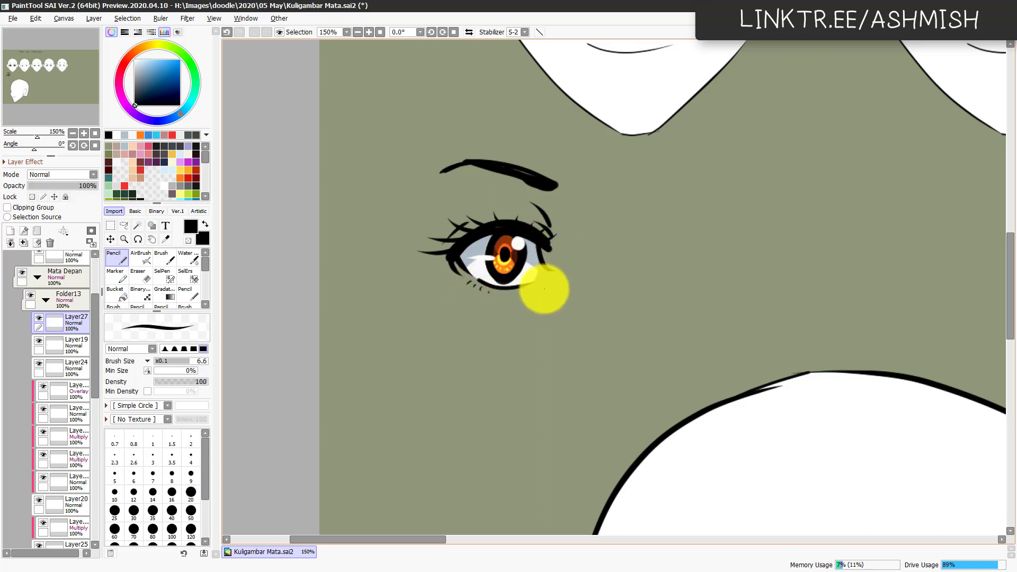
scroll(620, 341, "down", 2)
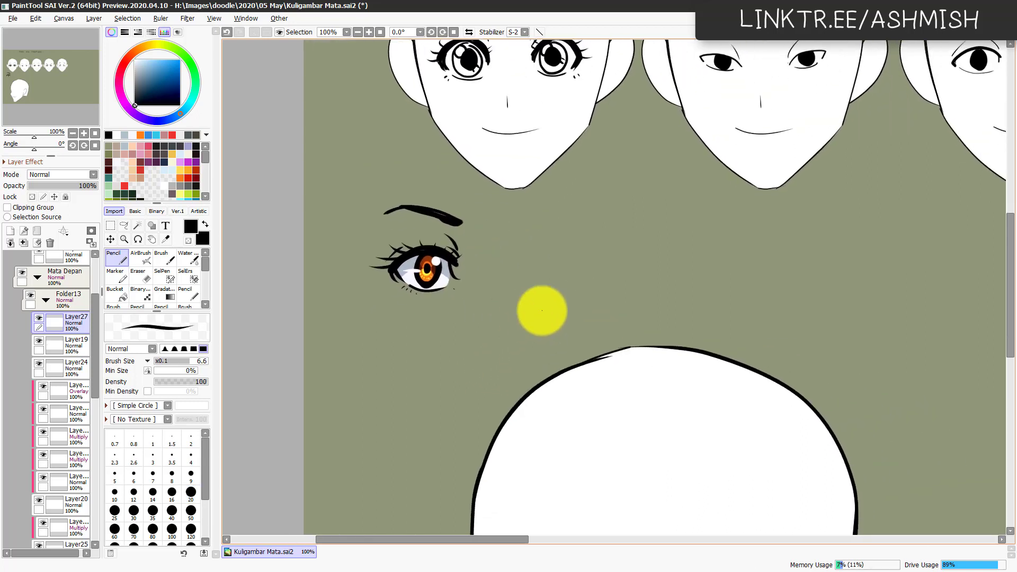
left_click(43, 319)
left_click(43, 319)
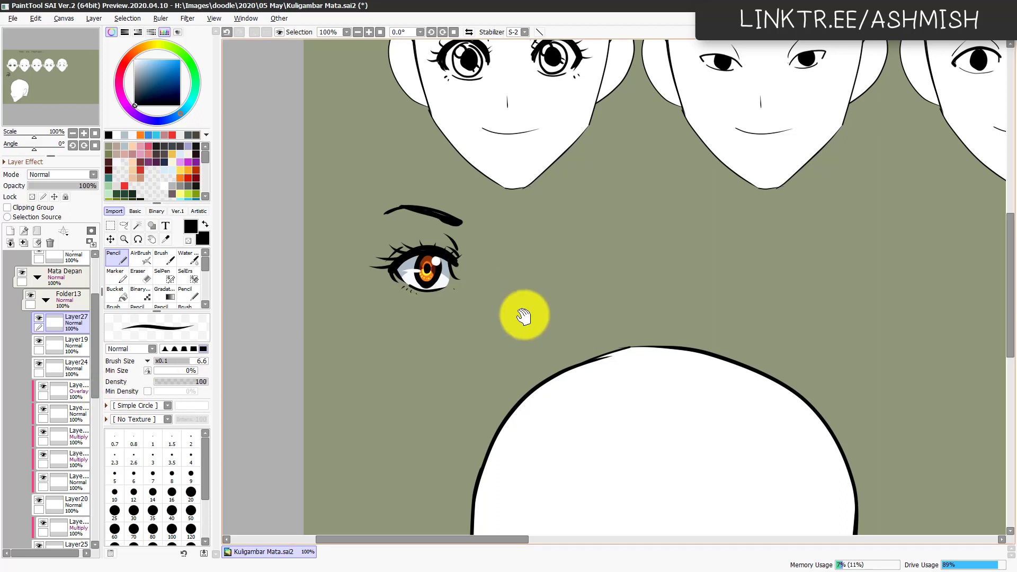
Step: Create a new folder above the finished eye's folder and handwrite "mouse mode!" on a new layer inside it
left_click_drag(485, 328, 426, 335)
left_click(46, 300)
left_click(31, 295)
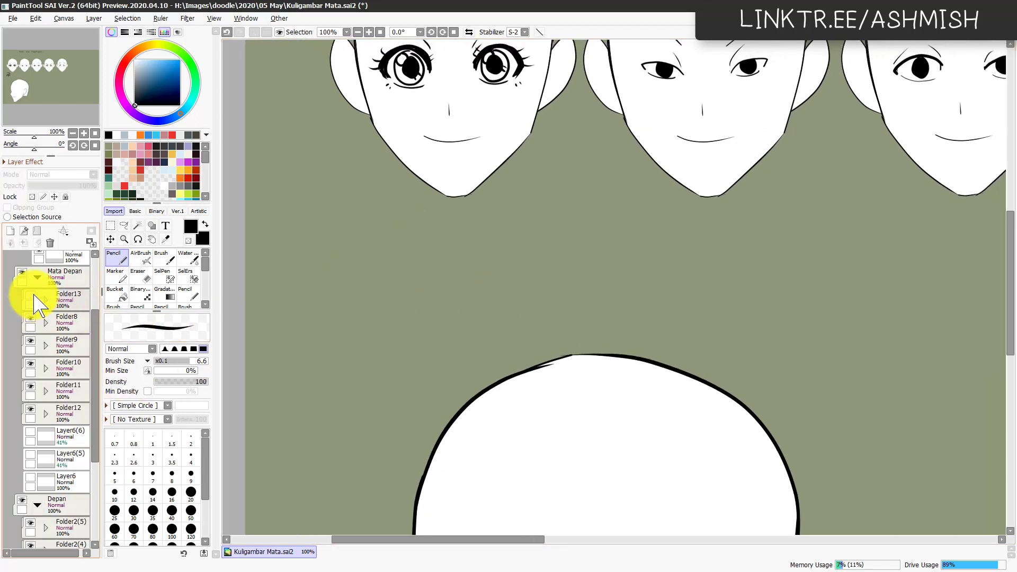
left_click(31, 296)
left_click(80, 301)
left_click(37, 230)
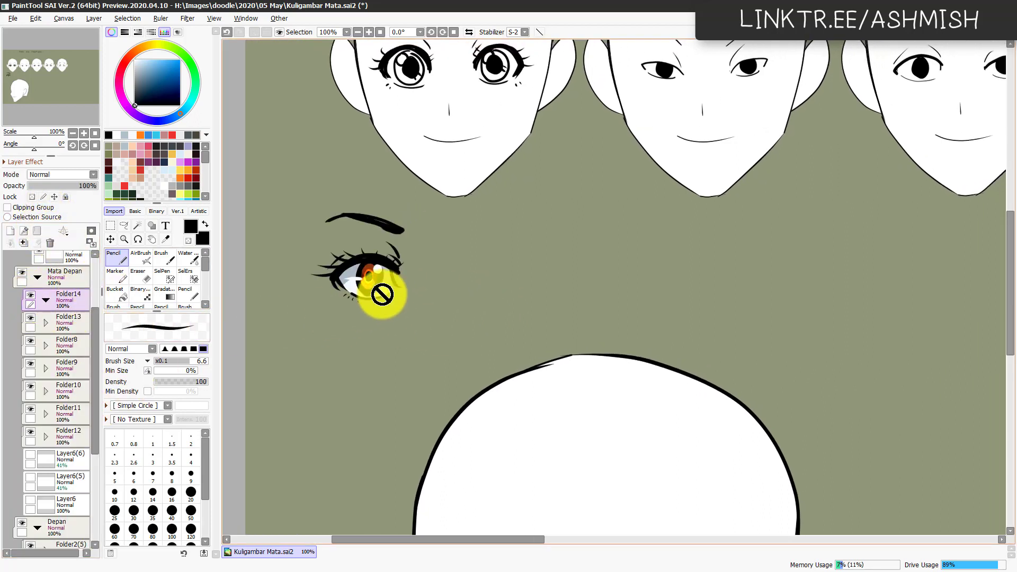
key("ctrl+shift+n")
mouse_move(517, 228)
left_mouse_down()
mouse_move(479, 242)
mouse_move(475, 217)
mouse_move(600, 212)
left_mouse_up()
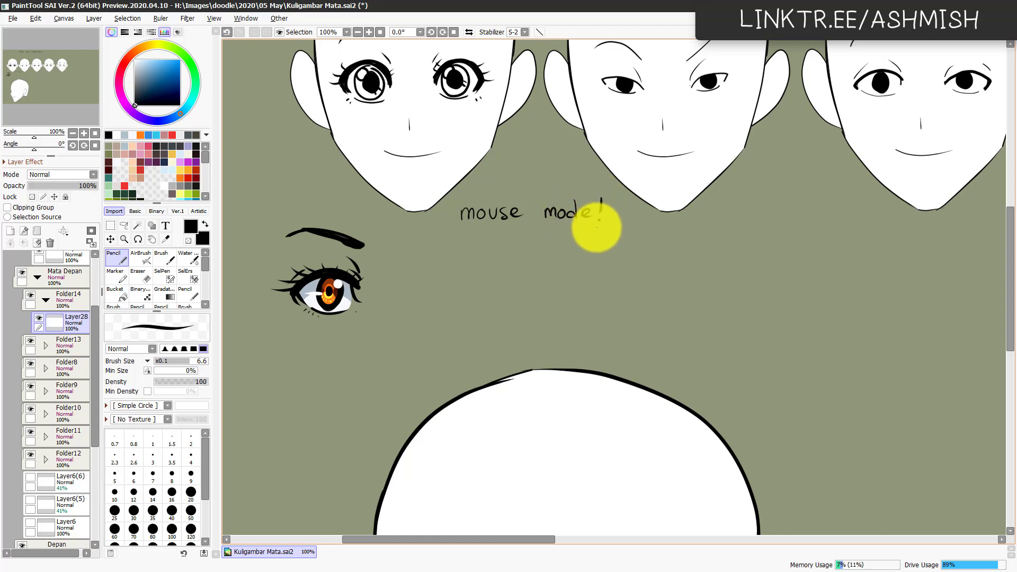
Step: Add a linework layer above the text and draw an arched upper-eyelid curve with a hooked outer corner using the size 9 Curve tool
left_click(24, 230)
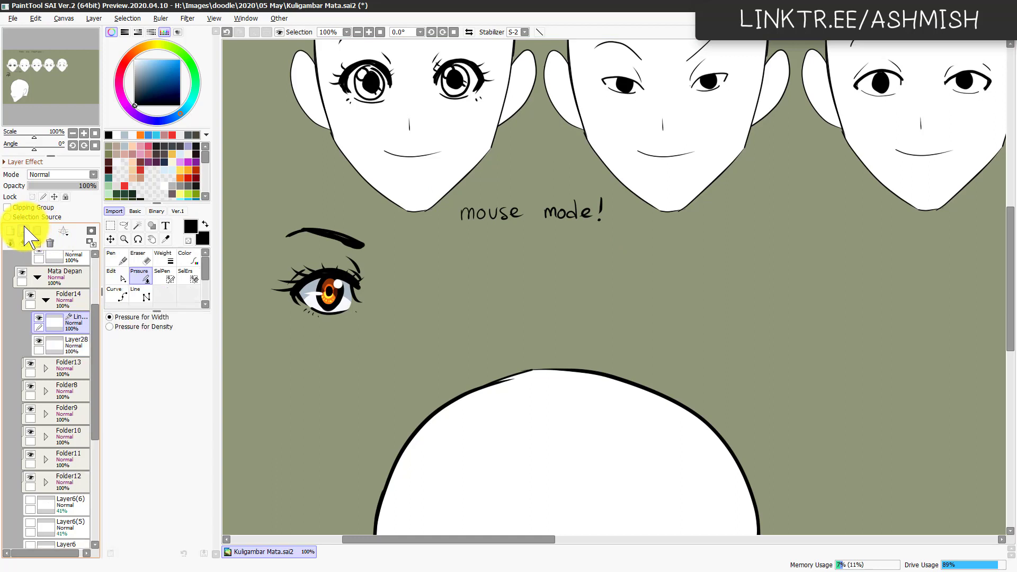
left_click(118, 294)
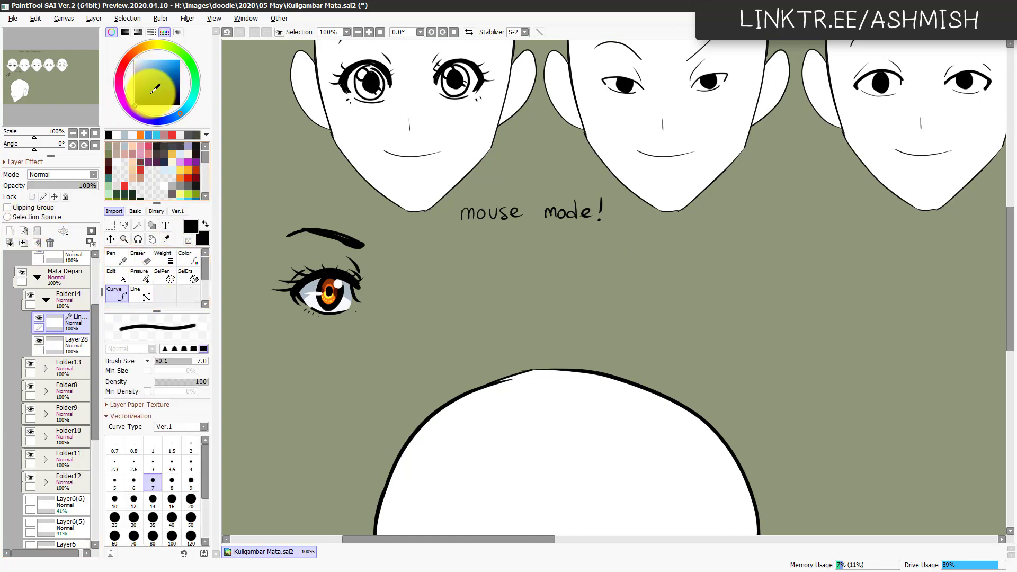
left_click_drag(385, 320, 349, 321)
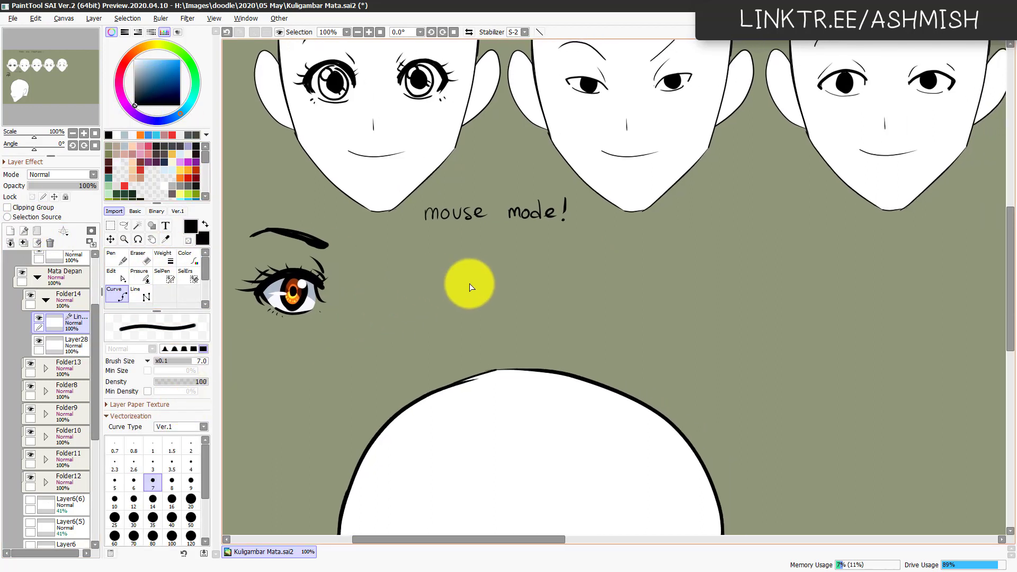
left_click(468, 283)
key("ctrl+z")
left_click(190, 482)
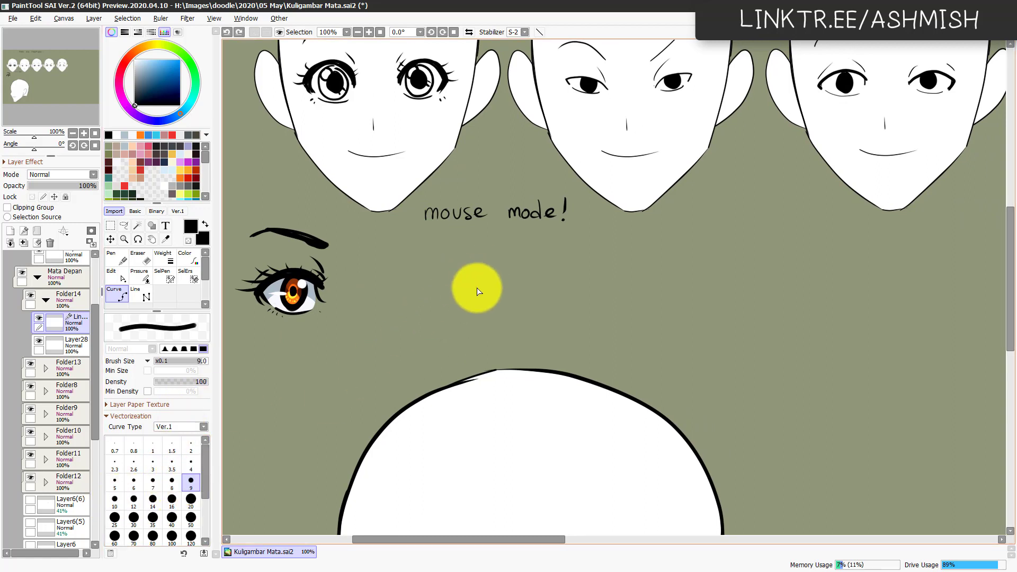
left_click(478, 294)
left_click(472, 282)
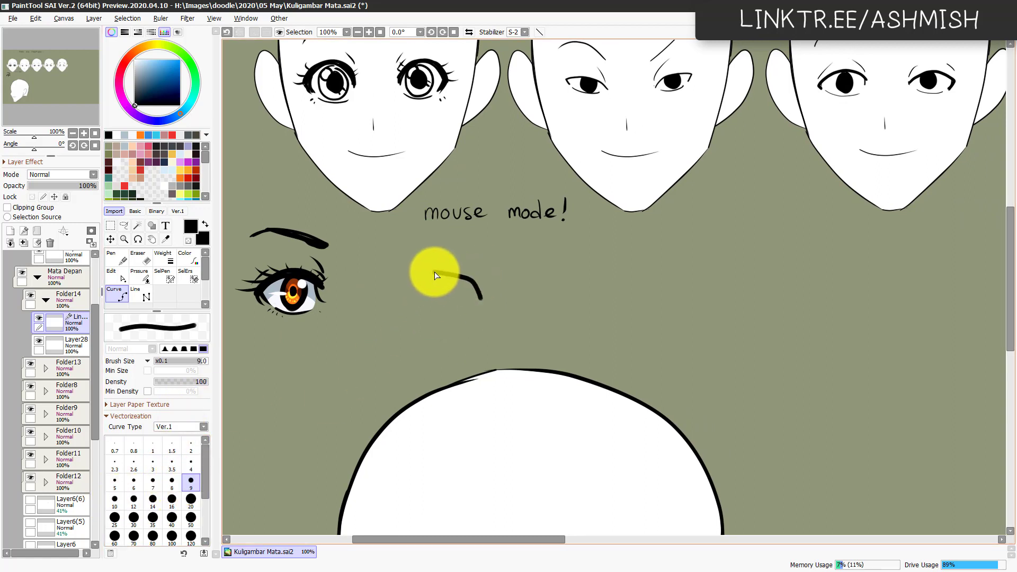
left_click(415, 286)
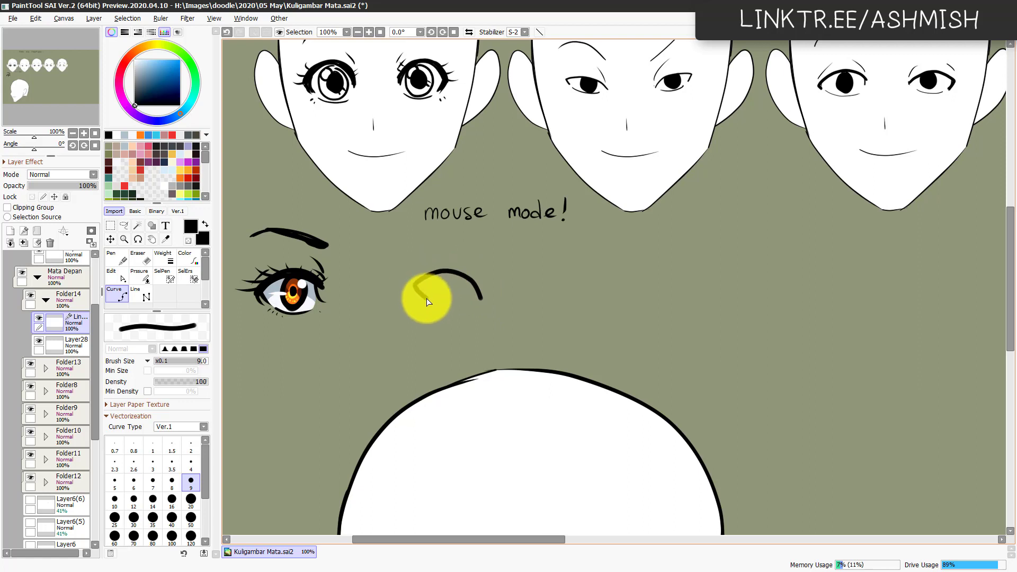
double_click(430, 300)
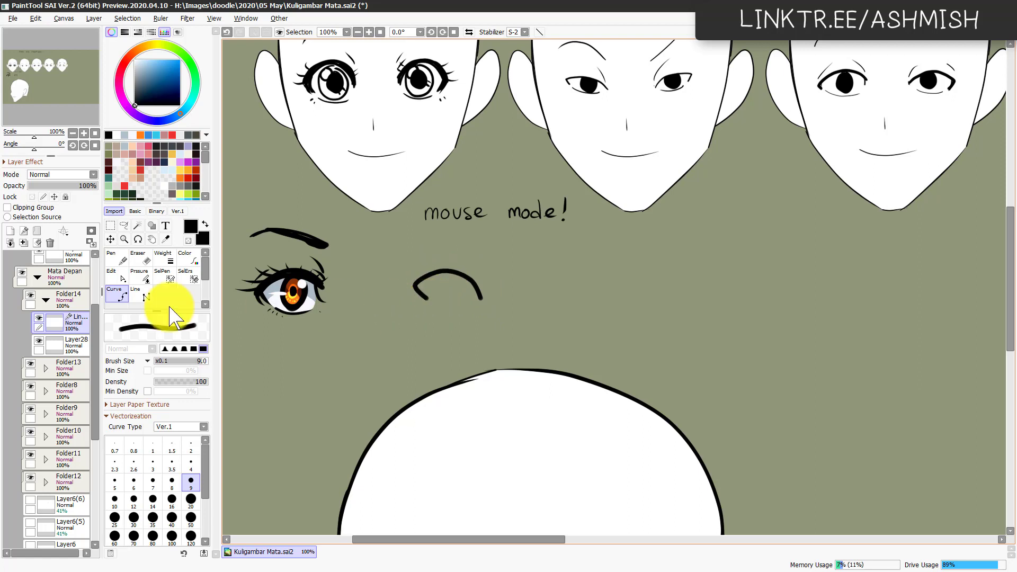
Step: Vary the width of the upper-eyelid curve with Pressure, tapering both ends and thickening the hooked outer corner
left_click(125, 277)
left_click(142, 276)
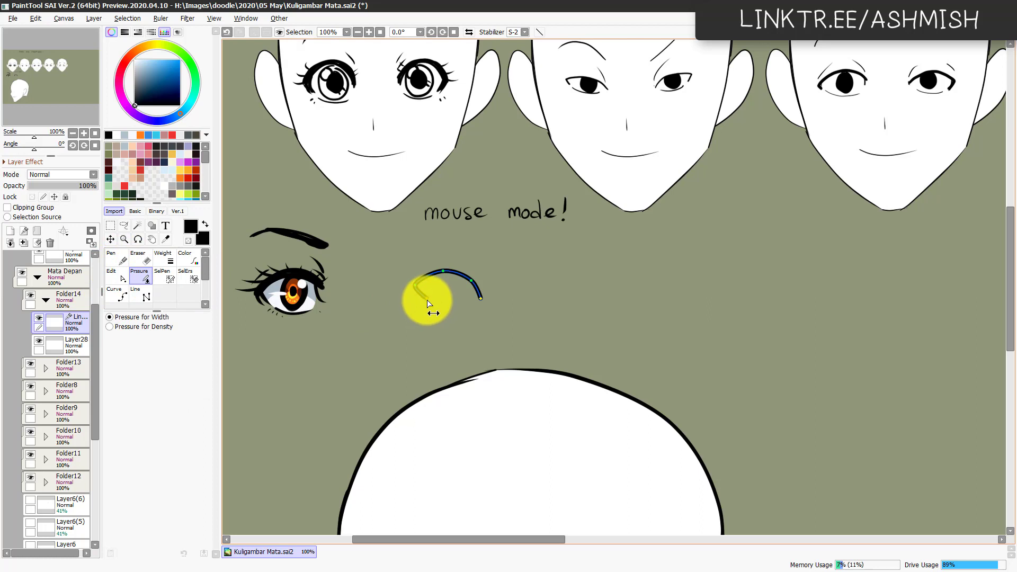
left_click_drag(427, 300, 324, 309)
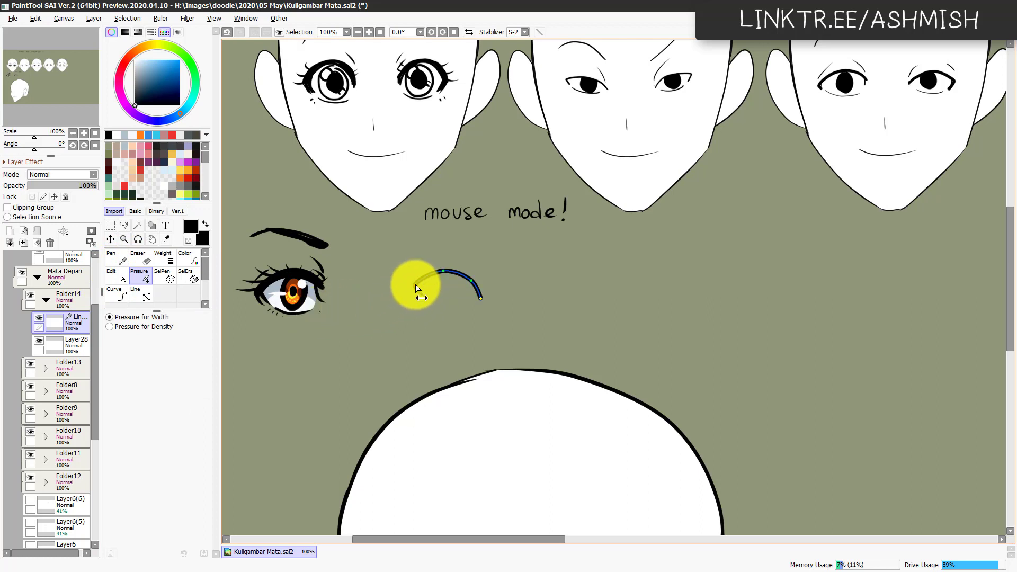
left_click_drag(416, 286, 447, 286)
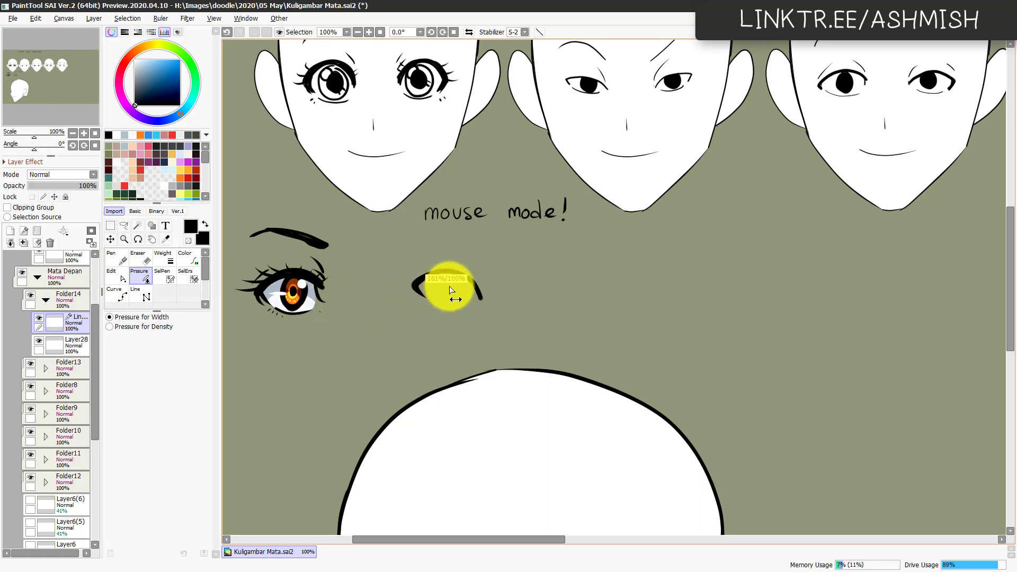
left_click(417, 287)
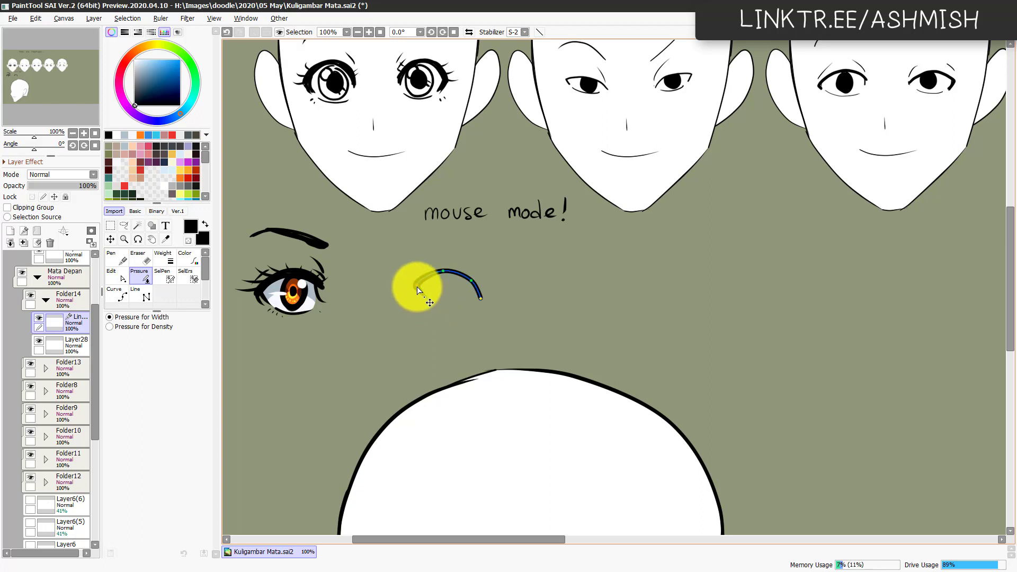
left_click_drag(417, 290, 374, 299)
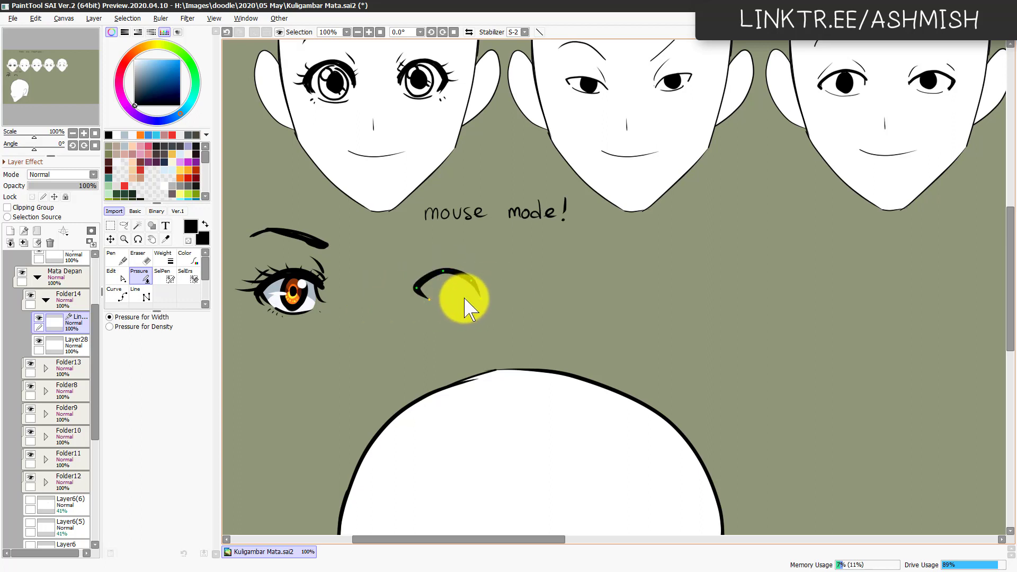
left_click_drag(465, 298, 476, 289)
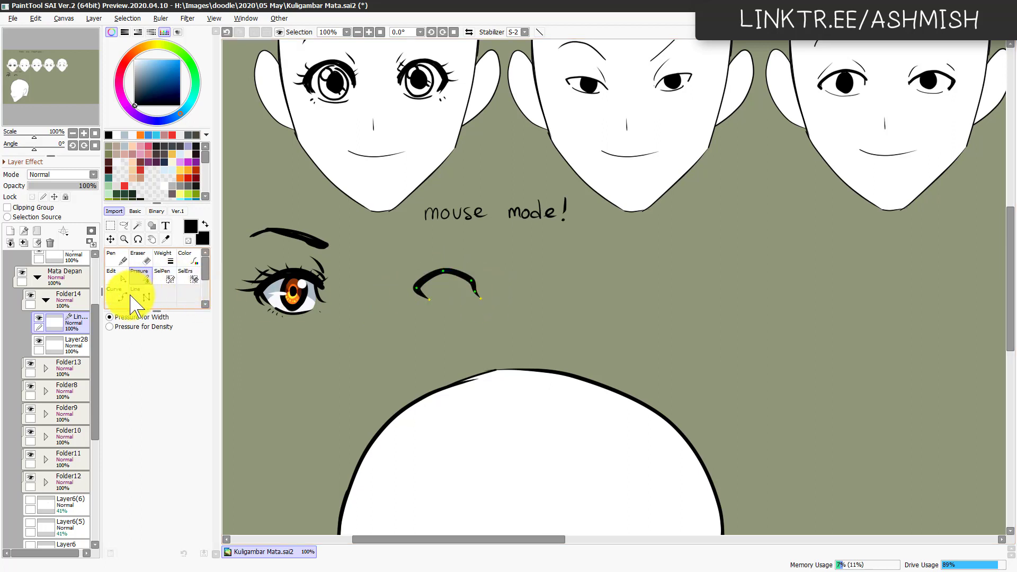
Step: Draw a second size 9 curve along the upper eyelid, extending slightly past both corners
left_click(116, 293)
left_click(488, 289)
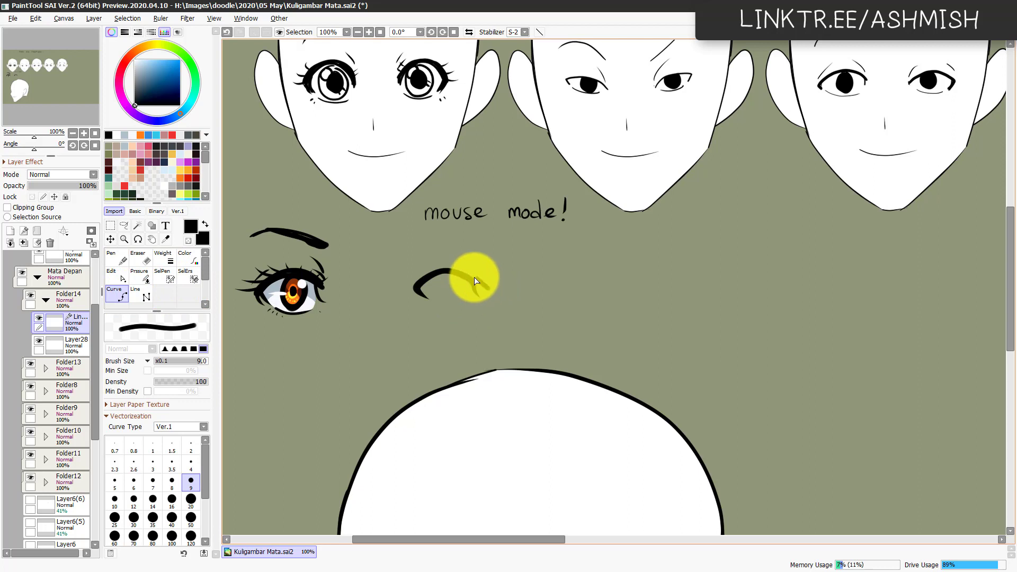
left_click(418, 282)
left_click(414, 288)
double_click(398, 288)
Step: Taper the ends of the second eyelid curve and thicken the line around the outer corner with Pressure
key("ctrl+shift")
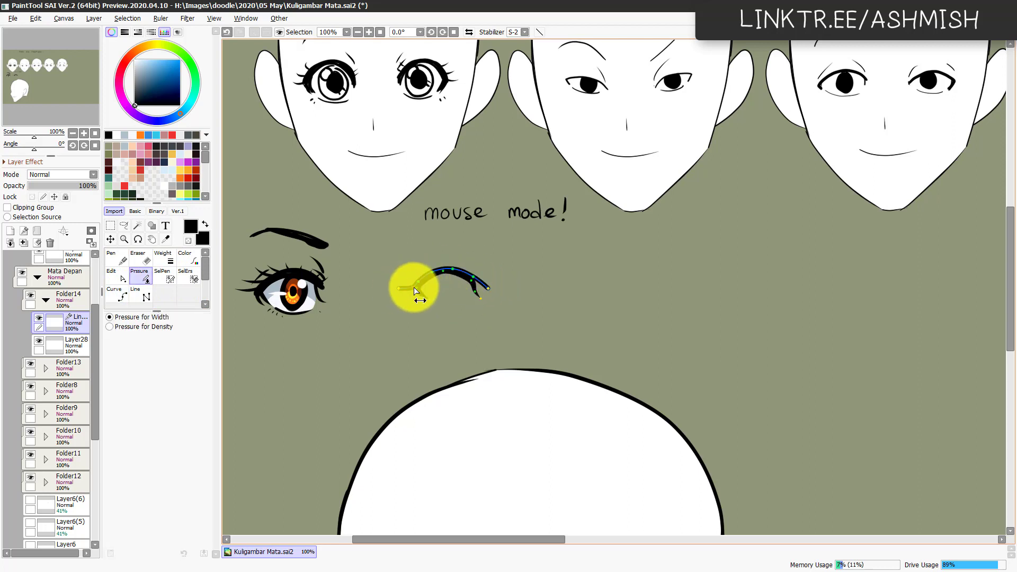
left_click_drag(414, 288, 554, 268)
left_click_drag(411, 289, 362, 290)
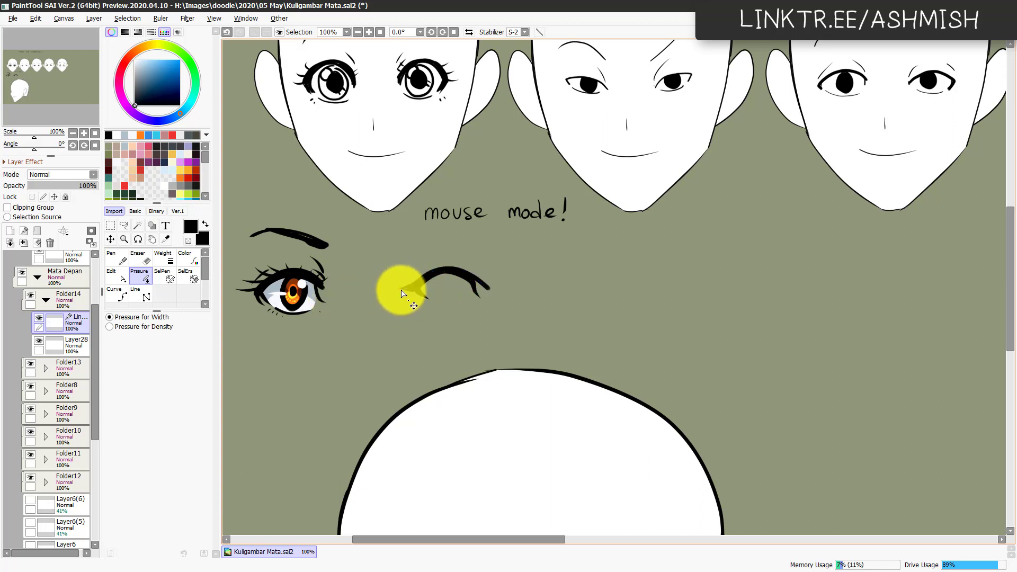
left_click_drag(422, 302, 330, 280)
Step: Draw a thin size 2 crease curve above the inner part of the upper eyelid
key("n")
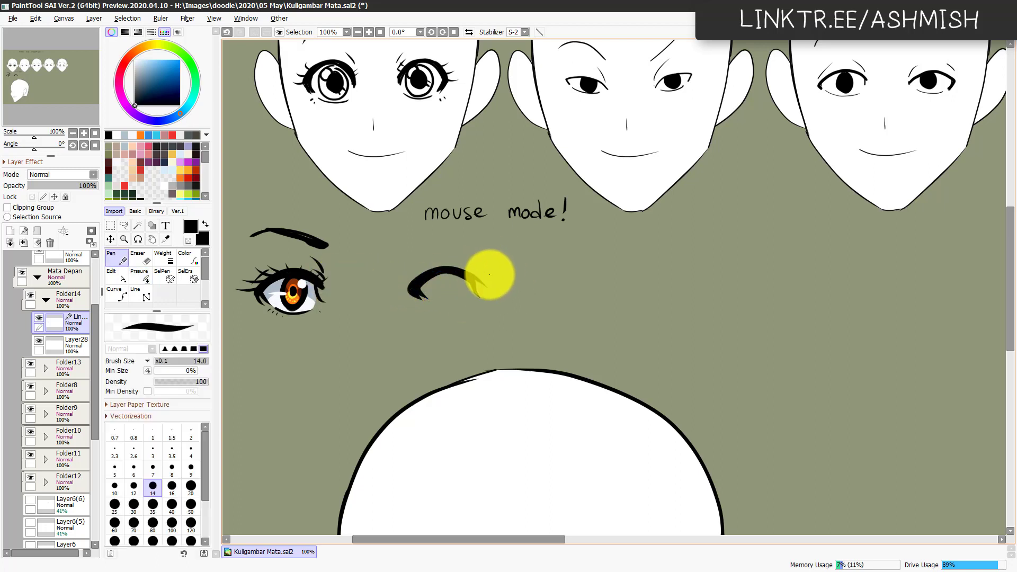
key("c")
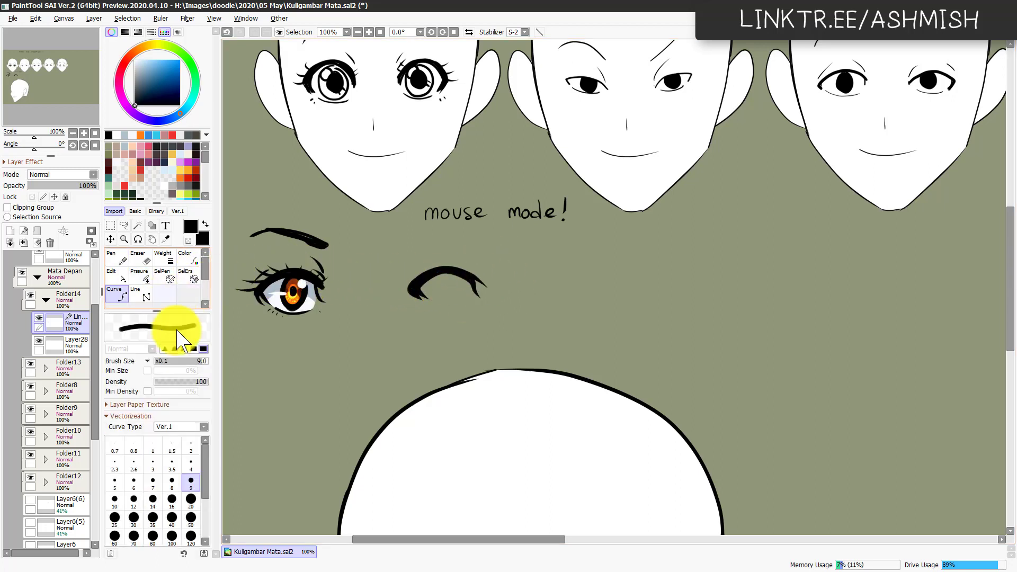
left_click(191, 446)
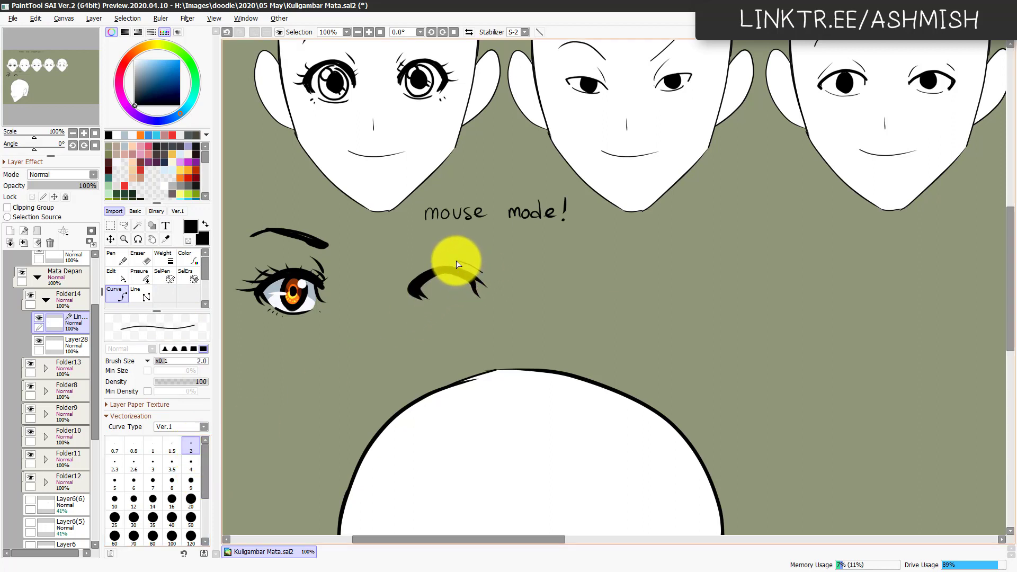
key("p")
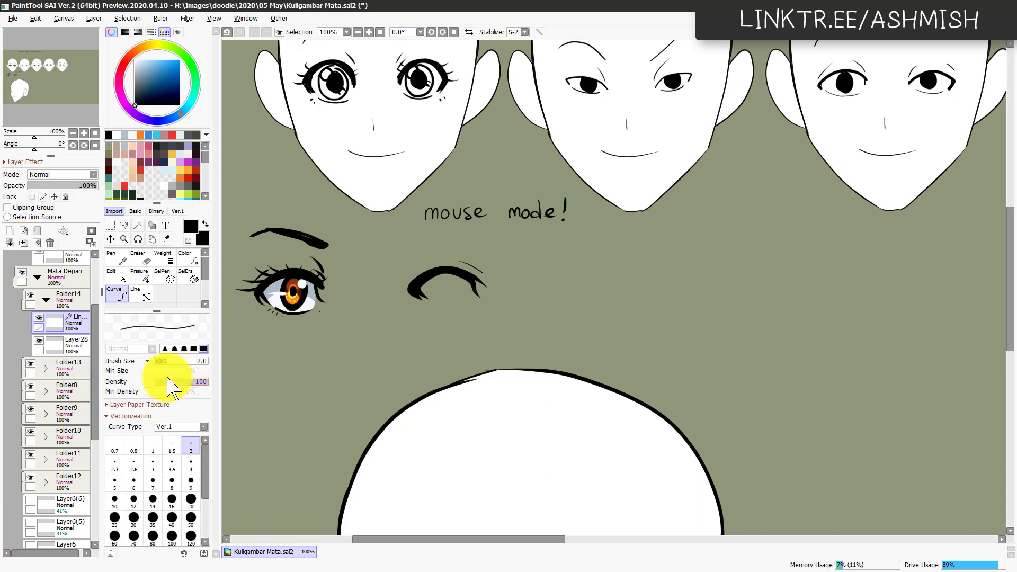
Step: Draw an arched size 20 eyebrow curve above the eye and taper its outer end with Pressure
left_click(127, 294)
left_click(189, 501)
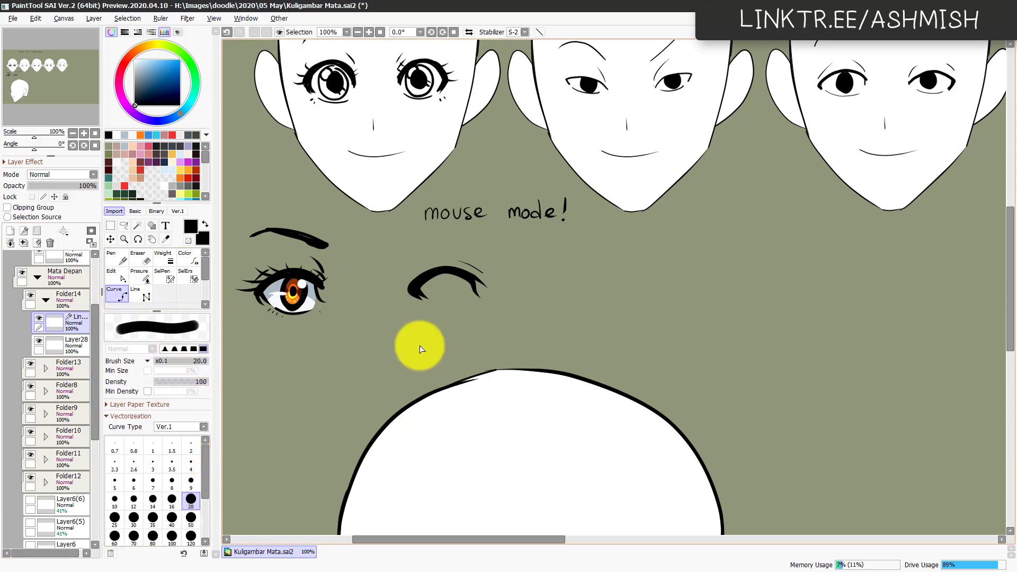
left_click(487, 252)
left_click(443, 234)
double_click(408, 239)
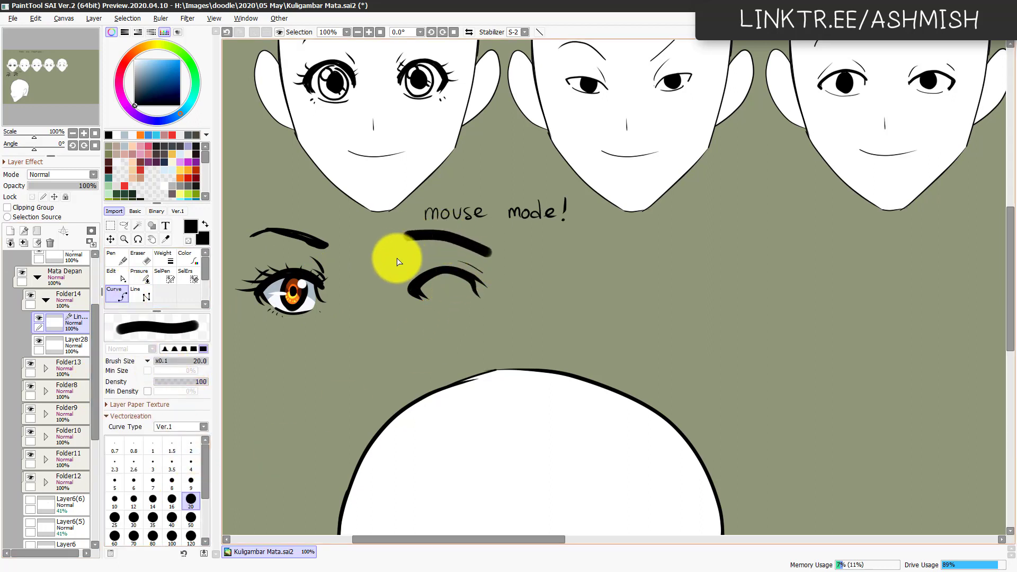
left_click(146, 281)
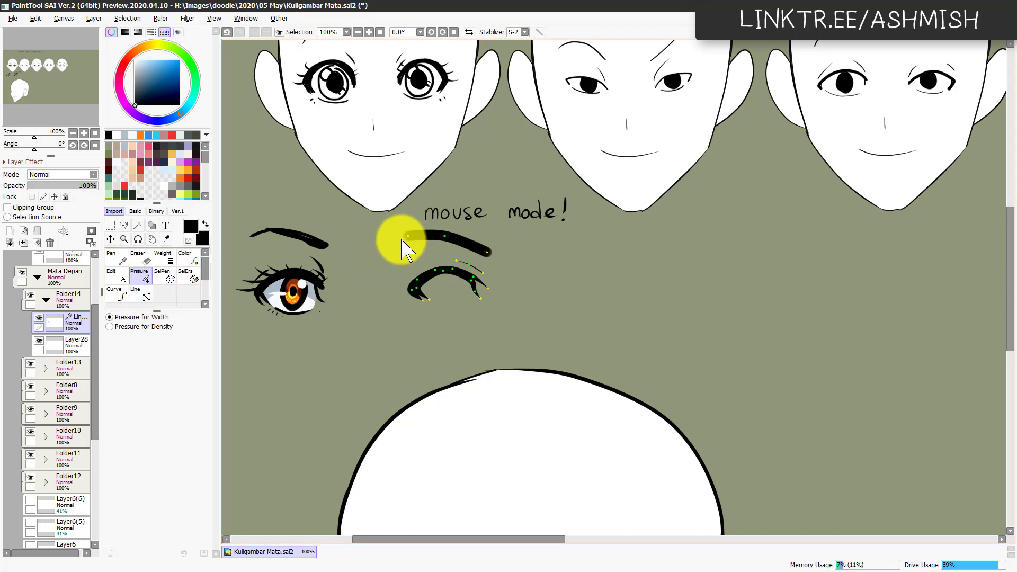
mouse_move(393, 235)
left_mouse_down()
mouse_move(487, 258)
mouse_move(438, 239)
left_mouse_up()
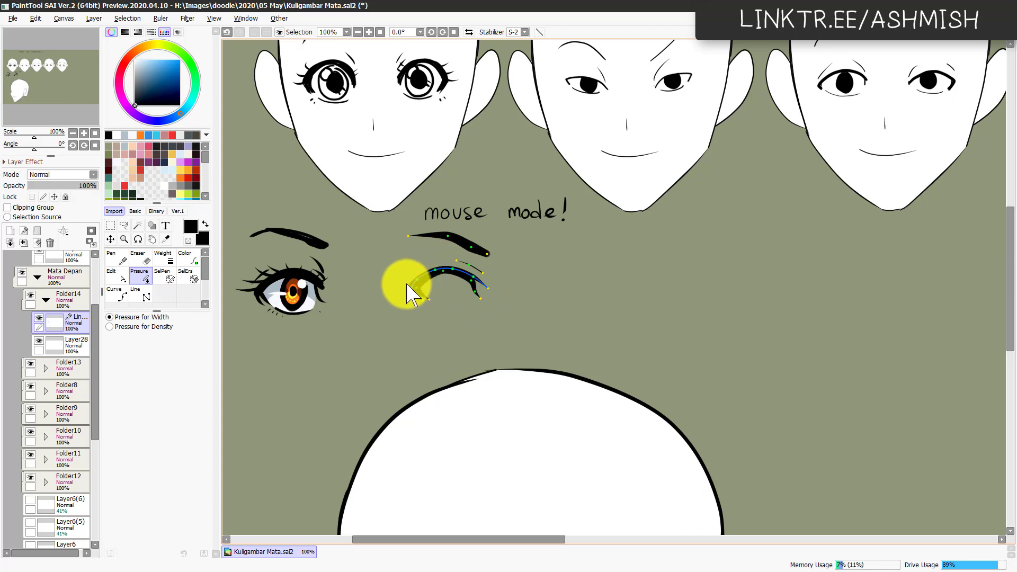
Step: Draw a short size 4 crease curve above the eyelid's outer corner and taper it with Pressure
key("c")
left_click(191, 464)
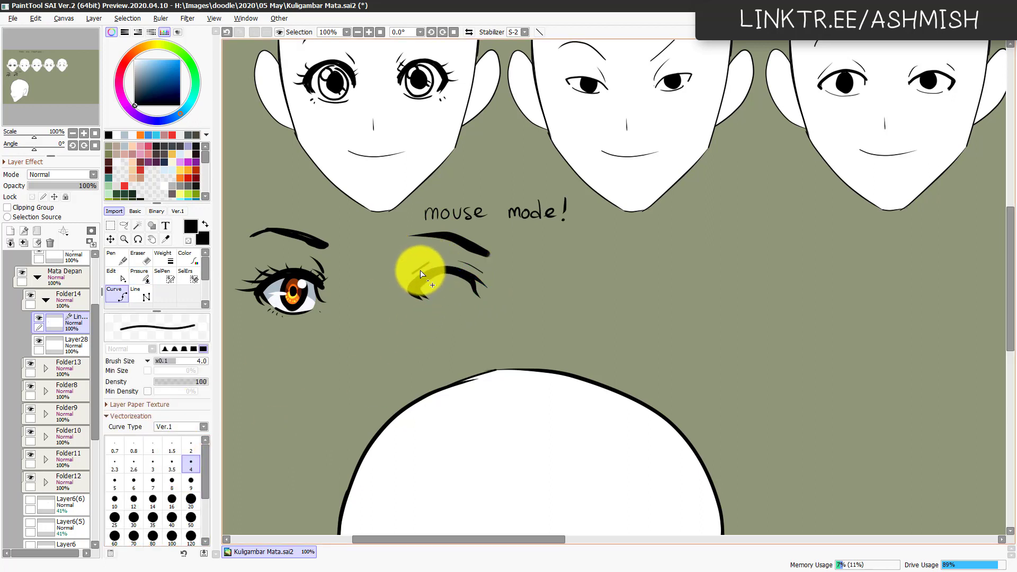
key("p")
mouse_move(428, 264)
left_mouse_down()
mouse_move(373, 275)
mouse_move(404, 276)
mouse_move(413, 294)
mouse_move(483, 288)
left_mouse_up()
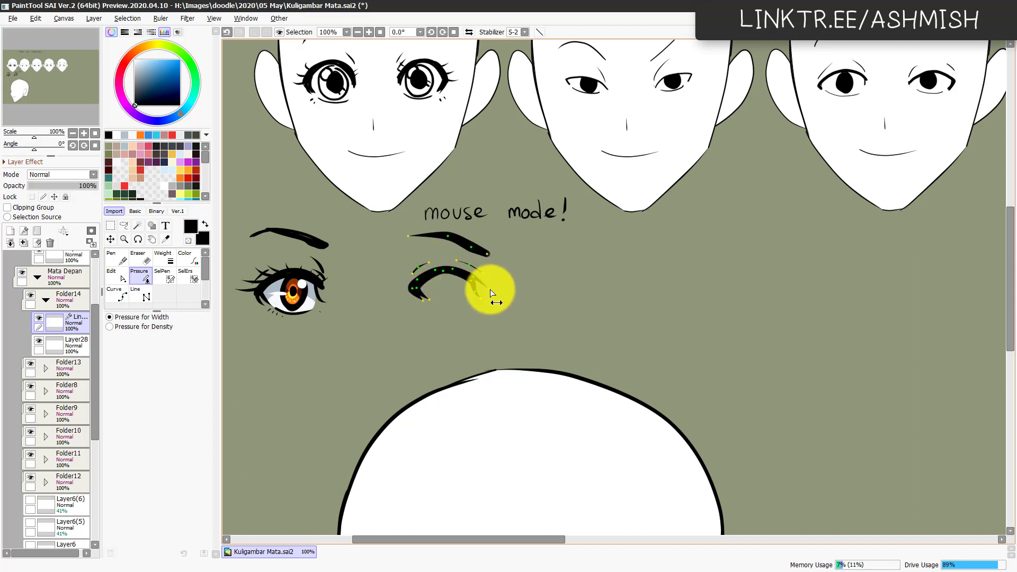
Step: Draw a shallow size 1 lower-eyelid curve below the eye opening and switch to adjusting line pressure
left_click(117, 292)
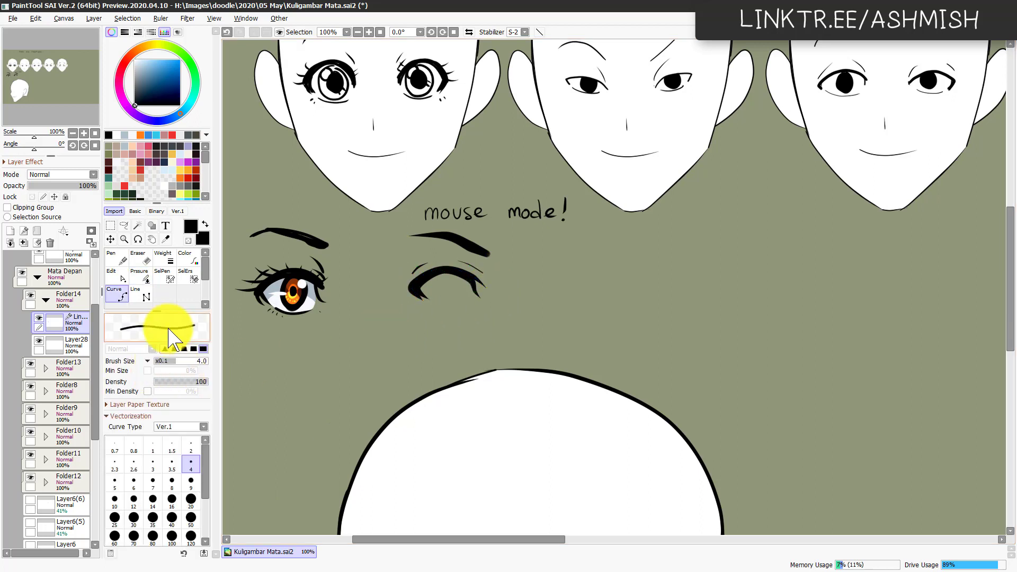
left_click(436, 302)
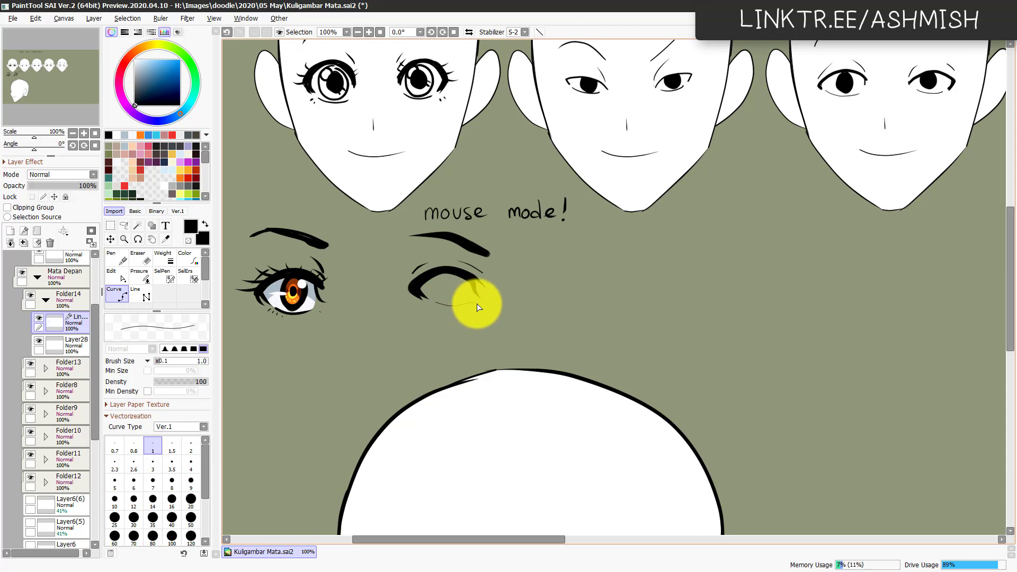
key("ctrl+shift")
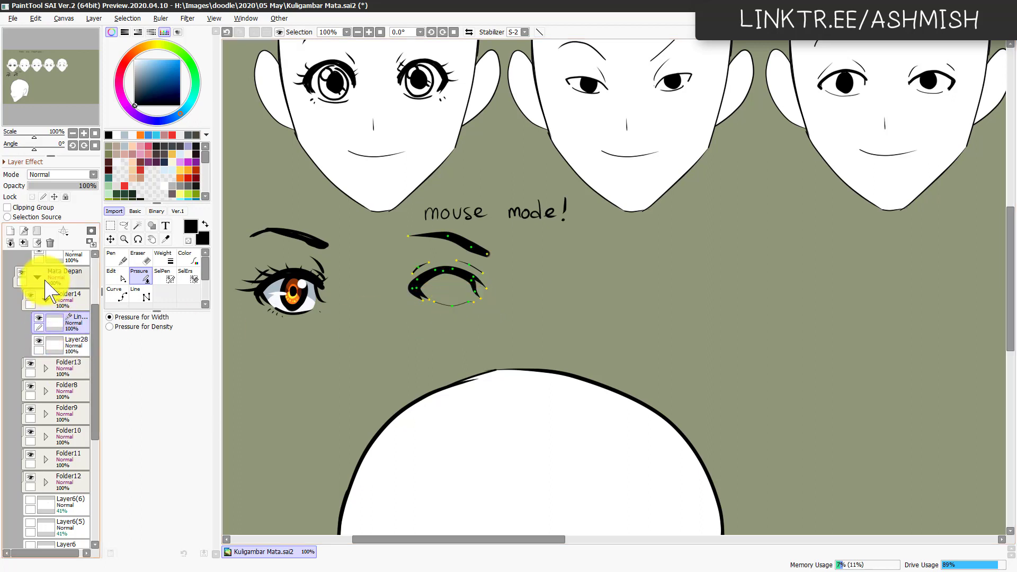
Step: Create a new folder between the linework layer and the text layer, with a new layer inside it
left_click(66, 342)
left_click(38, 230)
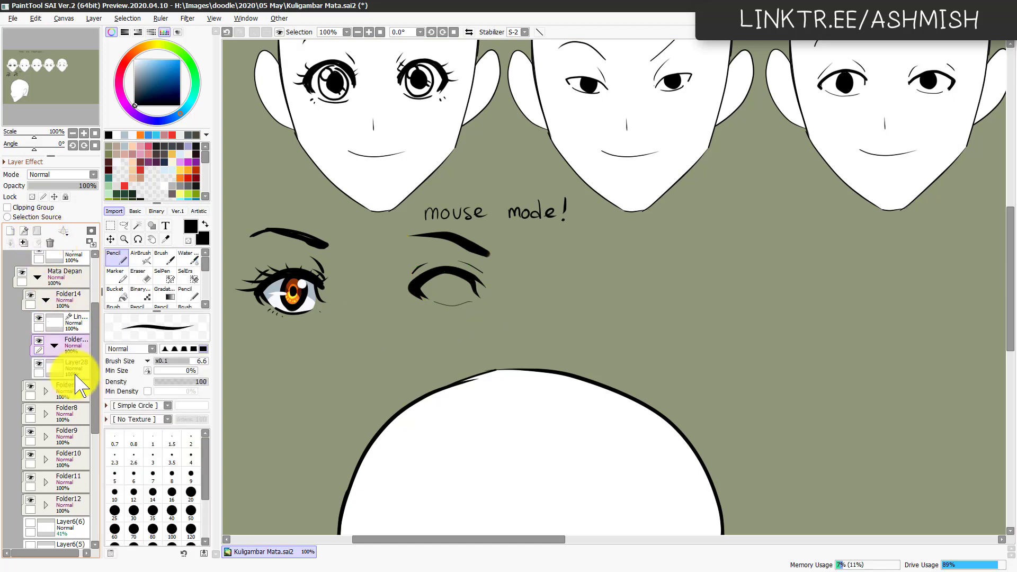
key("ctrl+shift+n")
Step: Lasso the eye opening inside the eyelid lines, fill it with pale bluish white and deselect
left_click(118, 159)
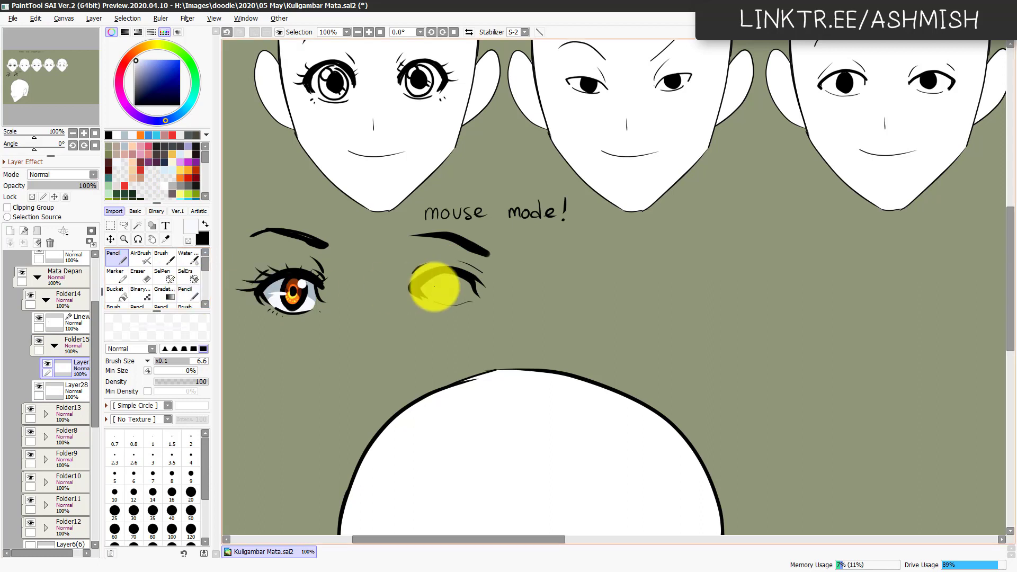
scroll(453, 300, "up", 3)
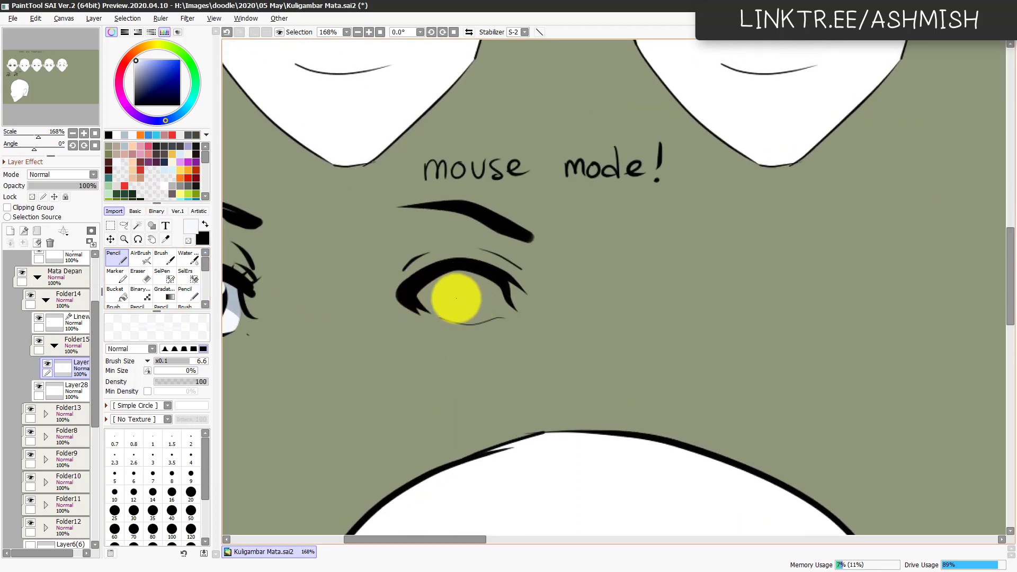
key("l")
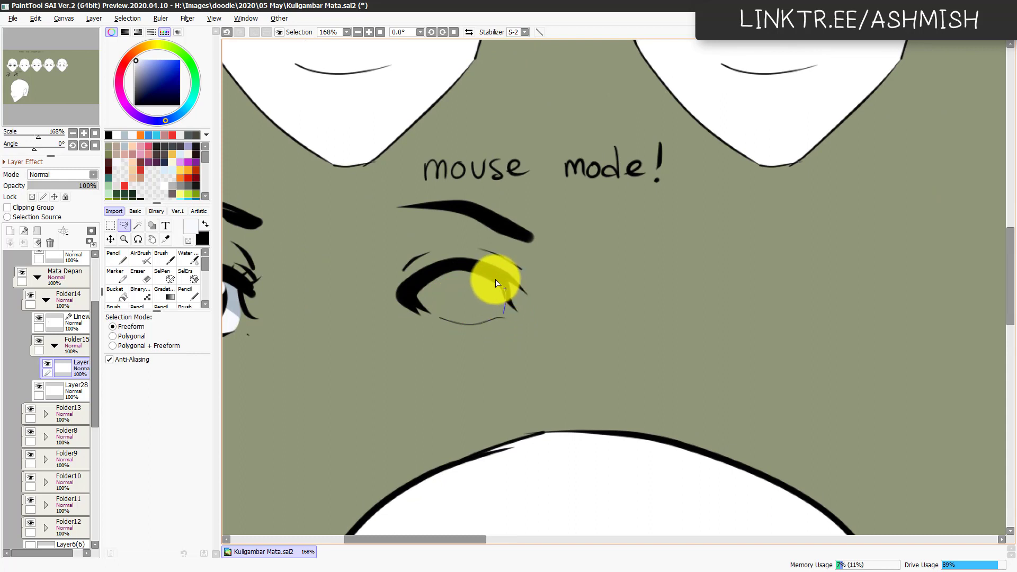
mouse_move(496, 283)
left_mouse_down()
mouse_move(461, 269)
mouse_move(431, 273)
mouse_move(414, 296)
mouse_move(435, 318)
mouse_move(487, 324)
mouse_move(483, 332)
left_mouse_up()
mouse_move(384, 539)
left_mouse_down()
mouse_move(402, 540)
mouse_move(394, 540)
left_mouse_up()
left_click_drag(445, 379, 590, 374)
scroll(535, 370, "down", 1)
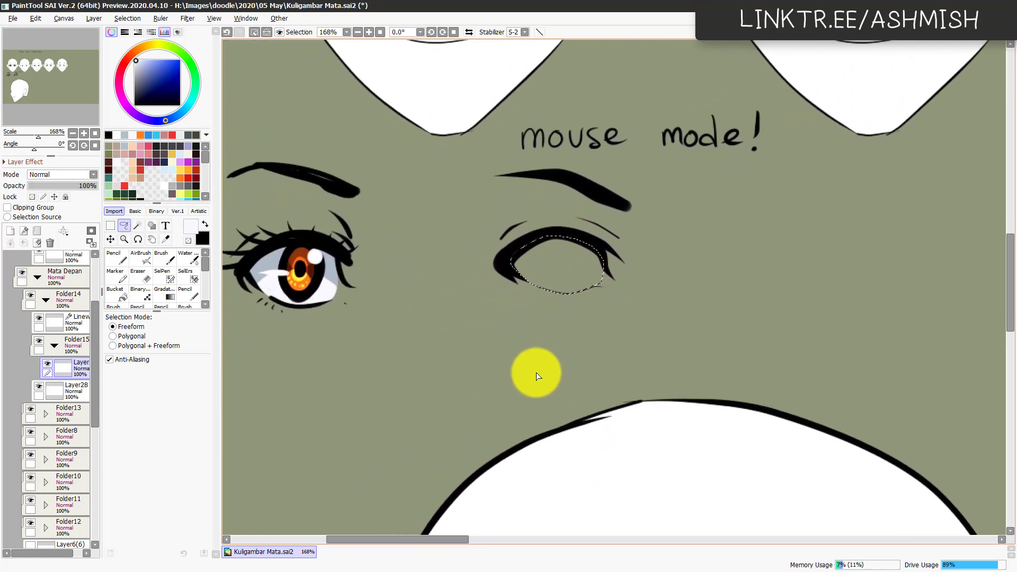
key("ctrl+f")
key("ctrl+d")
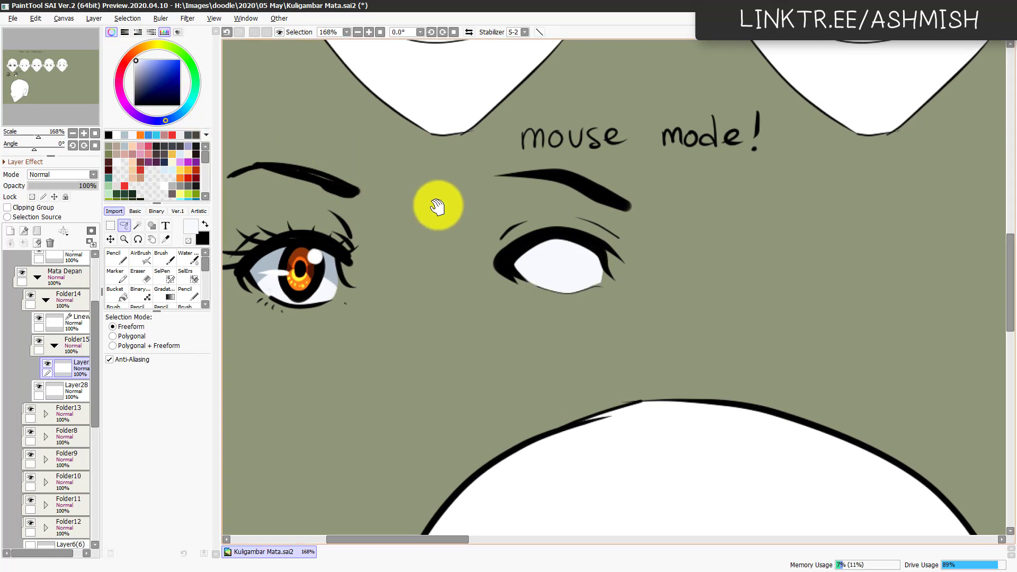
Step: Add a layer above the eye white, clip it, set it to Multiply and choose a grey-blue colour
left_click_drag(451, 224, 433, 252)
left_click(10, 230)
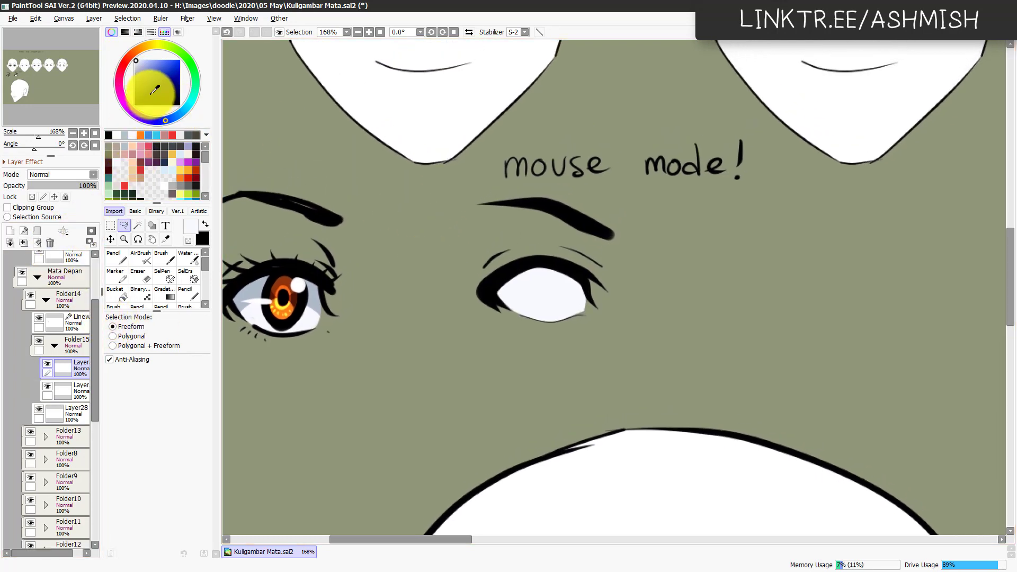
left_click(23, 207)
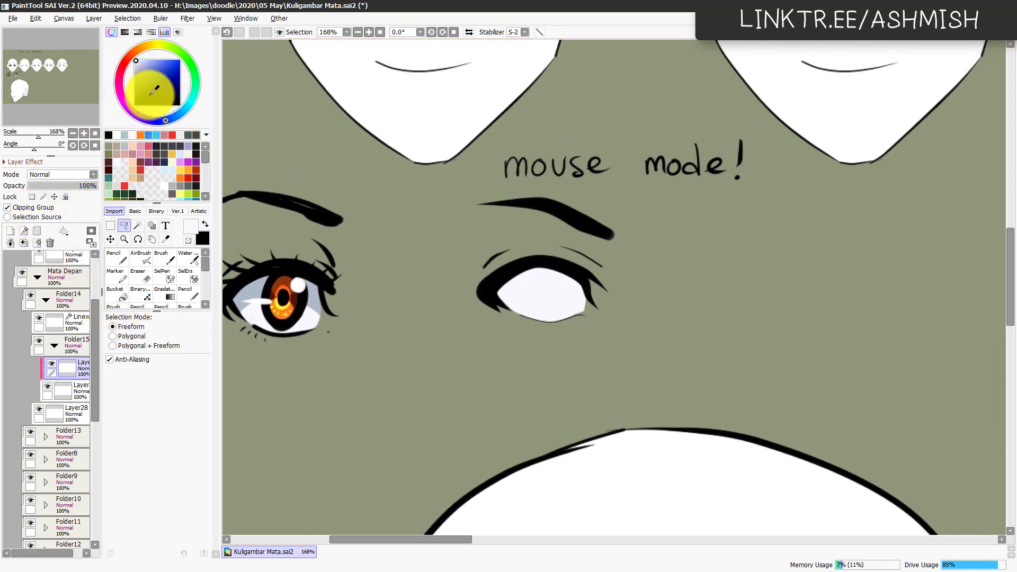
left_click_drag(151, 79, 134, 142)
left_click(125, 146)
left_click(57, 175)
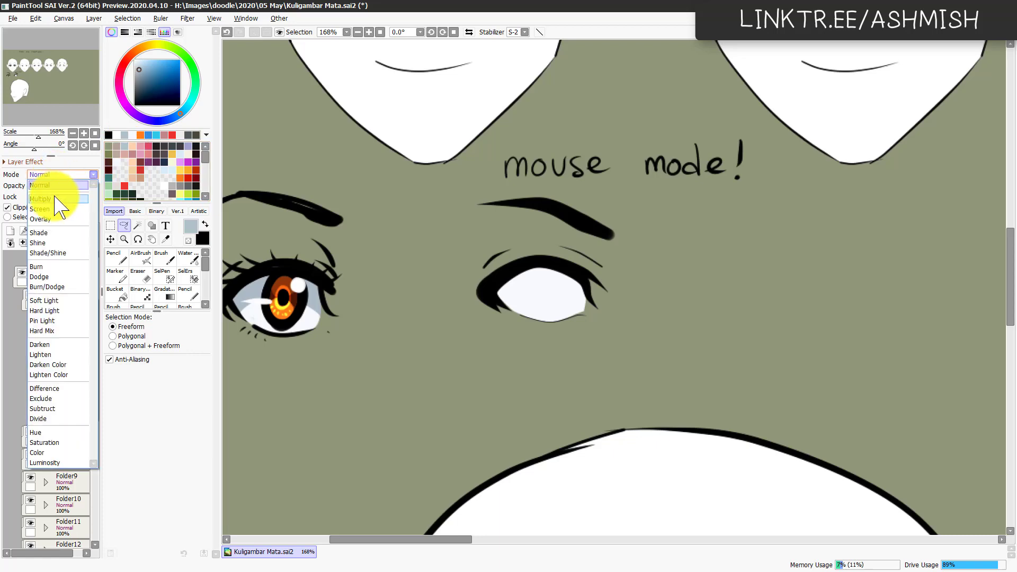
left_click(55, 199)
Step: Shade the upper part of the eye white in grey-blue with a curved lower edge, redoing unsatisfactory strokes
key("n")
mouse_move(454, 281)
left_mouse_down("ctrl+alt")
mouse_move(485, 279)
mouse_move(487, 297)
mouse_move(498, 283)
mouse_move(543, 271)
mouse_move(605, 290)
mouse_move(502, 279)
mouse_move(479, 289)
mouse_move(521, 279)
mouse_move(594, 295)
left_mouse_up("ctrl+alt")
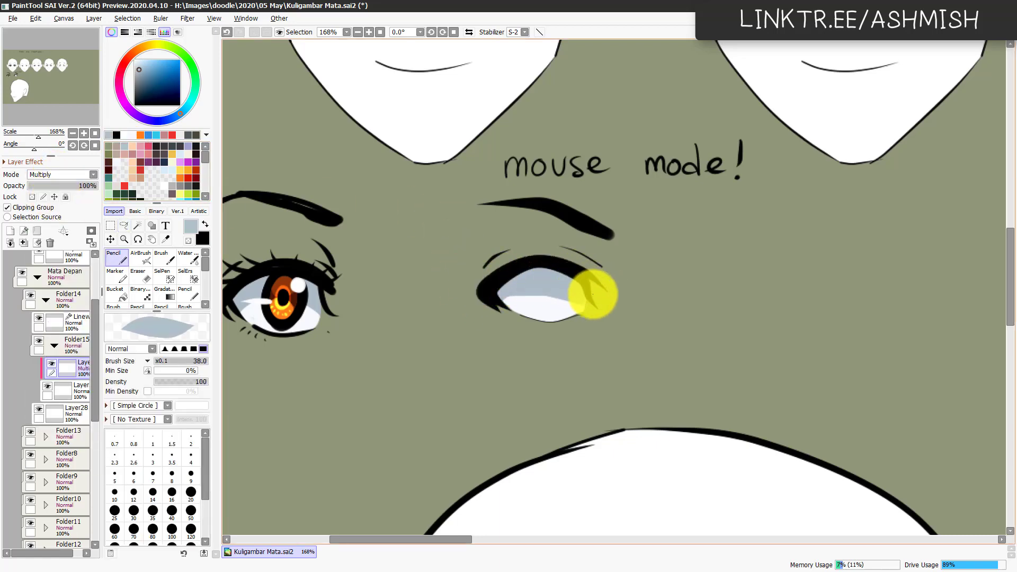
key("ctrl+z")
mouse_move(500, 289)
left_mouse_down()
mouse_move(534, 279)
mouse_move(608, 288)
mouse_move(488, 291)
mouse_move(573, 278)
mouse_move(616, 289)
left_mouse_up()
key("ctrl+z")
key("a")
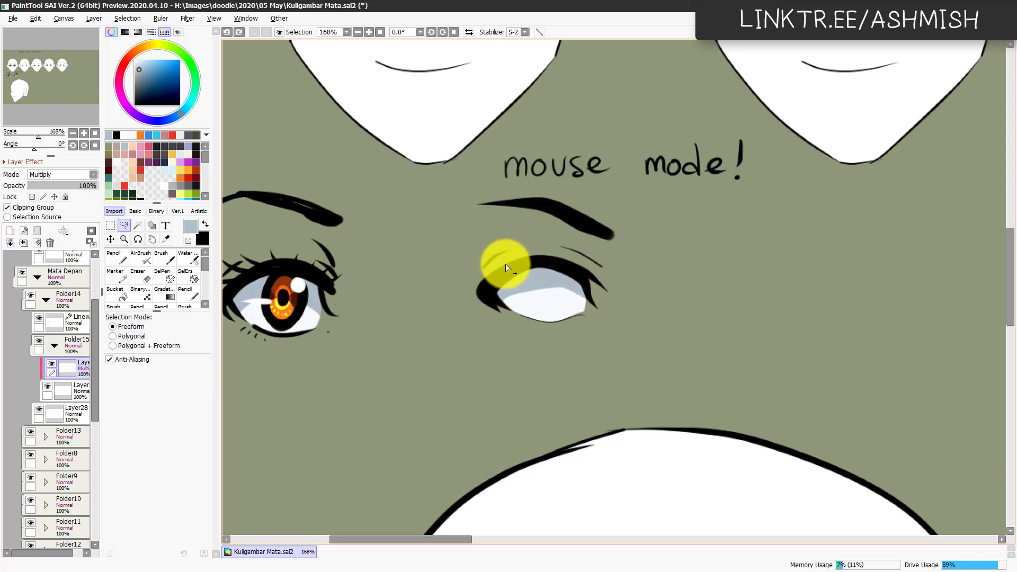
mouse_move(510, 308)
left_mouse_down()
mouse_move(556, 292)
mouse_move(605, 303)
mouse_move(560, 248)
mouse_move(522, 269)
left_mouse_up()
key("ctrl+d")
Step: Add a new Normal layer above the shadow layer and clip it to the eye white
left_click_drag(546, 322, 515, 342)
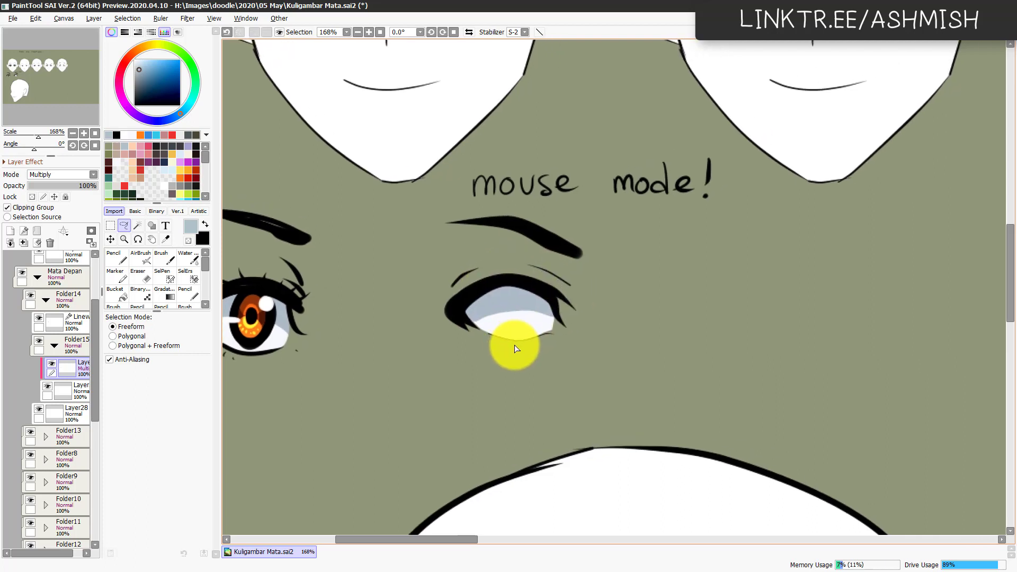
key("ctrl+shift+n")
left_click(42, 207)
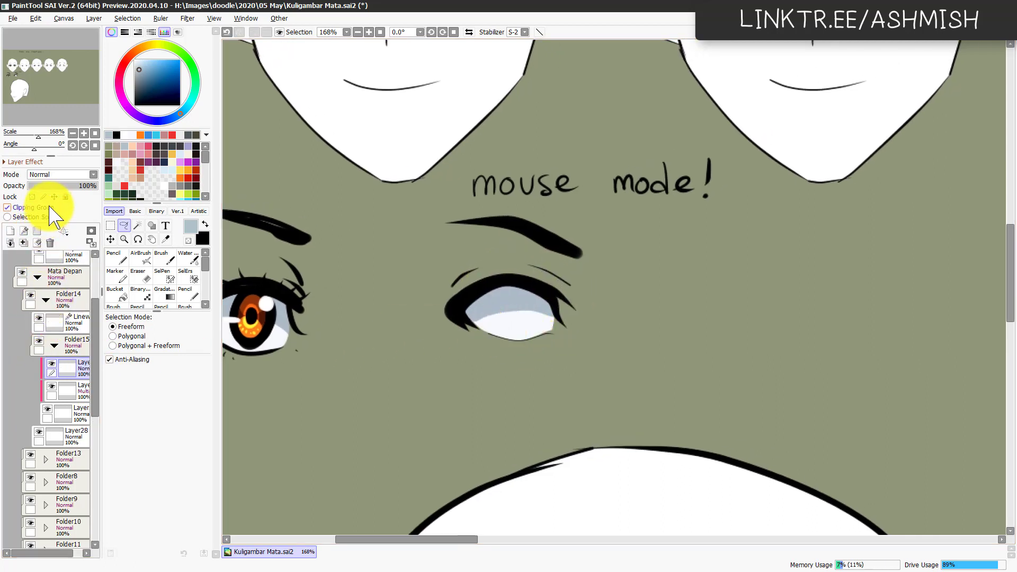
Step: Paint a black iris disc in the middle of the eye opening with a size 38 Pencil
left_click_drag(148, 101, 128, 125)
key("n")
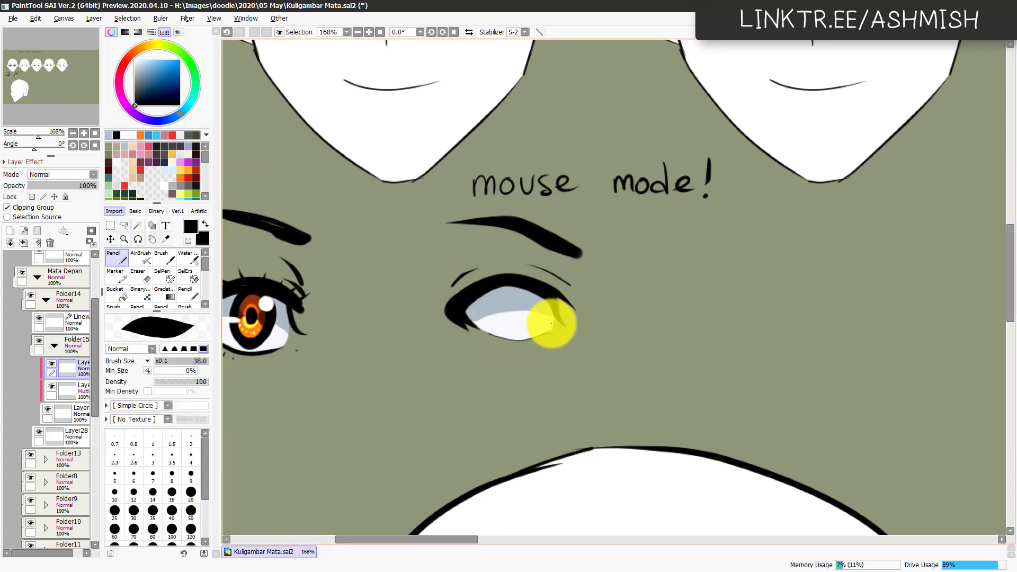
key("ctrl+z")
left_click_drag(531, 320, 514, 300)
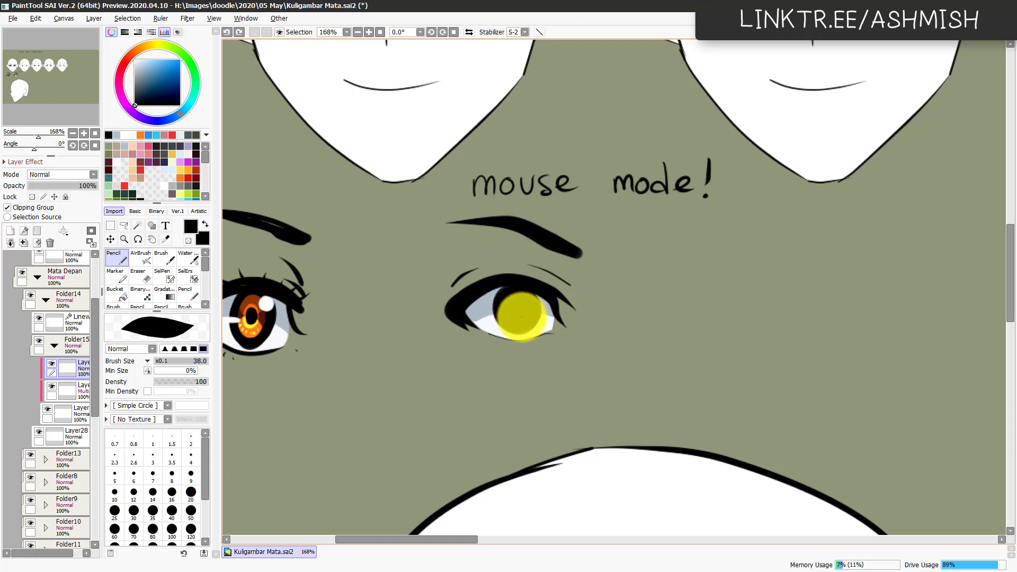
left_click_drag(520, 390, 603, 385)
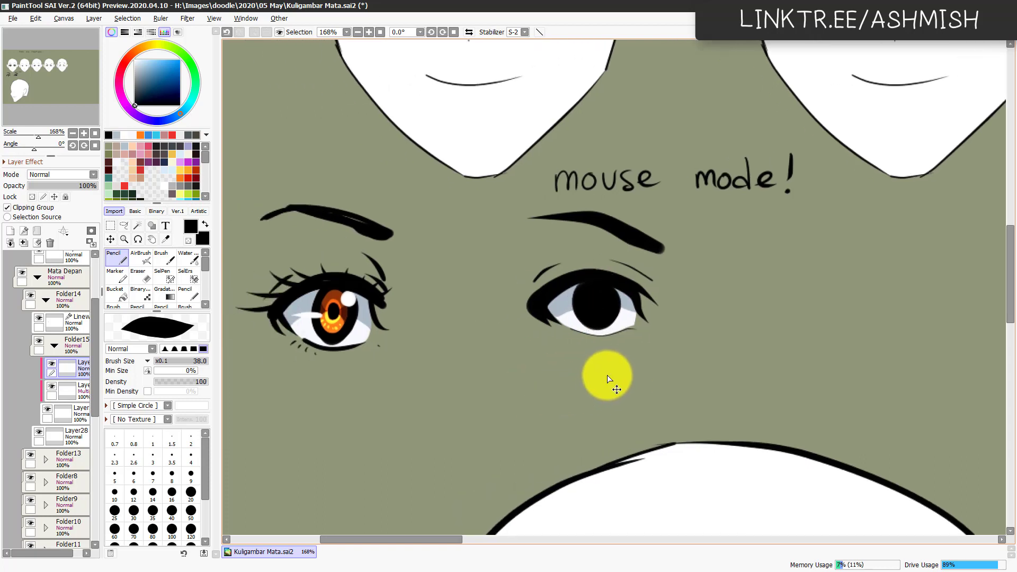
left_click_drag(491, 390, 463, 395)
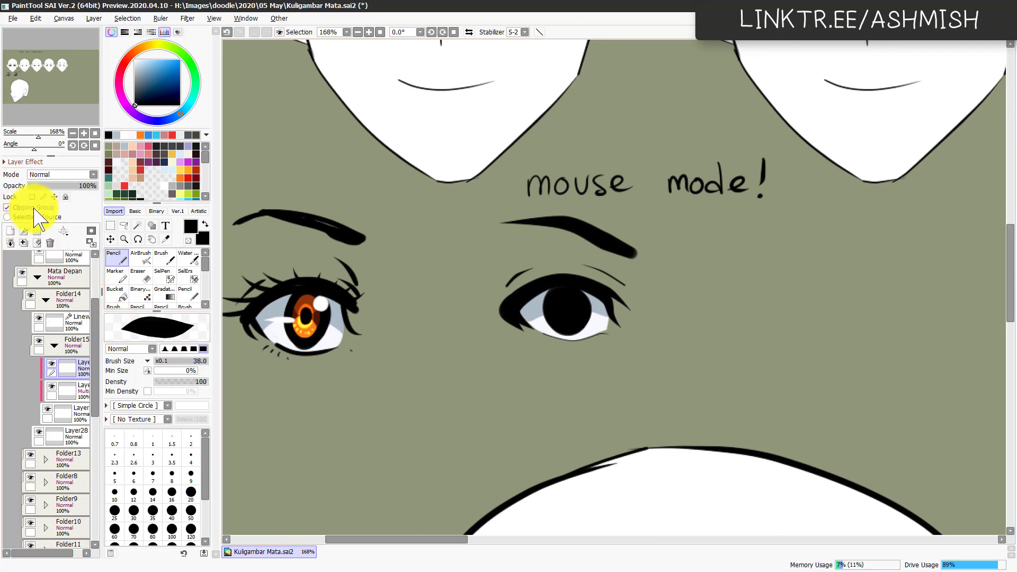
Step: Duplicate the black iris layer and lighten the copy to mid grey with the Hue/Saturation luminance adjustment
left_click(70, 362)
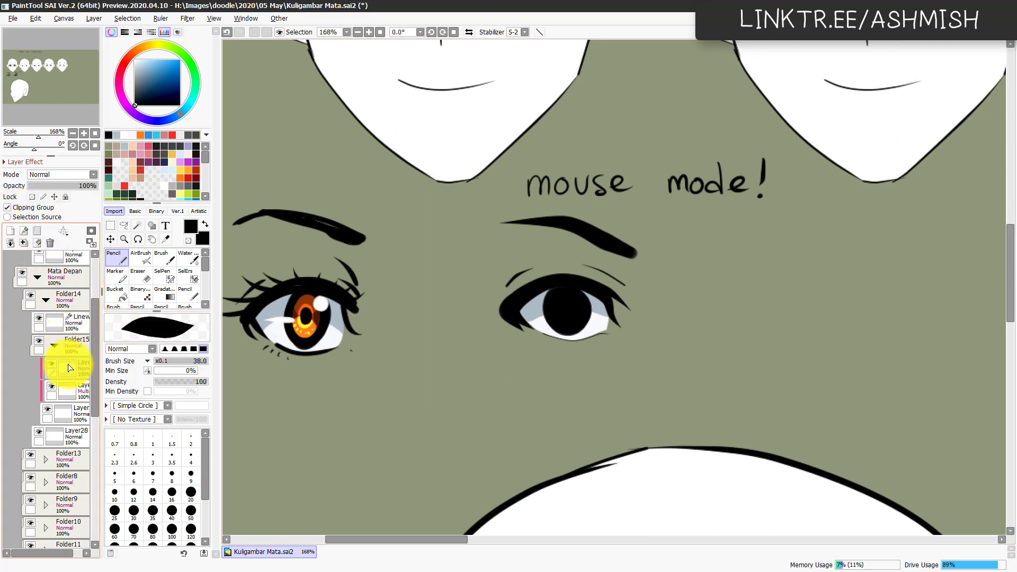
key("ctrl+j")
key("ctrl+u")
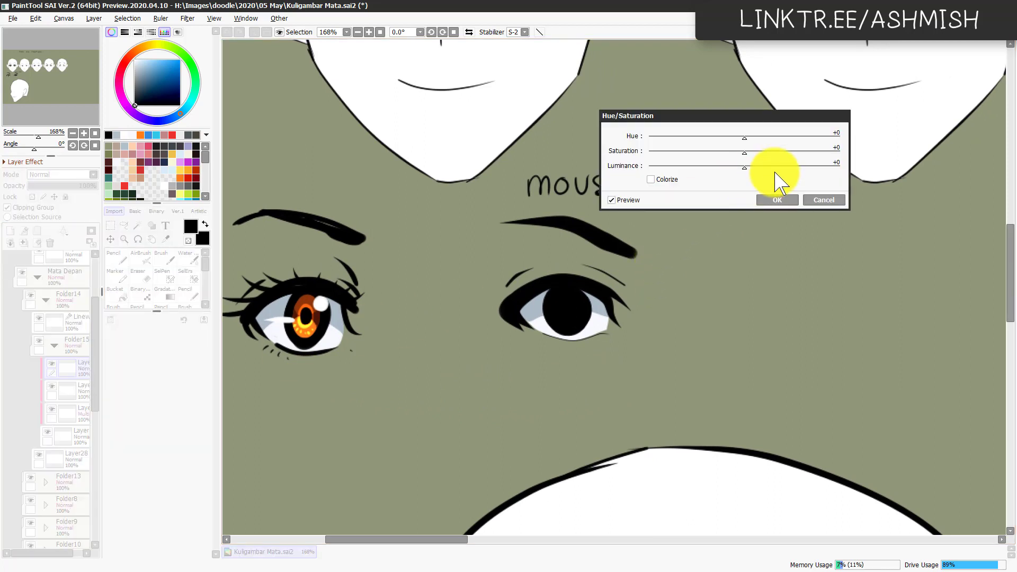
left_click_drag(774, 166, 782, 166)
left_click(777, 200)
Step: Scale down the grey iris copy and centre it inside the black disc, leaving a black rim around it
key("ctrl+t")
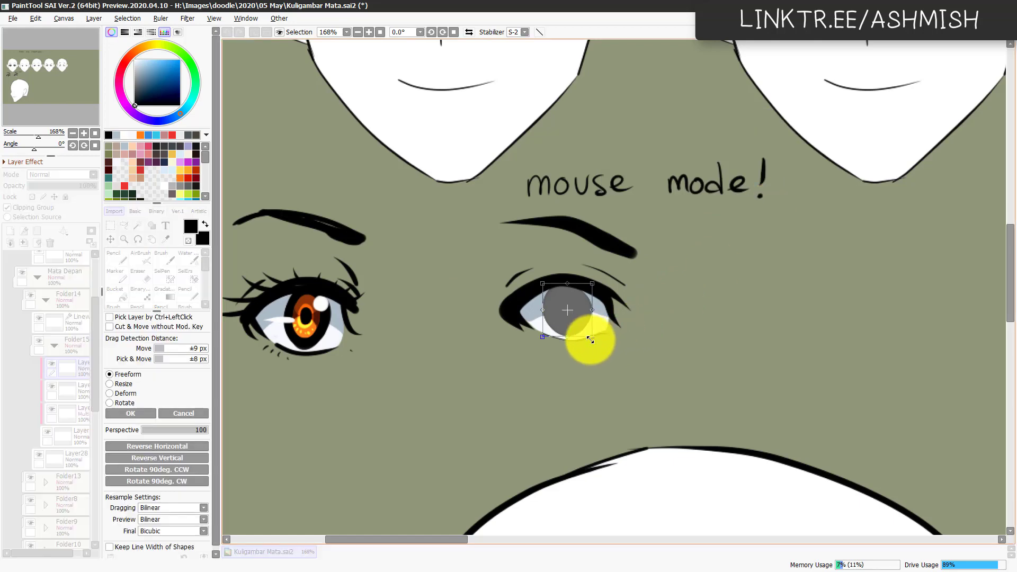
mouse_move(583, 329)
left_mouse_down()
mouse_move(574, 325)
mouse_move(591, 337)
mouse_move(574, 322)
left_mouse_up()
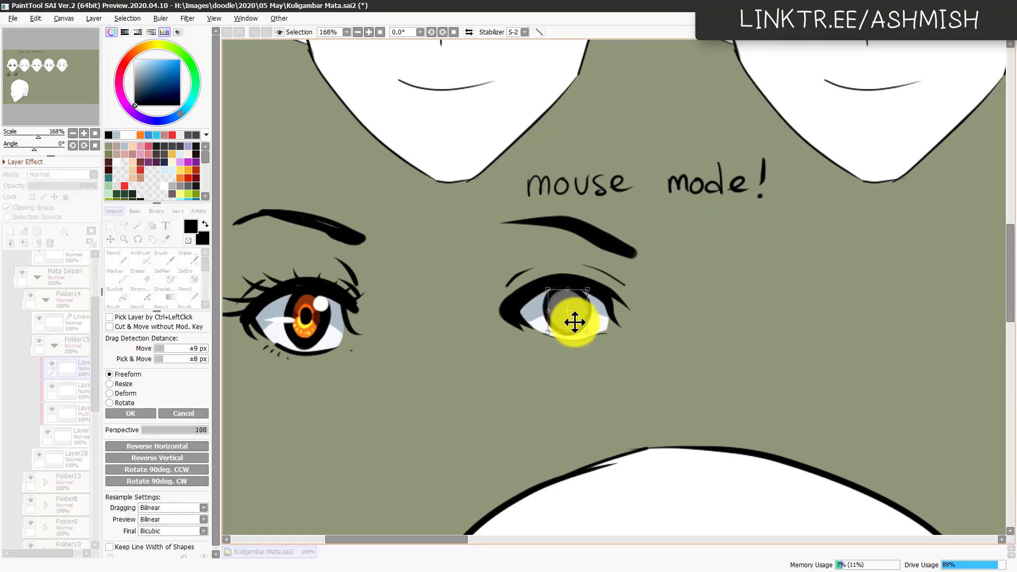
key("Return")
left_click_drag(605, 366, 574, 372)
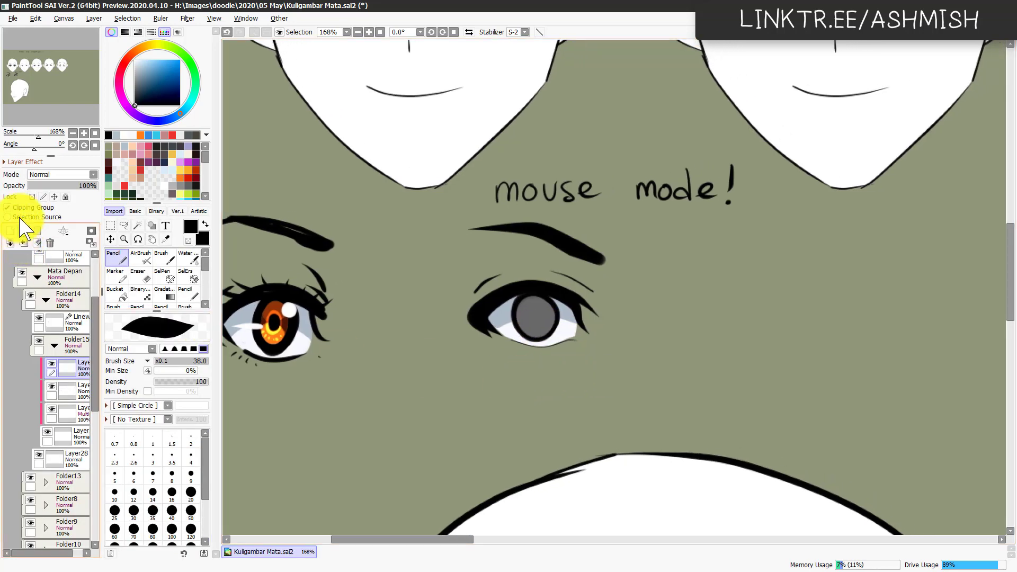
Step: Lock the transparency of the grey iris layer and fill it with yellow-orange
left_click(32, 197)
left_click(191, 170)
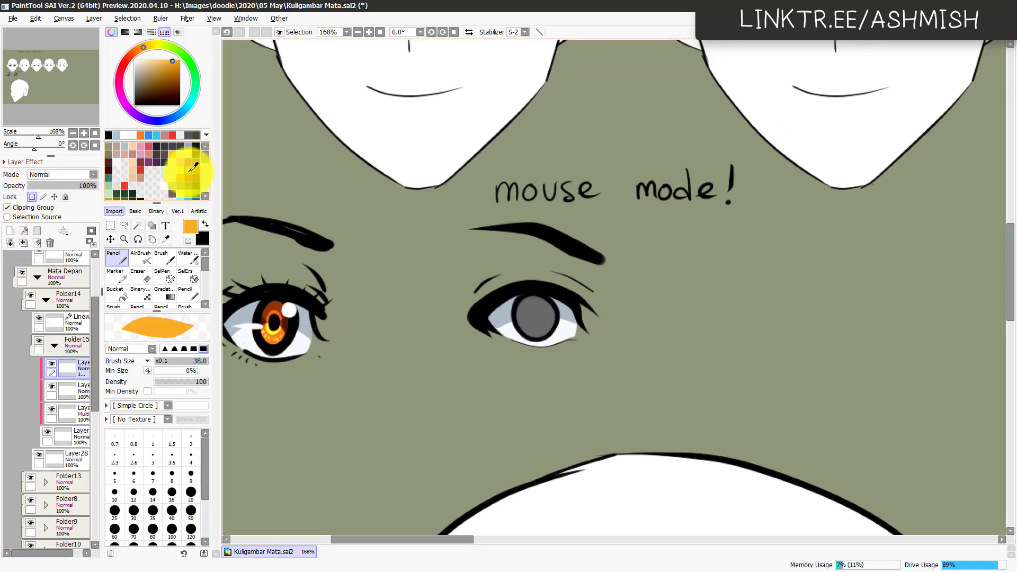
key("ctrl+f")
left_click_drag(479, 252, 472, 252)
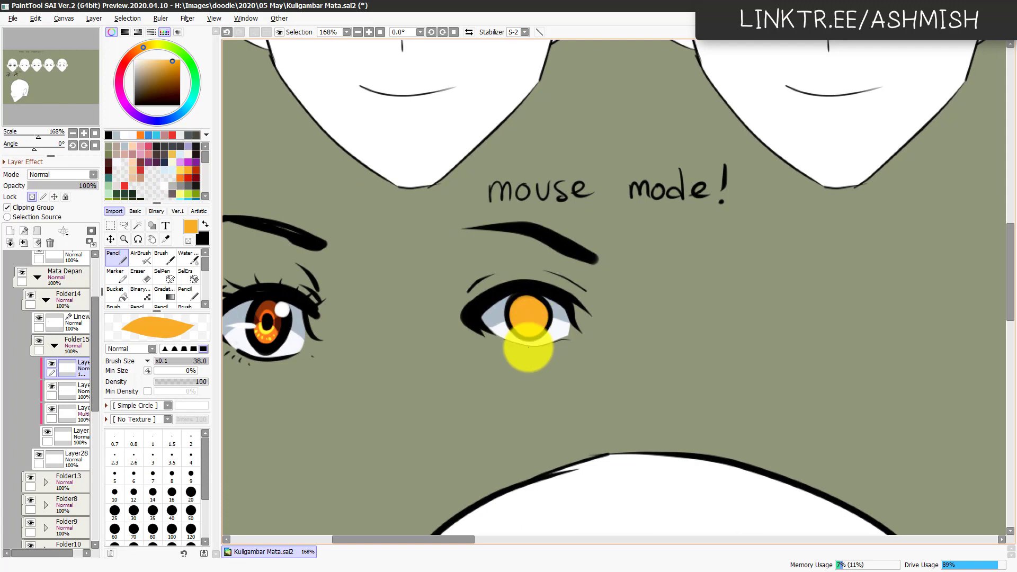
Step: Duplicate the orange iris layer and set the copy's blending mode to Multiply
left_click_drag(71, 382, 70, 359)
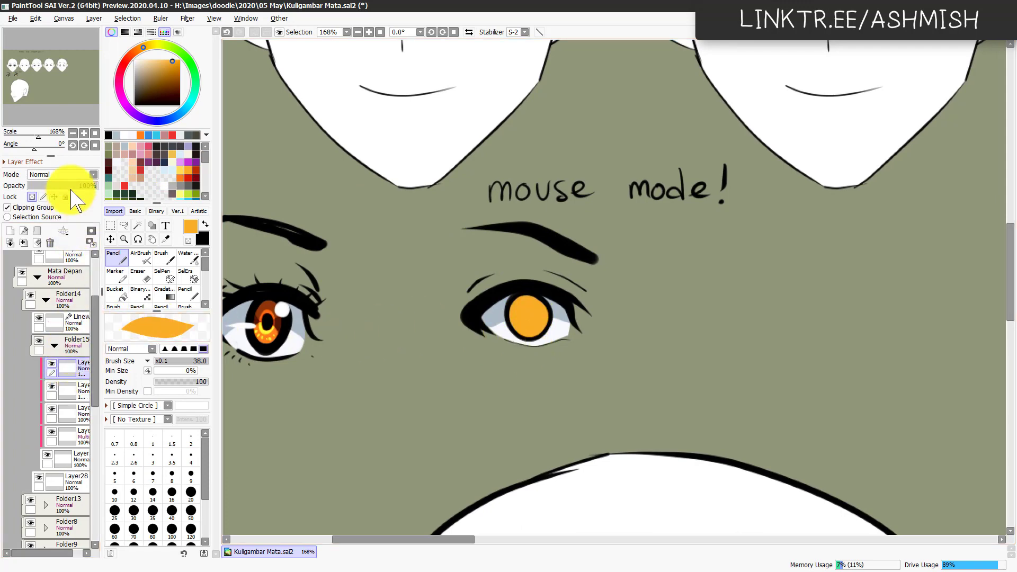
left_click(61, 175)
left_click(26, 185)
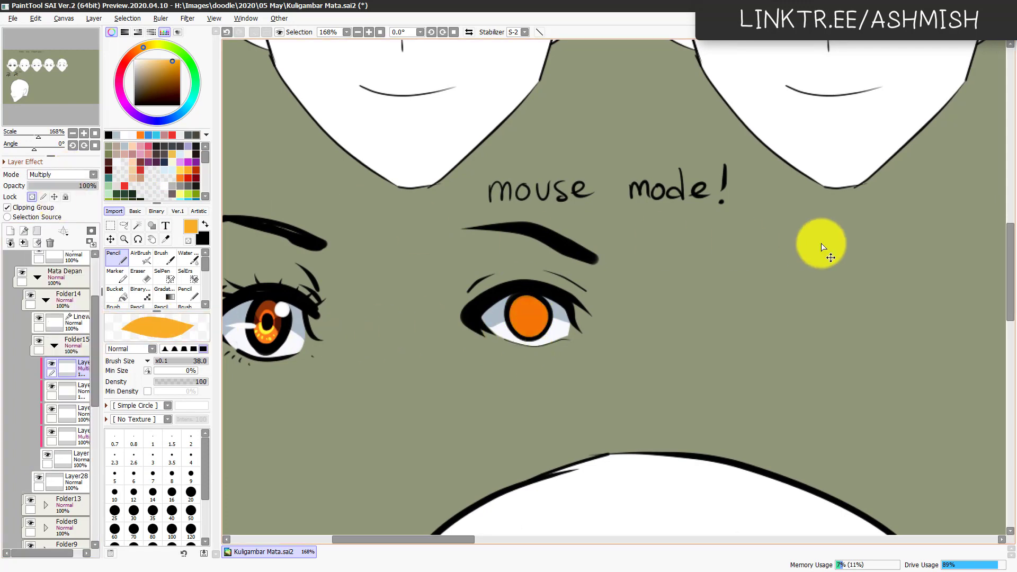
Step: Darken the Multiply iris copy to brown with hue -11, saturation -13 and luminance -44
key("ctrl+u")
mouse_move(722, 166)
left_mouse_down()
mouse_move(703, 166)
mouse_move(731, 153)
mouse_move(721, 152)
mouse_move(724, 138)
mouse_move(738, 138)
mouse_move(704, 170)
left_mouse_up()
left_click(728, 153)
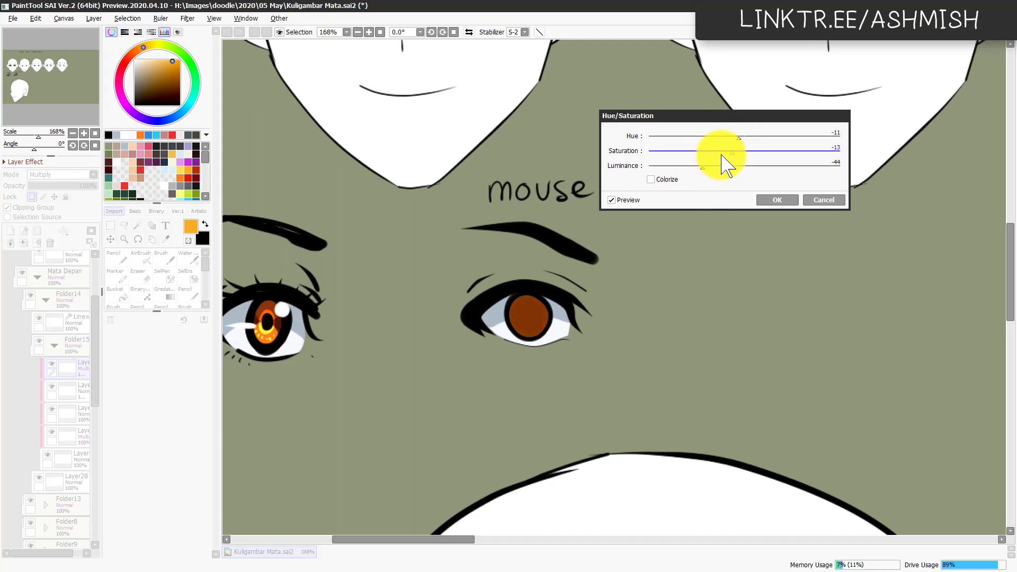
left_click(776, 202)
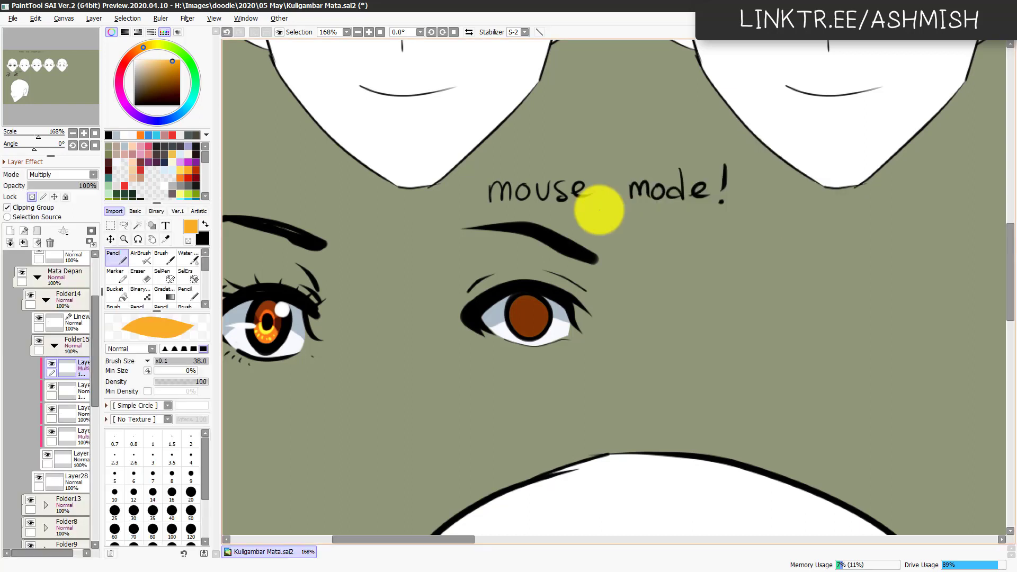
Step: Erase the lower part of the brown iris shadow with a size 45 Eraser and duplicate the shadow layer
key("e")
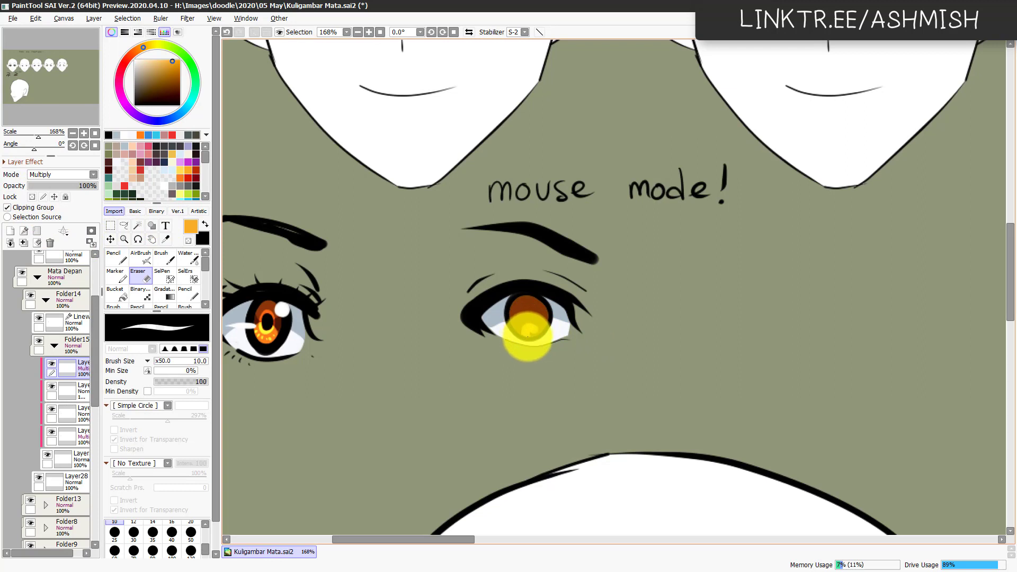
left_click_drag(531, 334, 517, 329)
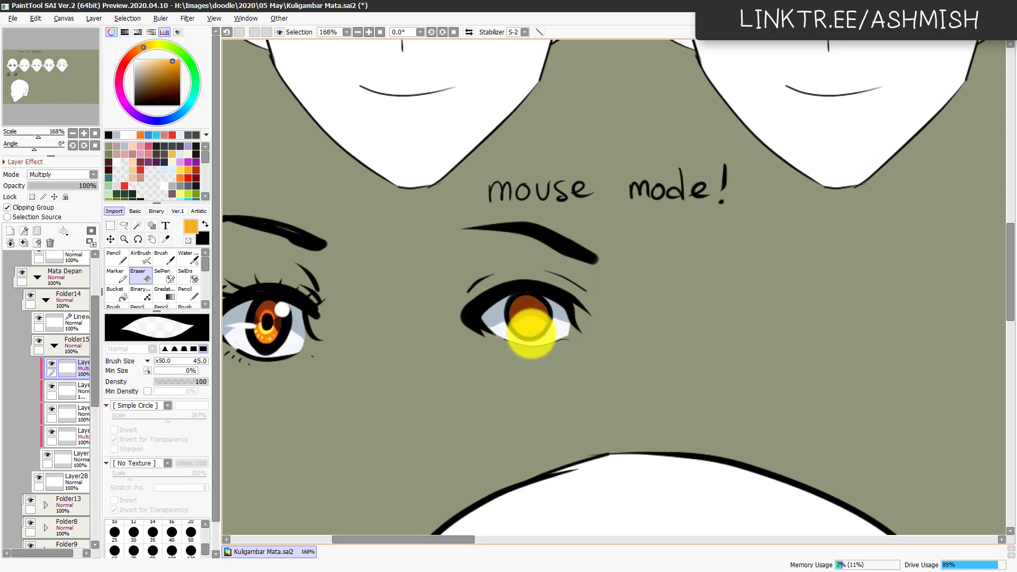
key("ctrl+j")
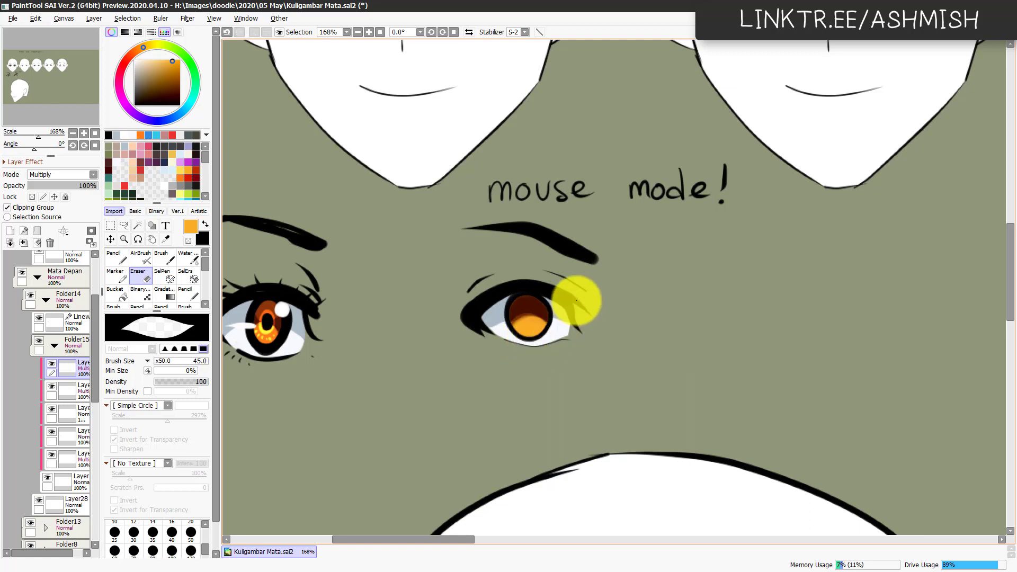
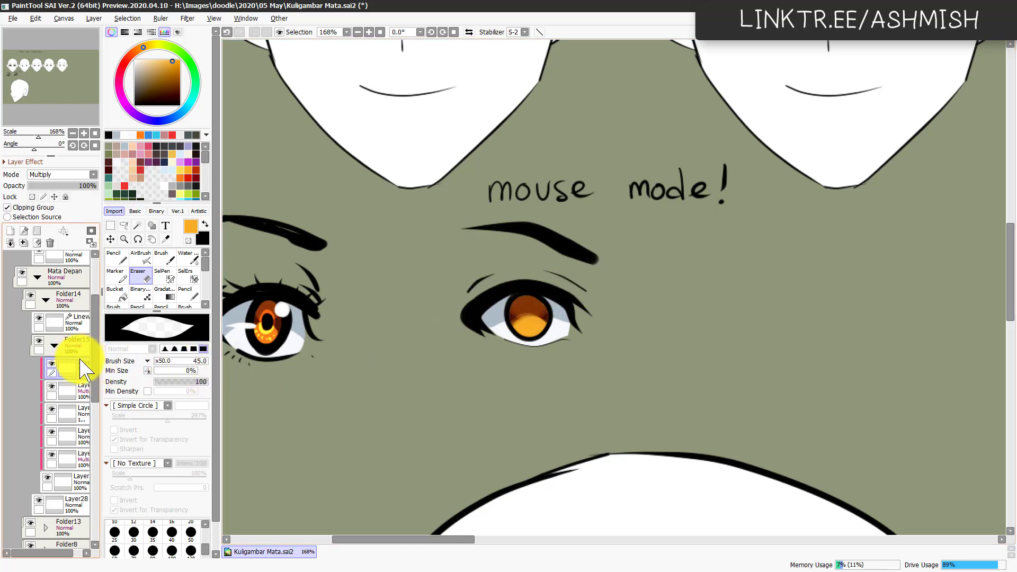
Step: Add a clipped Normal layer above the iris shadows and paint a small black pupil in the iris centre
key("ctrl+shift+n")
left_click(49, 210)
left_click(110, 136)
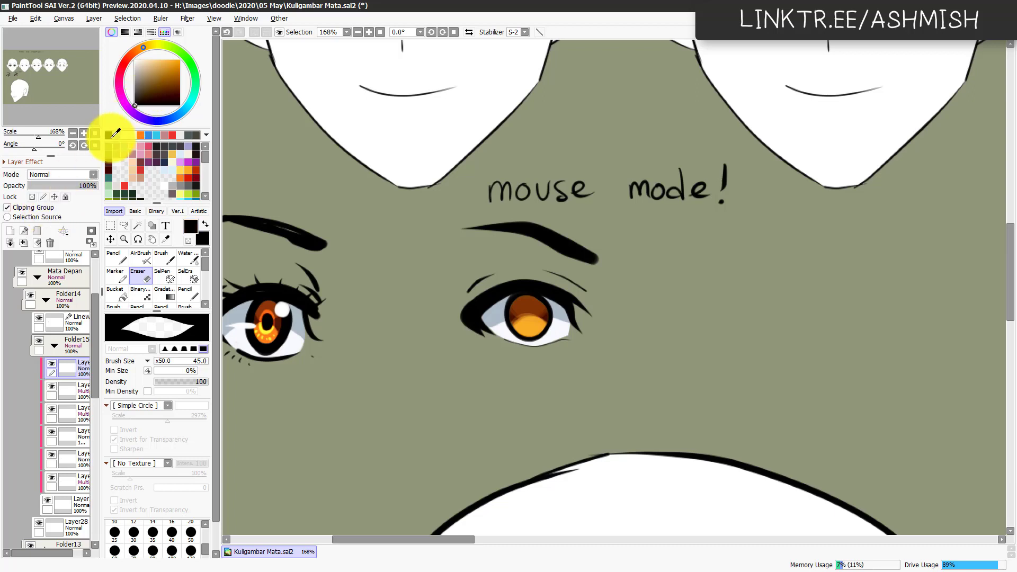
key("n")
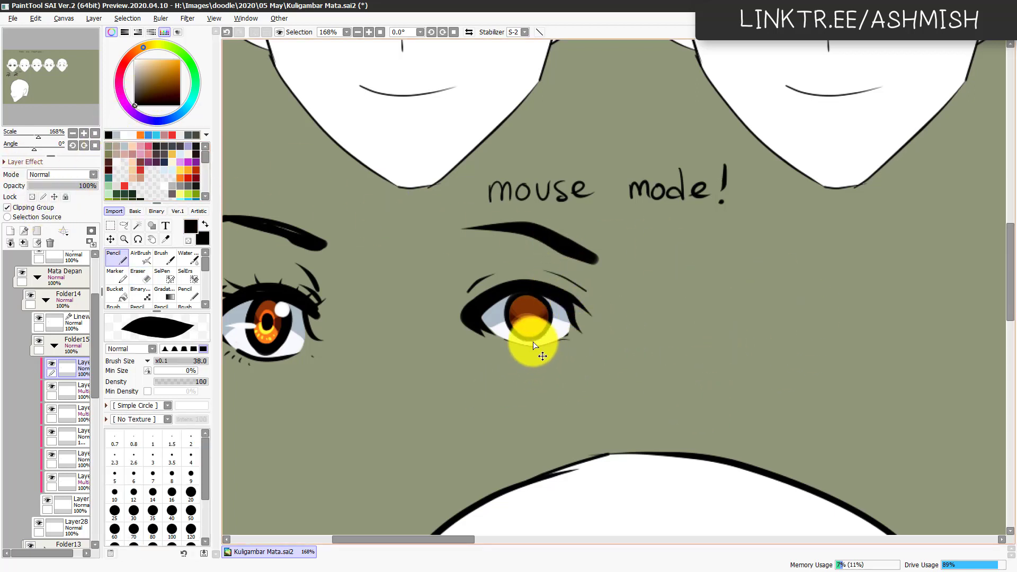
key("ctrl+z")
left_click_drag(518, 323, 529, 320)
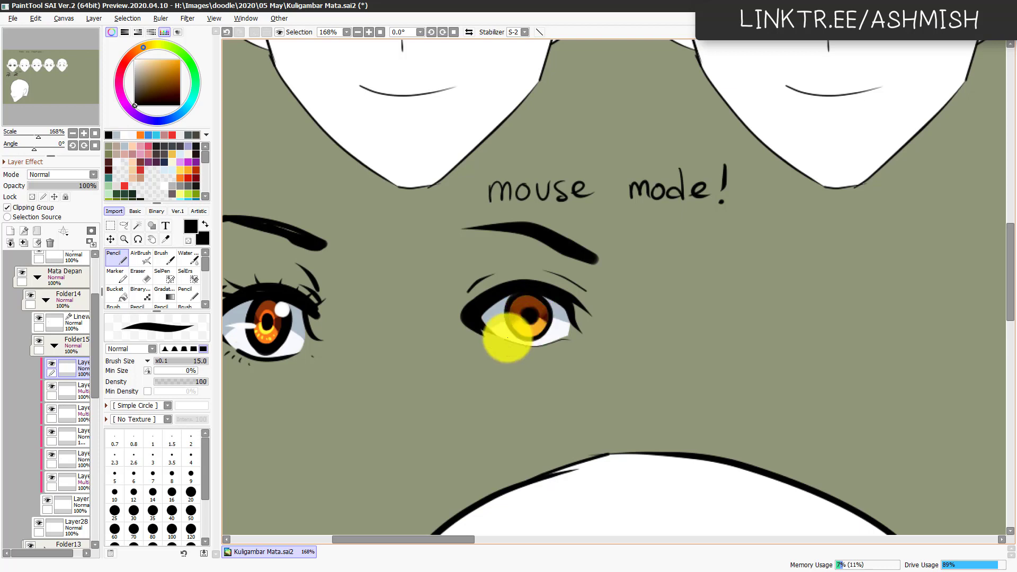
Step: Add a new clipped layer above the pupil and set its blending mode to Overlay
left_click(10, 230)
left_click(36, 208)
left_click(63, 175)
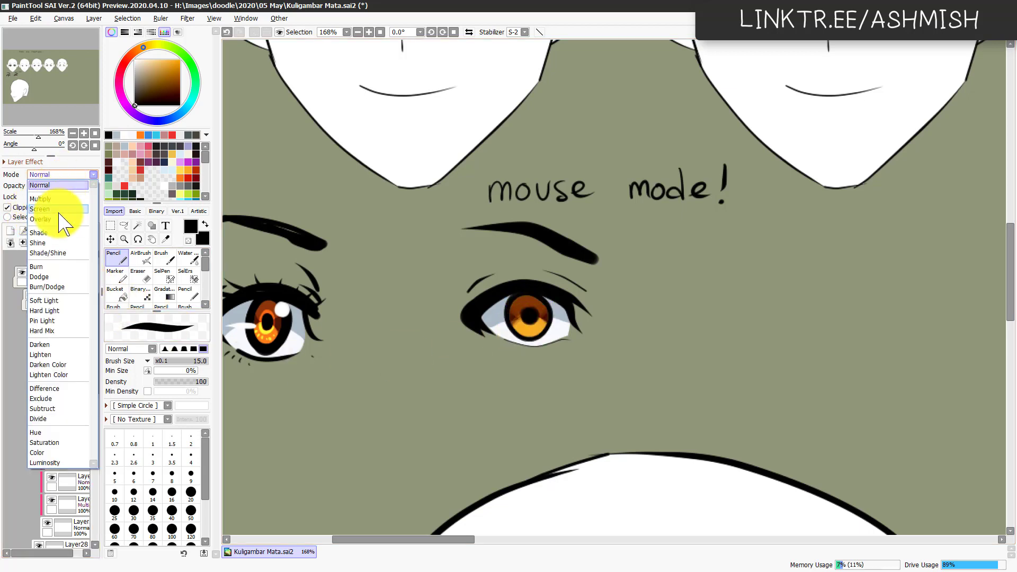
left_click(58, 212)
Step: Paint white glow strokes over the iris around the pupil on the Overlay layer, varying the Pencil size
left_click(132, 154)
left_click_drag(124, 33, 122, 33)
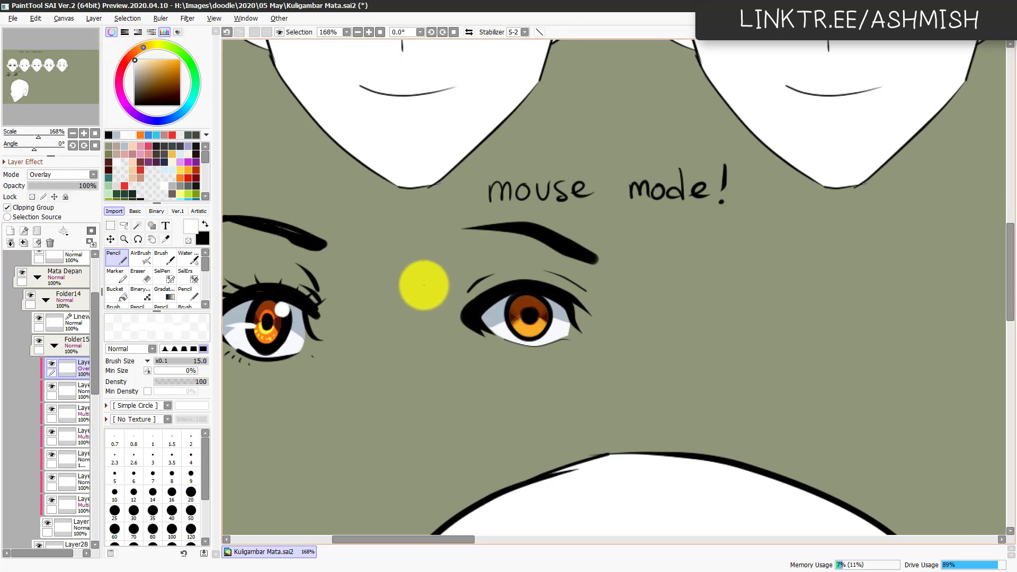
mouse_move(520, 304)
left_mouse_down("ctrl+alt")
mouse_move(537, 306)
mouse_move(538, 320)
left_mouse_up("ctrl+alt")
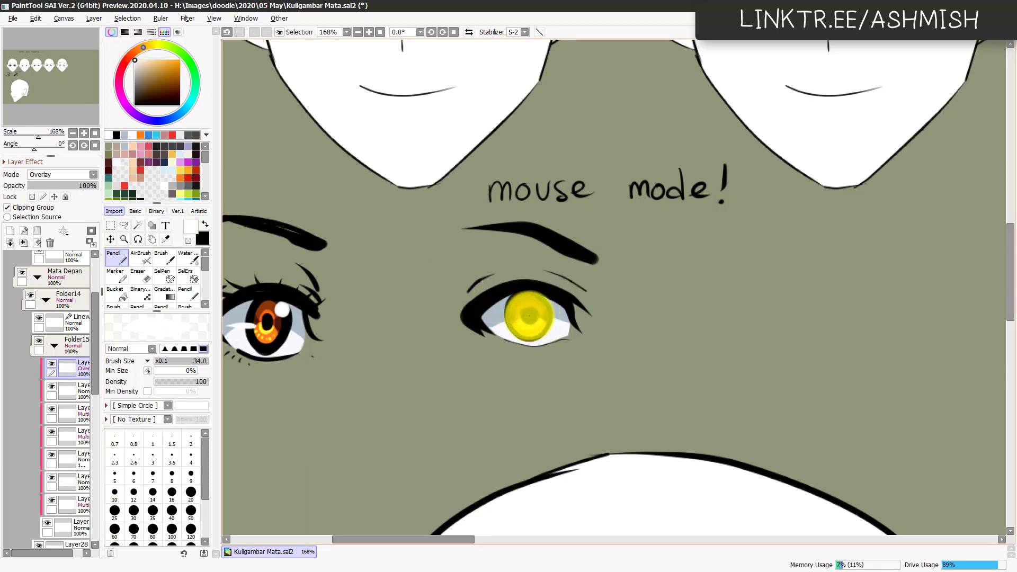
mouse_move(529, 320)
left_mouse_down("ctrl+alt")
mouse_move(537, 317)
mouse_move(528, 318)
left_mouse_up("ctrl+alt")
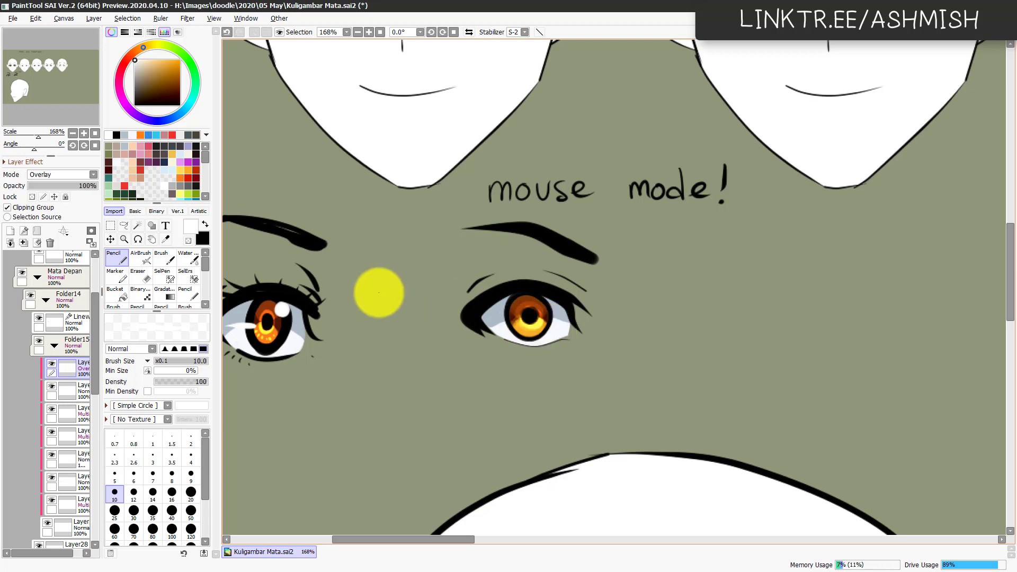
Step: Add a clipped Normal layer above the Overlay layer and choose a near-white cream colour
key("ctrl+shift+n")
left_click(45, 210)
left_click_drag(126, 101, 136, 62)
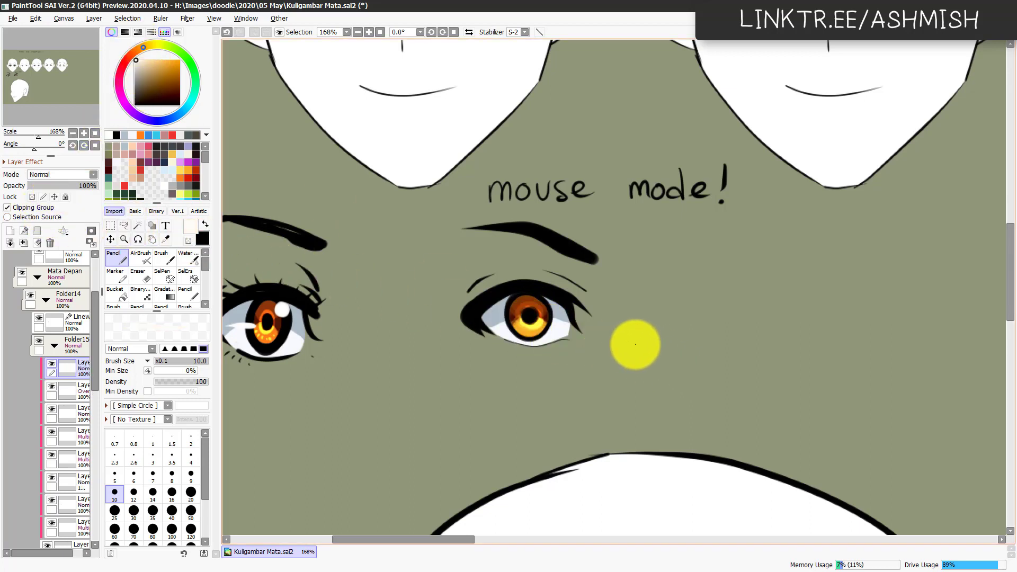
Step: Paint a round near-white highlight to the upper right of the pupil with a size 20 Pencil
left_click_drag(633, 343, 659, 348, "ctrl+alt")
left_click(525, 314)
key("ctrl+z")
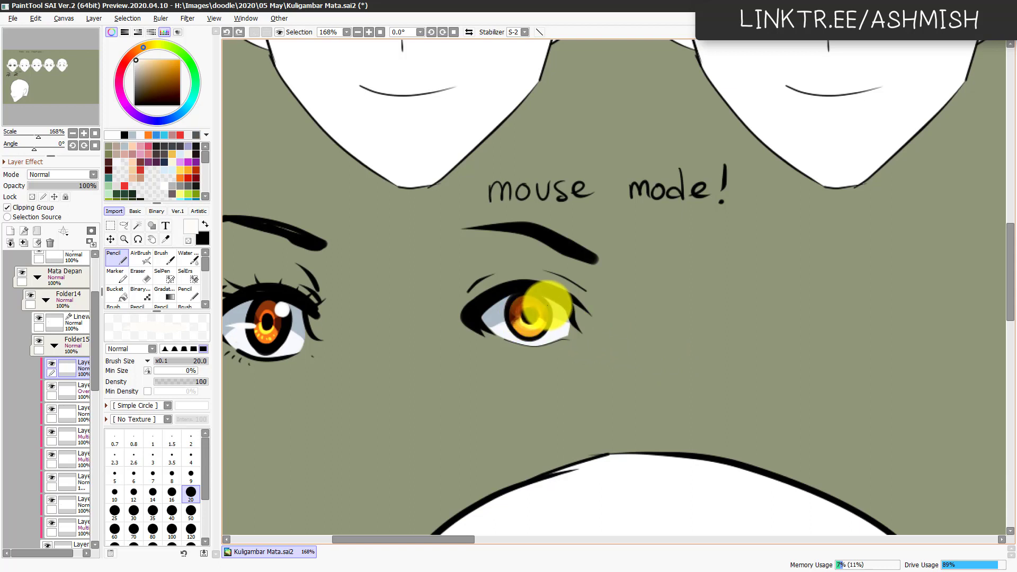
left_click_drag(545, 302, 506, 321)
Step: Add a small pointed near-white reflection on the left side of the iris, using the Lasso, and deselect
left_click_drag(593, 306, 514, 319)
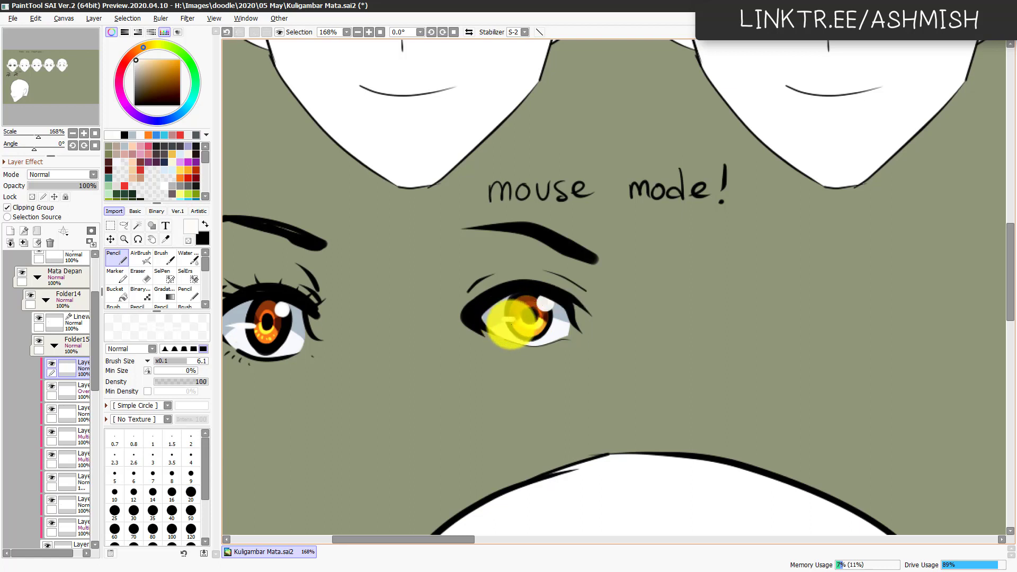
key("l")
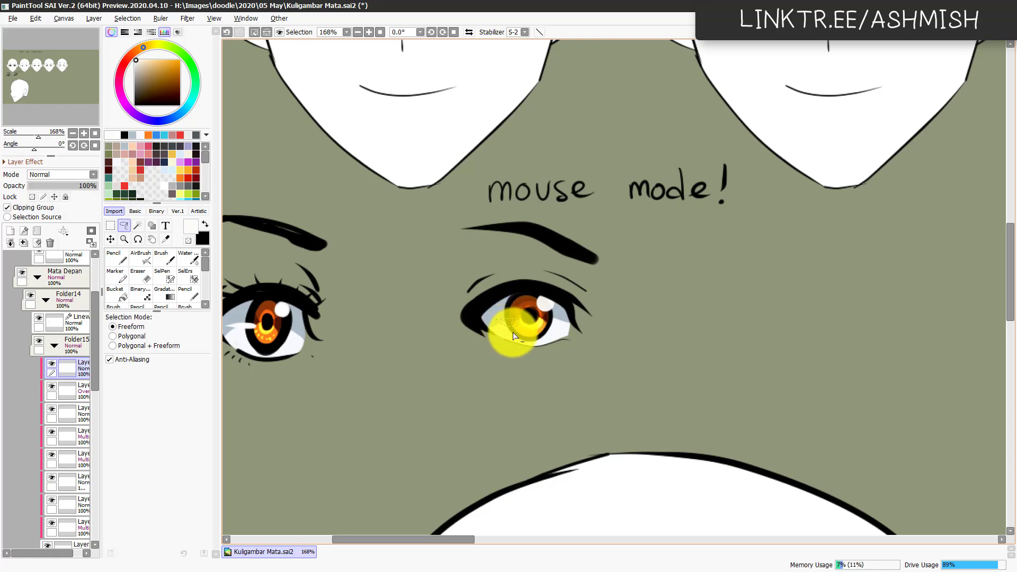
key("ctrl+d")
Step: Add a new unclipped Normal layer above the highlight layer and choose the Pencil with black
left_click_drag(577, 361, 608, 359)
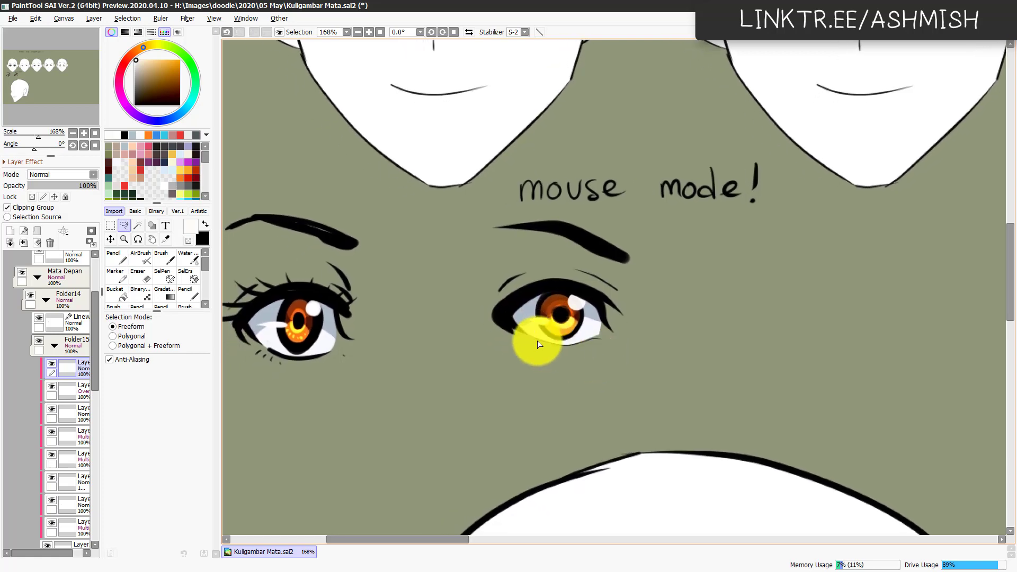
scroll(568, 367, "down", 3)
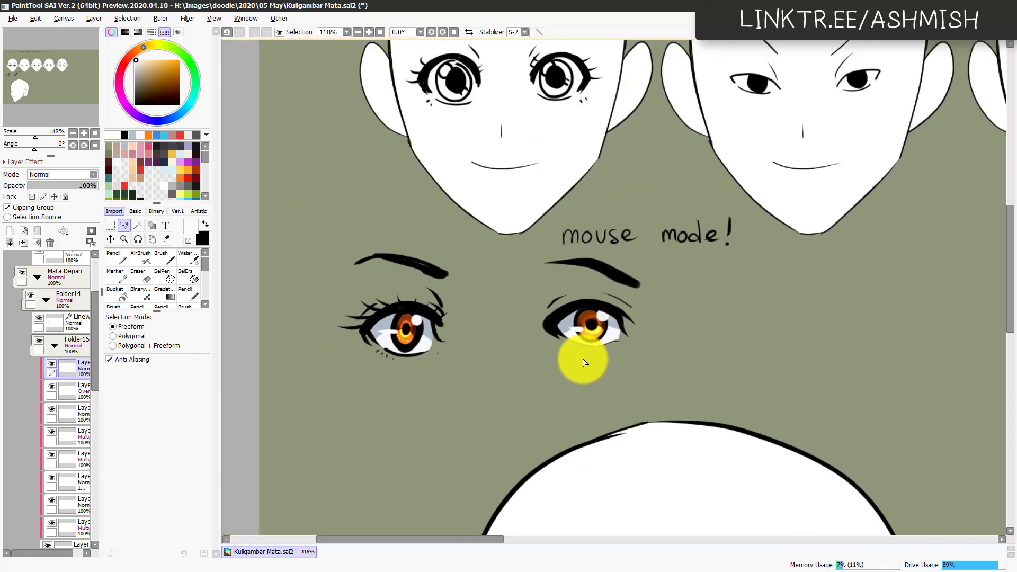
scroll(582, 370, "up", 2)
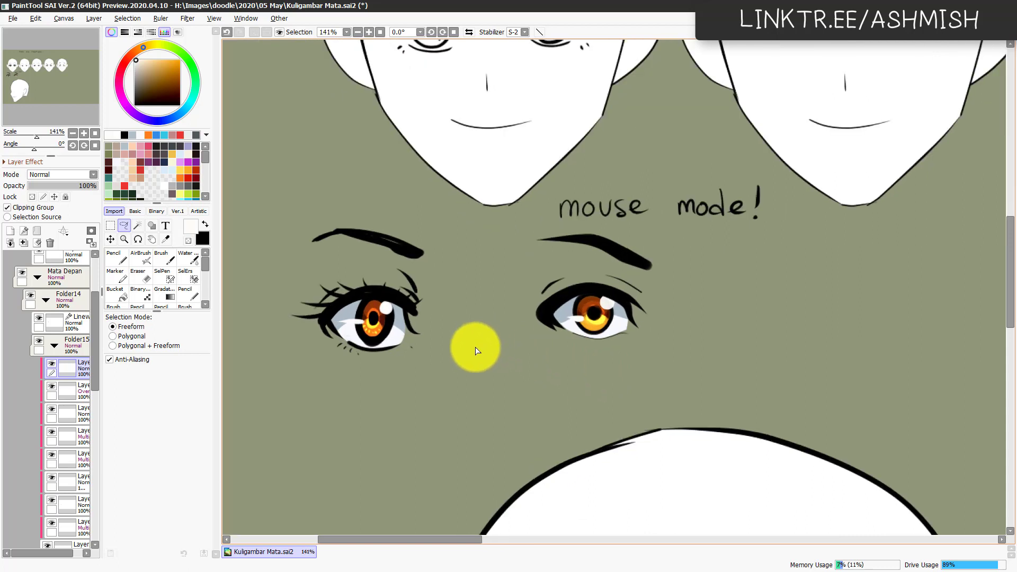
key("ctrl+shift+n")
left_click(125, 134)
key("n")
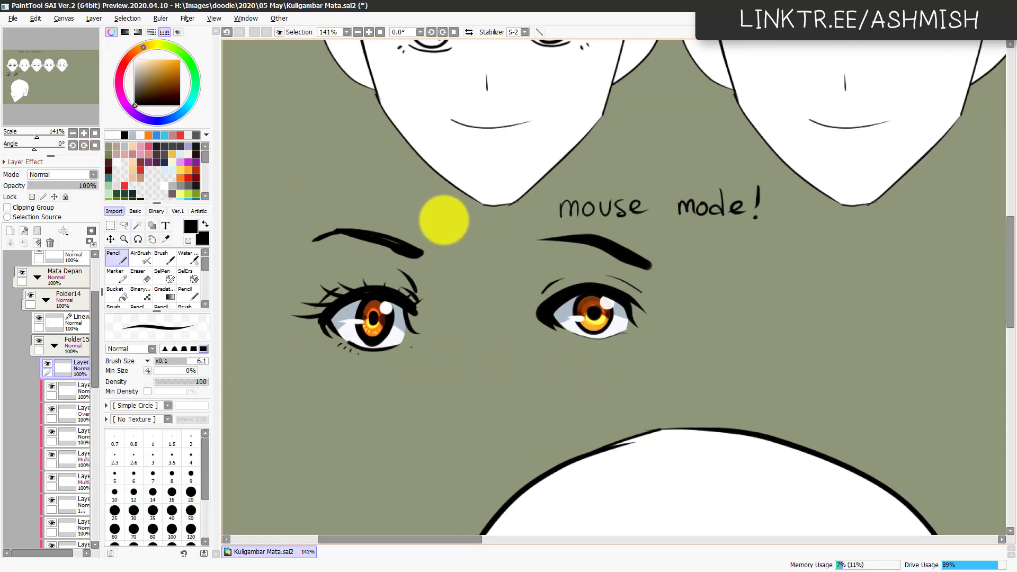
mouse_move(574, 331)
left_mouse_down()
mouse_move(539, 309)
mouse_move(494, 318)
mouse_move(524, 307)
left_mouse_up()
key("ctrl+z")
key("ctrl+z")
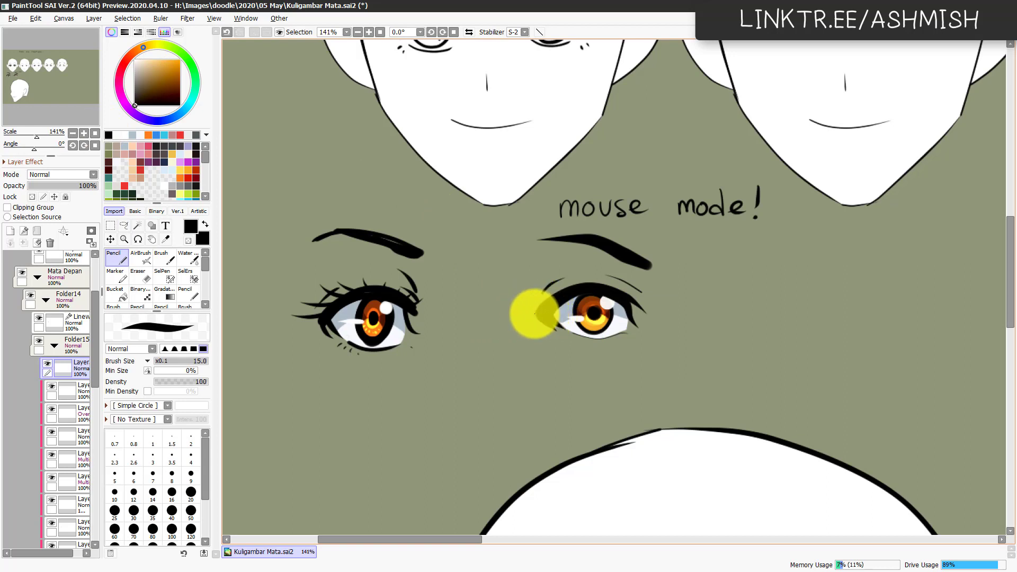
left_click_drag(525, 305, 497, 311)
key("ctrl+z")
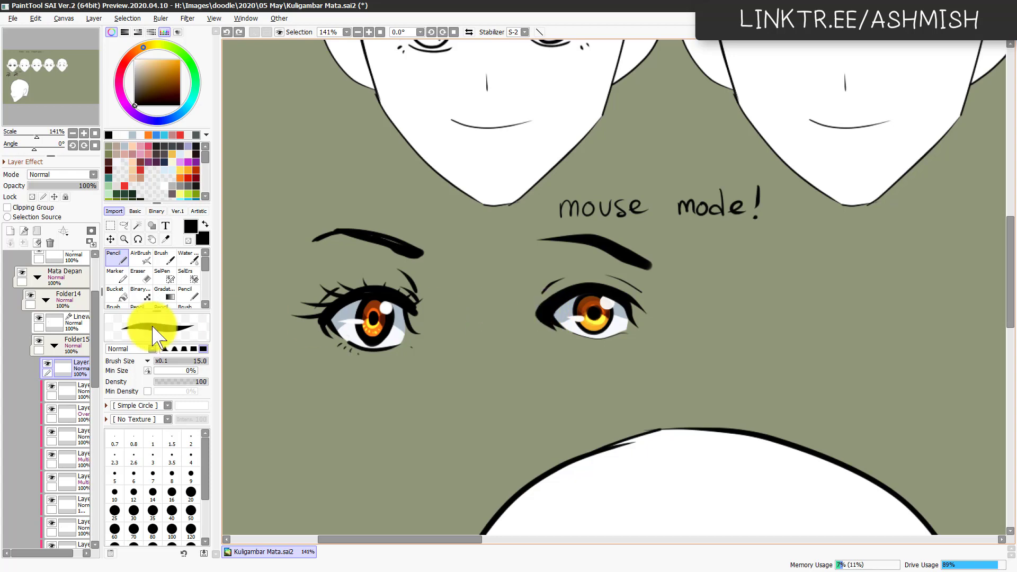
Step: Add a new Linework layer above the eye's existing linework layer and choose the Curve tool at size 9
left_click(53, 322)
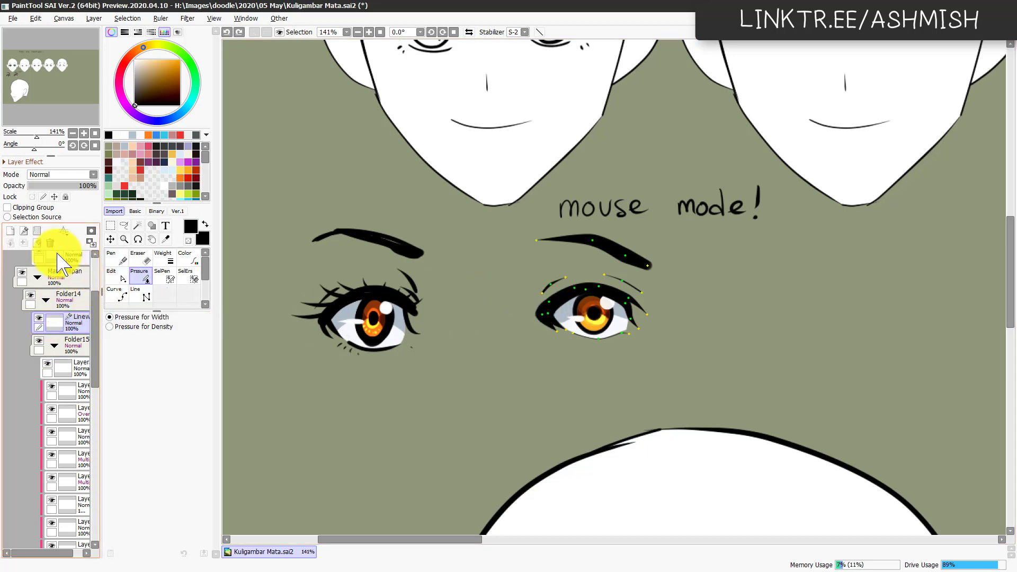
left_click(24, 230)
left_click(122, 295)
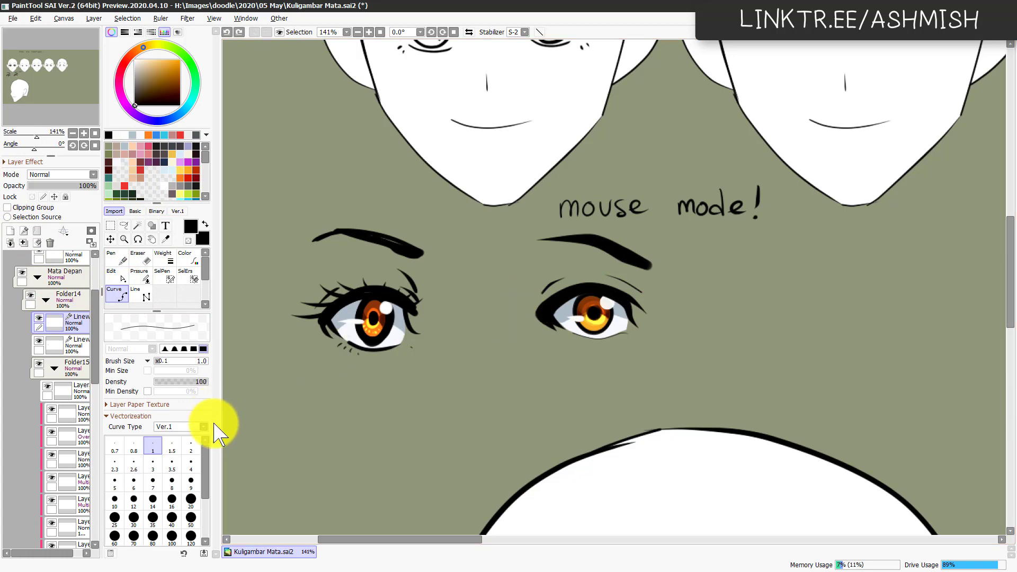
left_click(189, 481)
Step: Draw several short curved upper lashes at the outer corner of the "mouse mode!" eye and taper their tips to 0% with the Pressure tool
left_click(541, 307)
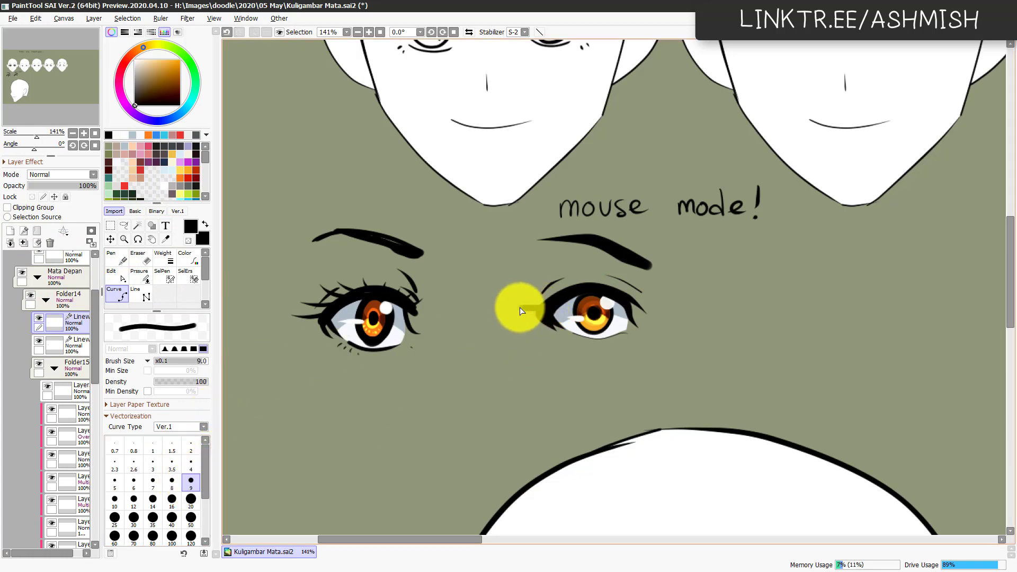
double_click(520, 309)
key("shift")
mouse_move(520, 308)
left_mouse_down()
mouse_move(510, 309)
mouse_move(550, 295)
left_mouse_up()
key("n")
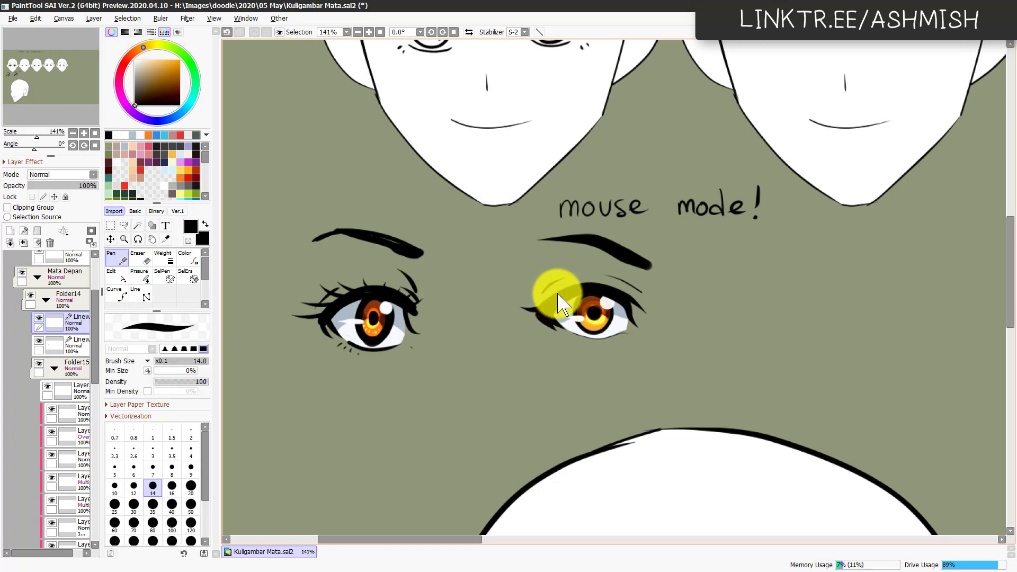
key("q")
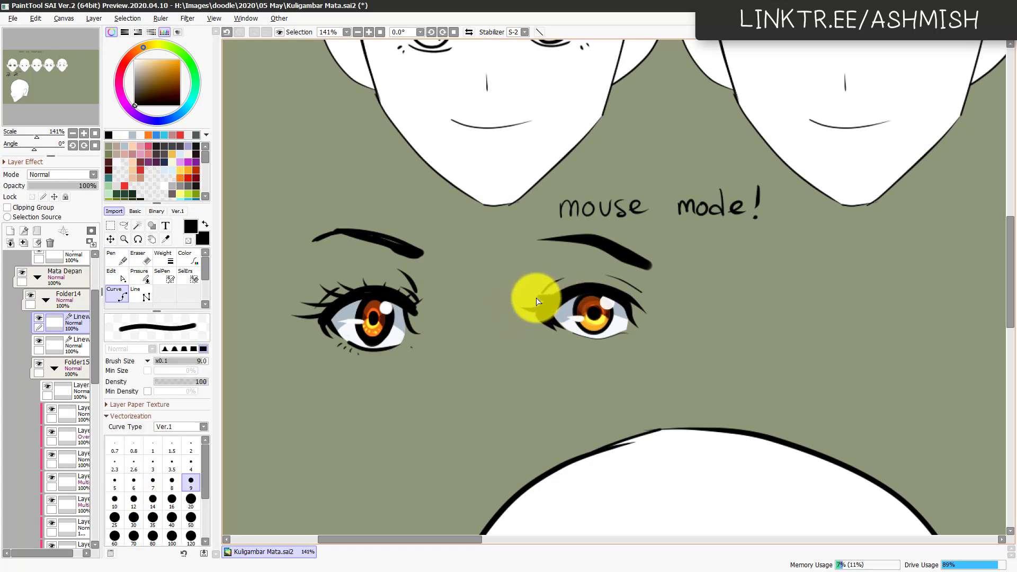
key("r")
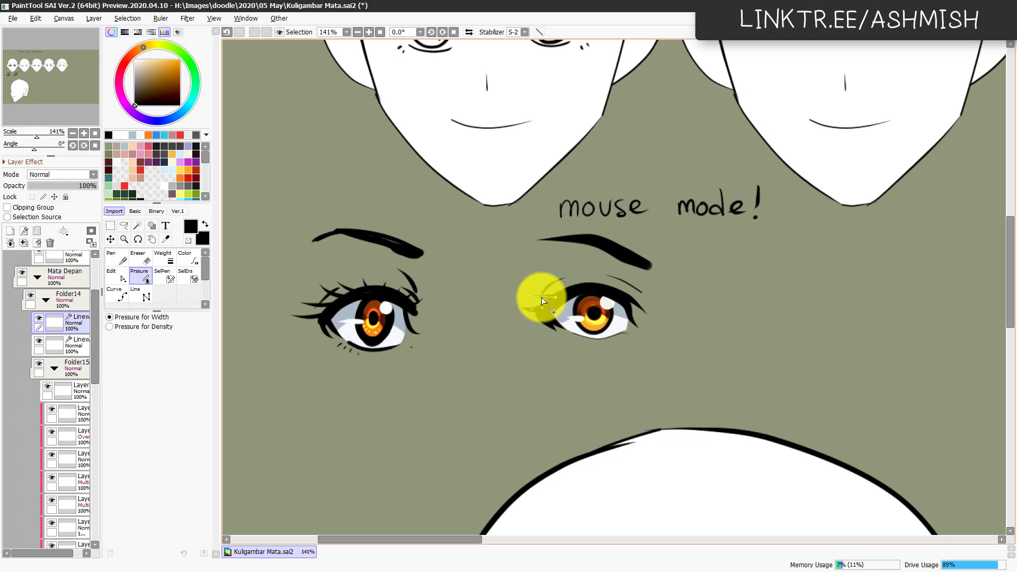
key("q")
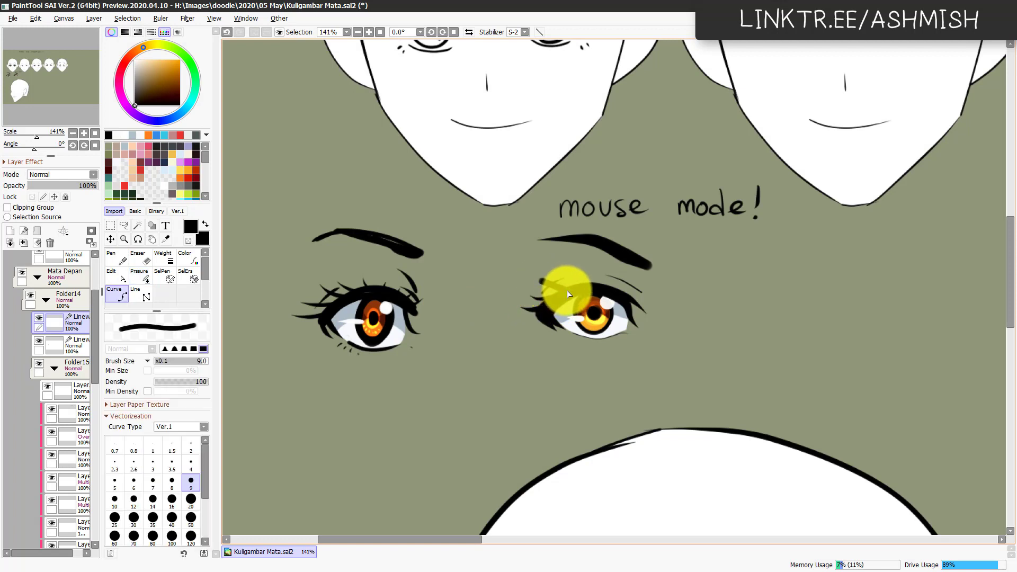
key("r")
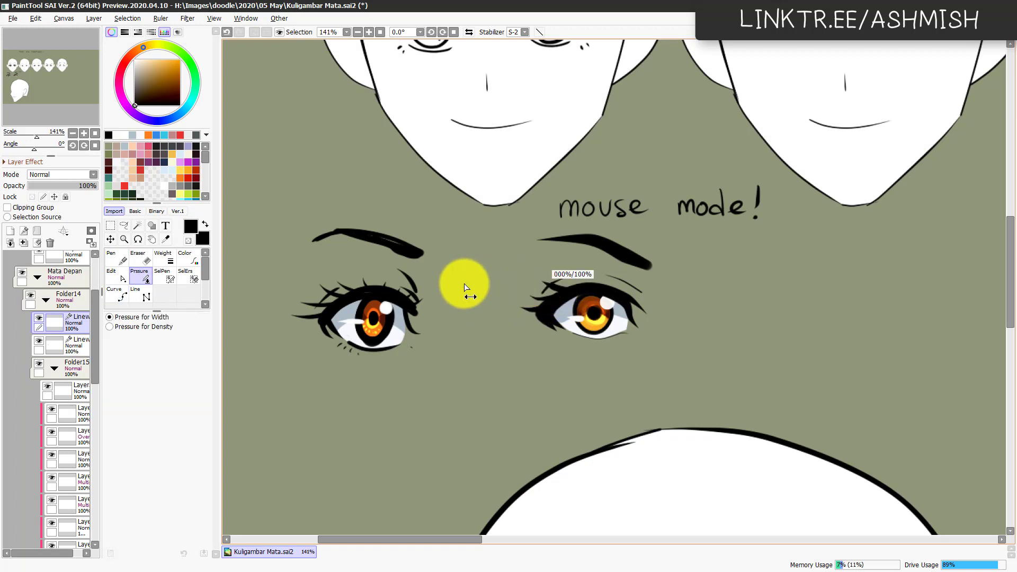
left_click_drag(551, 287, 541, 284)
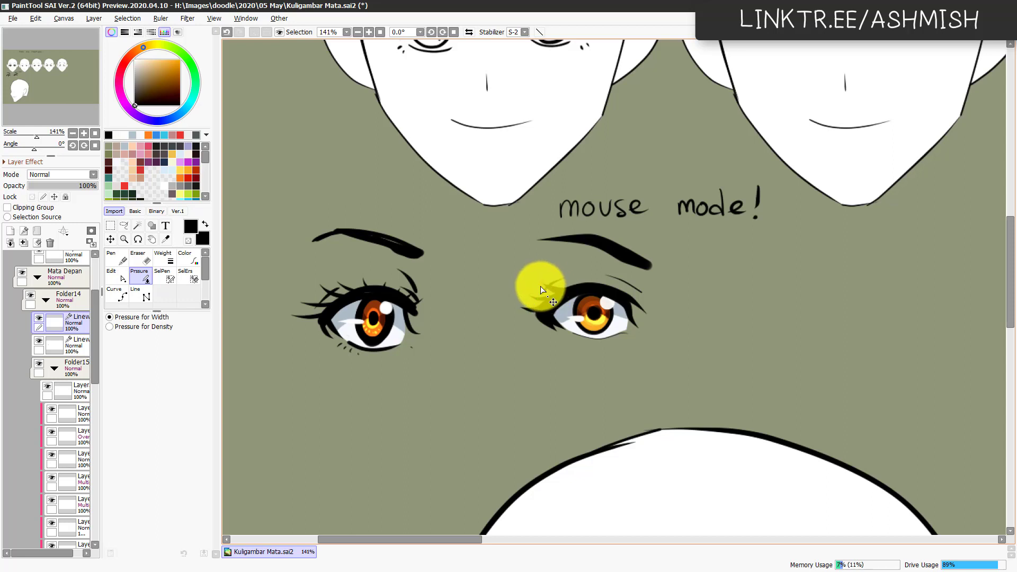
Step: Draw a few small size 2 curved lashes below the outer part of the lower lid and taper their ends with the Pressure tool
key("q")
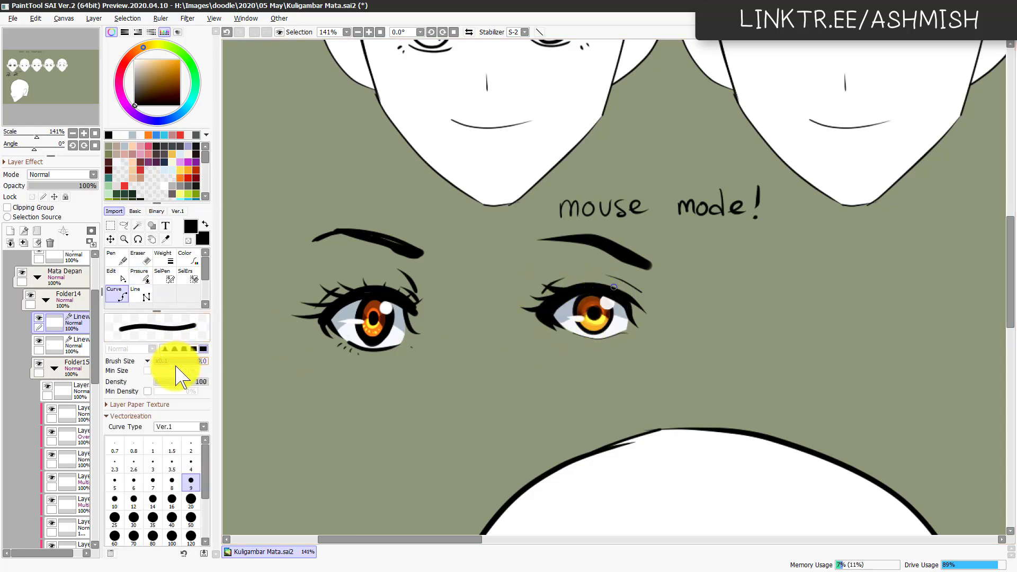
left_click(191, 446)
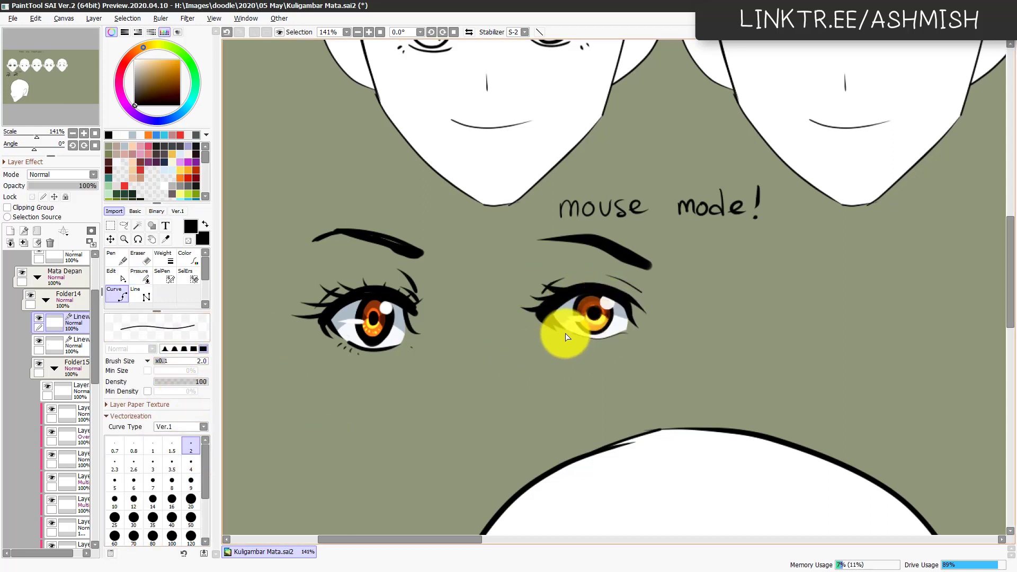
key("w")
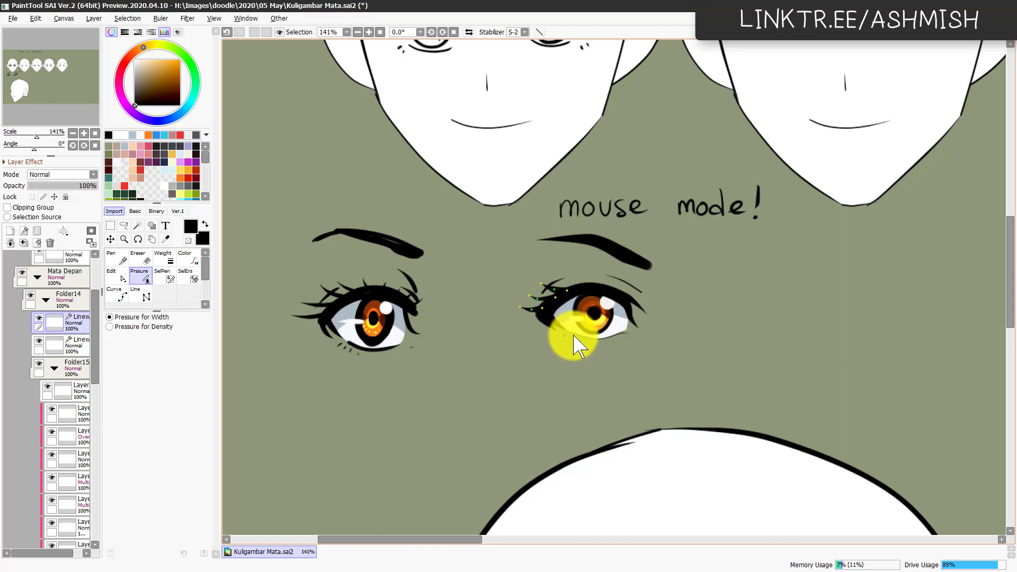
key("q")
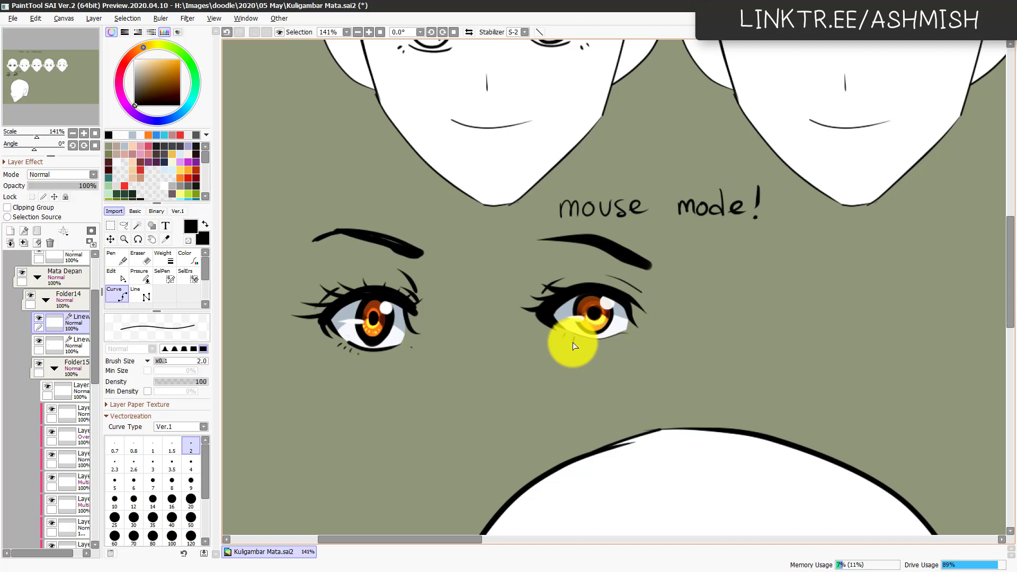
key("w")
key("q")
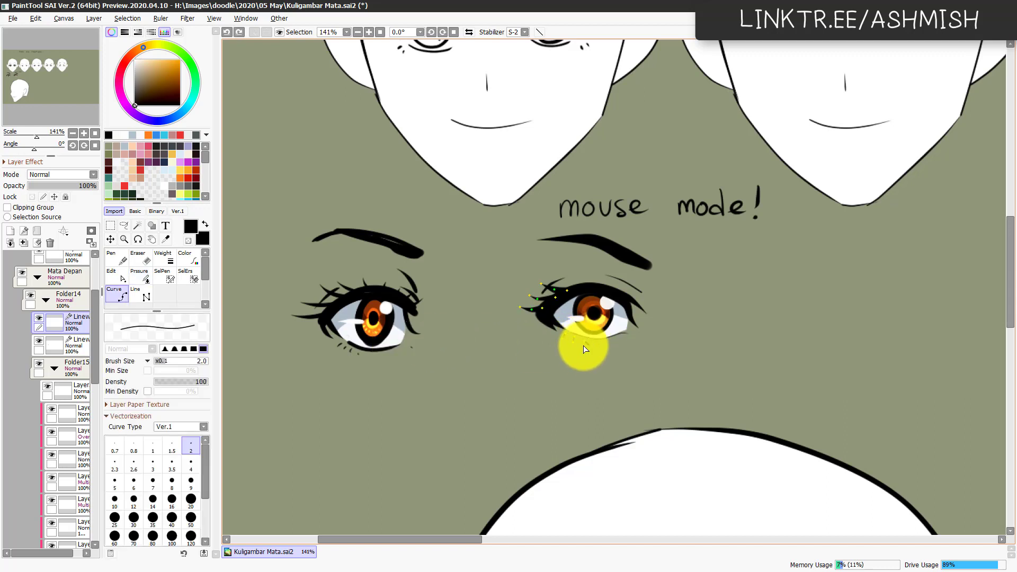
key("w")
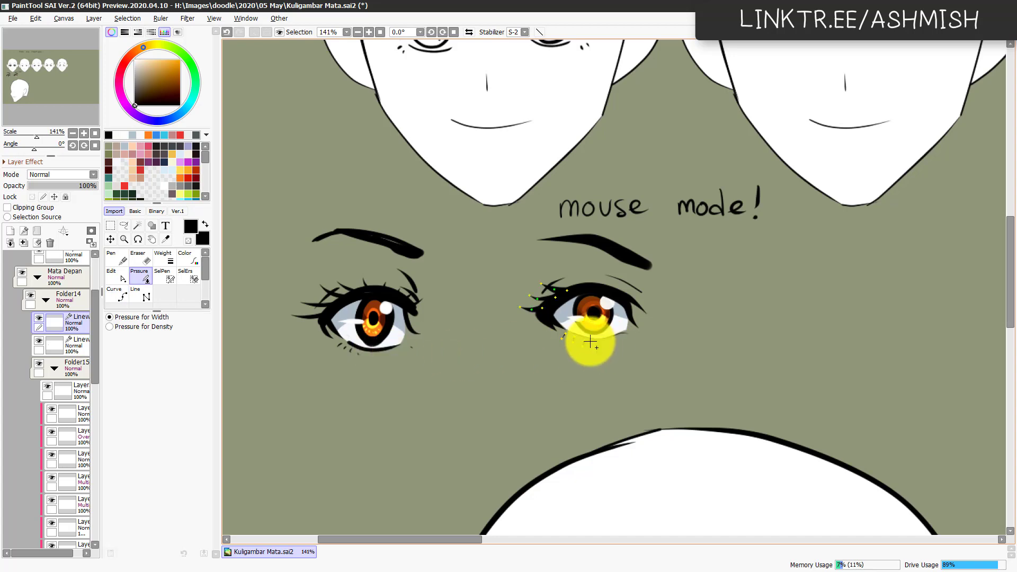
scroll(587, 345, "down", 3)
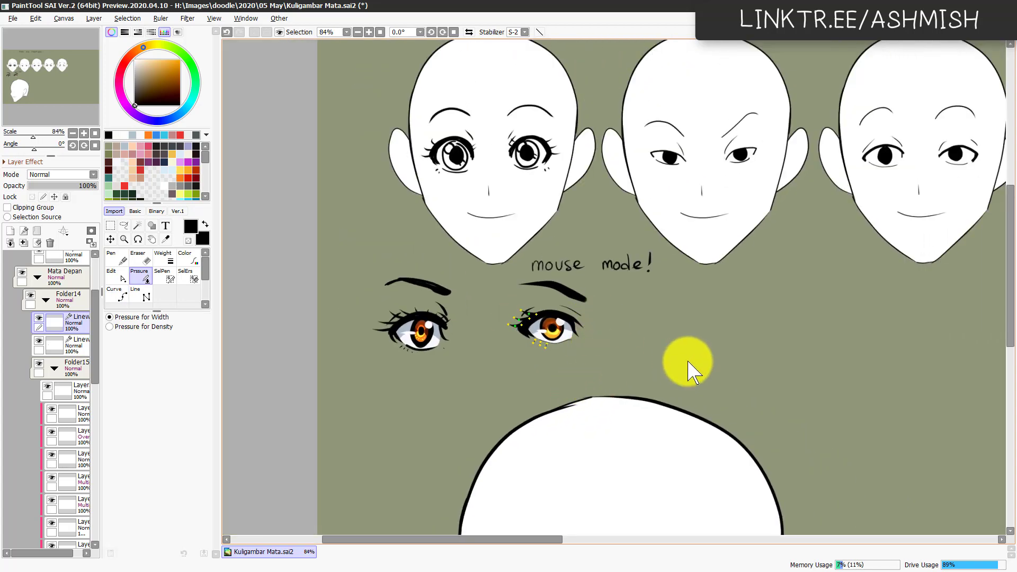
Step: Collapse Folder14, which holds the finished mouse-drawn eye, and duplicate the folder
key("n")
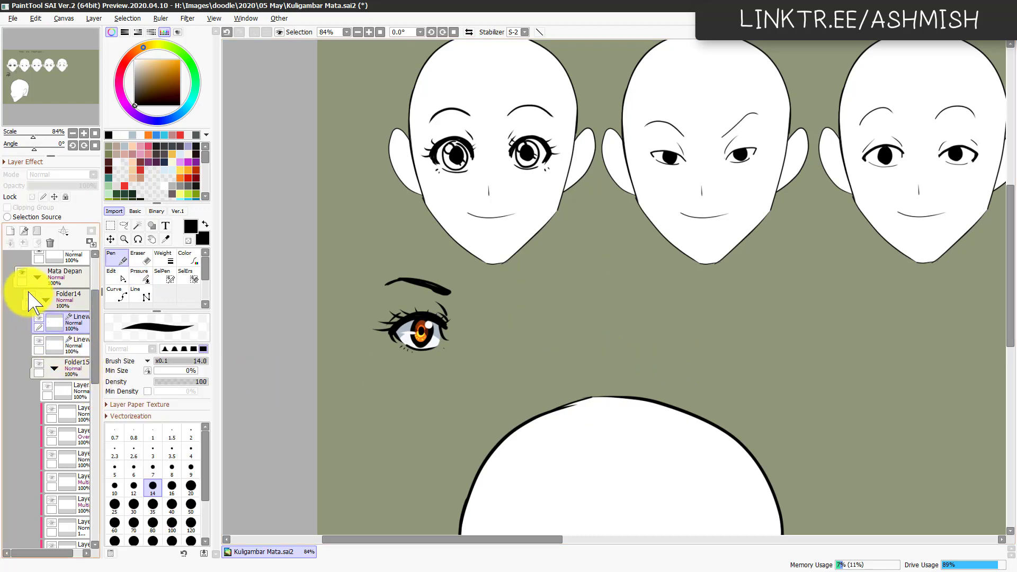
left_click(67, 295)
left_click(45, 299)
left_click_drag(68, 308, 240, 335)
Step: Reverse the duplicated eye folder horizontally and move it to the right of the original to form a matching pair
left_click(93, 18)
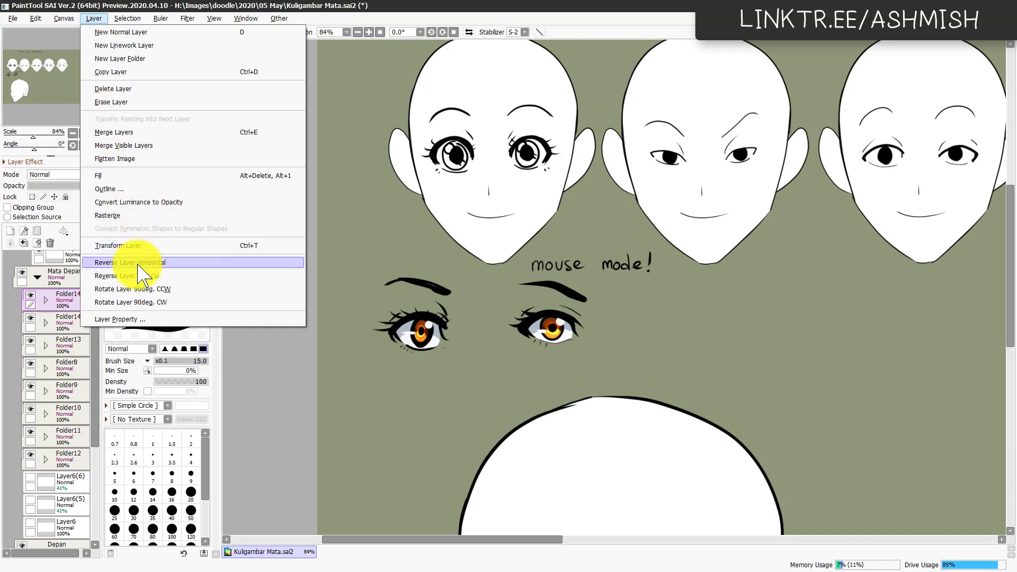
left_click(201, 260)
key("ctrl+t")
left_click_drag(604, 320, 642, 325)
key("Return")
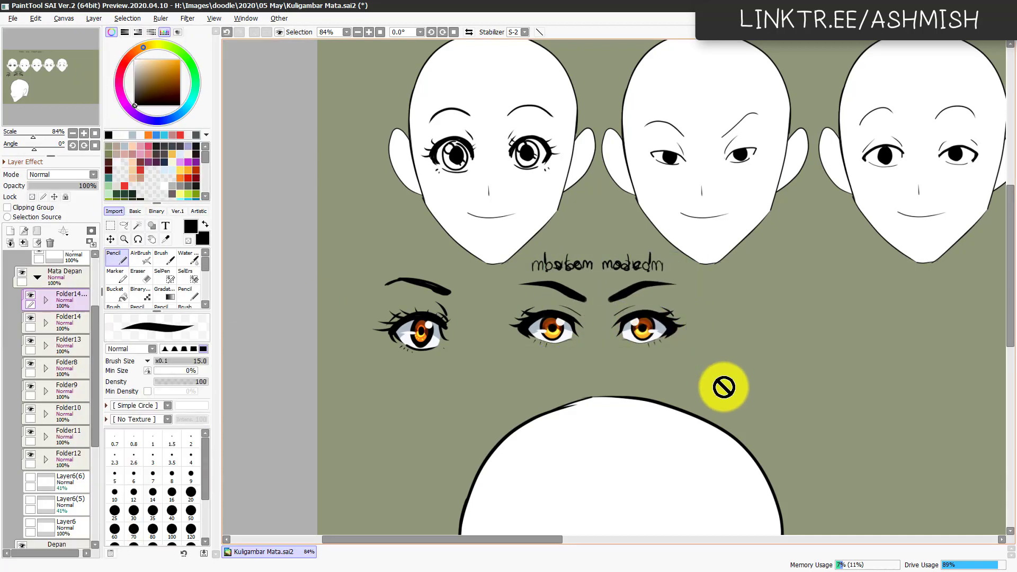
Step: Move the separate eye in Folder13 to the empty area right of the mirrored eye pair
left_click_drag(701, 403, 610, 404)
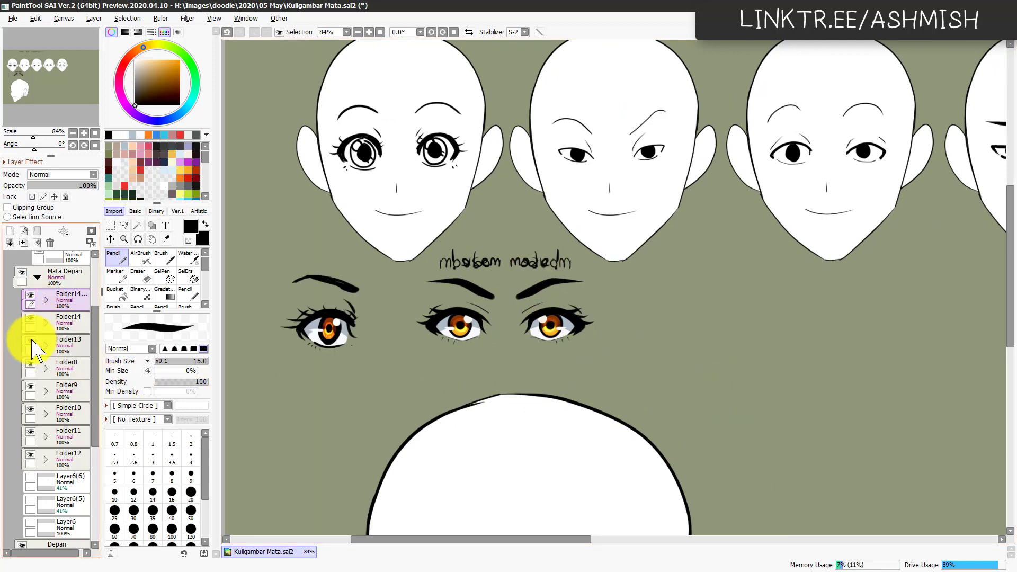
left_click(53, 347)
key("ctrl+t")
left_click_drag(307, 319, 669, 329)
left_click_drag(666, 364, 457, 337)
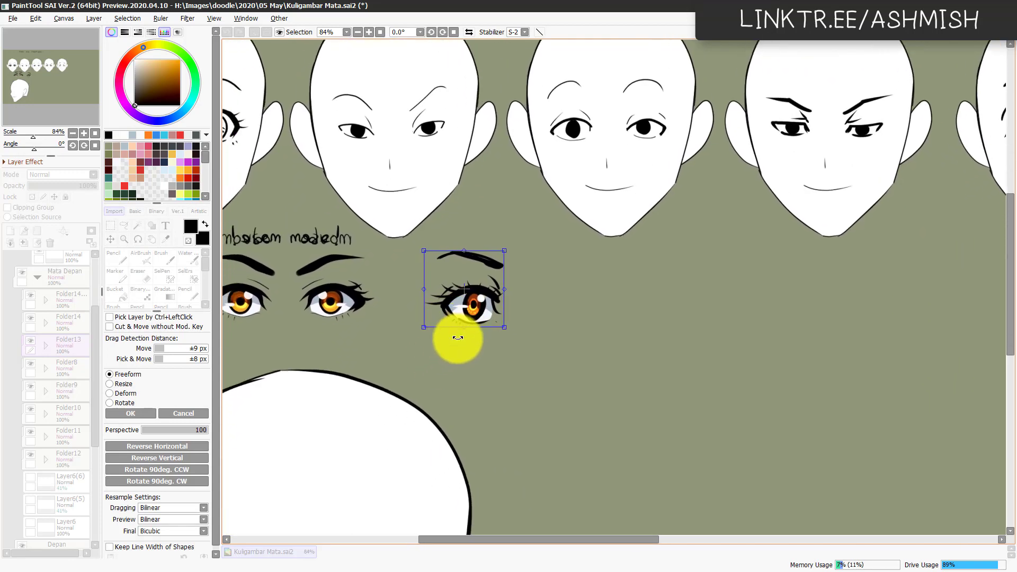
key("Return")
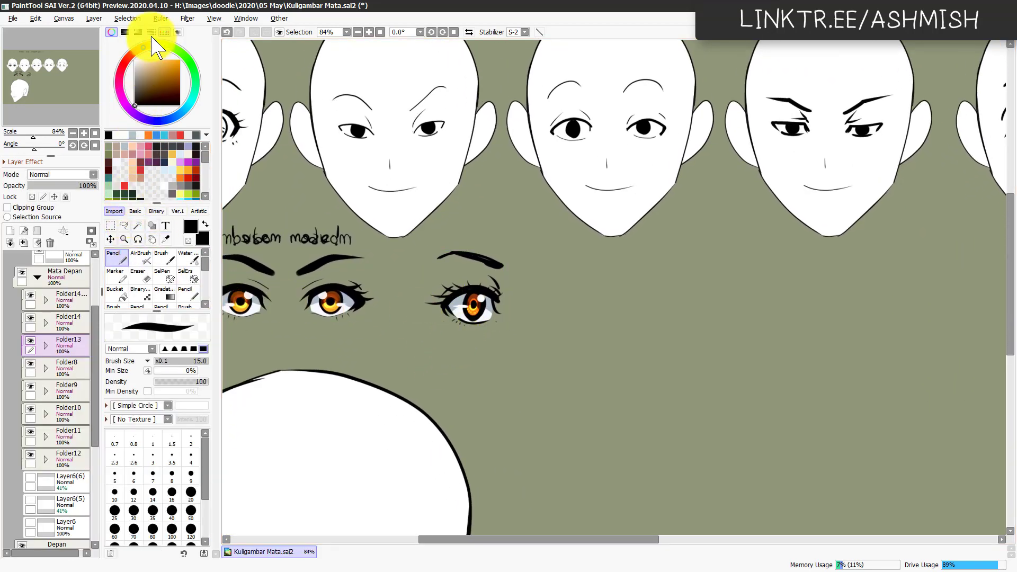
Step: Duplicate Folder13 containing the repositioned eye
left_click(93, 18)
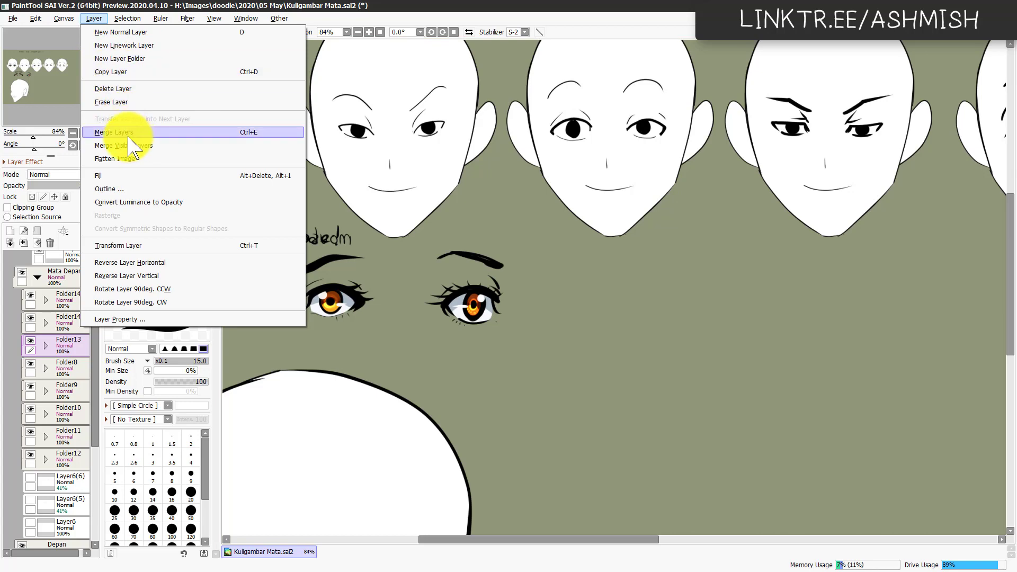
left_click(75, 345)
key("ctrl+d")
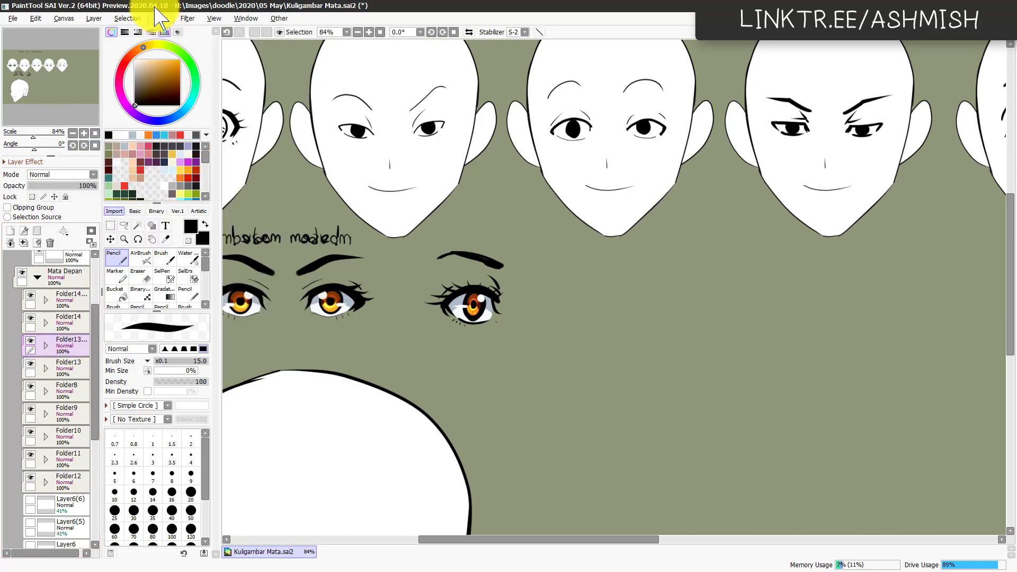
Step: Flip the duplicated lashed eye and eyebrow horizontally and move the copy to the right of the original to form a pair
left_click(94, 18)
left_click(164, 261)
key("ctrl+t")
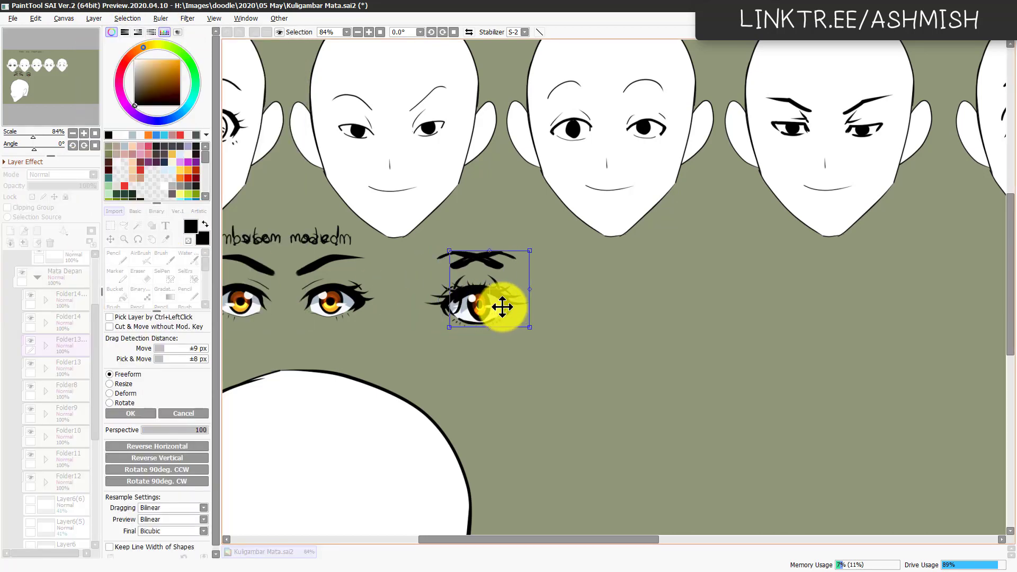
left_click_drag(502, 307, 587, 307)
key("Return")
mouse_move(538, 347)
left_mouse_down()
mouse_move(699, 359)
mouse_move(682, 355)
left_mouse_up()
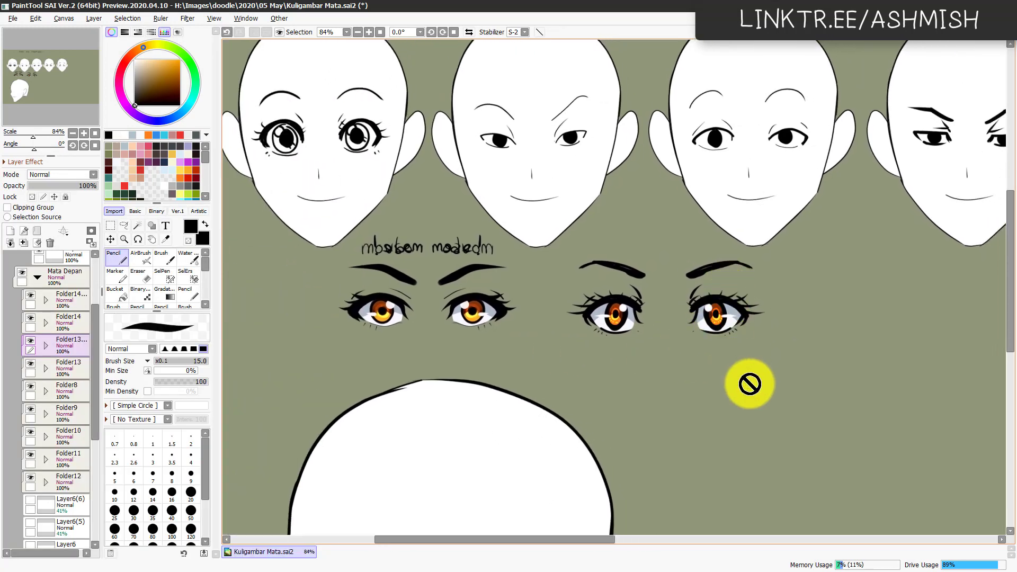
Step: On a new layer, draw small yellow cross-shaped sparkles around the newly paired eyes
key("ctrl+shift+n")
left_click(181, 176)
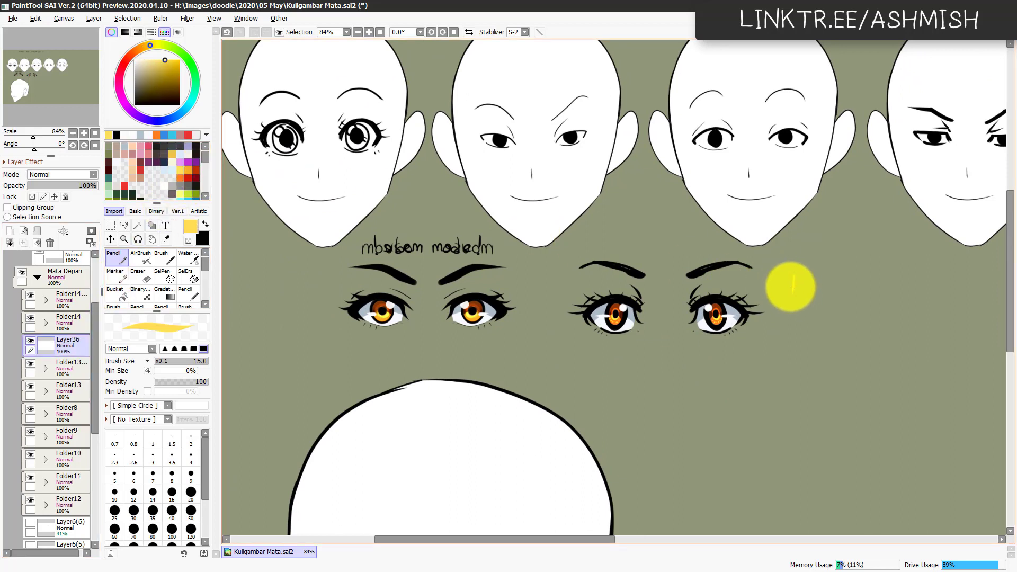
left_click_drag(793, 275, 793, 295)
left_click_drag(786, 285, 807, 285)
left_click_drag(555, 301, 555, 319)
left_click_drag(549, 310, 564, 310)
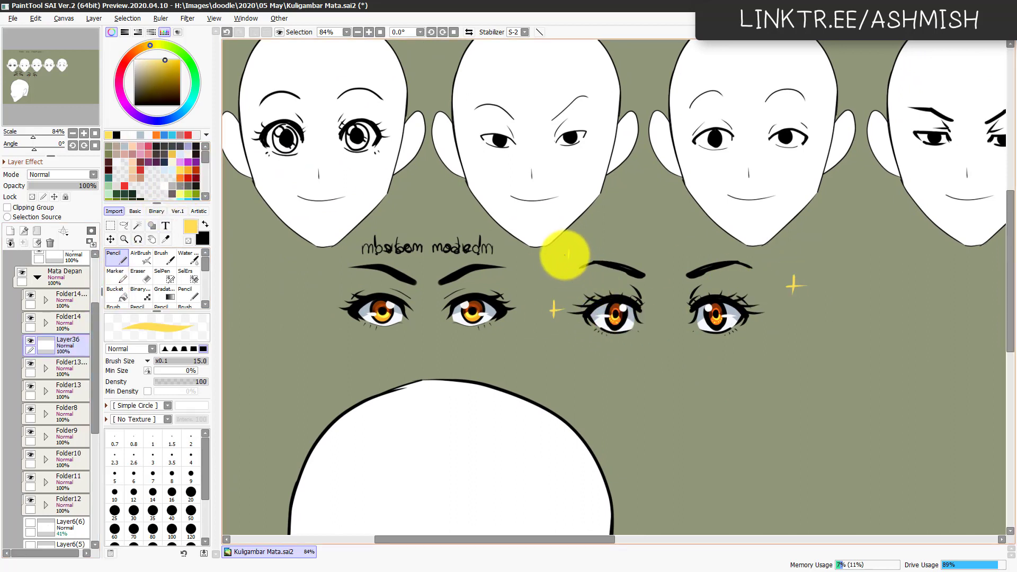
left_click_drag(747, 407, 730, 424)
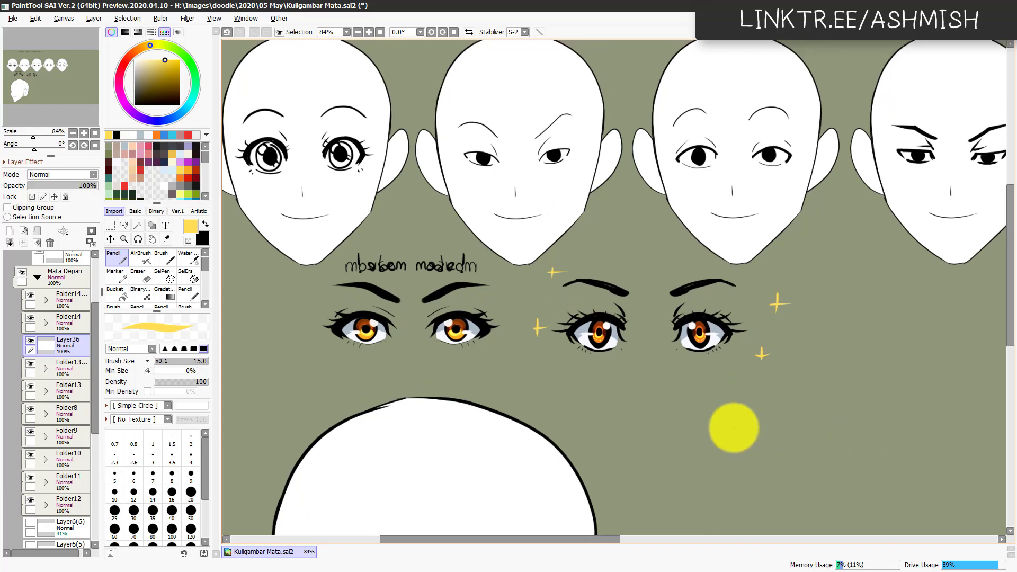
left_click_drag(619, 427, 590, 423)
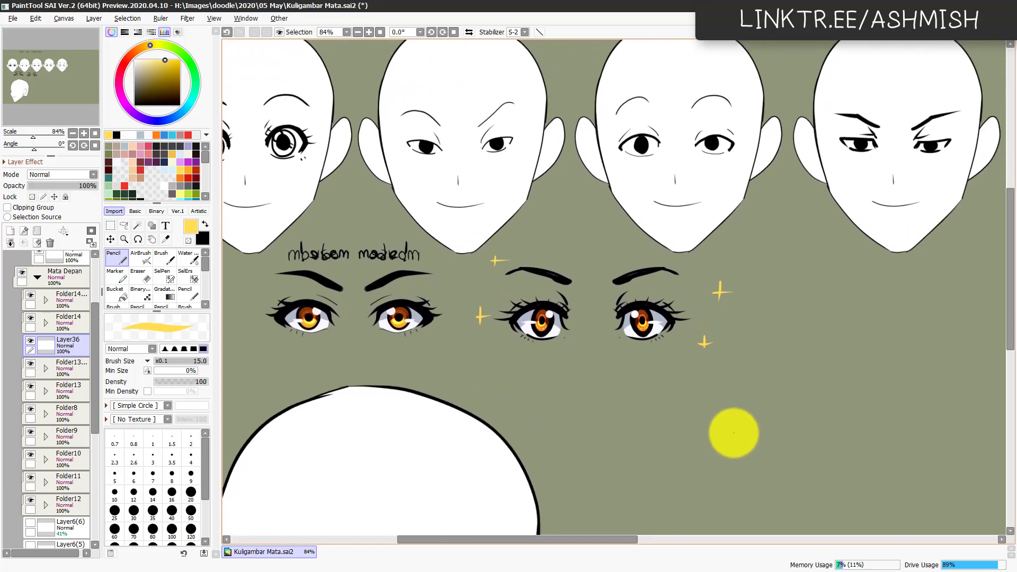
scroll(639, 415, "down", 5)
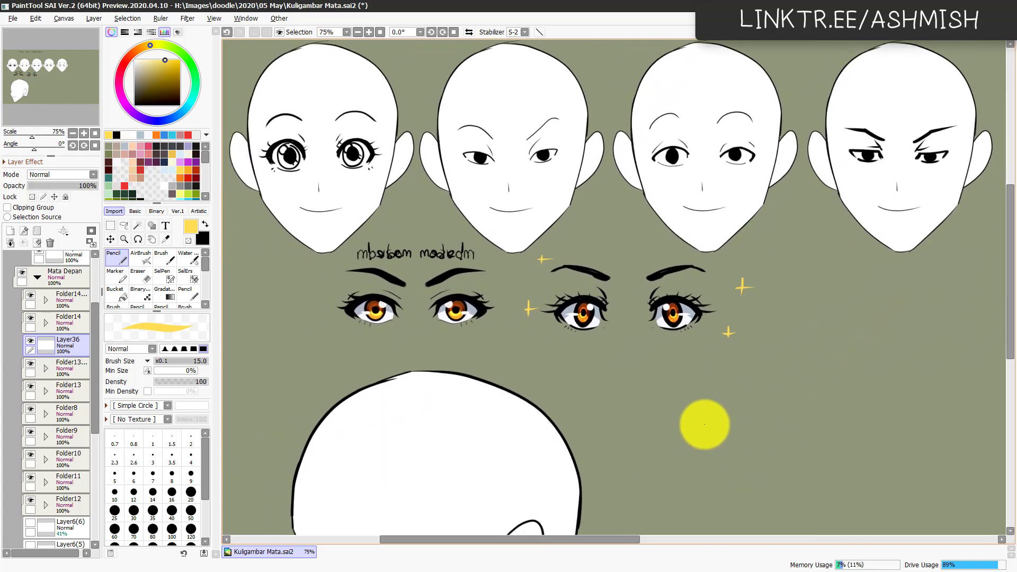
left_click_drag(717, 413, 708, 414)
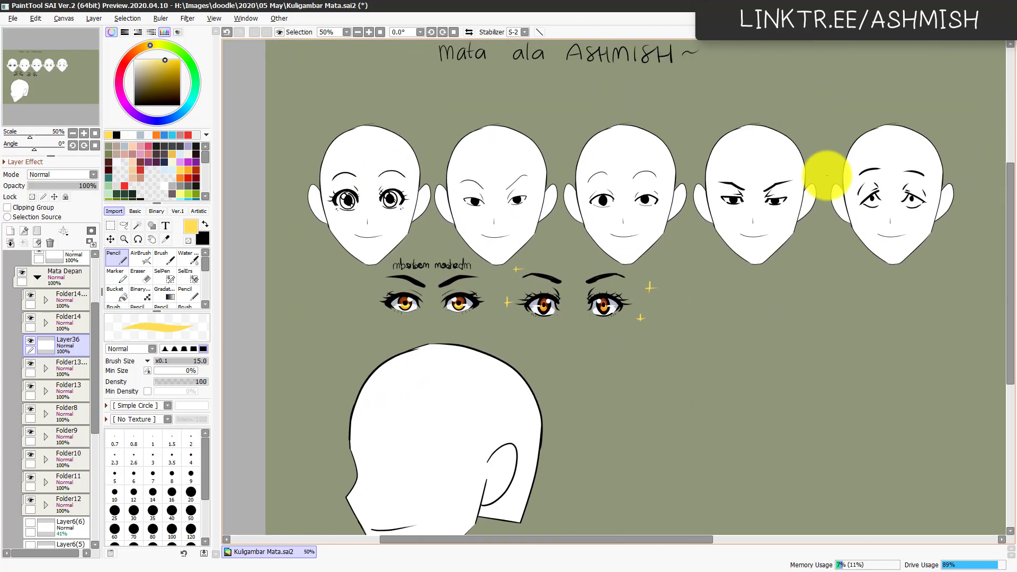
Step: Collapse the open folders and rename the side-view head's folder, Folder5, as Samping
left_click_drag(540, 514, 595, 409)
key("ctrl+s")
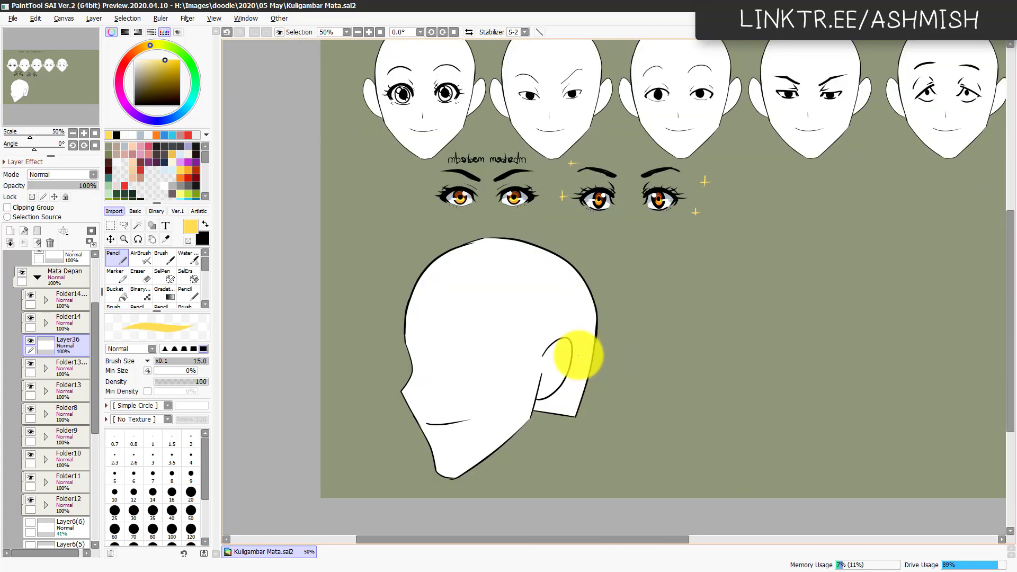
left_click(37, 277)
left_click_drag(95, 348, 86, 269)
left_click(38, 332)
left_click(37, 285)
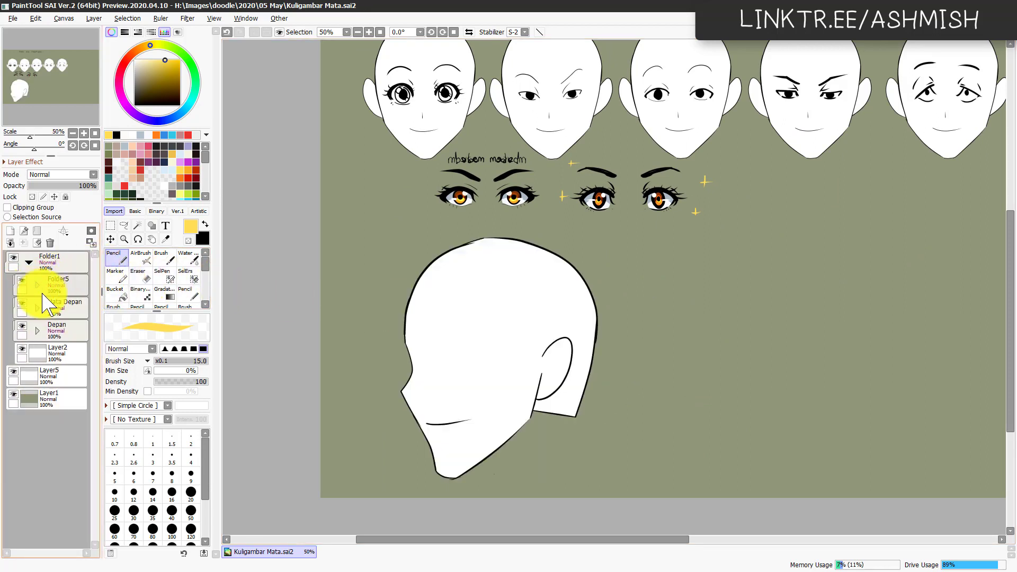
double_click(33, 286)
type("Samping")
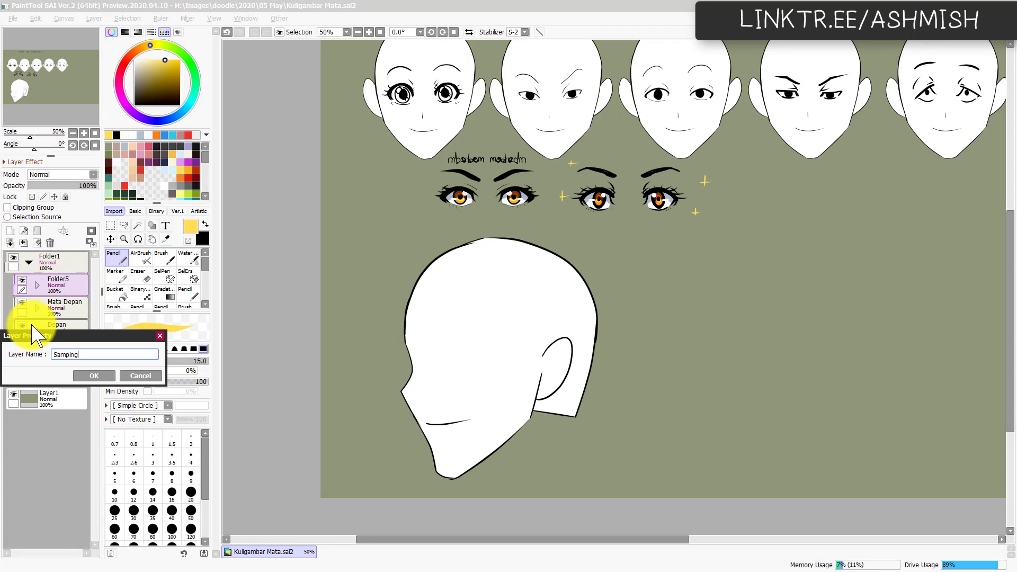
key("Return")
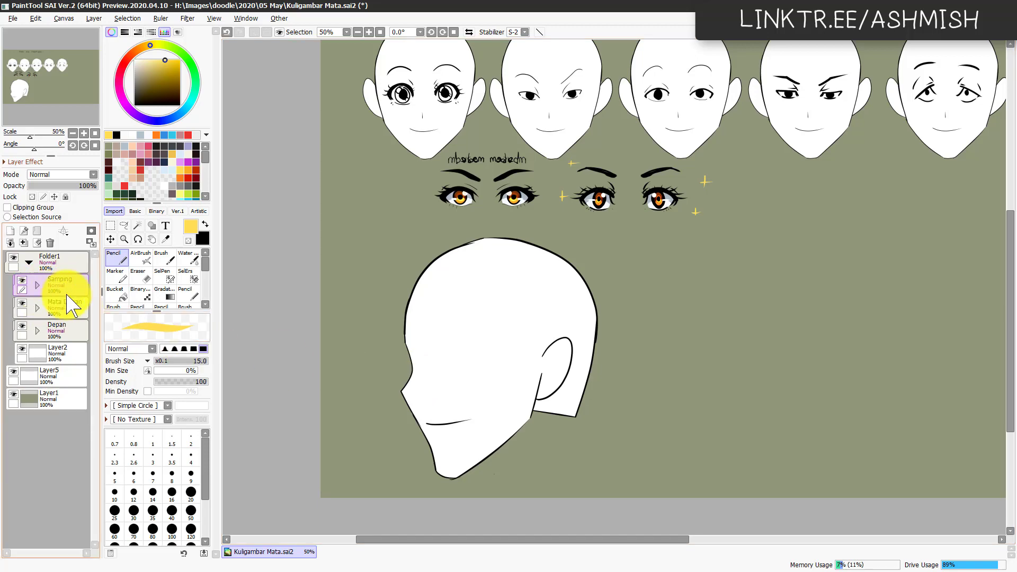
Step: Scale the side-view head down to about the size of the front-view heads and place it below them near the canvas's left edge
key("ctrl+t")
left_click_drag(596, 463, 548, 488)
left_click_drag(510, 444, 471, 444)
left_click_drag(497, 502, 536, 366)
left_click_drag(481, 344, 485, 354)
key("Return")
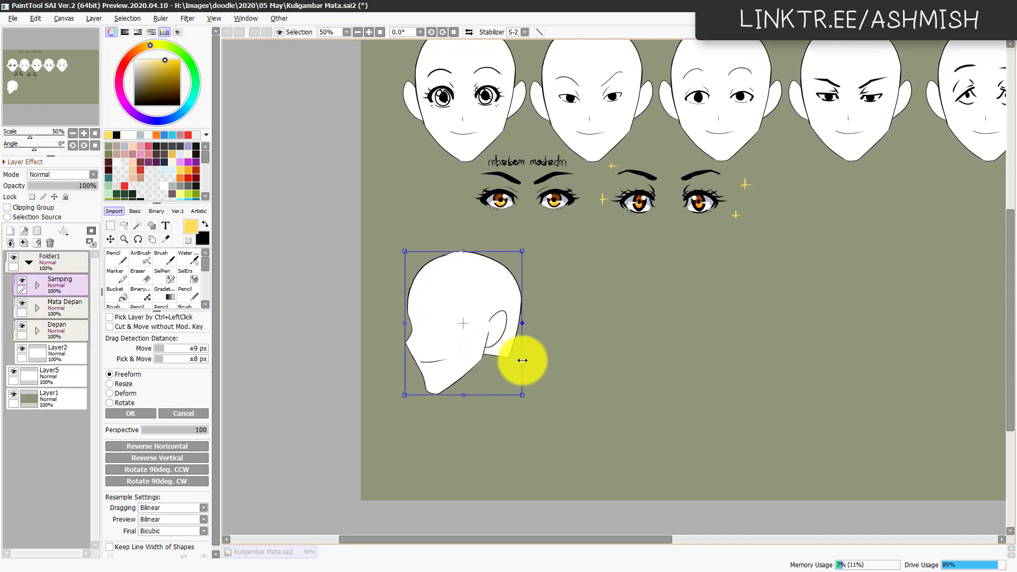
Step: Create a new folder above Samping and name it Mata Samping
left_click(36, 230)
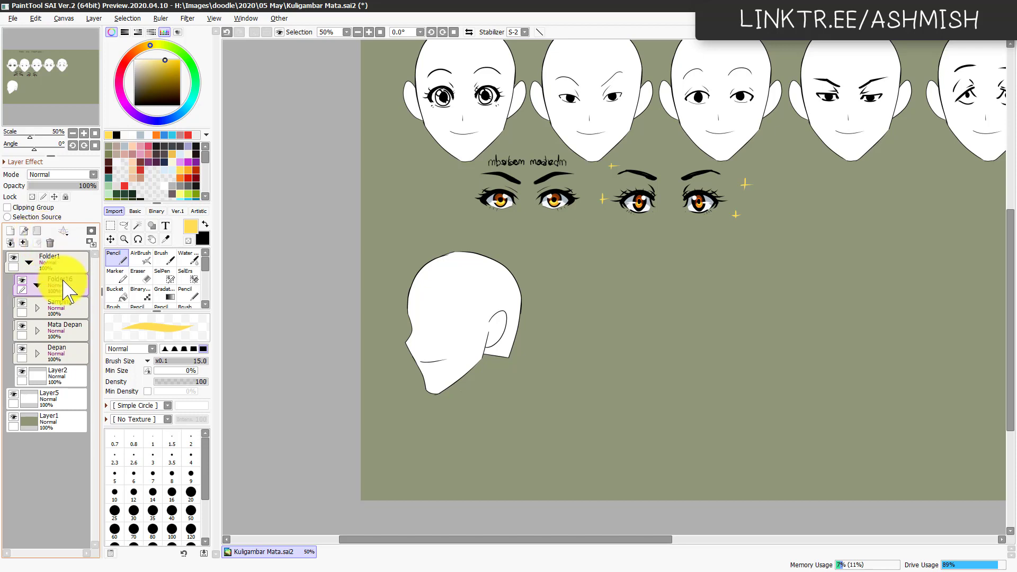
double_click(67, 281)
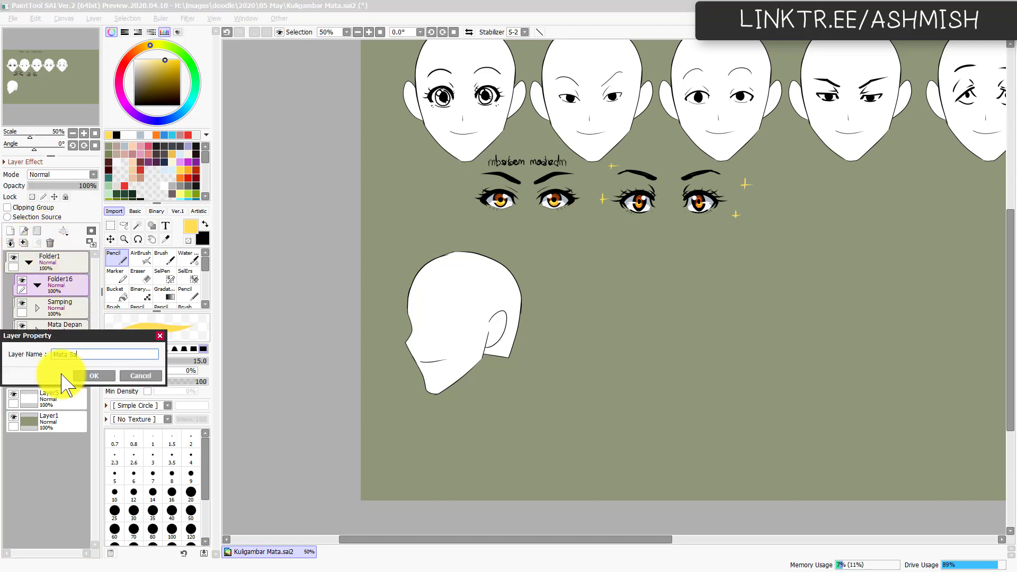
key("Return")
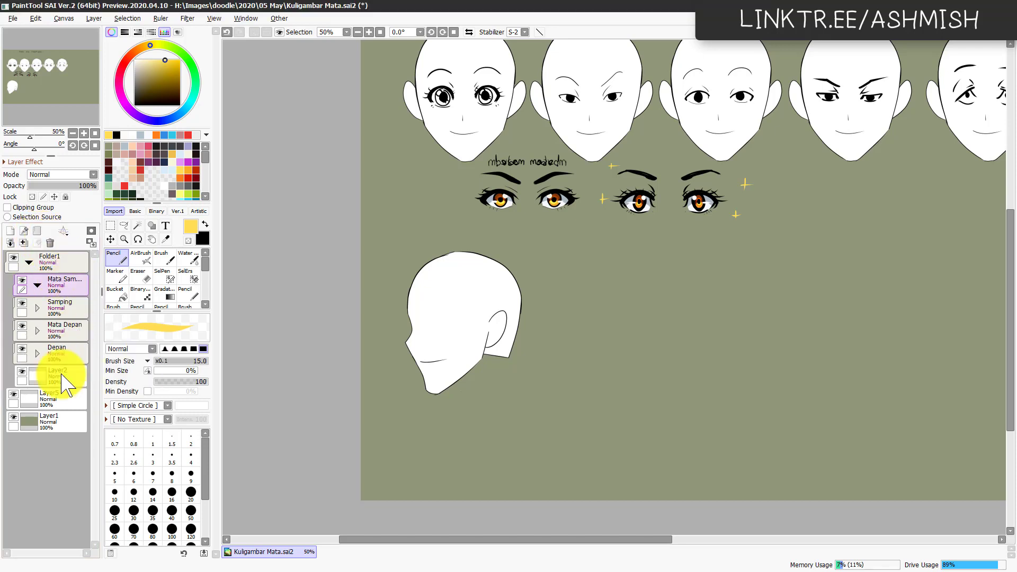
Step: On a new layer in Mata Samping, draw a round black eyeball outline on the side-view face and adjust its upper back corner
scroll(477, 404, "up", 5)
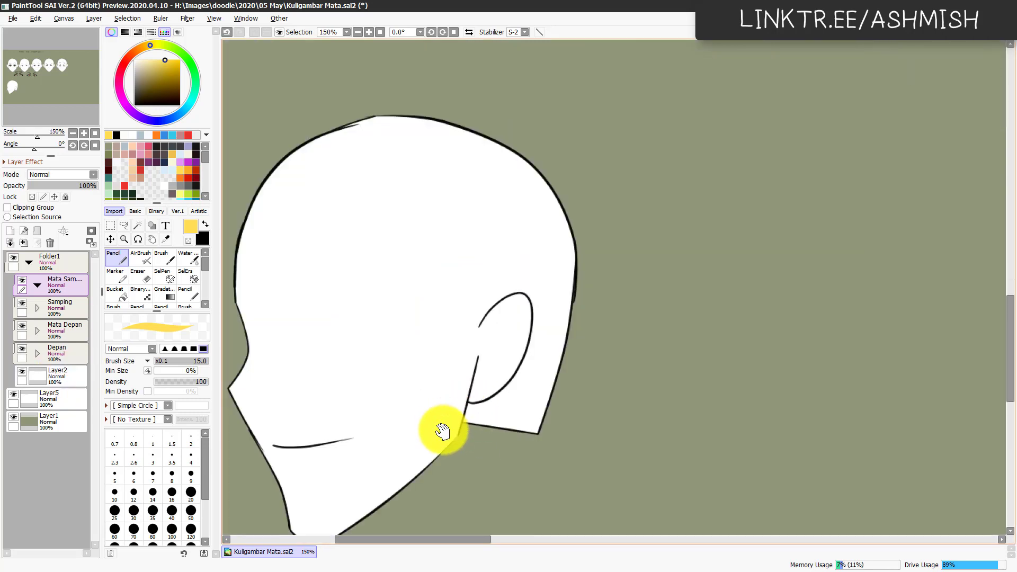
left_click(10, 230)
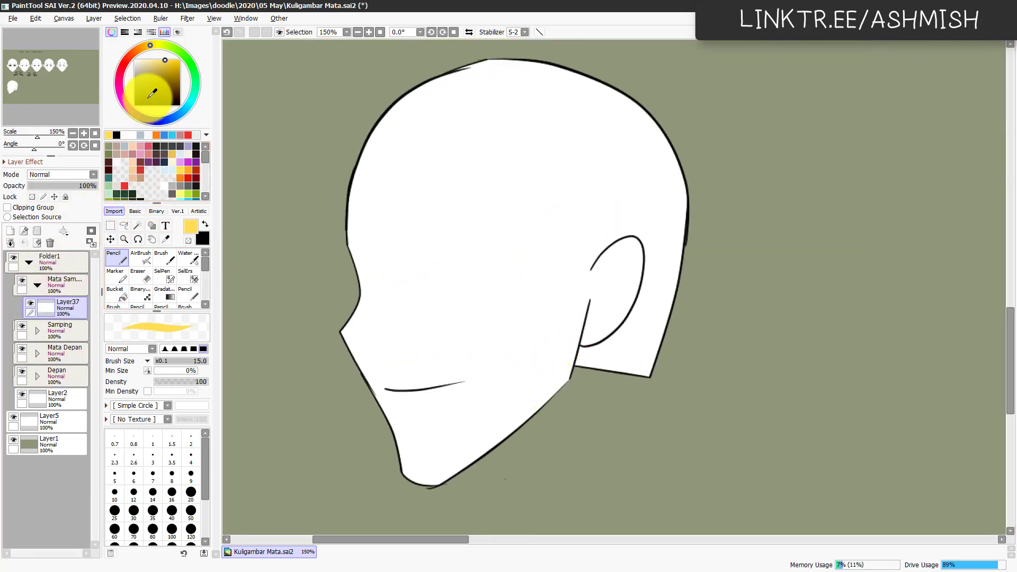
left_click_drag(151, 93, 127, 110)
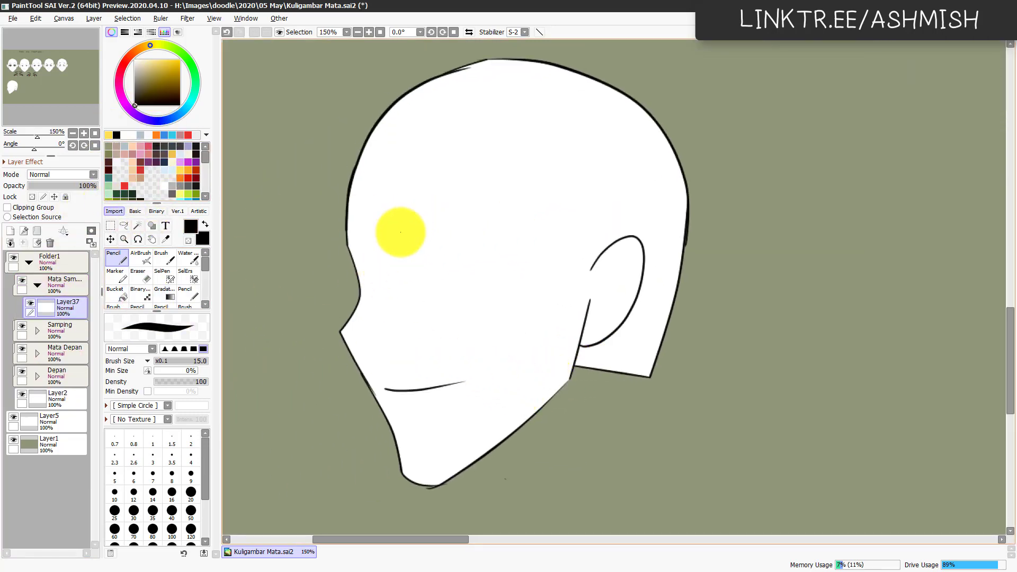
mouse_move(403, 230)
left_mouse_down()
mouse_move(380, 280)
mouse_move(407, 298)
mouse_move(440, 281)
mouse_move(446, 238)
mouse_move(413, 225)
mouse_move(387, 286)
mouse_move(416, 294)
mouse_move(447, 273)
mouse_move(447, 241)
mouse_move(415, 232)
mouse_move(388, 256)
mouse_move(440, 280)
mouse_move(394, 256)
left_mouse_up()
key("e")
key("ctrl+t")
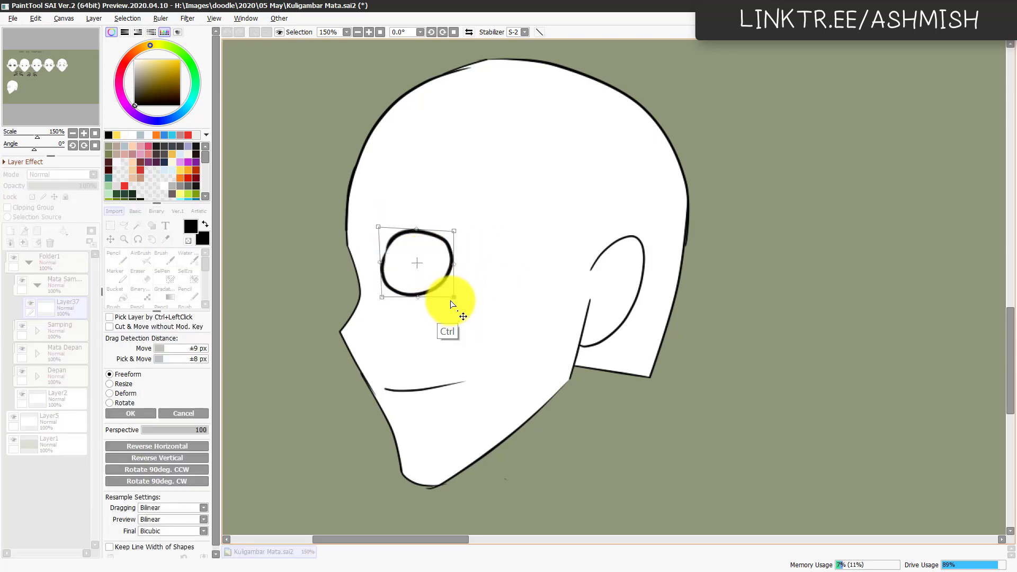
left_click_drag(454, 231, 458, 225)
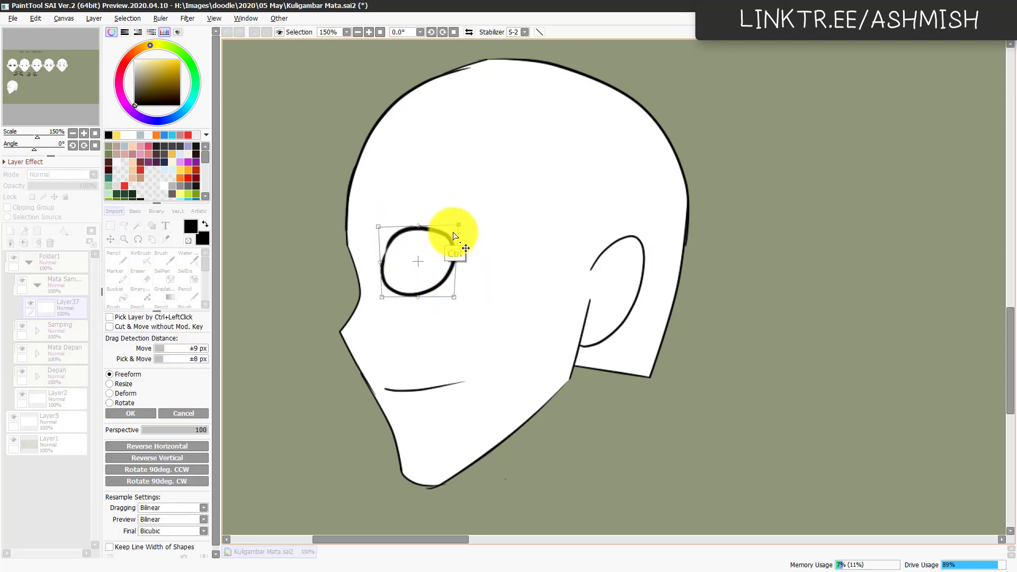
key("Return")
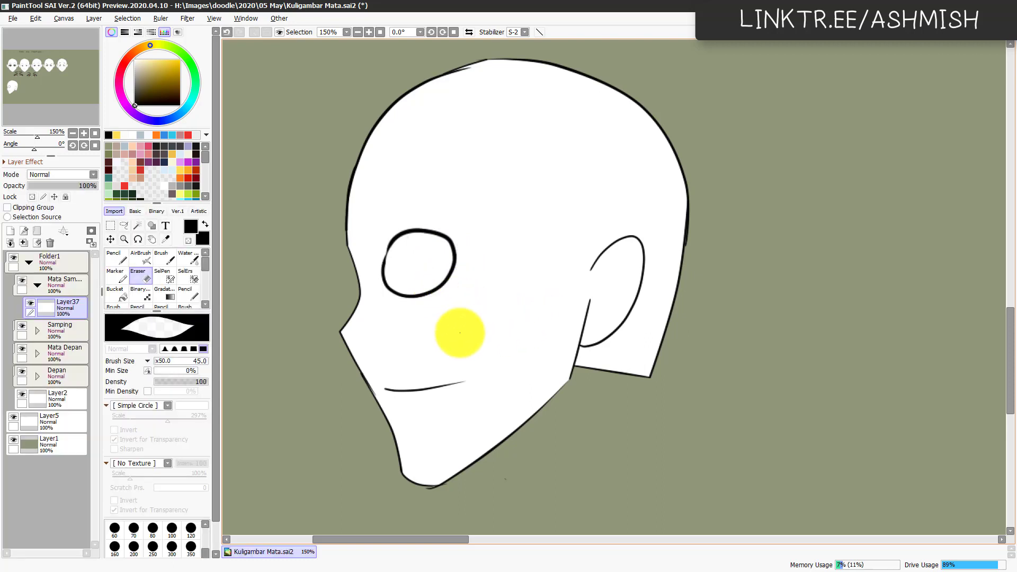
Step: Add a narrow oval iris and pupil at the eyeball's front edge, and fade the slightly shifted sketch to 22% opacity
key("n")
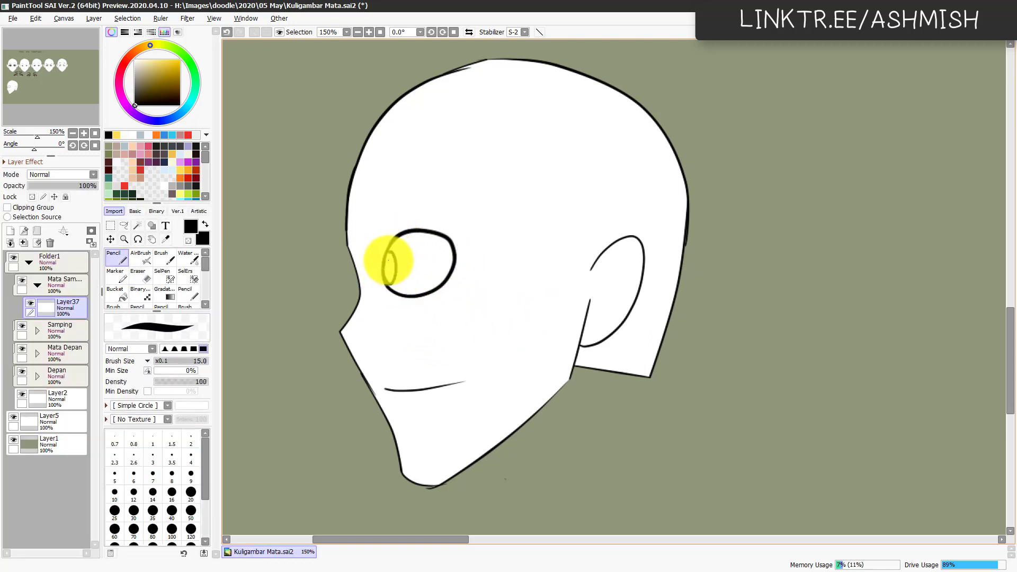
mouse_move(389, 248)
left_mouse_down()
mouse_move(404, 268)
mouse_move(386, 271)
left_mouse_up()
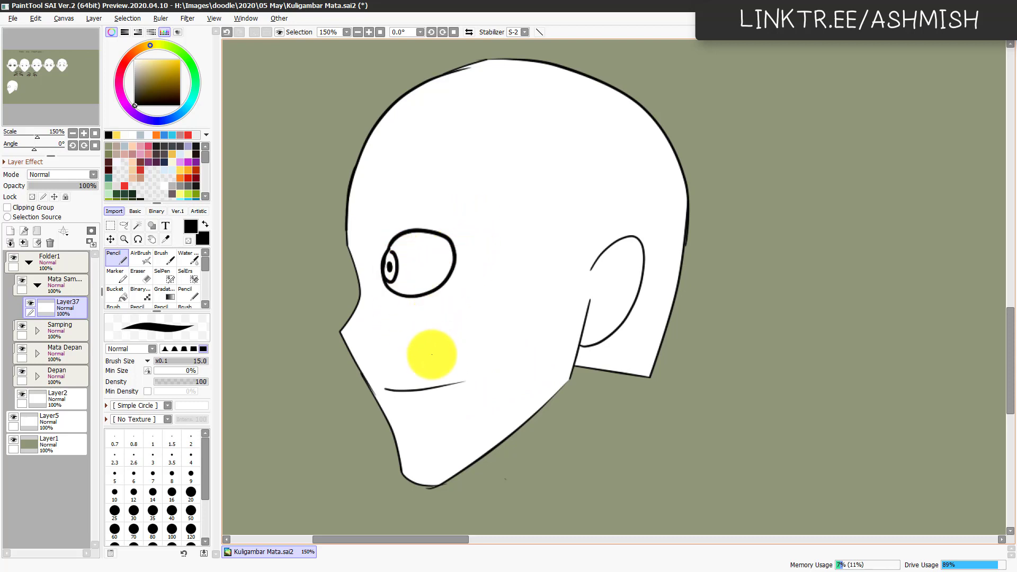
left_click_drag(455, 344, 446, 344)
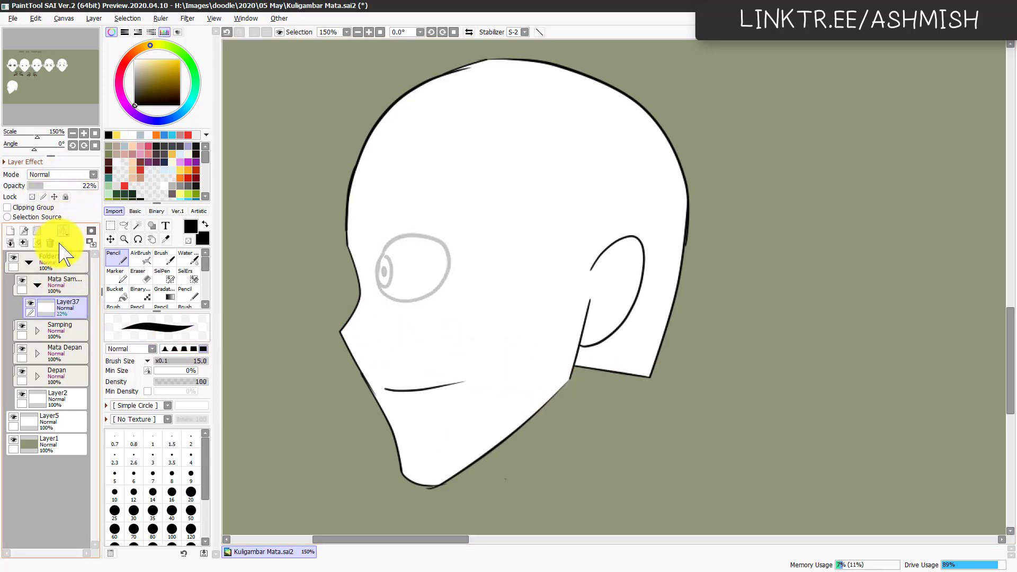
Step: On a new layer in a new folder, ink a thick upper lash line and a thin lower lash line over the eyeball guide
left_click(36, 230)
key("ctrl+shift+n")
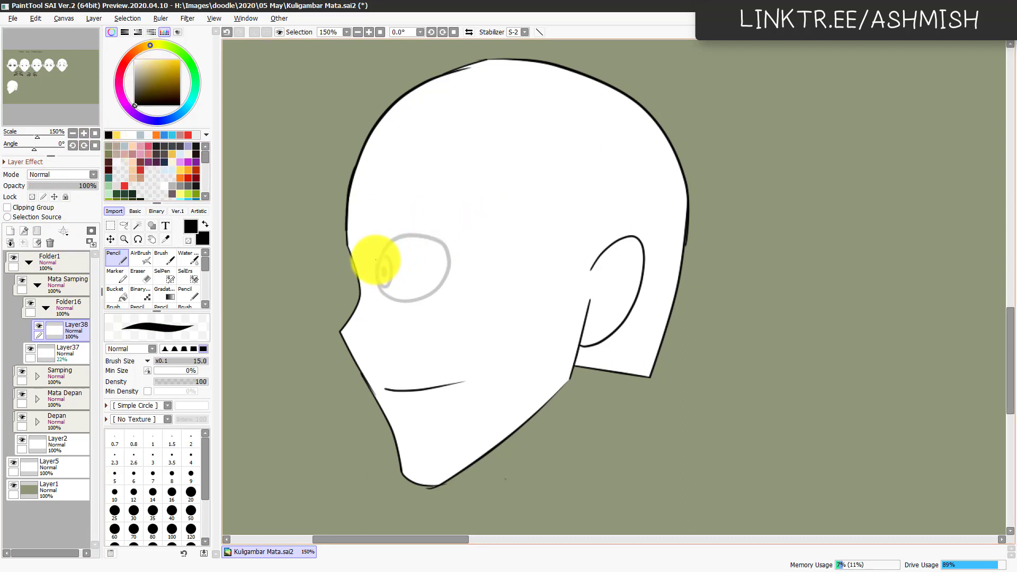
key("ctrl+z")
left_click_drag(376, 262, 430, 271)
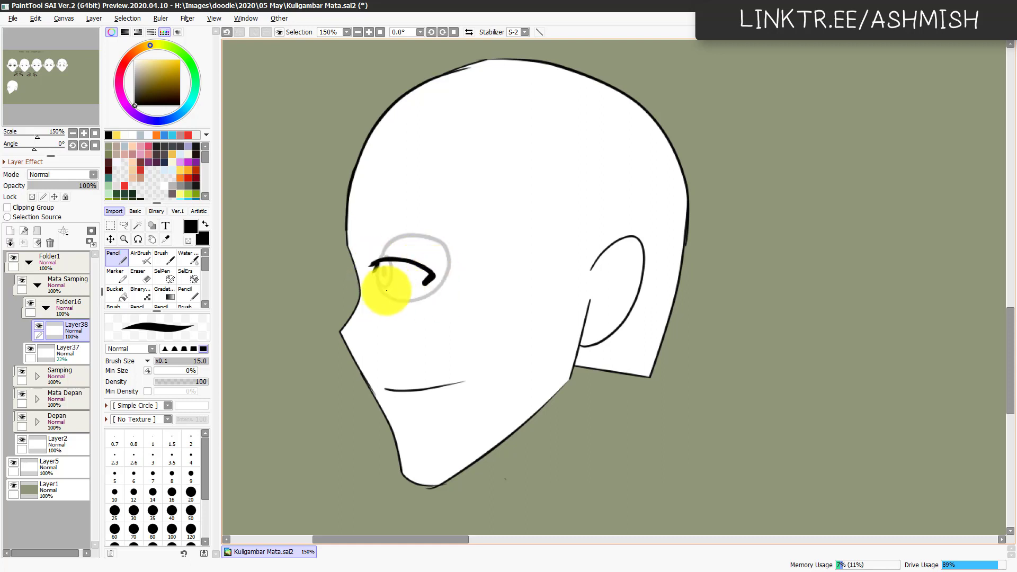
left_click_drag(378, 292, 416, 289)
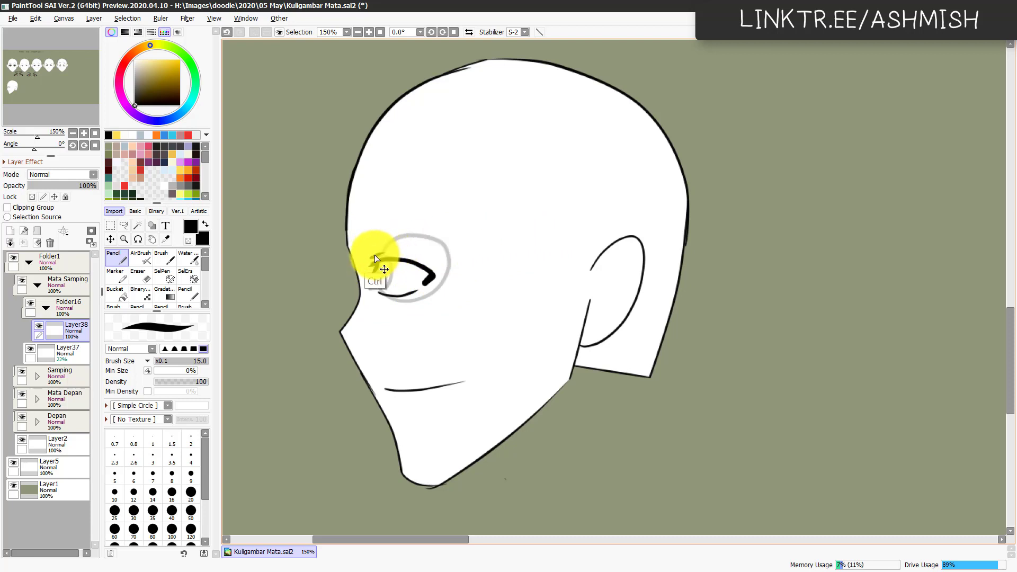
Step: Draw a tapered, arched eyebrow above the side-view eye
key("c")
key("n")
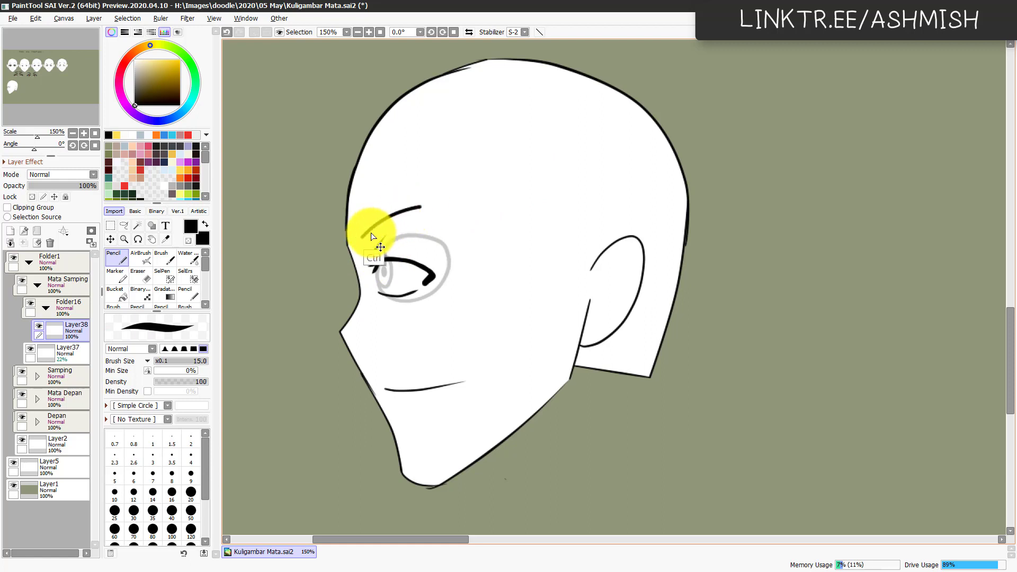
mouse_move(367, 236)
left_mouse_down()
mouse_move(403, 212)
mouse_move(452, 213)
left_mouse_up()
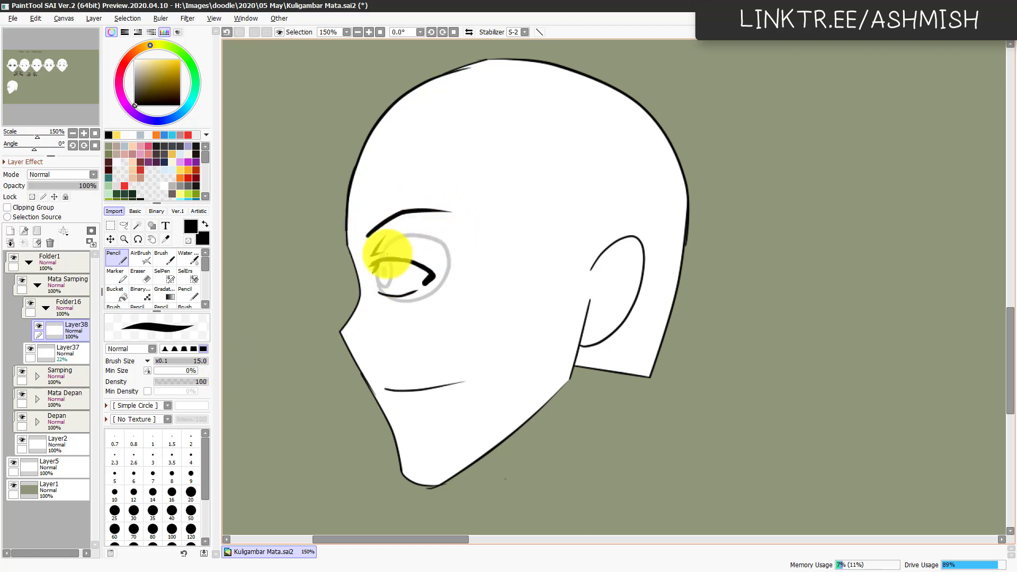
Step: Paint a solid black iris on a new layer beneath the lash lines, and hide the faded eyeball guide
key("ctrl+shift+n")
left_click_drag(78, 361, 78, 363)
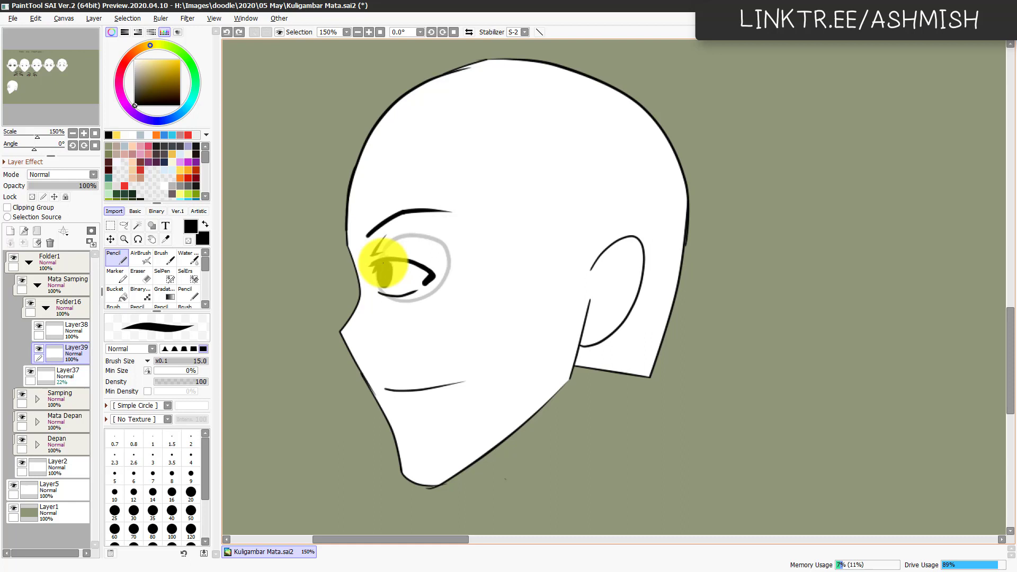
left_click(30, 372)
left_click_drag(558, 420, 550, 399)
key("h")
key("h")
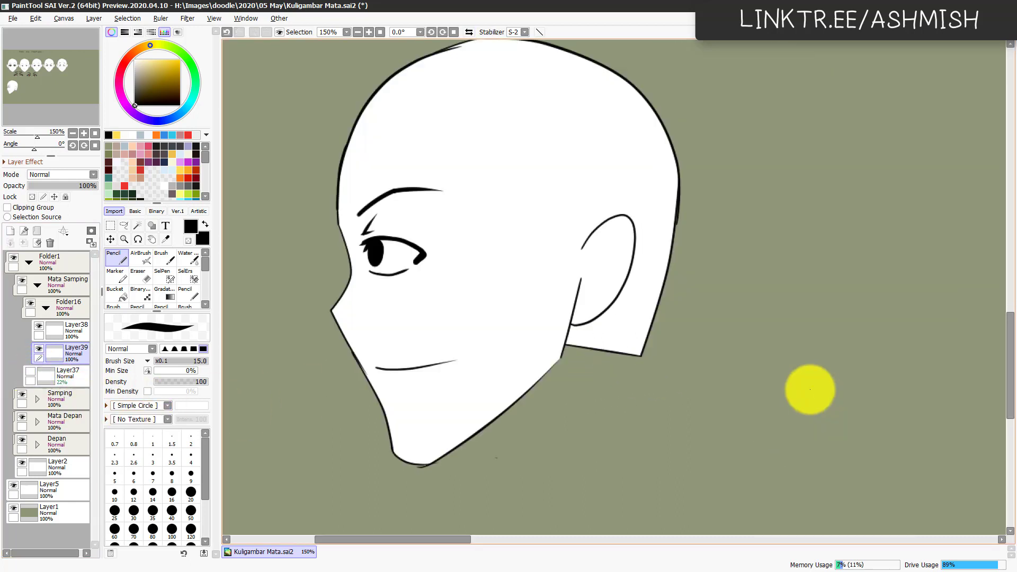
Step: Collapse the side-view eye's folder and shift its eye and eyebrow slightly back from the front of the face
left_click(77, 311)
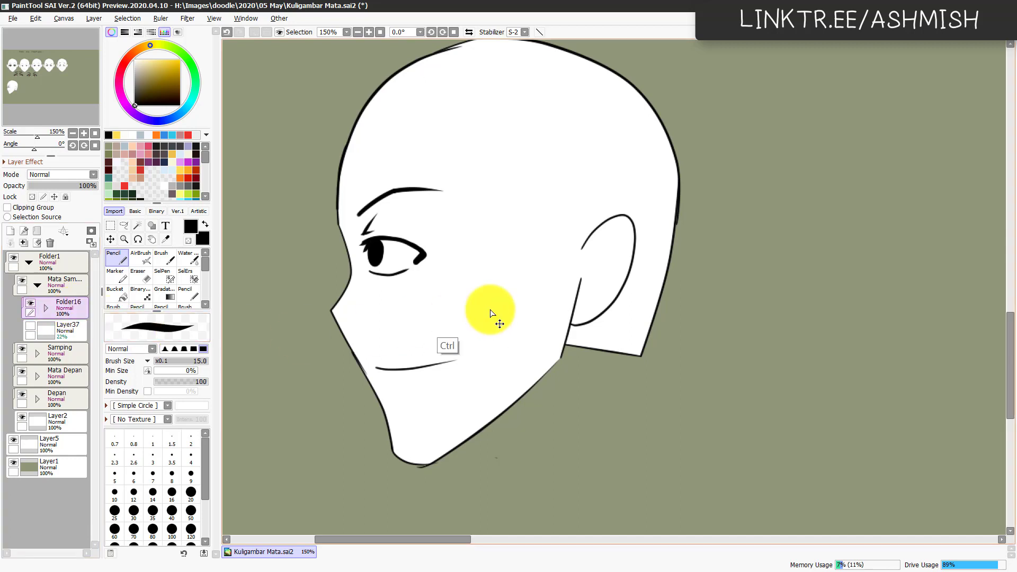
key("ctrl+t")
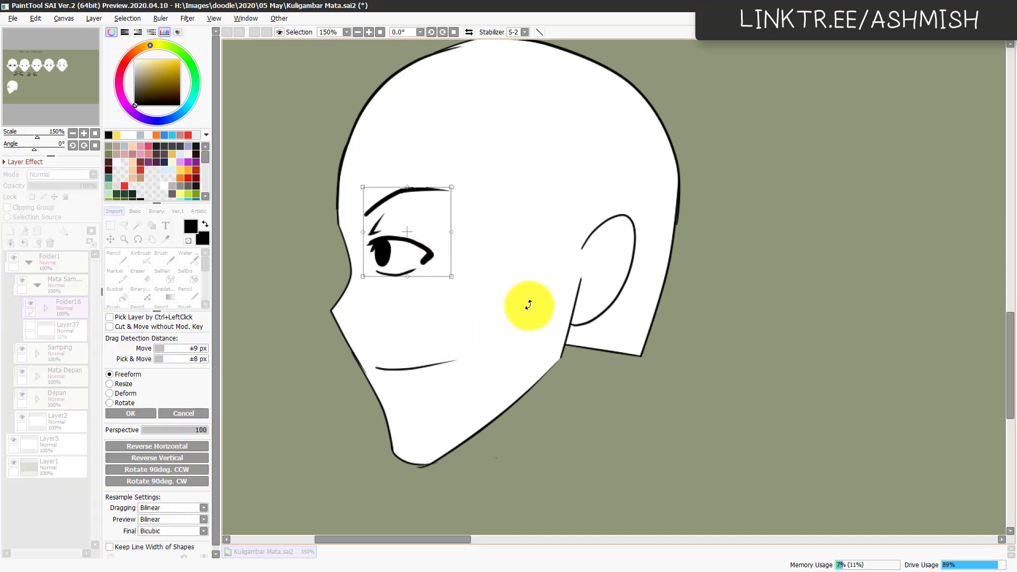
key("Return")
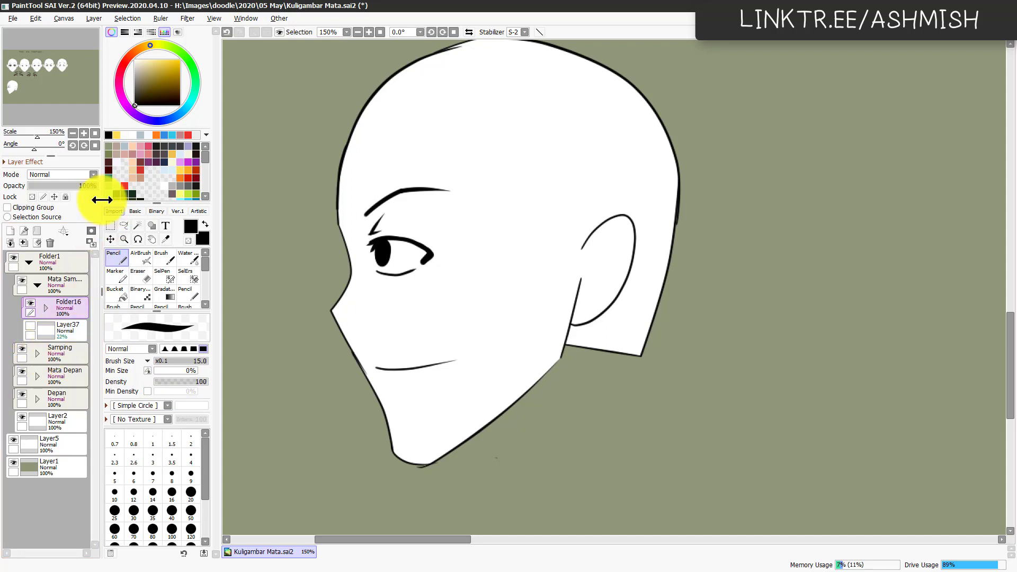
Step: Duplicate the Samping side-view head folder and place the copy beside the original head
left_click(75, 134)
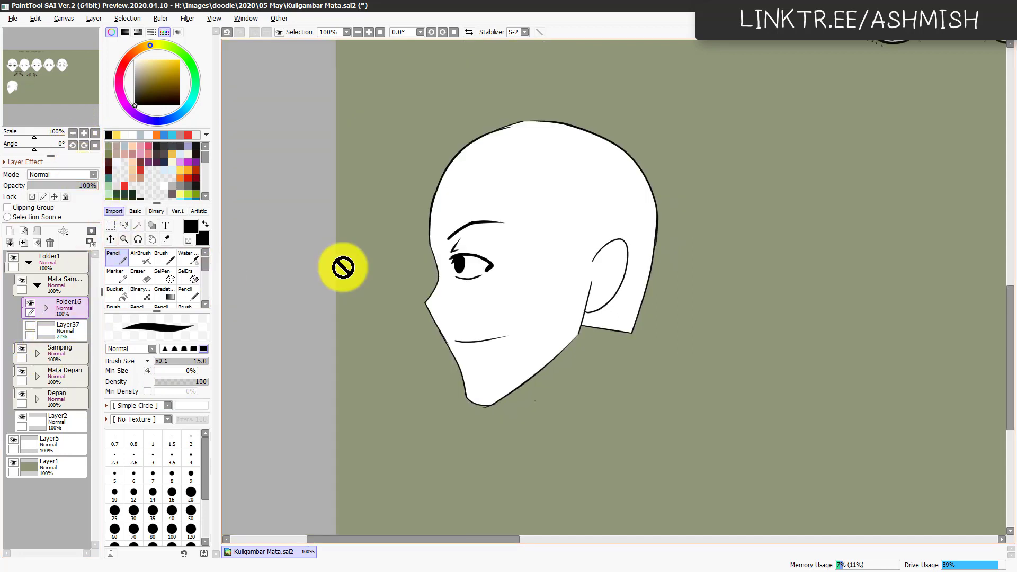
left_click_drag(563, 352, 437, 402)
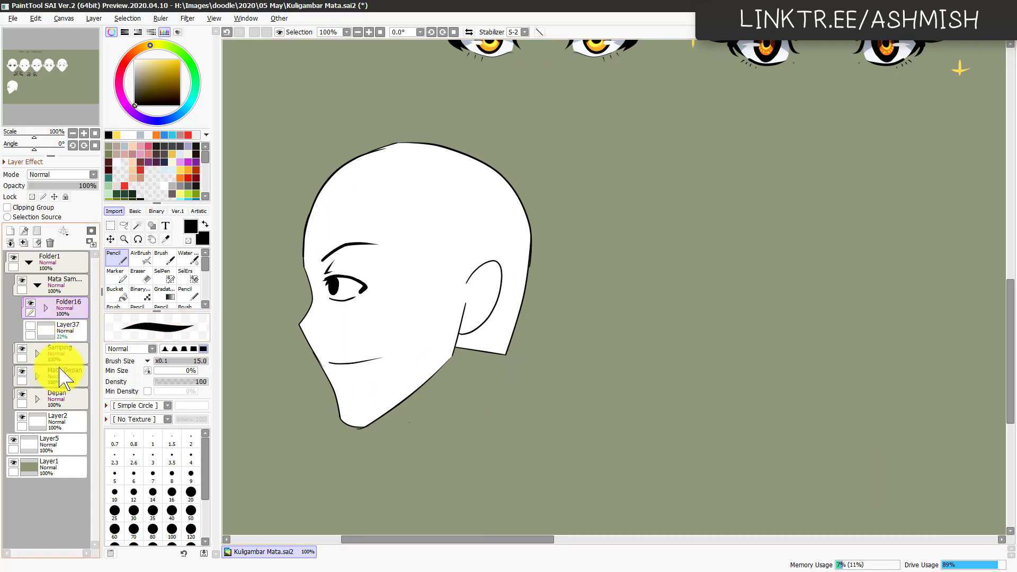
left_click(70, 351)
key("ctrl+j")
left_click_drag(531, 427, 488, 454)
key("ctrl+t")
mouse_move(390, 379)
left_mouse_down()
mouse_move(408, 366)
mouse_move(690, 370)
mouse_move(669, 371)
left_mouse_up()
key("Return")
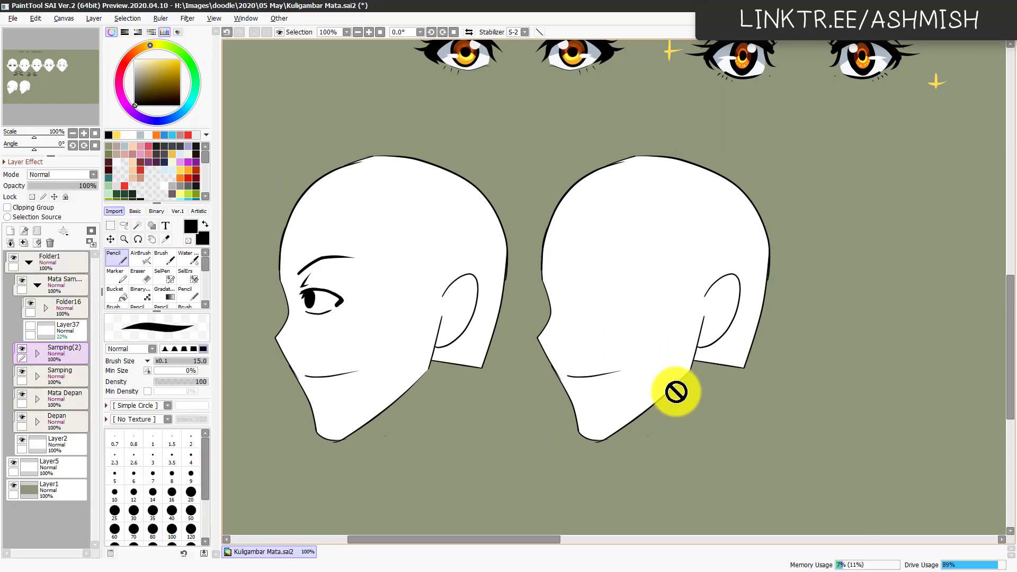
left_click(66, 312)
key("ctrl+j")
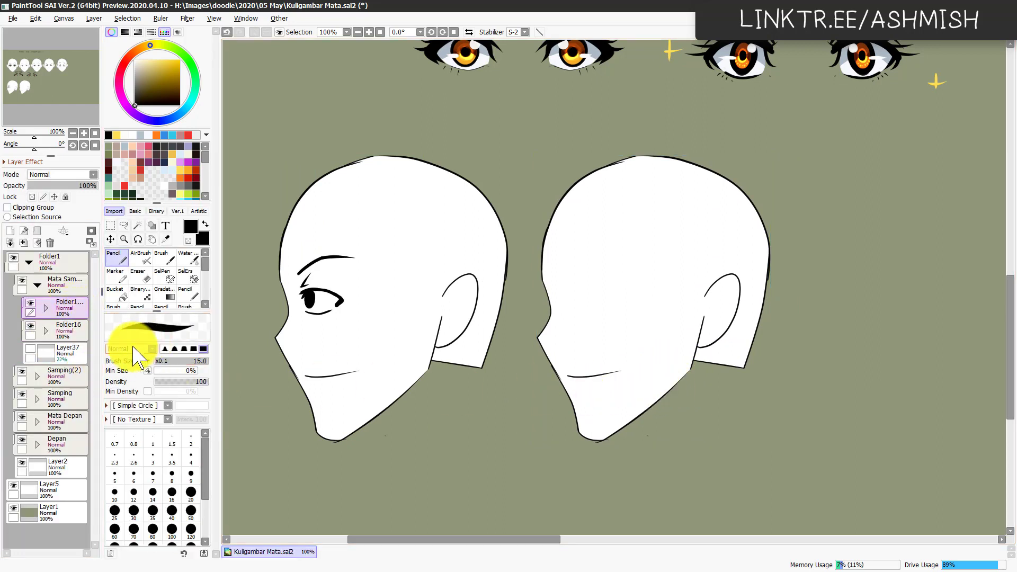
key("ctrl+z")
Step: Show the faded eyeball guide on the first side-view head and duplicate its layer
left_click(30, 326)
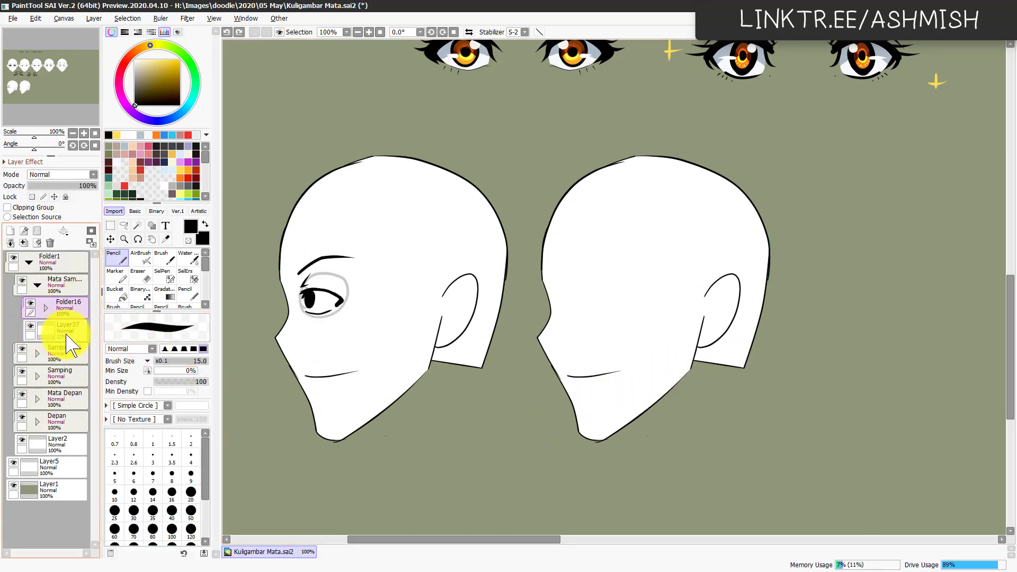
left_click(66, 335)
key("ctrl+j")
key("ctrl+t")
left_click_drag(319, 307, 603, 316)
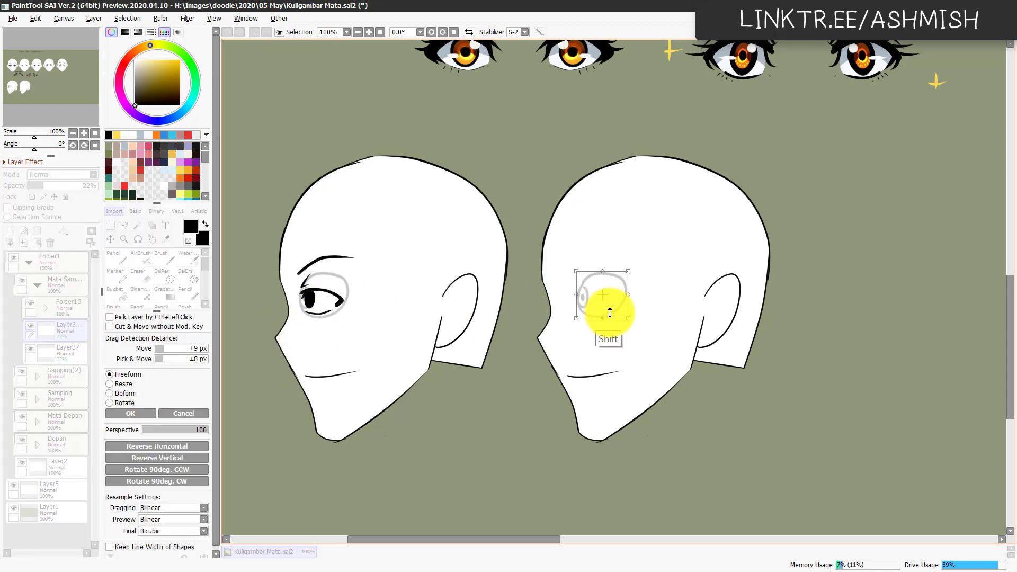
key("Escape")
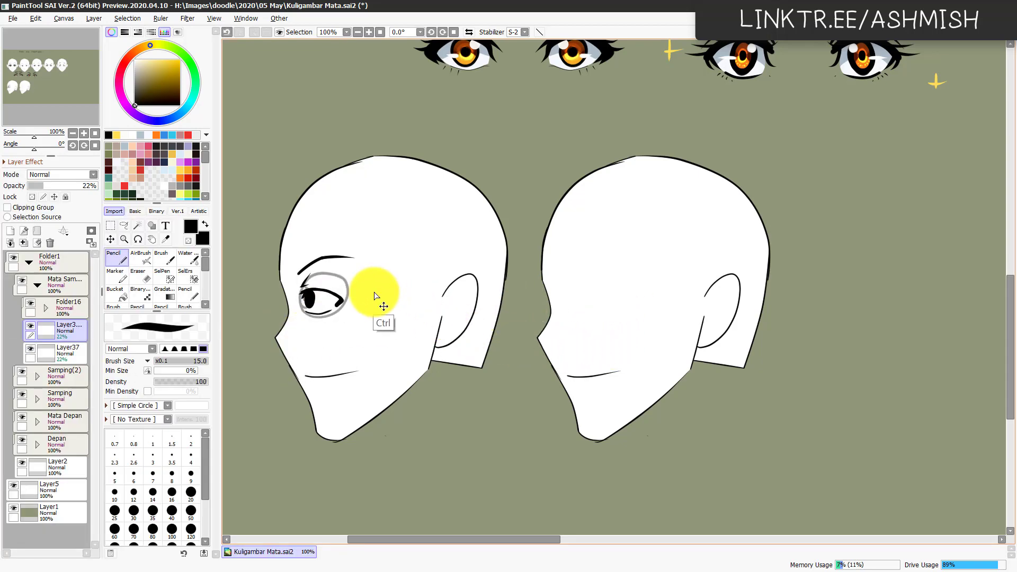
Step: Move the duplicated eyeball guide onto the second side-view head, at the matching eye position
key("ctrl+t")
left_click_drag(325, 302, 603, 298)
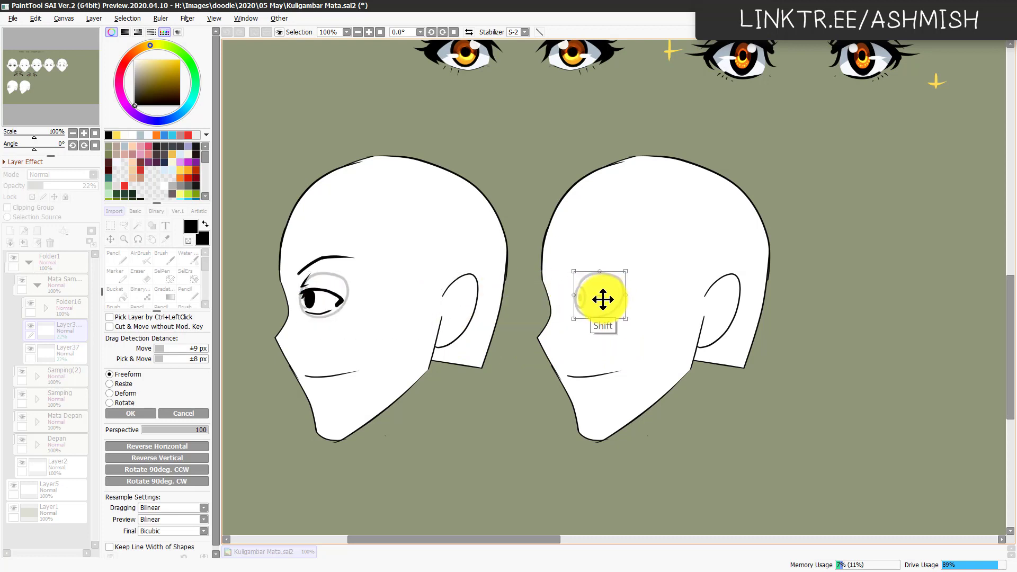
key("Return")
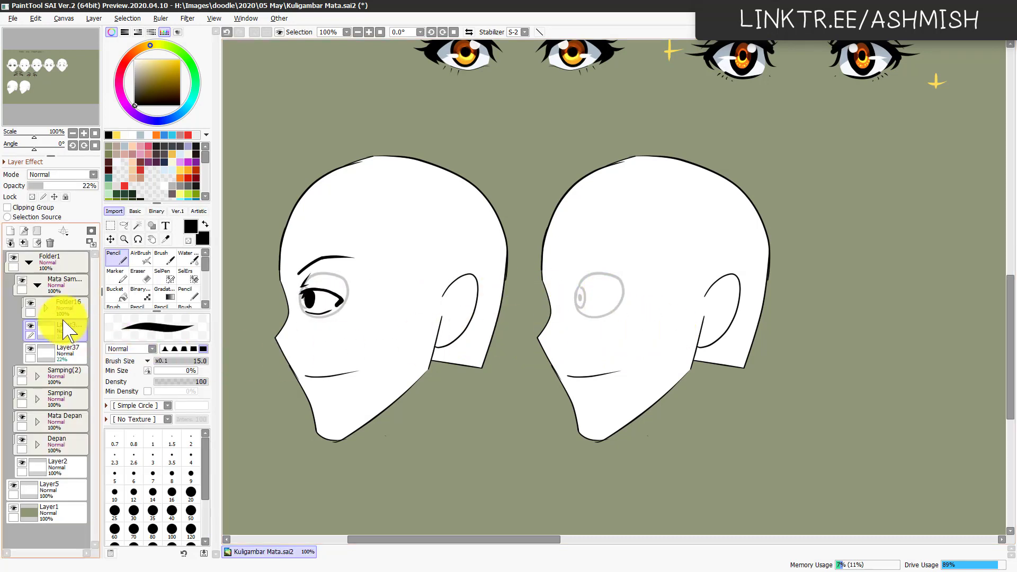
Step: Create a new folder with an empty layer above the eyeball guides, and hide the first head's guide
left_click(37, 232)
key("ctrl+shift+n")
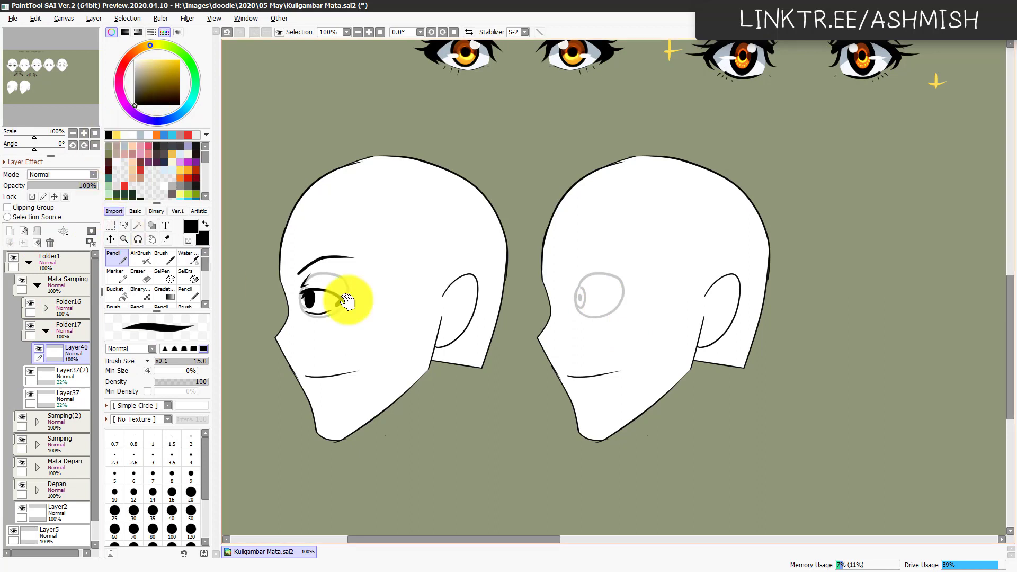
left_click_drag(634, 368, 583, 377)
left_click(30, 394)
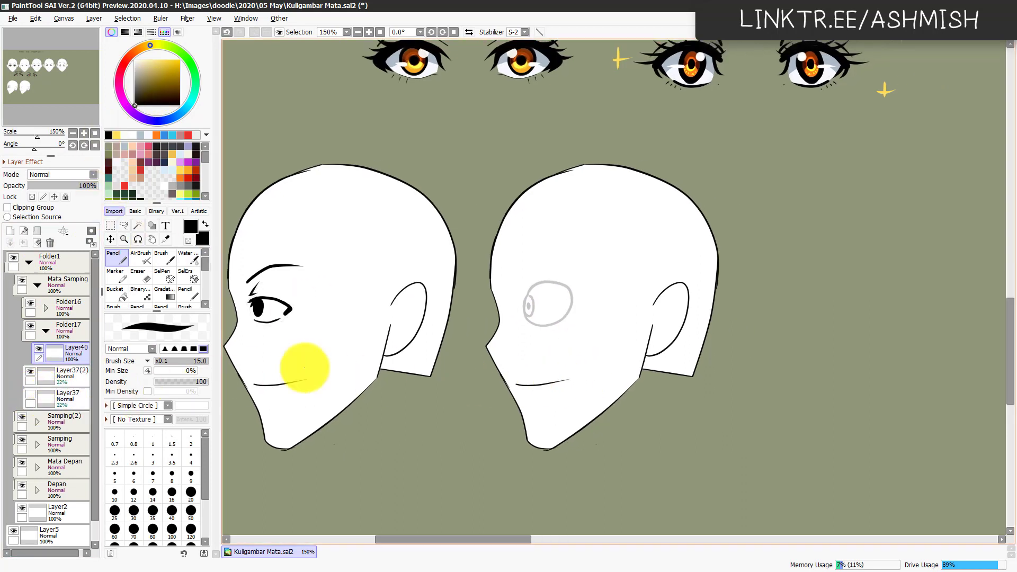
Step: Ink an angular upper lash line with a pointed back corner and a short flat lower line over the second head's guide
key("Page_Up")
left_click_drag(490, 363, 575, 309)
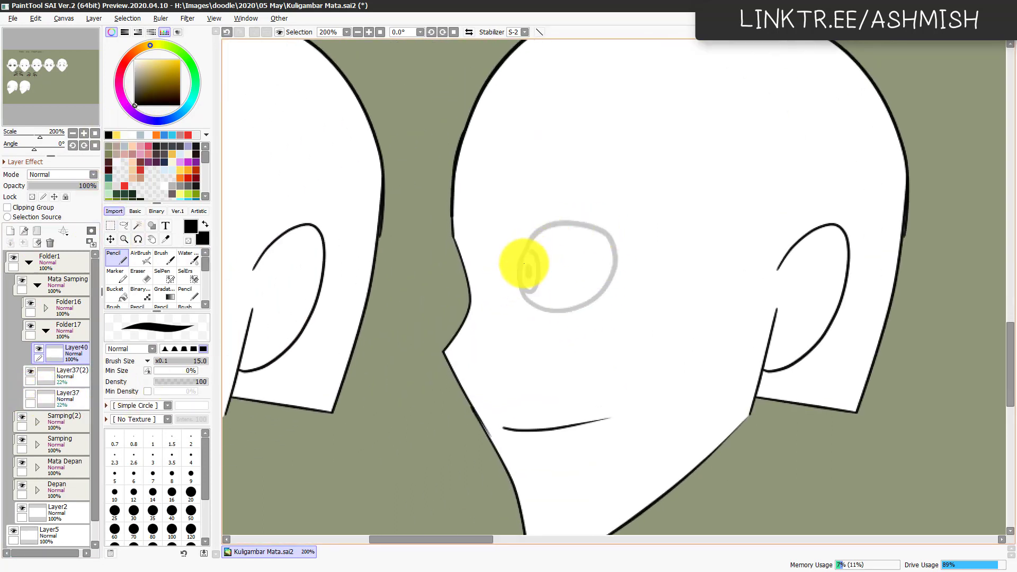
left_click_drag(511, 280, 528, 260)
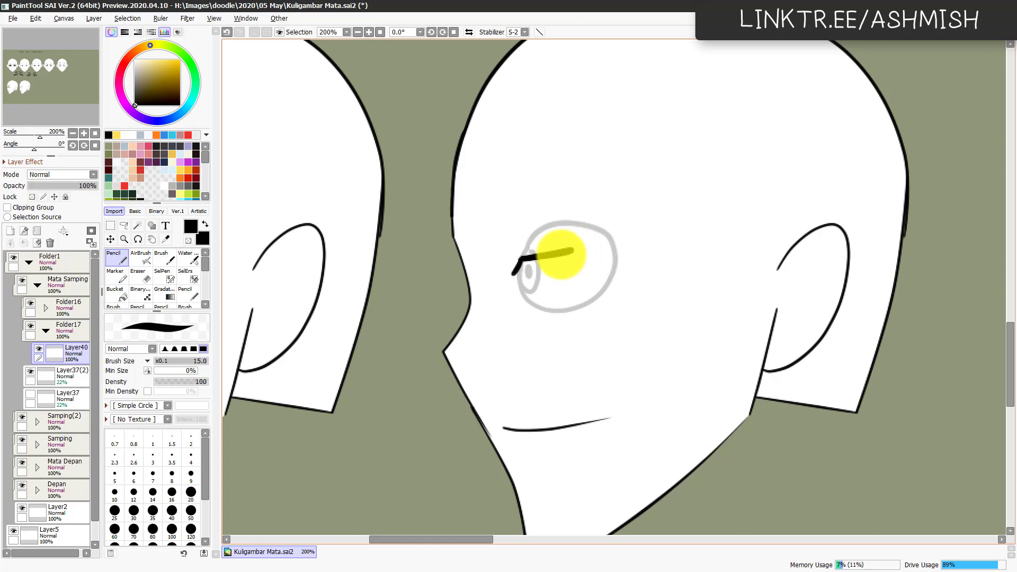
mouse_move(561, 255)
left_mouse_down()
mouse_move(574, 264)
mouse_move(556, 283)
mouse_move(519, 287)
left_mouse_up()
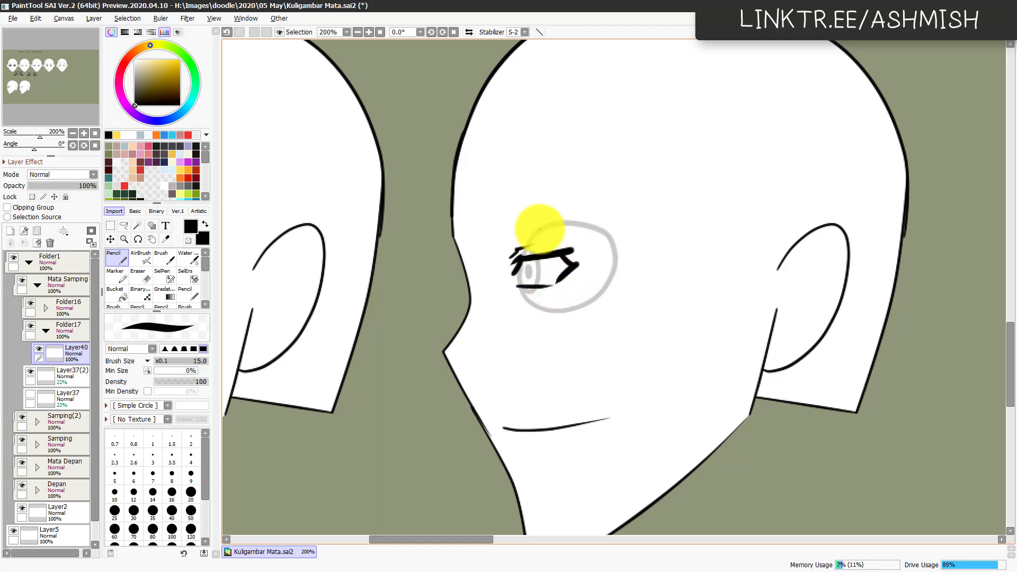
Step: Draw a thick, tapered eyebrow slanting down toward the nose above the second head's eye
mouse_move(532, 248)
left_mouse_down()
mouse_move(511, 261)
mouse_move(548, 199)
left_mouse_up()
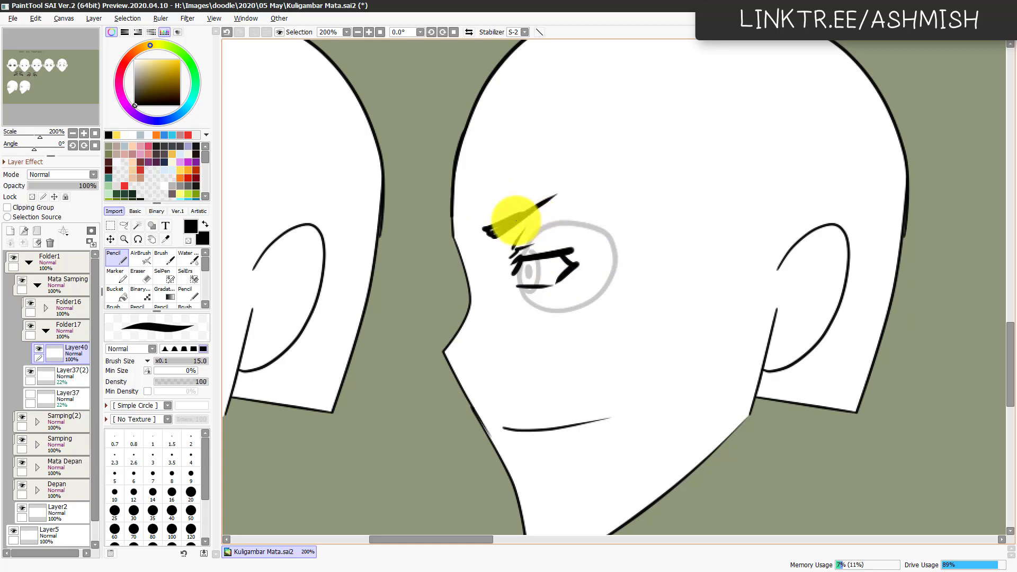
scroll(489, 231, "down", 1)
mouse_move(533, 240)
left_mouse_down()
mouse_move(578, 217)
mouse_move(603, 213)
left_mouse_up()
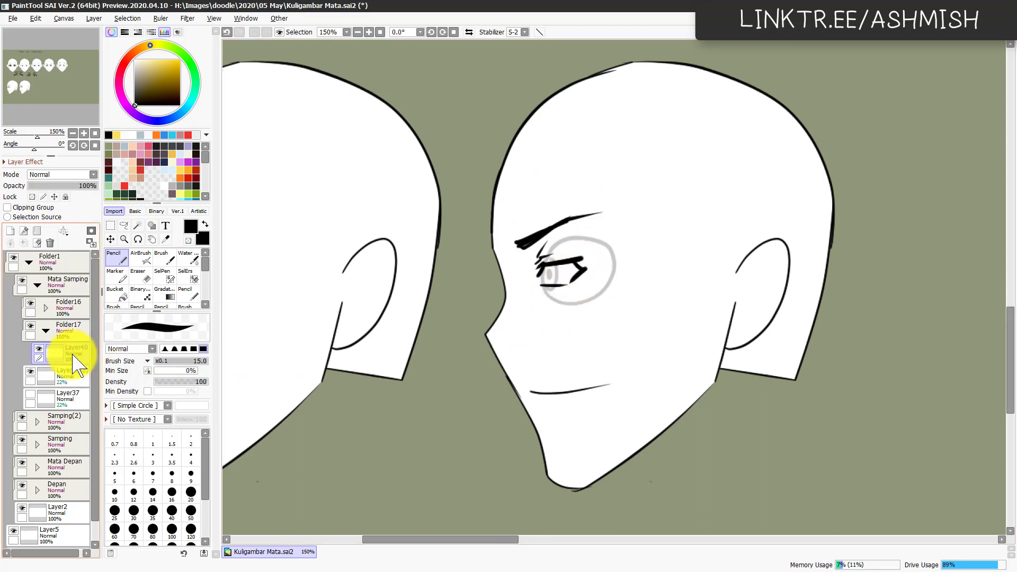
Step: Paint a solid black iris on a new layer beneath the second eye's line art, and hide its eyeball guide
key("ctrl+shift+n")
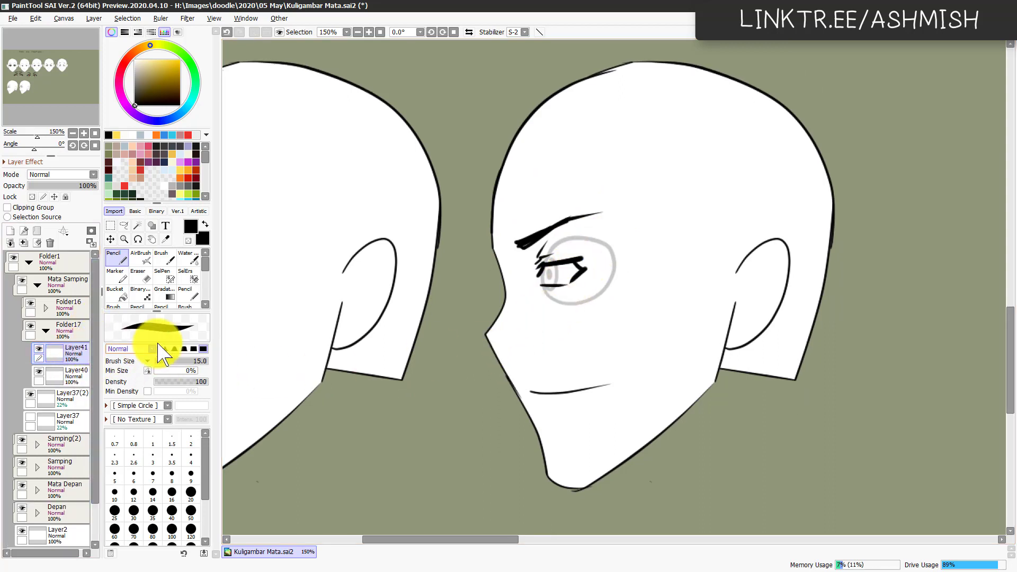
left_click_drag(72, 356, 78, 377)
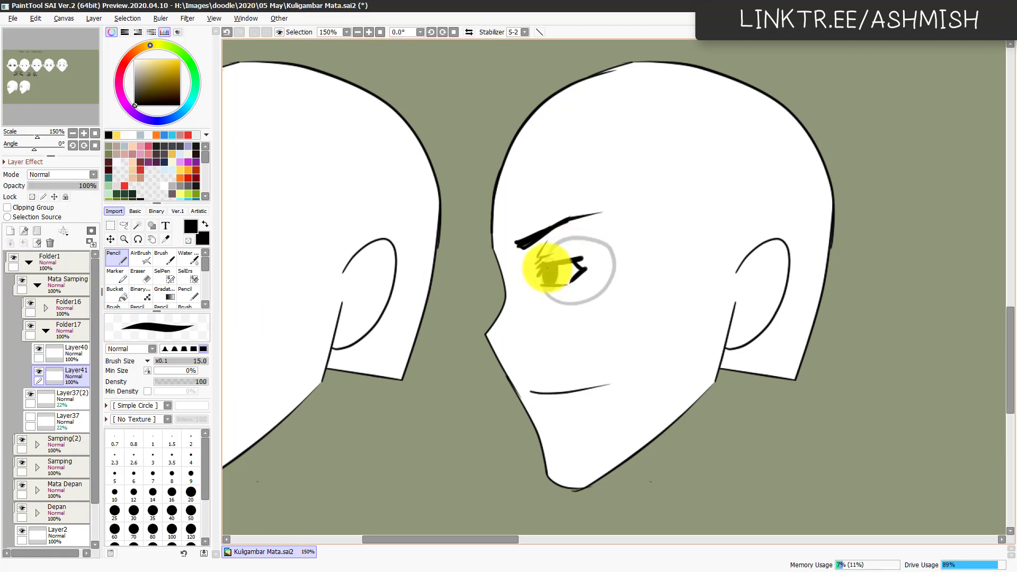
scroll(599, 401, "down", 1)
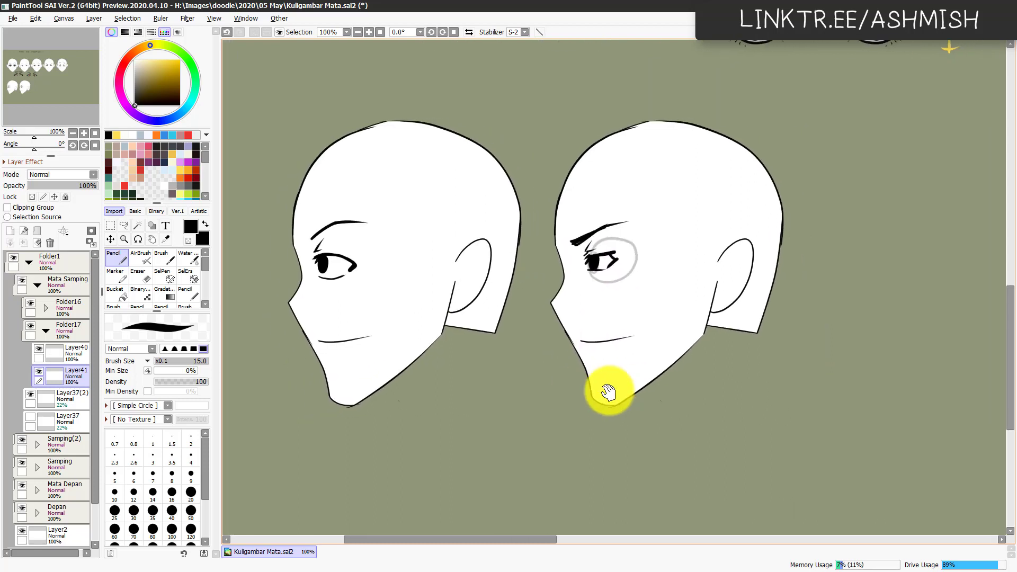
left_click(31, 394)
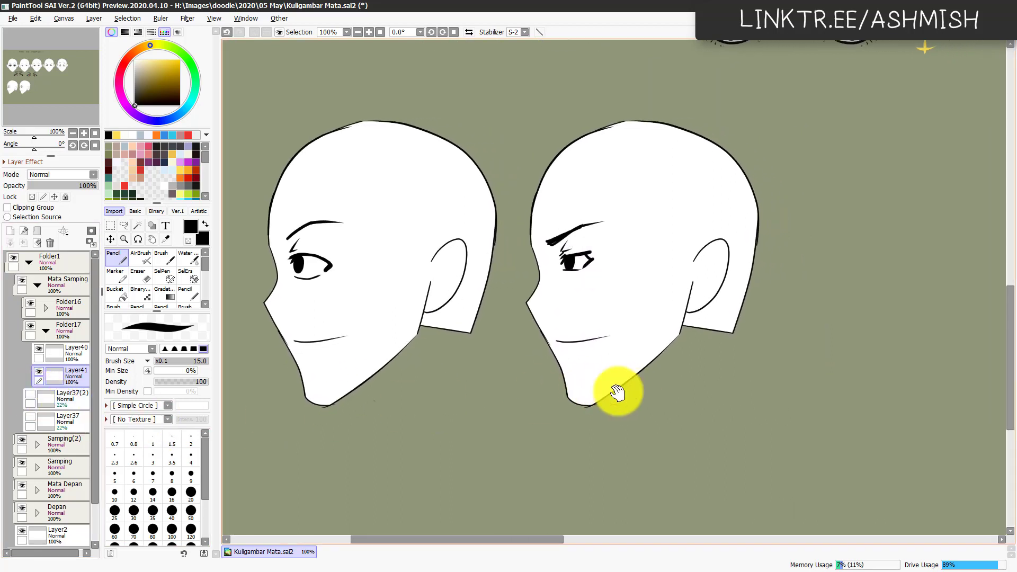
Step: Collapse the second side-view eye's folder in the layer stack
scroll(635, 402, "down", 1)
left_click_drag(689, 411, 683, 440)
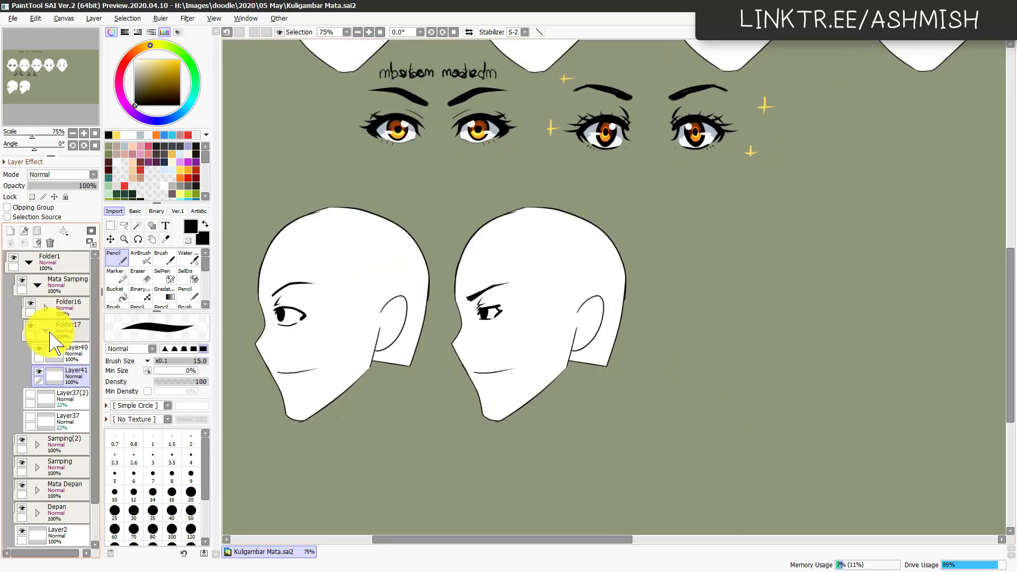
left_click(45, 330)
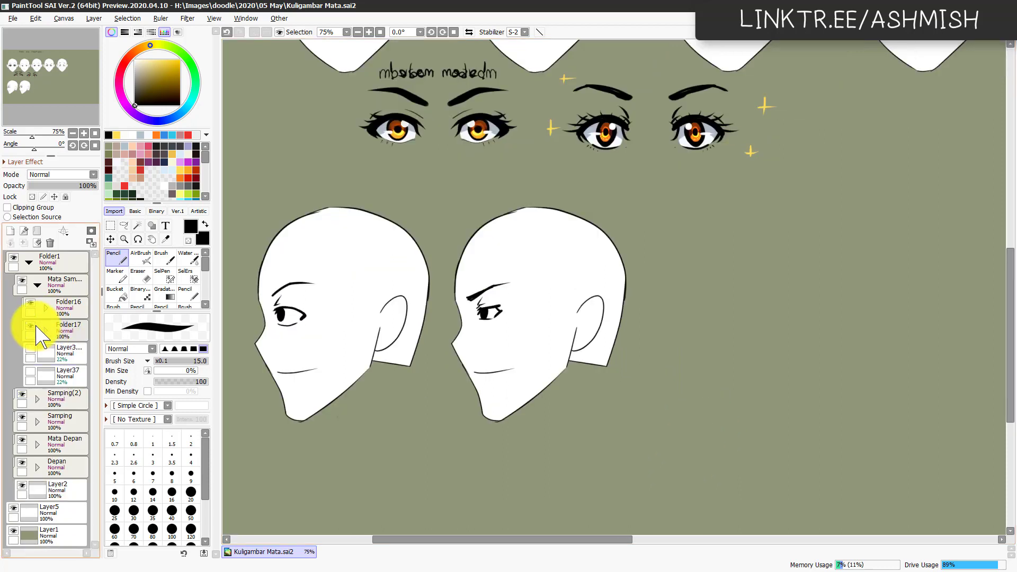
left_click(22, 395)
left_click(22, 394)
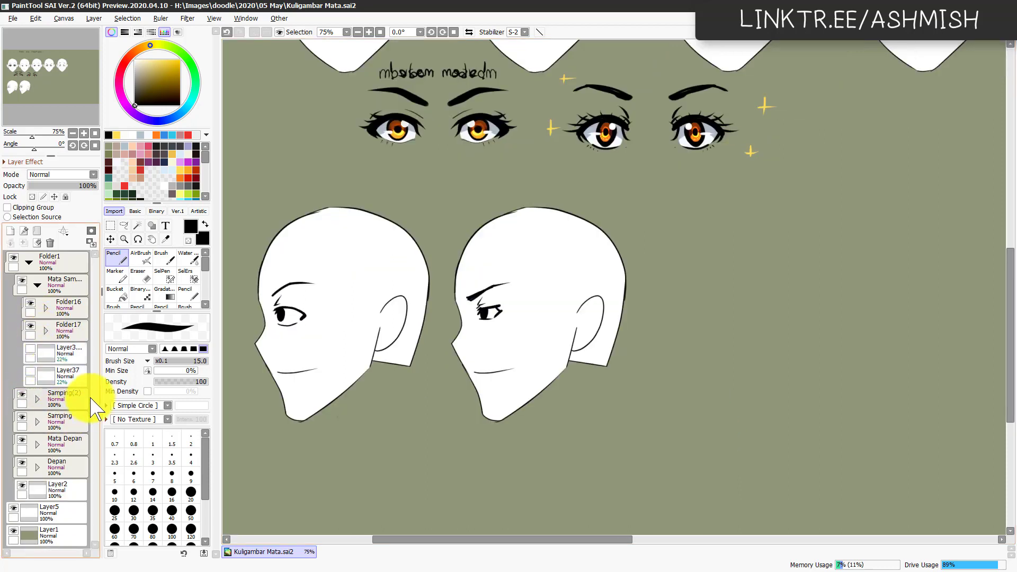
left_click(38, 398)
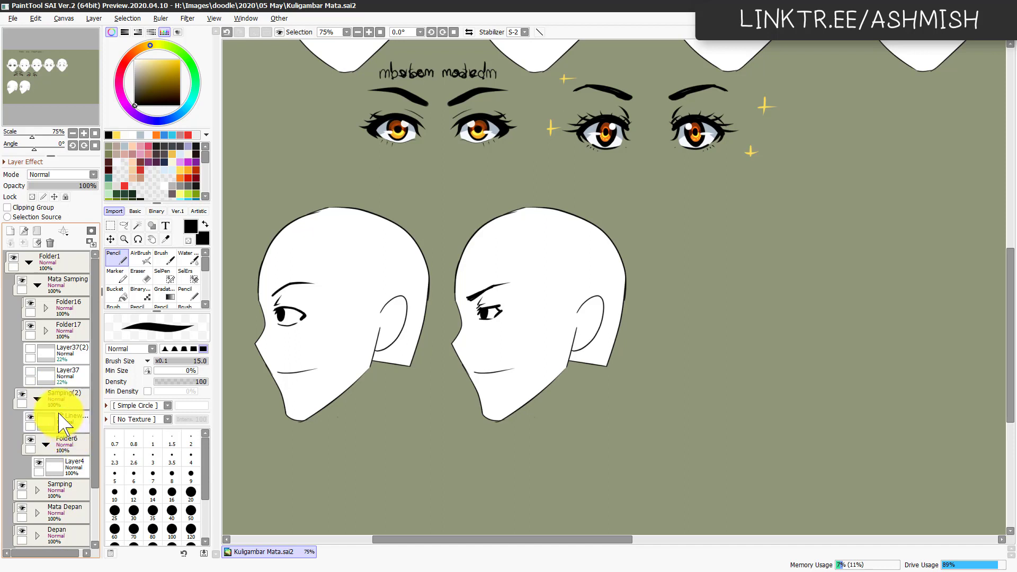
left_click(37, 399)
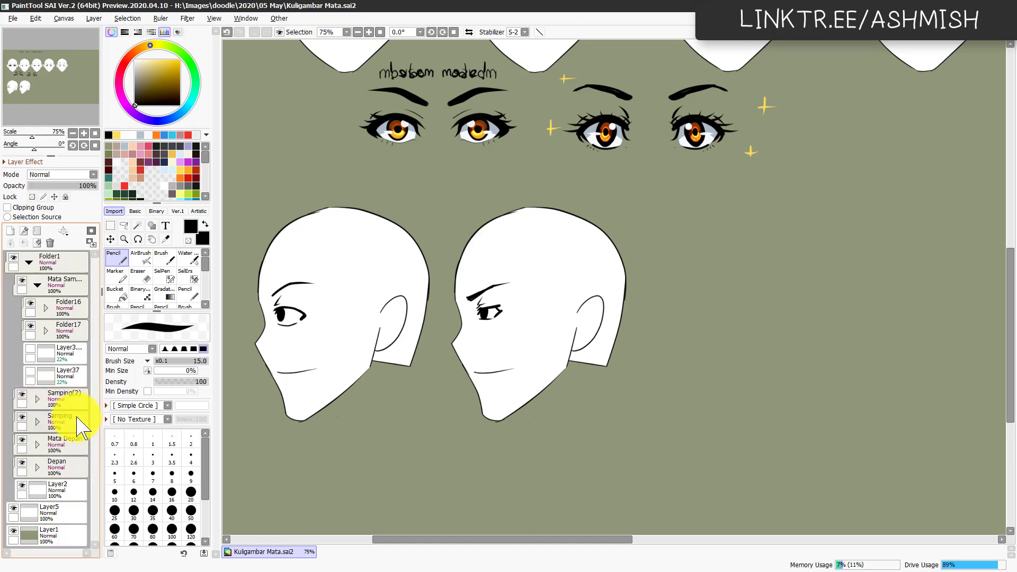
left_click(21, 418)
left_click(21, 418)
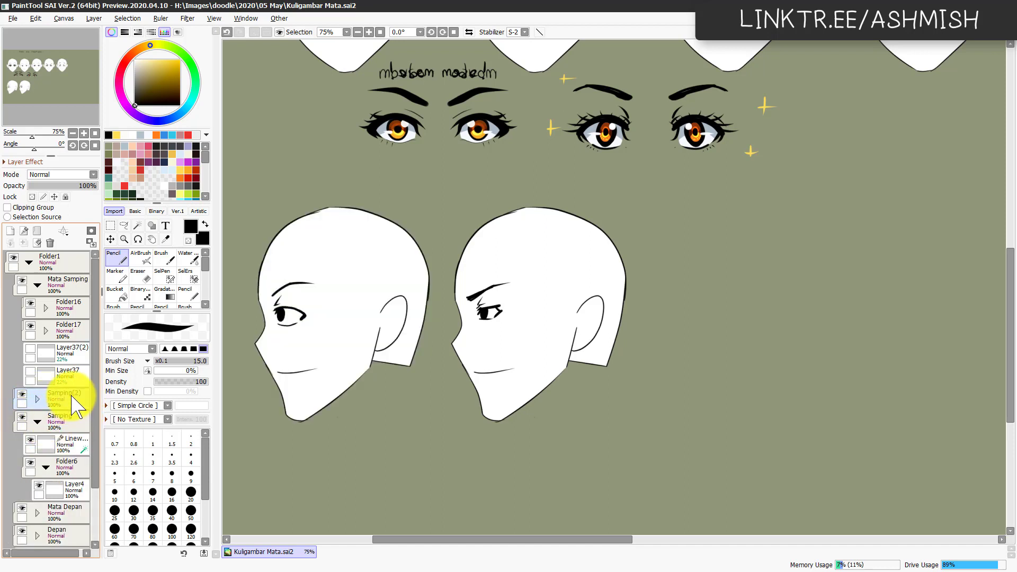
Step: Group the two side-view head folders into a new folder and name it Samping
left_click(63, 403)
left_click(37, 421)
left_click(25, 417)
left_click(37, 421)
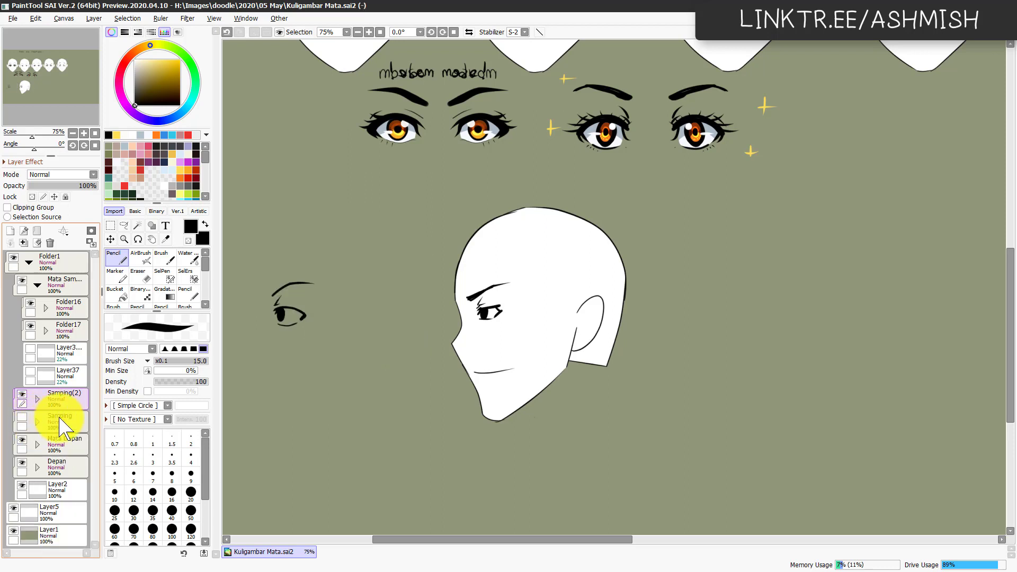
left_click(69, 421, "ctrl")
left_click(37, 230)
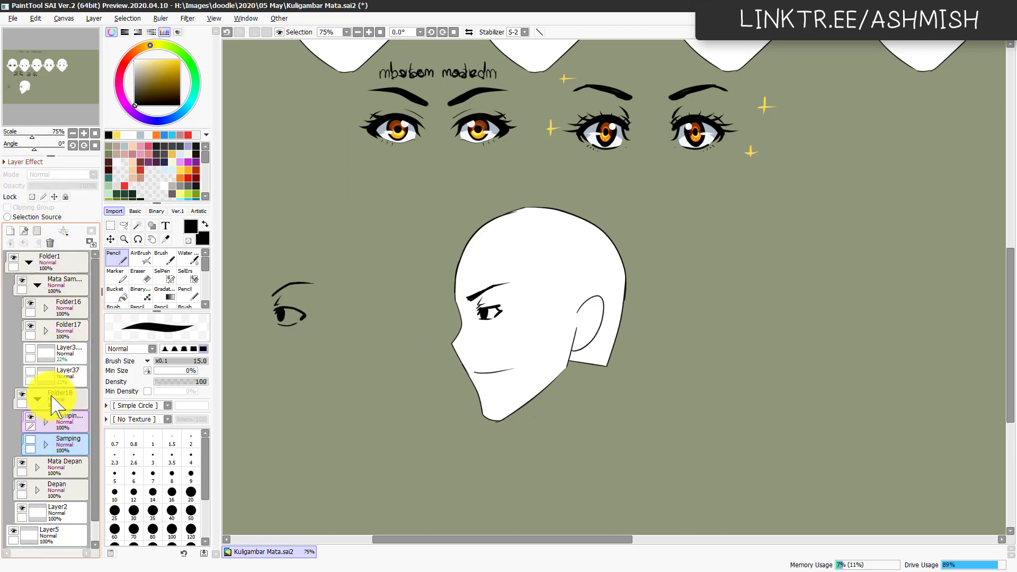
left_click(37, 399)
double_click(61, 397)
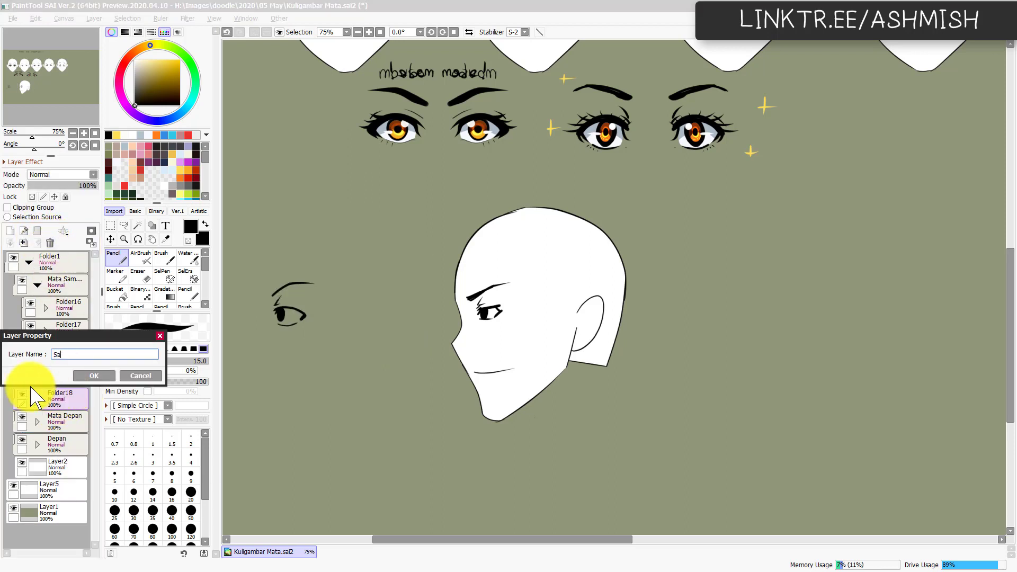
type("Sampling")
key("Return")
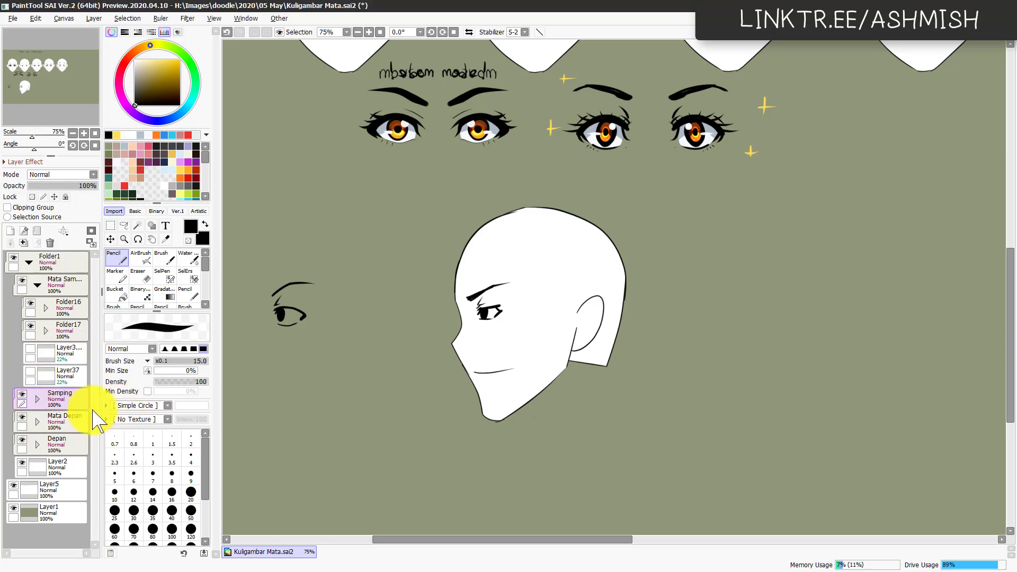
Step: Duplicate the second head's folder inside the Samping group and place the copy as a third side-view head beside it
left_click(37, 399)
left_click(71, 421)
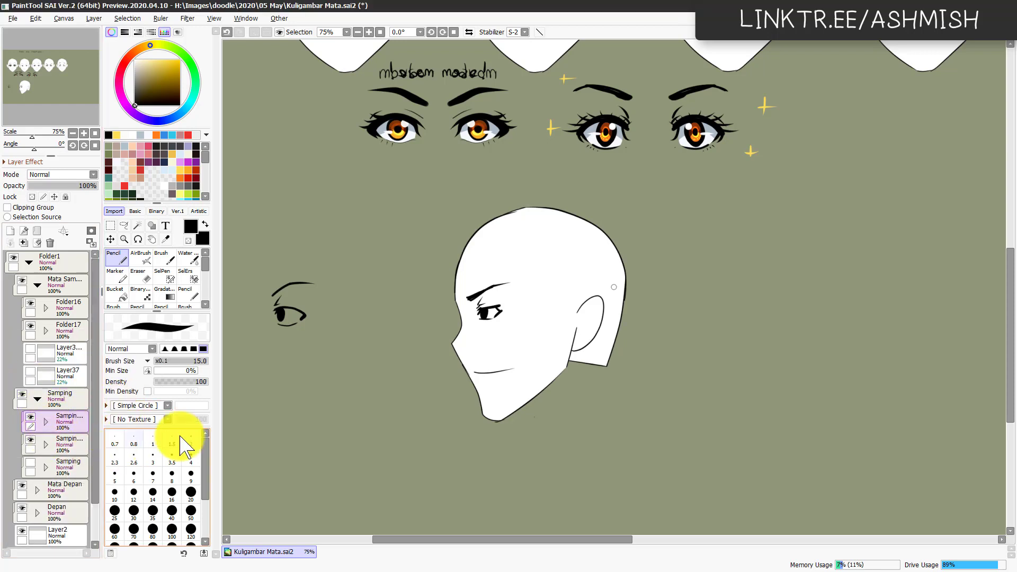
key("ctrl+t")
left_click_drag(526, 372, 721, 378)
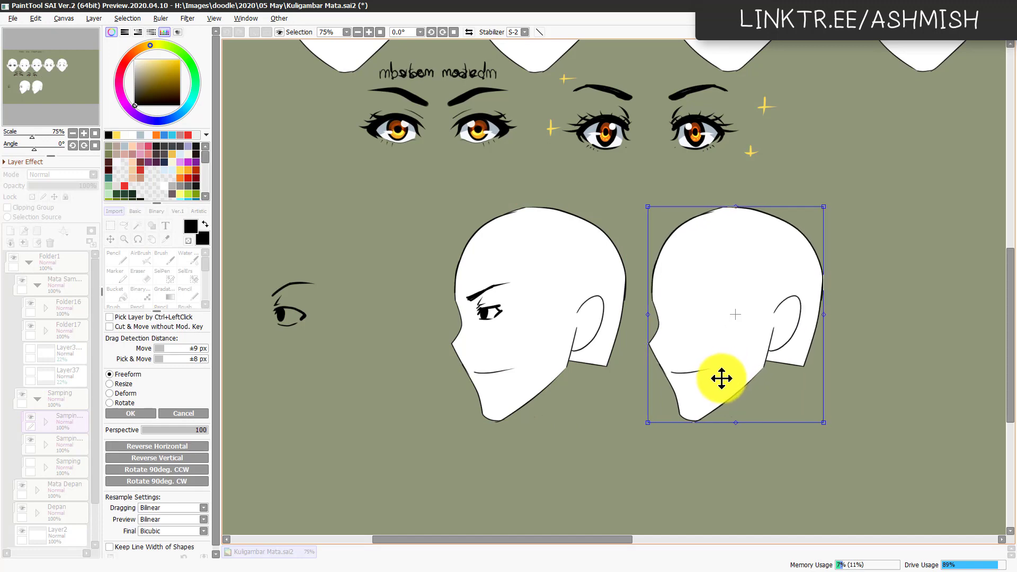
key("Return")
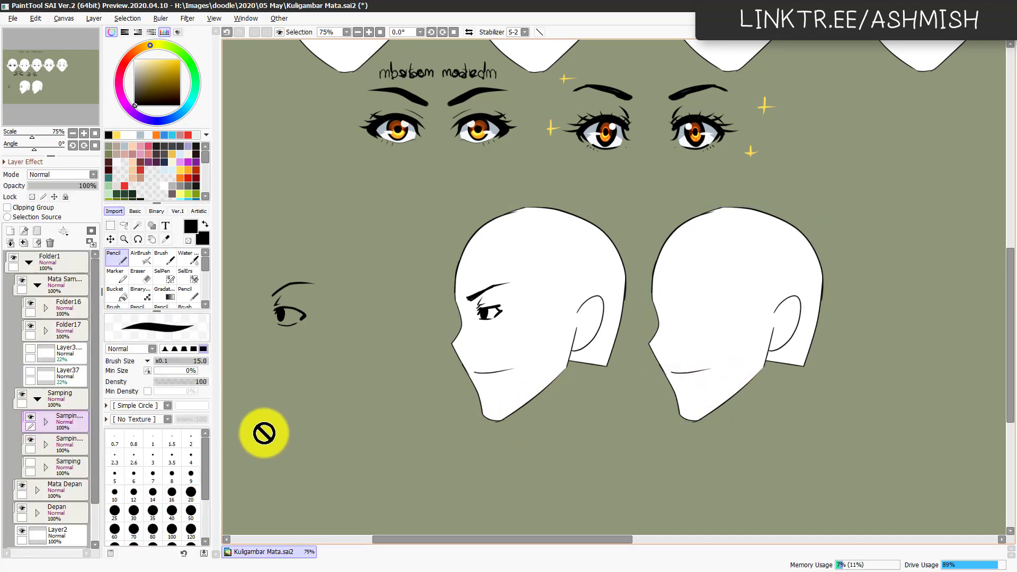
Step: Make the first side-view head visible again
left_click(30, 463)
left_click_drag(550, 404, 536, 441)
key("Page_Down")
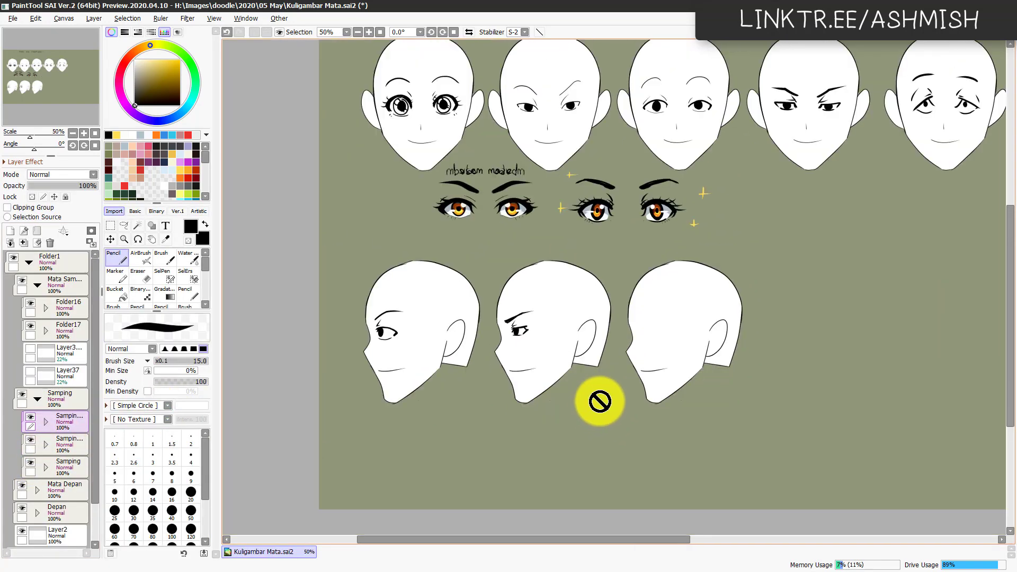
left_click_drag(593, 408, 547, 403)
key("Page_Up")
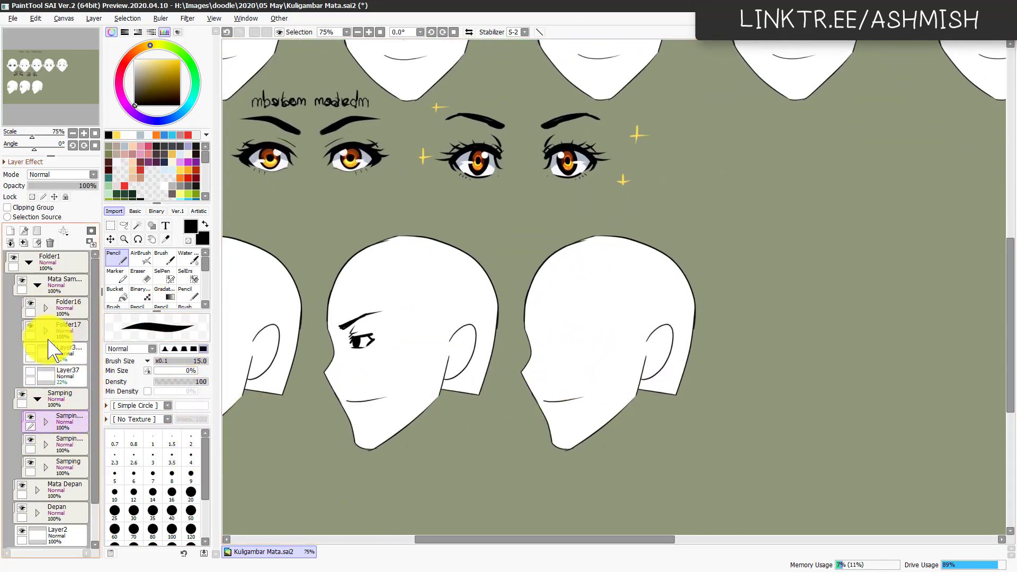
Step: Show the second side-view head's eyeball guide, duplicate its layer and move the copy onto the third side-view head
left_click(30, 350)
left_click(72, 358)
key("ctrl+j")
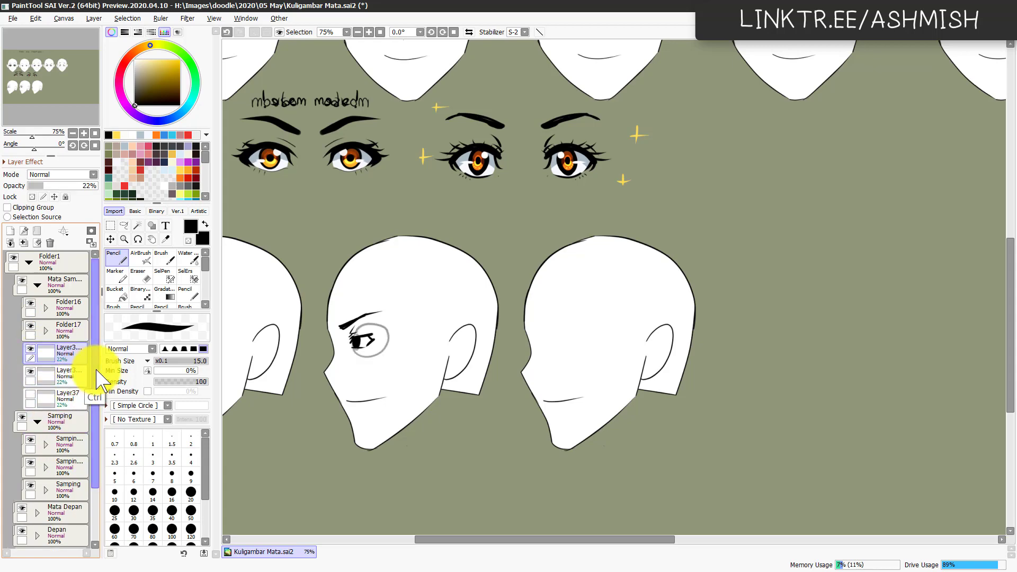
key("ctrl+t")
mouse_move(377, 345)
left_mouse_down()
mouse_move(583, 357)
mouse_move(443, 352)
left_mouse_up()
key("Return")
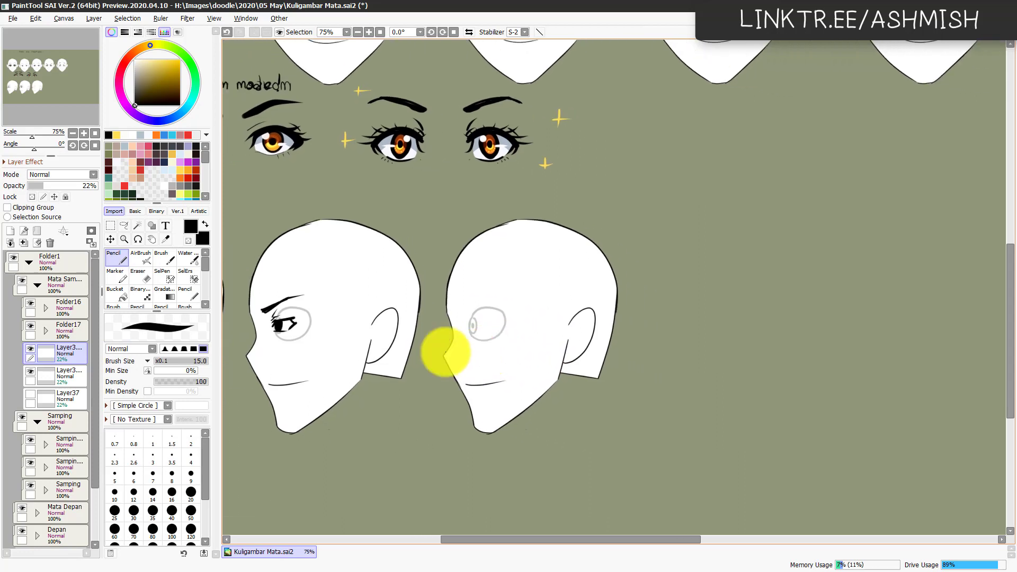
Step: On a new layer inside a new folder, draw the third side-view head's eye outline, lid crease and thin arched eyebrow
left_click(37, 231)
left_click(10, 231)
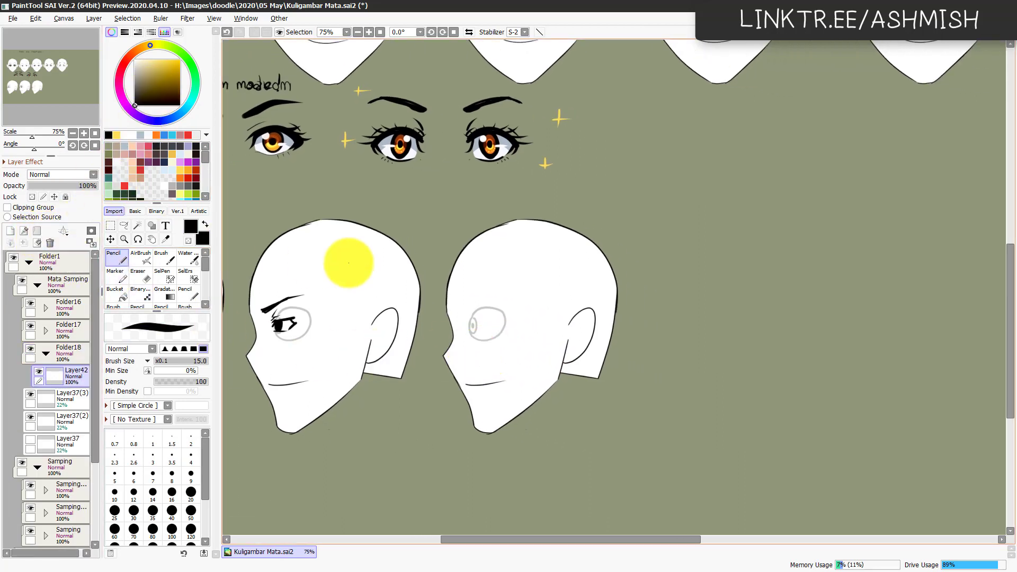
key("Page_Up")
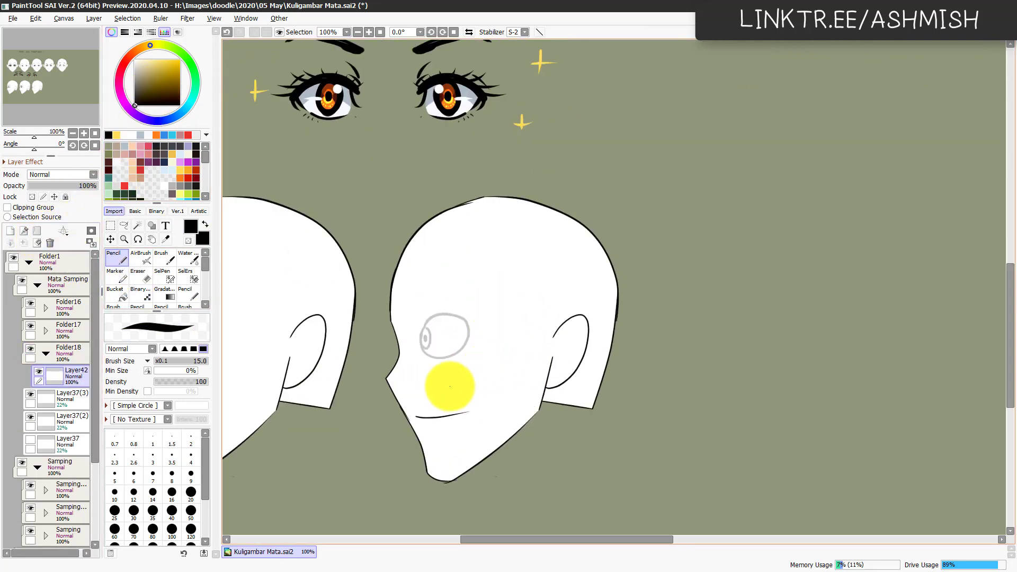
left_click_drag(418, 345, 448, 328)
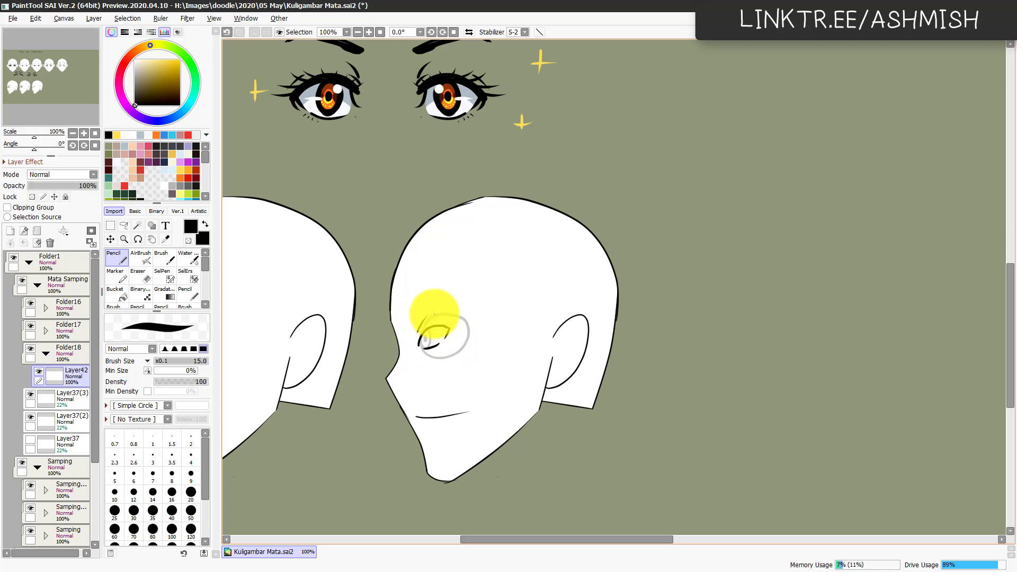
left_click_drag(414, 315, 452, 297)
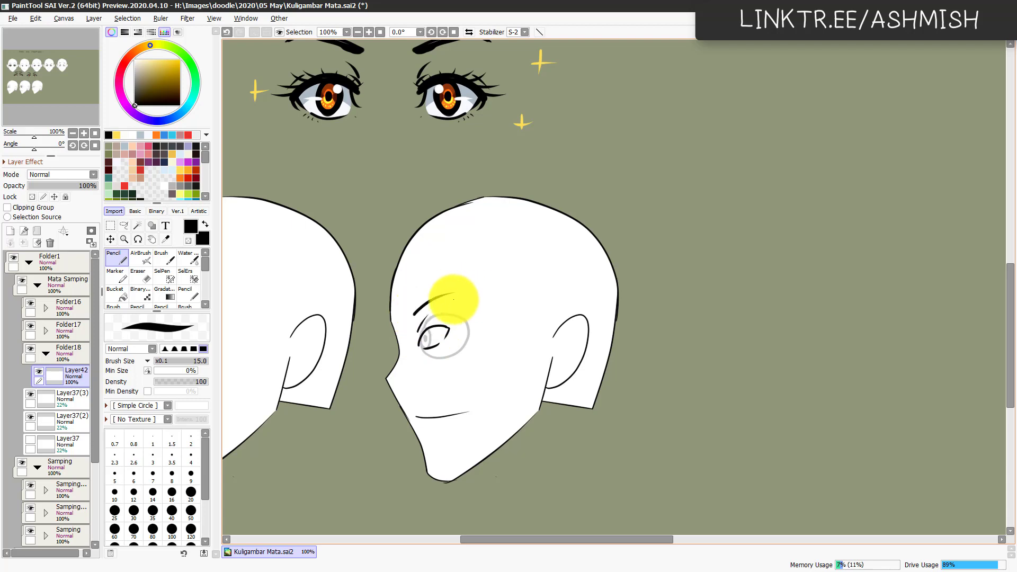
Step: Add a layer beneath the third side-view eye's line art and paint its narrow solid black iris
key("ctrl+shift+n")
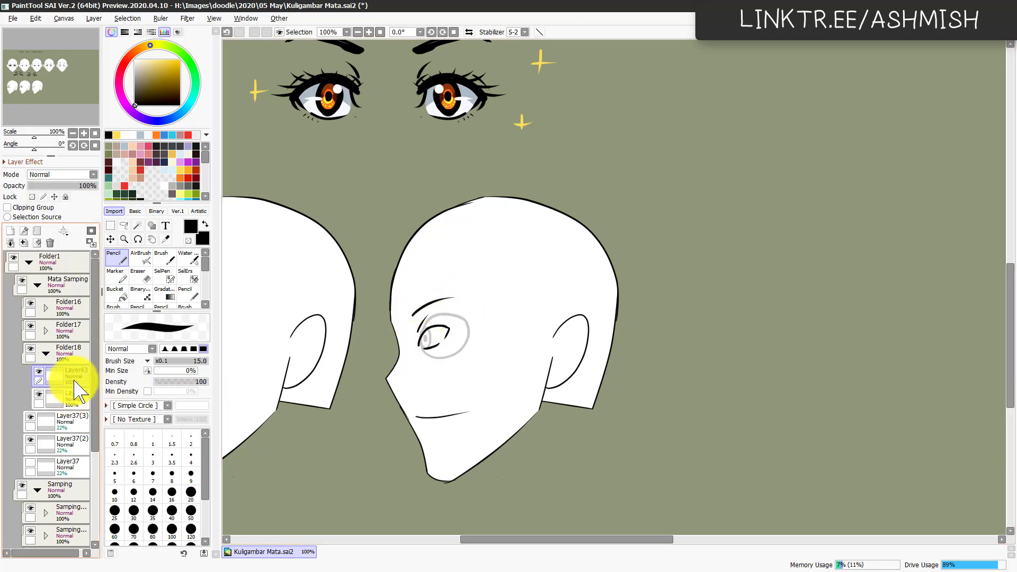
left_click_drag(75, 379, 75, 403)
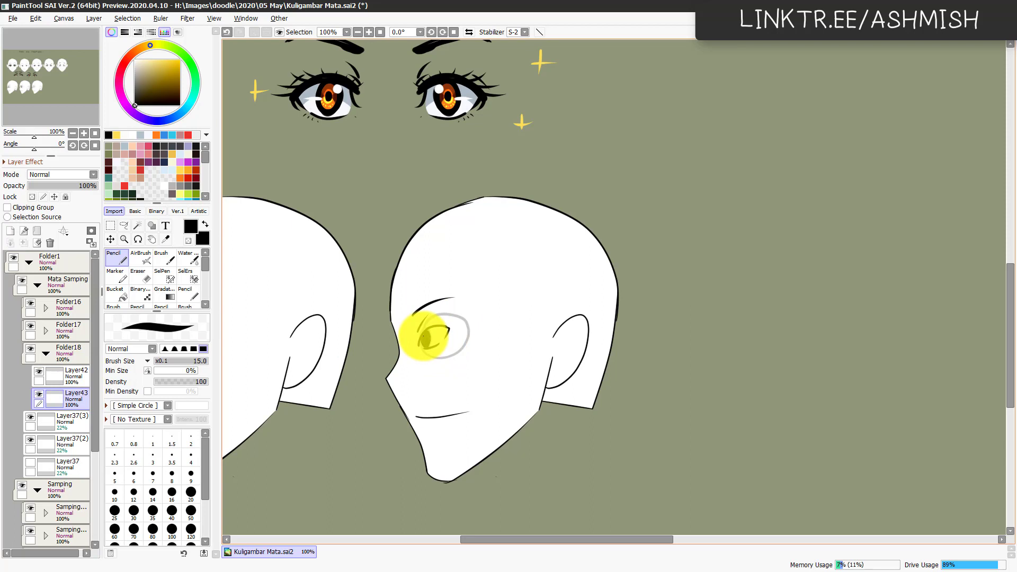
left_click_drag(441, 426, 490, 379)
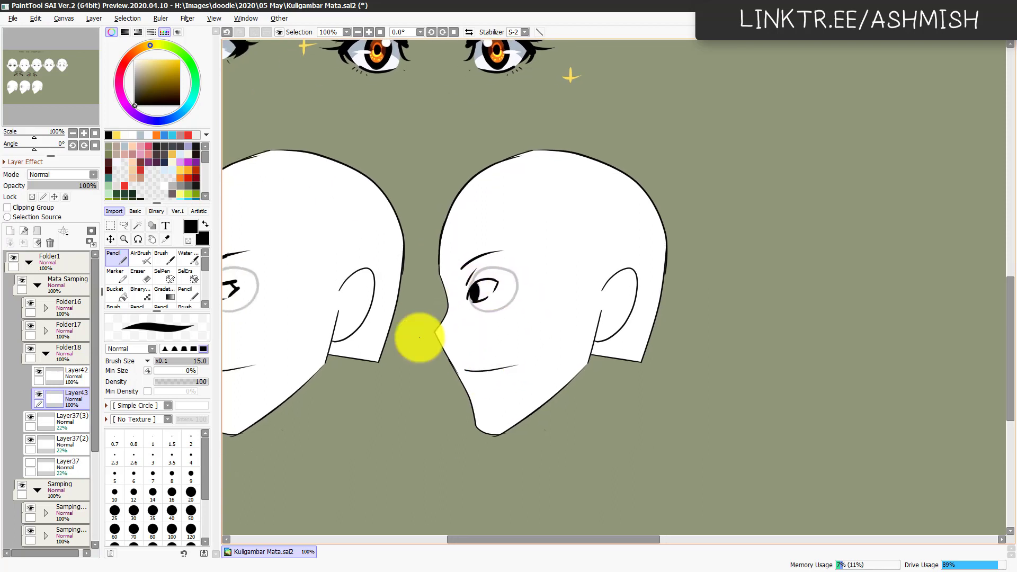
Step: Hide both eyeball guides, collapse the third eye's folder and shift that eye and eyebrow slightly away from the nose
left_click(32, 439)
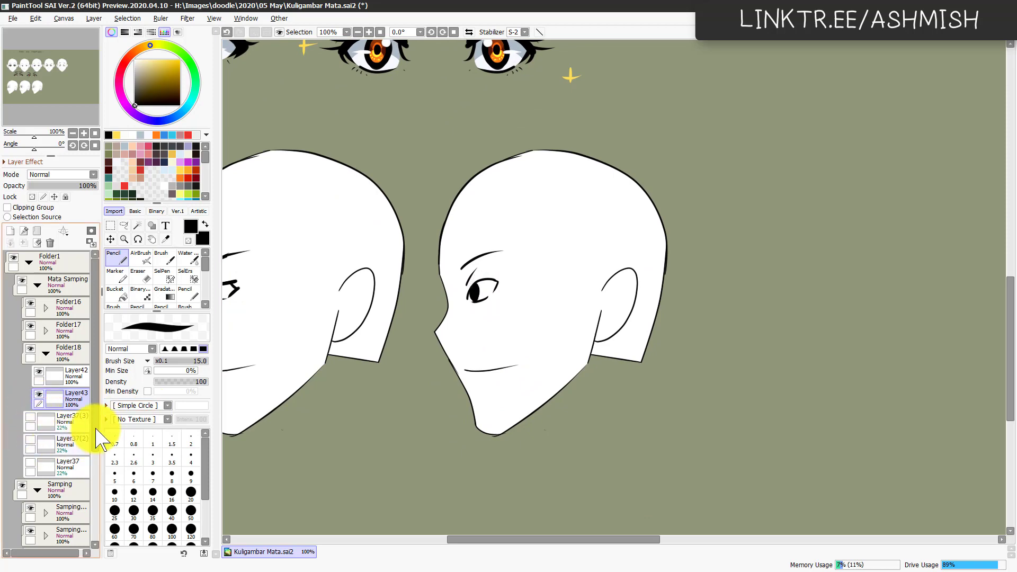
left_click(46, 354)
left_click(499, 302, "ctrl+shift")
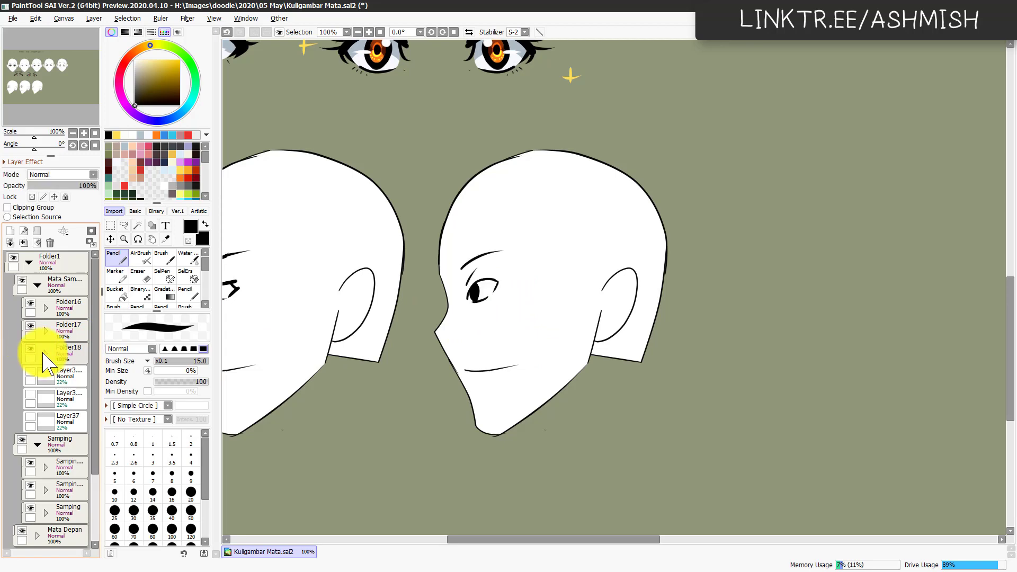
key("ctrl+t")
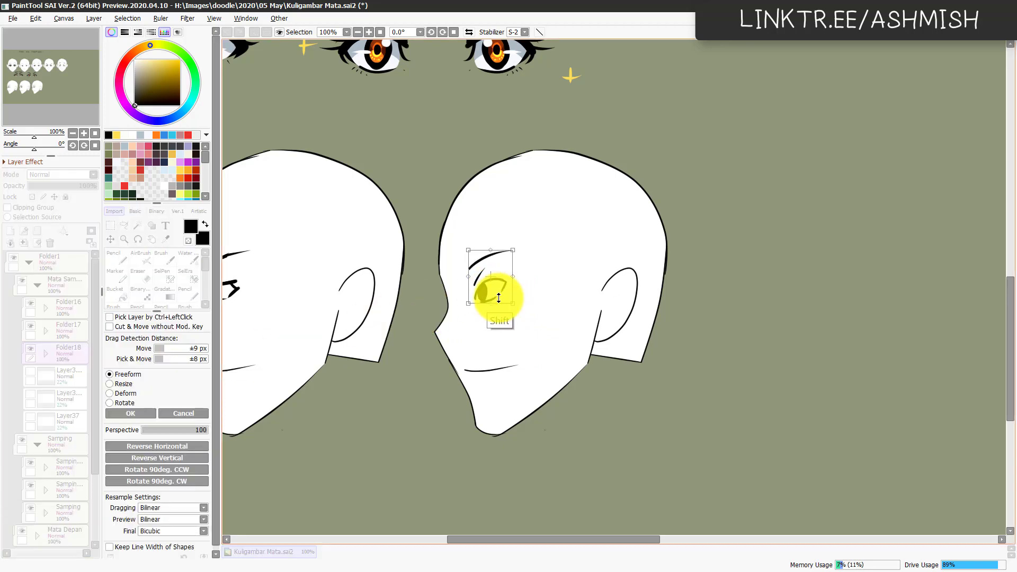
key("Return")
Step: Duplicate the third head's folder inside the Samping group and place the copy as a fourth side-view head beside it
key("Page_Down")
left_click_drag(549, 398, 645, 407)
key("Page_Down")
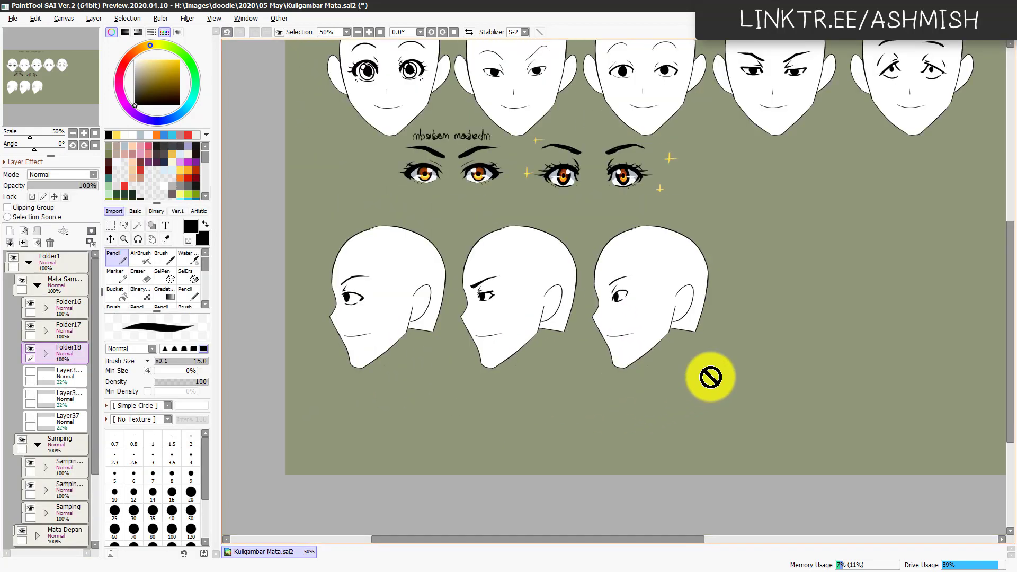
left_click_drag(710, 377, 565, 405)
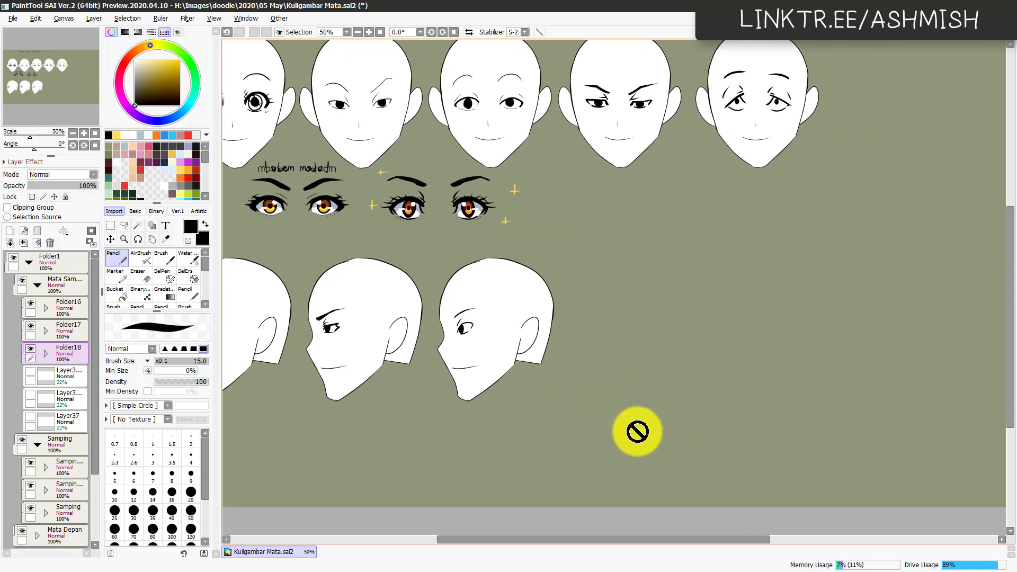
left_click_drag(590, 385, 643, 374)
left_click(22, 440)
left_click(22, 440)
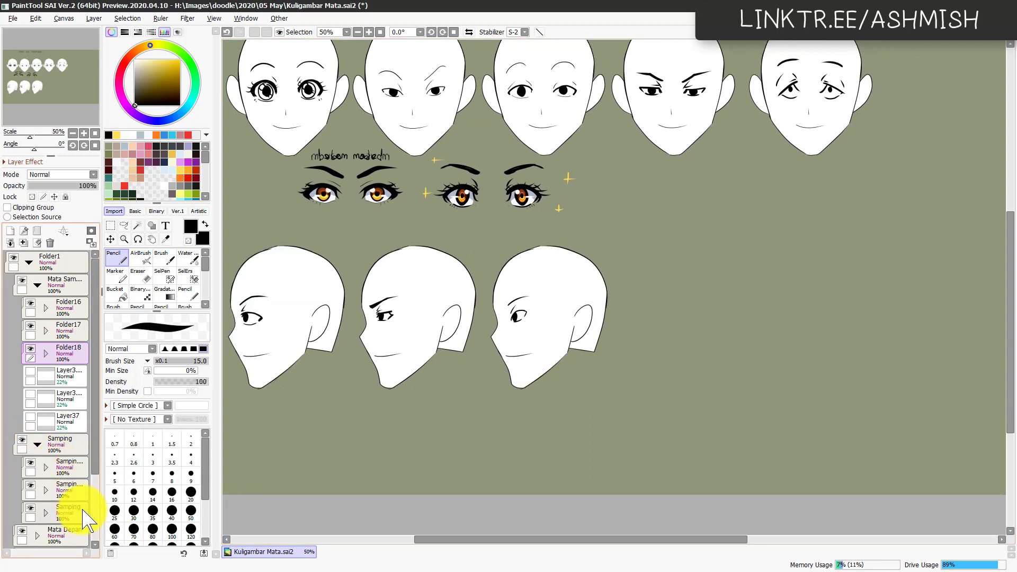
left_click(62, 472)
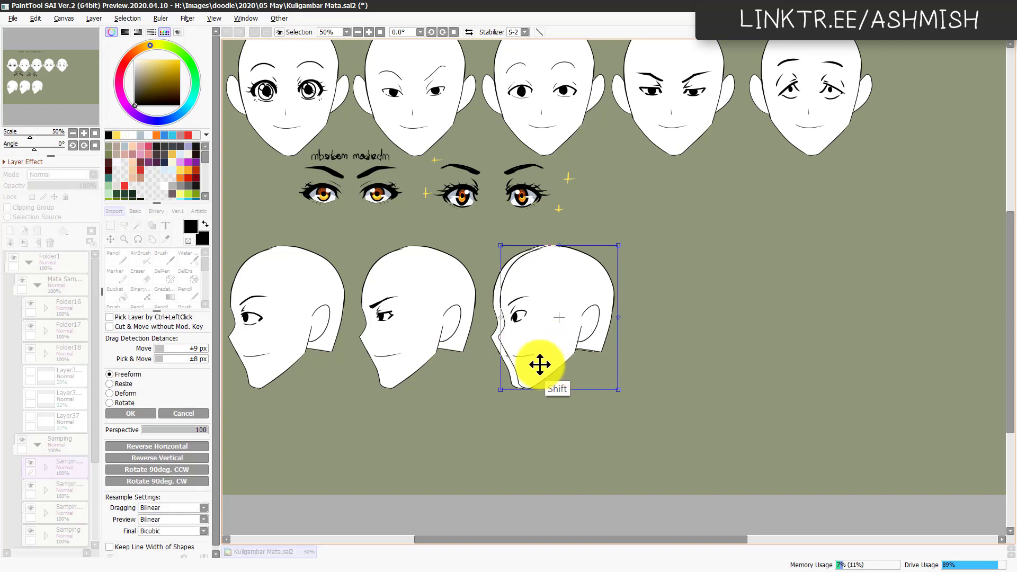
left_click_drag(538, 363, 673, 367)
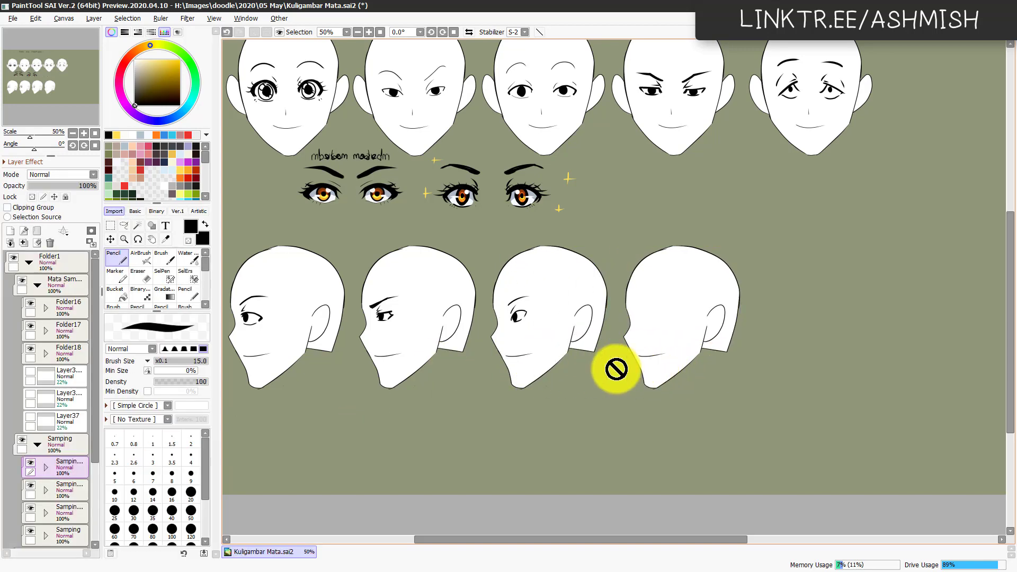
key("ctrl+t")
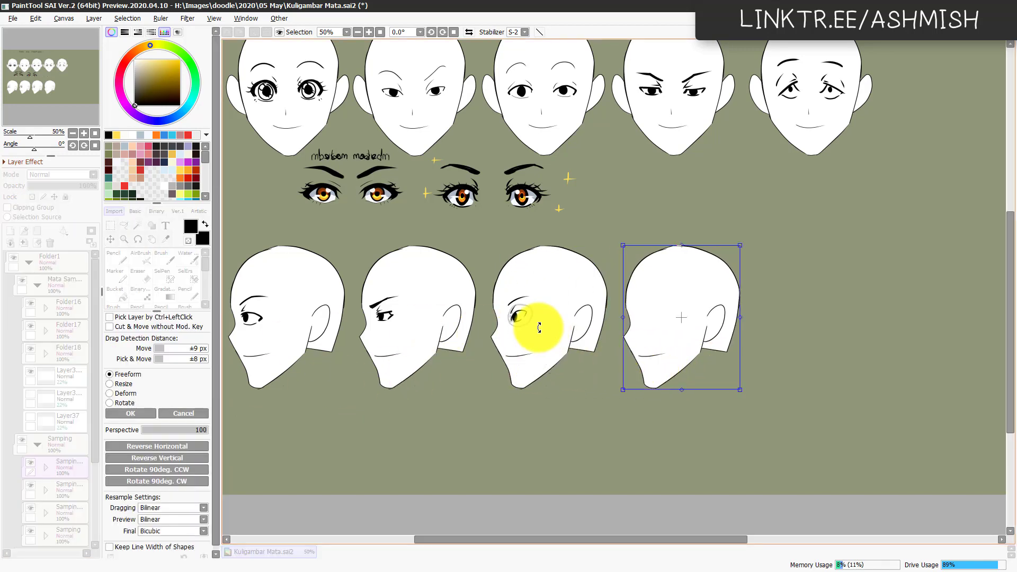
key("Return")
Step: Show the third head's eyeball guide and move it onto the fourth side-view head
left_click(69, 375)
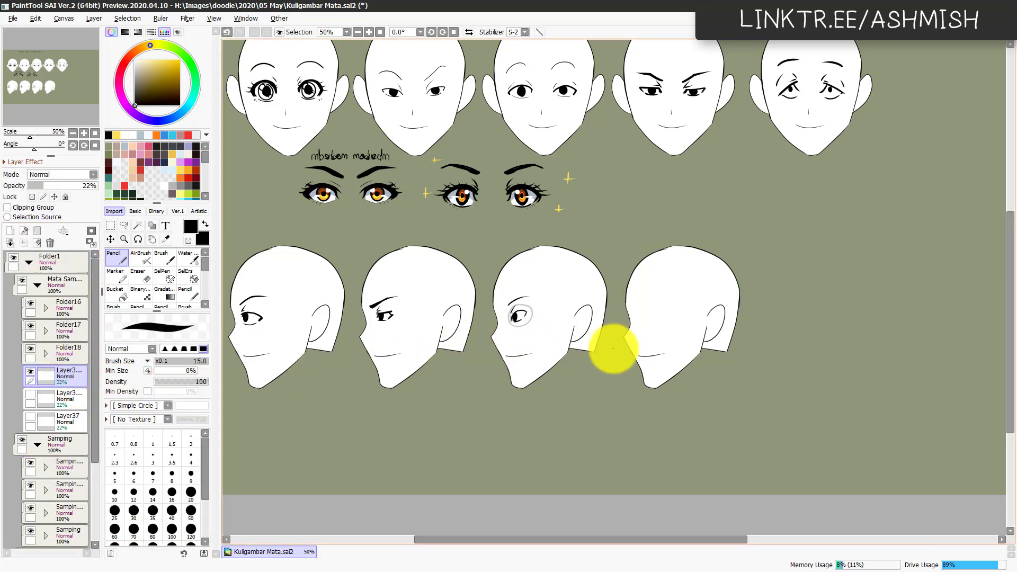
left_click_drag(523, 319, 660, 325)
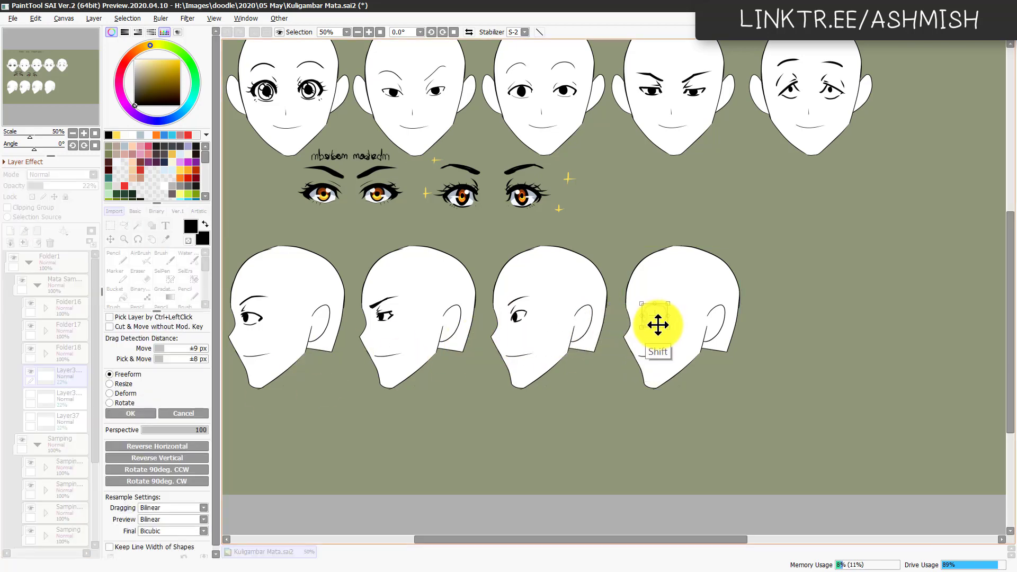
key("Return")
Step: On a new layer inside a new folder, draw a thick, high-arched upper lash line over the fourth head's eyeball guide
left_click_drag(638, 374, 561, 391)
scroll(581, 390, "up", 3)
left_click_drag(555, 437, 553, 378)
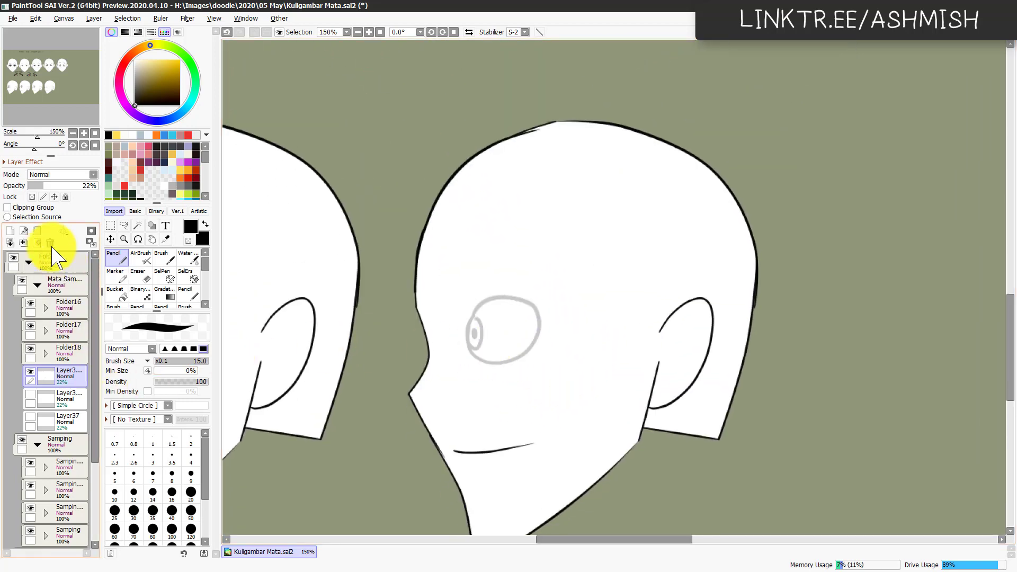
left_click(37, 231)
left_click_drag(140, 87, 121, 125)
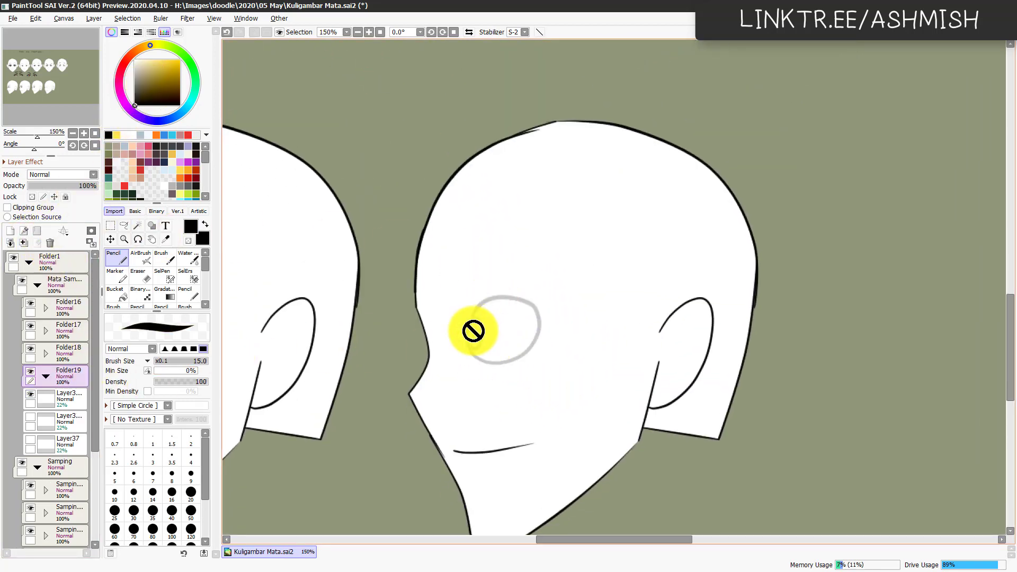
key("ctrl+shift+n")
left_click_drag(464, 341, 471, 314)
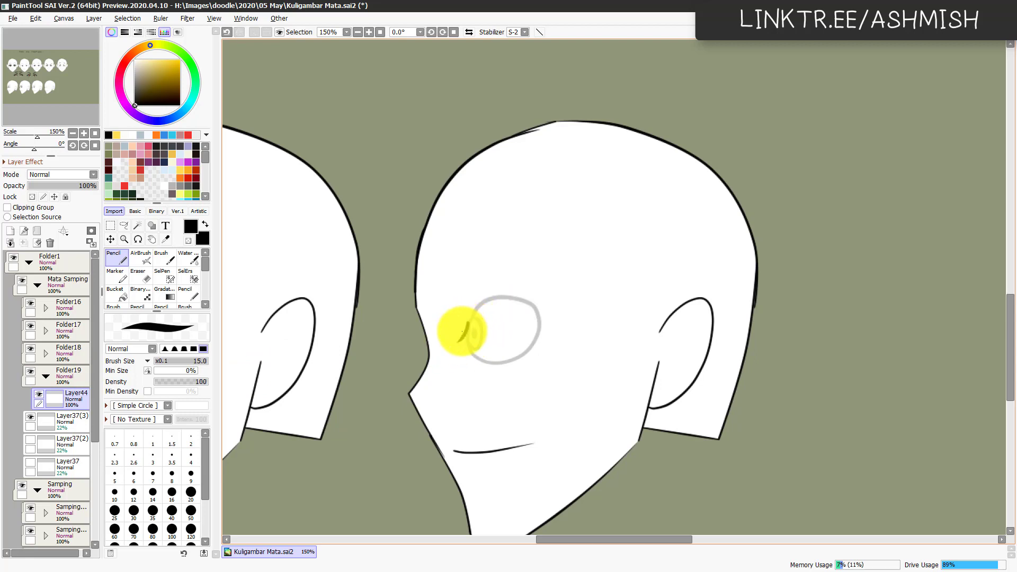
mouse_move(462, 331)
left_mouse_down()
mouse_move(502, 302)
mouse_move(523, 324)
left_mouse_up()
left_click_drag(462, 329, 504, 307)
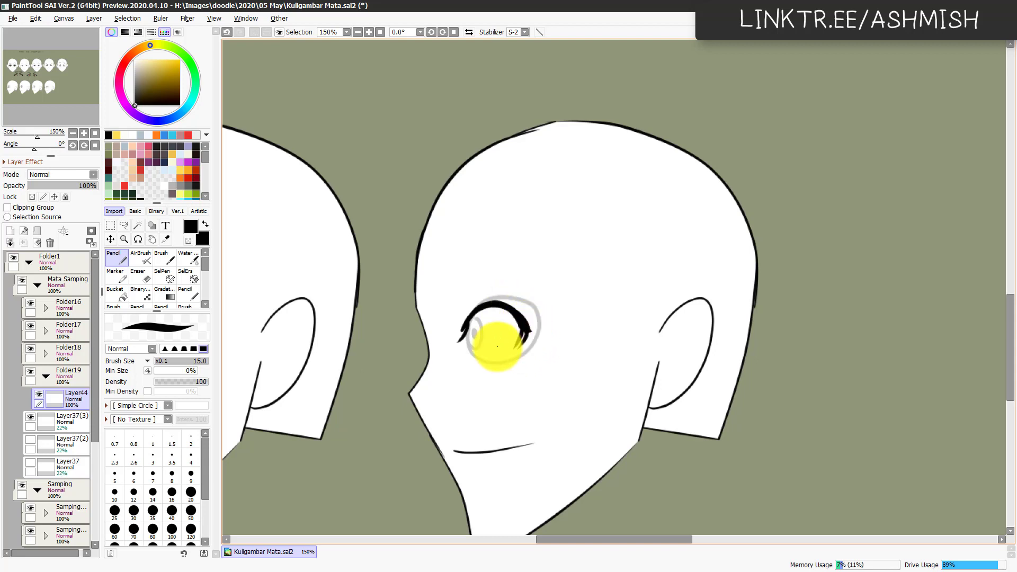
Step: Draw the fourth side-view eye's thin lower lid with pointed upper lashes and short lower lashes, checking the shape in mirrored view
key("ctrl")
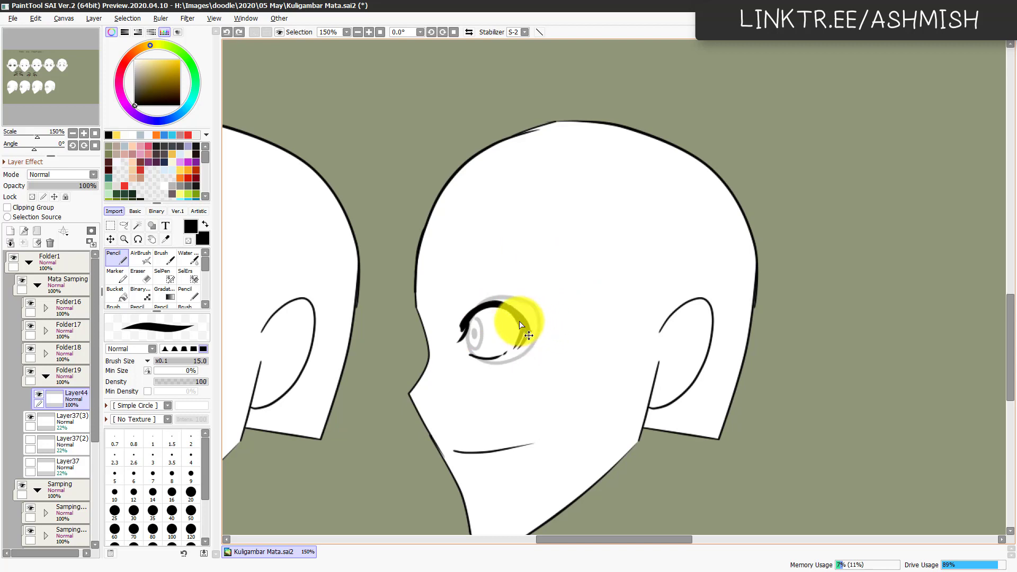
mouse_move(524, 323)
left_mouse_down()
mouse_move(548, 317)
mouse_move(538, 309)
left_mouse_up()
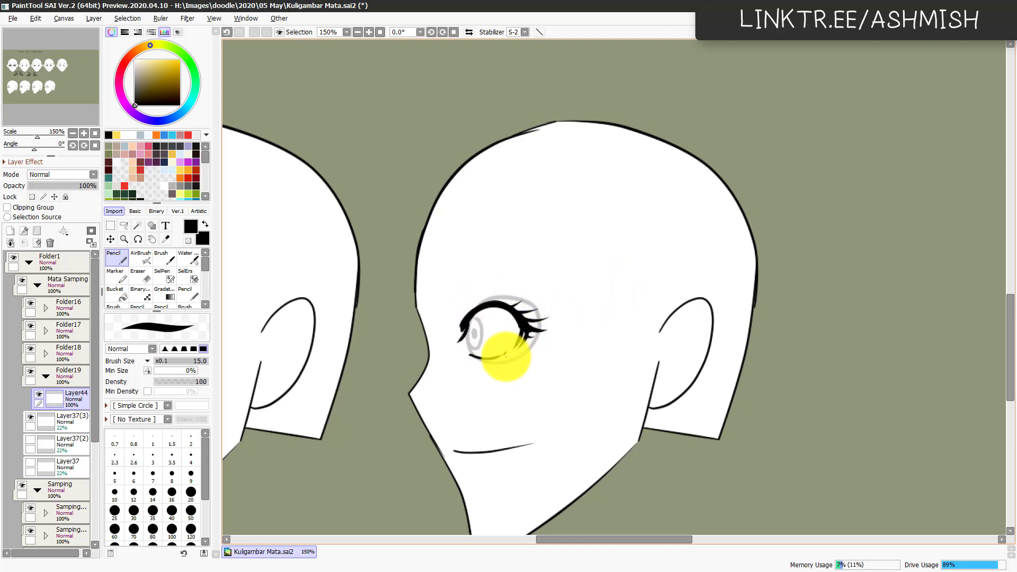
left_click_drag(507, 357, 509, 361)
left_click_drag(513, 355, 516, 358)
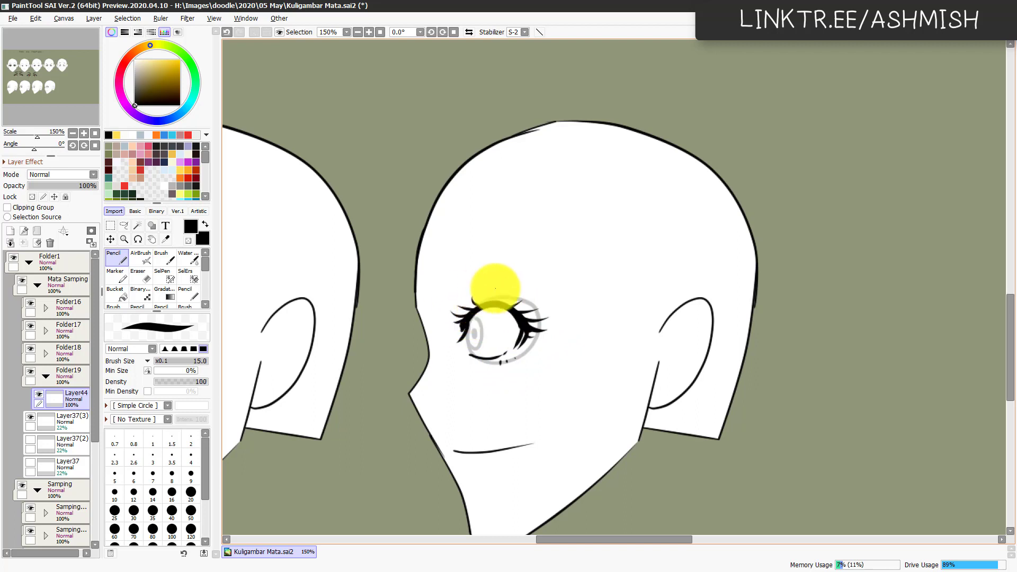
key("h")
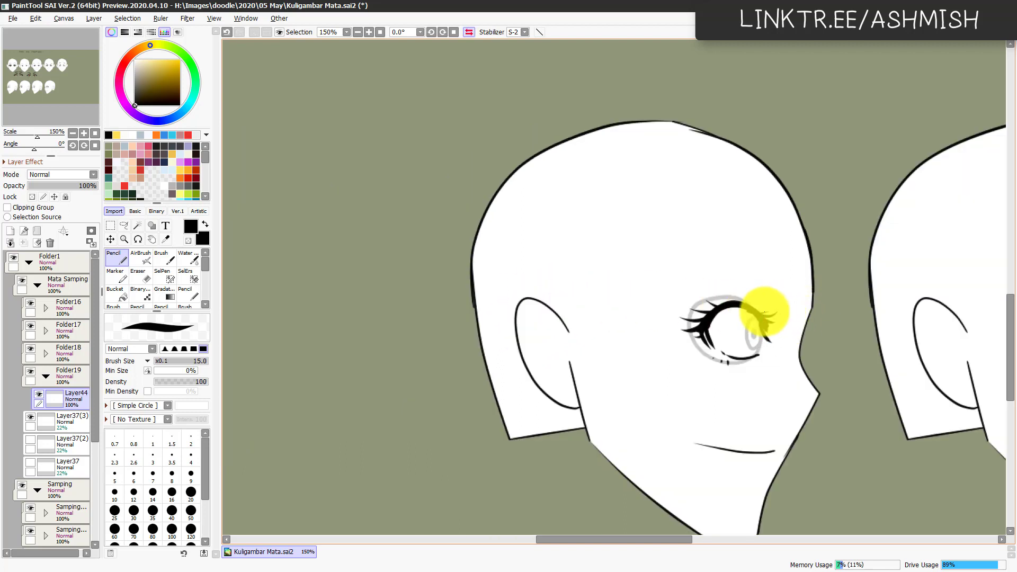
key("h")
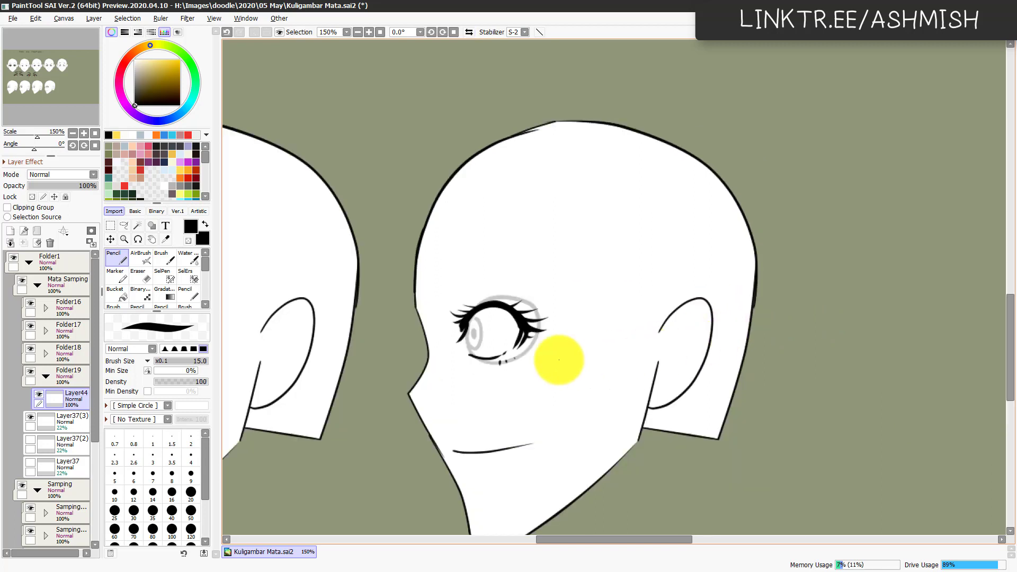
Step: Draw the lid crease at the front of the fourth side-view eye and an arched eyebrow above it
left_click_drag(465, 313, 483, 279)
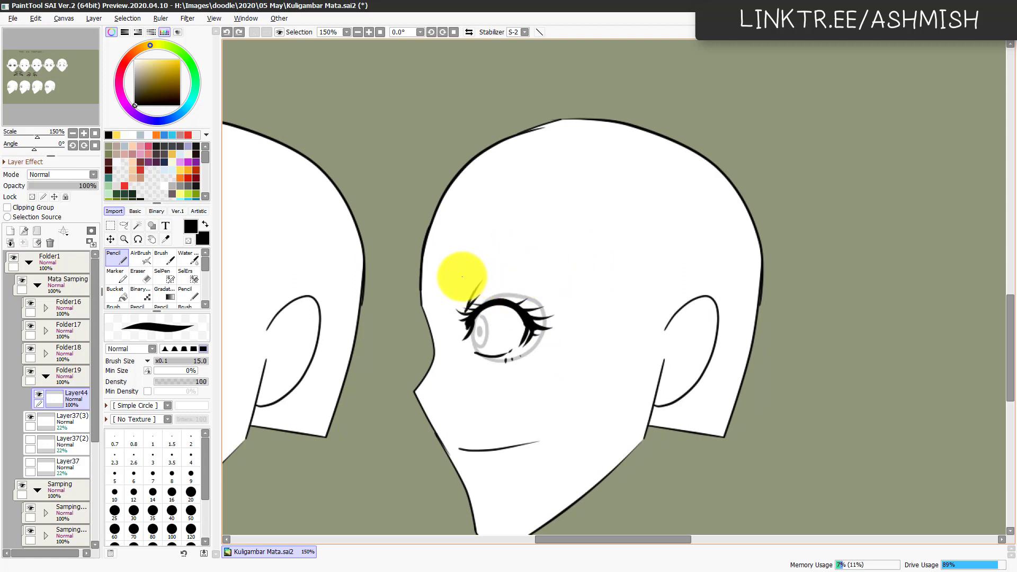
left_click_drag(462, 275, 537, 261)
left_click_drag(489, 349, 493, 337)
Step: On a new layer beneath the fourth eye's line art, draw a detailed oval iris with a dark pupil, and hide the eyeball guide
key("ctrl+shift+n")
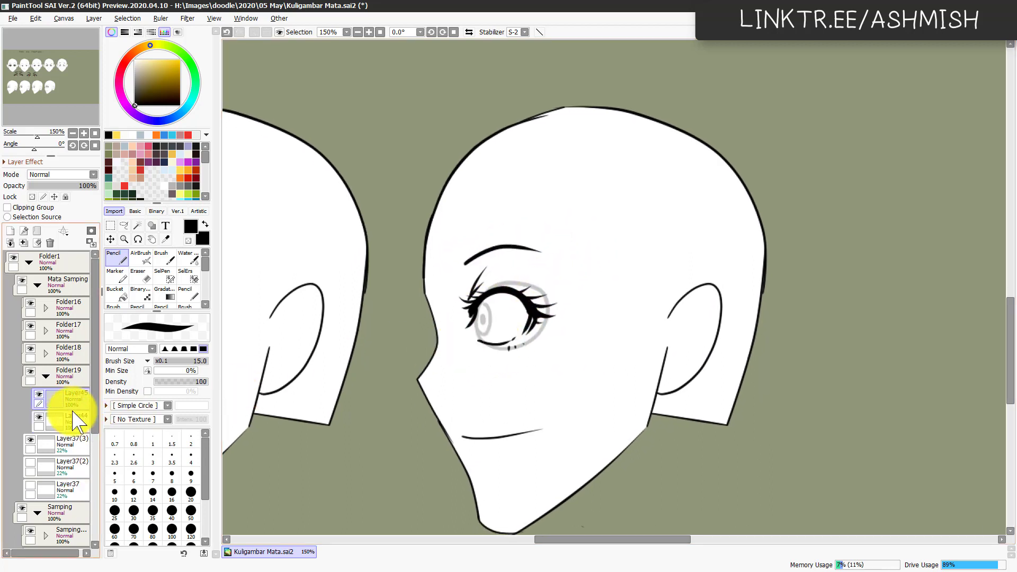
left_click_drag(74, 402, 80, 431)
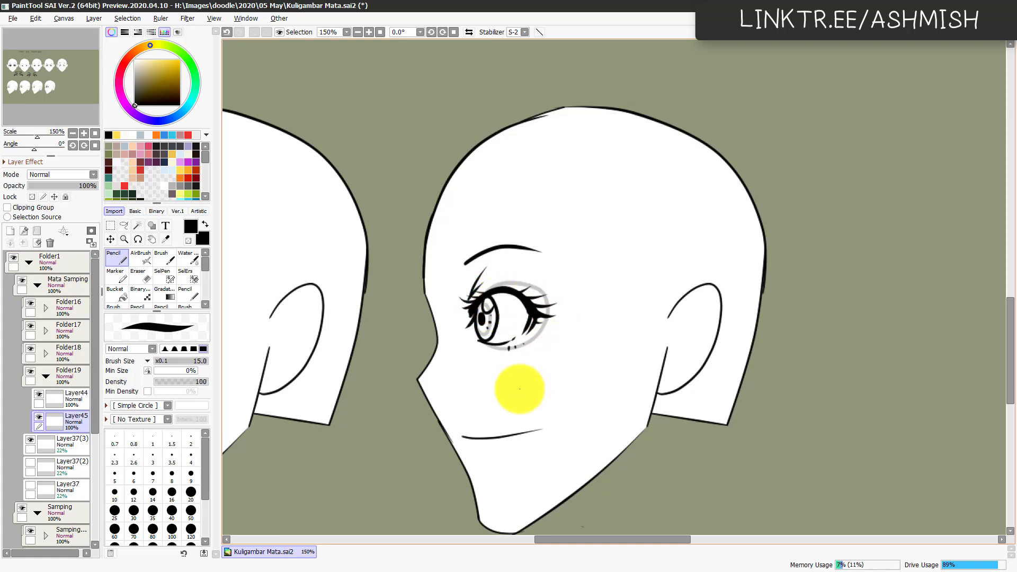
left_click(32, 440)
scroll(341, 420, "down", 4)
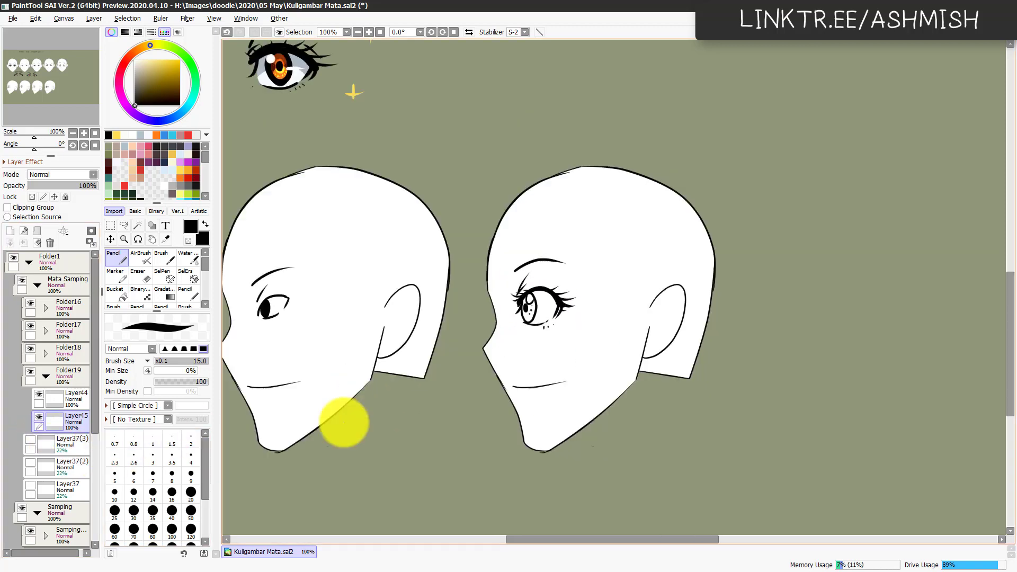
left_click_drag(577, 411, 627, 454)
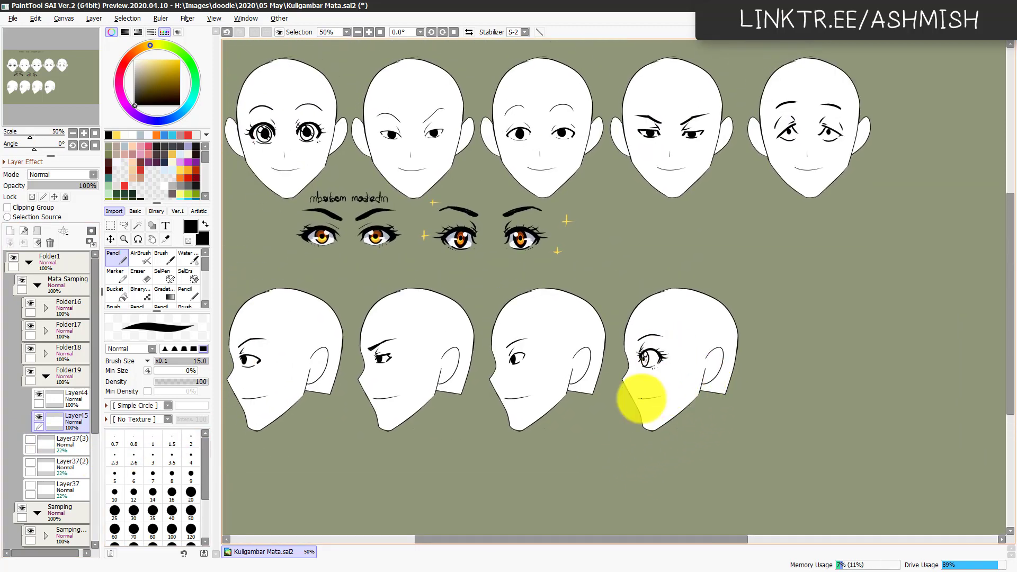
scroll(656, 419, "up", 2)
left_click_drag(681, 470, 551, 339)
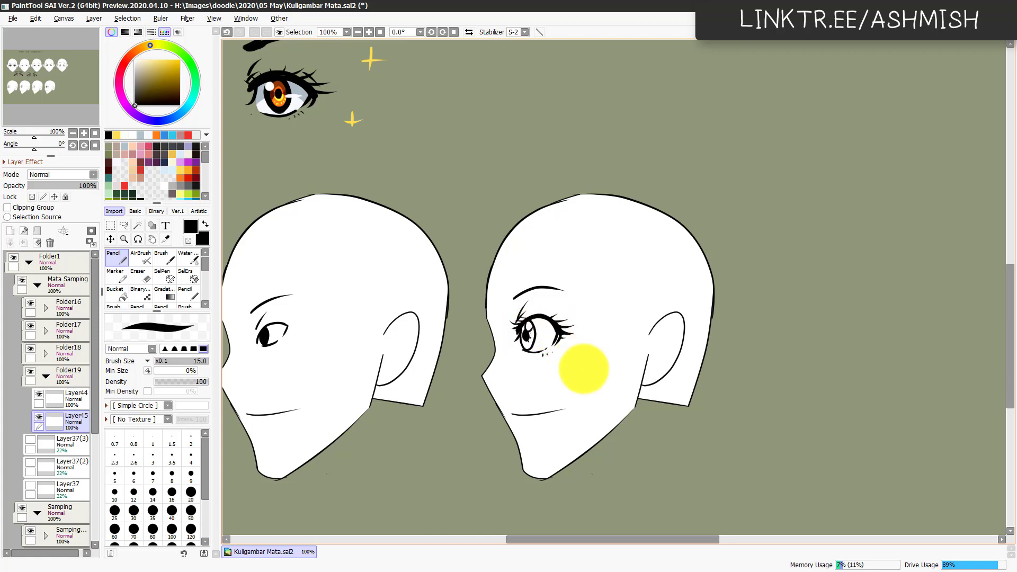
Step: Scale the fourth side-view eye's folder down slightly so the eye and eyebrow fit the profile
scroll(676, 404, "down", 2)
left_click_drag(731, 404, 722, 447)
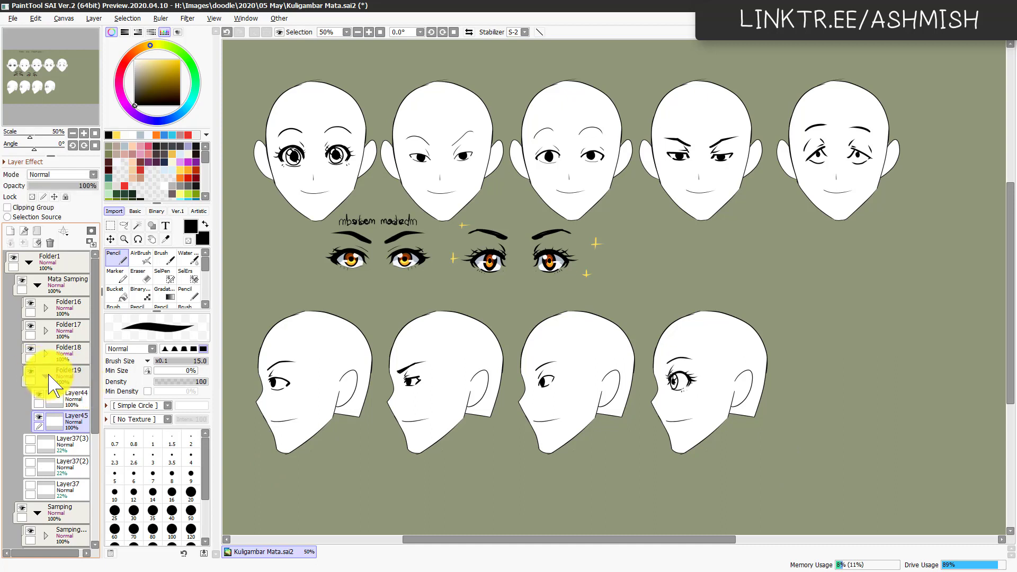
left_click(47, 375)
key("ctrl+t")
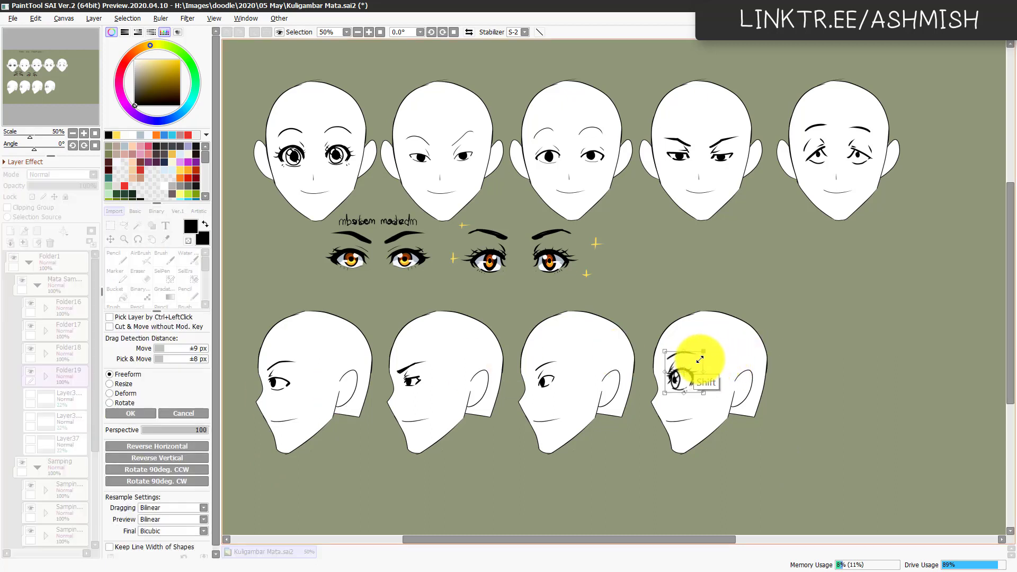
left_click_drag(700, 359, 698, 360)
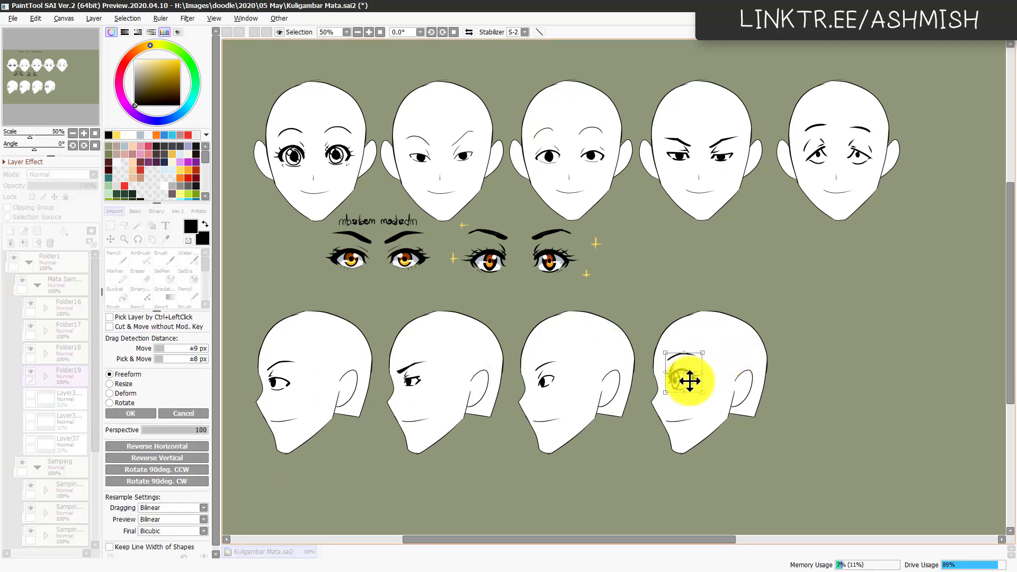
key("Return")
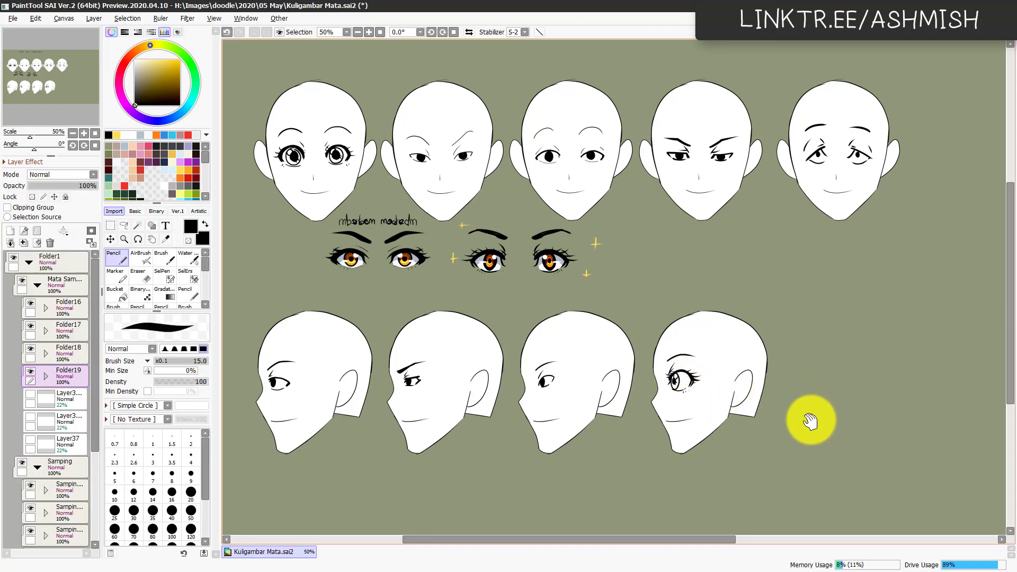
left_click_drag(810, 421, 783, 393)
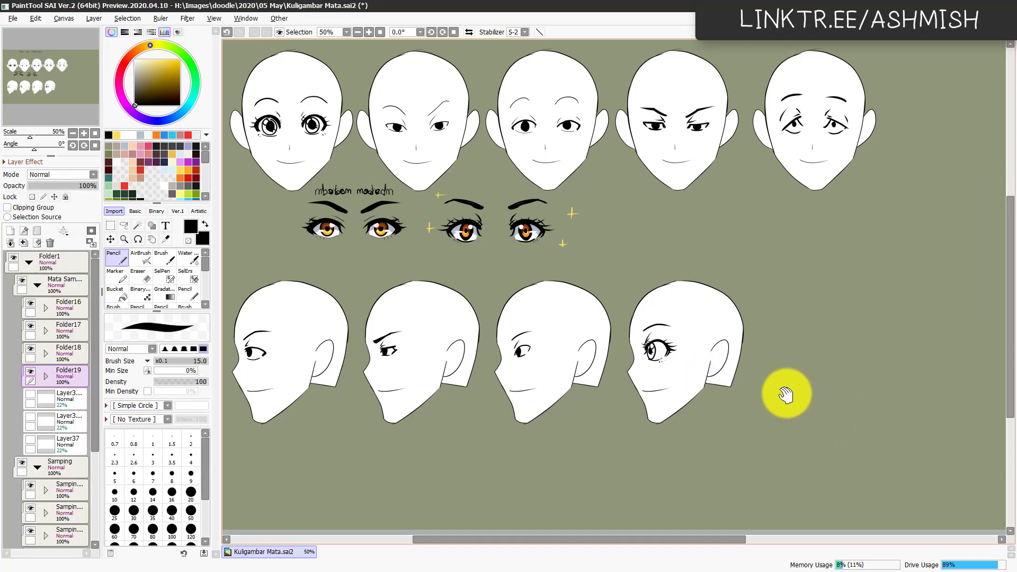
Step: Place a copy of the blank side-view head beside the fourth head, as the fifth in the row
left_click(66, 489)
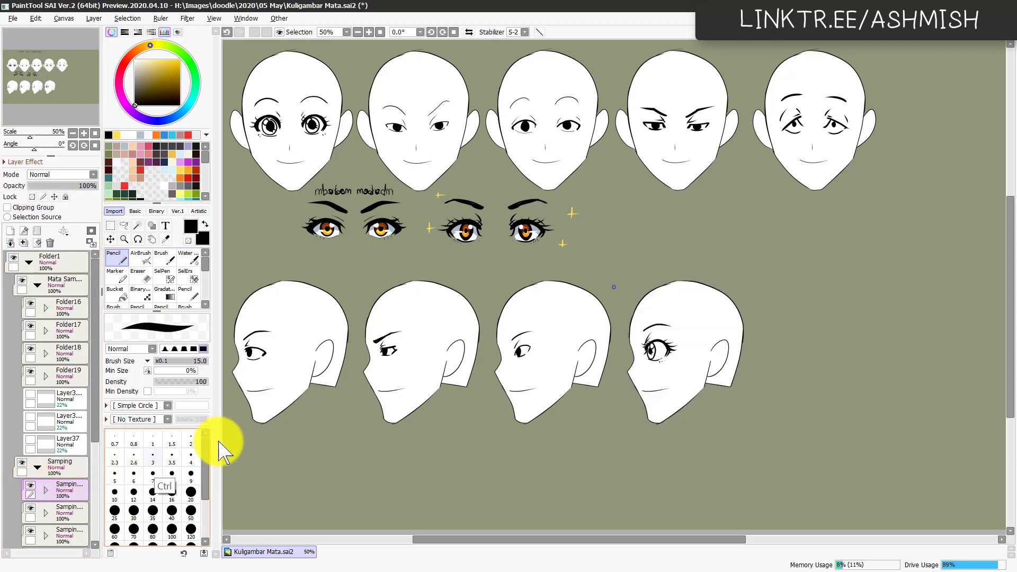
key("ctrl+t")
left_click_drag(671, 379, 816, 388)
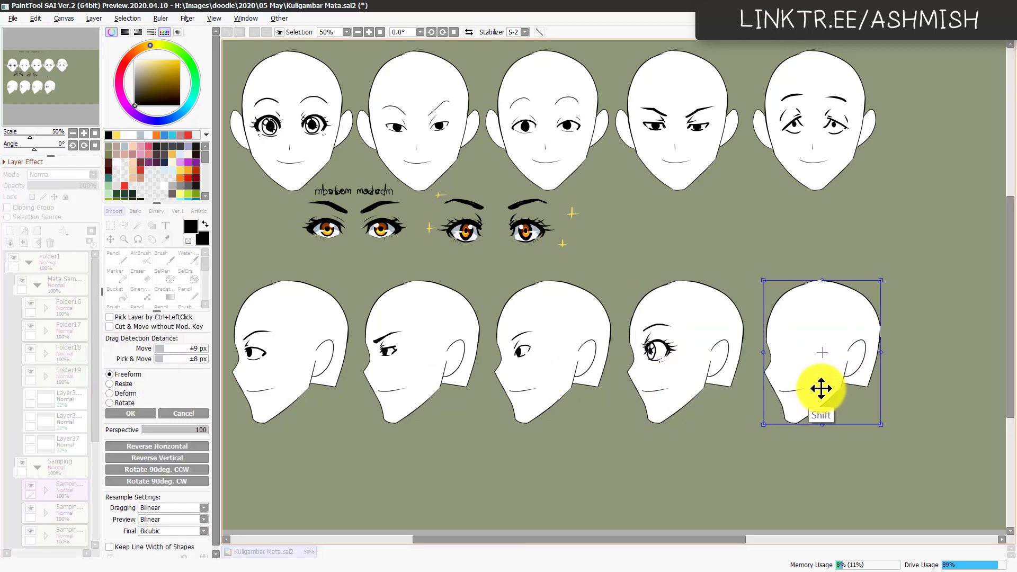
key("Return")
left_click_drag(718, 420, 570, 411)
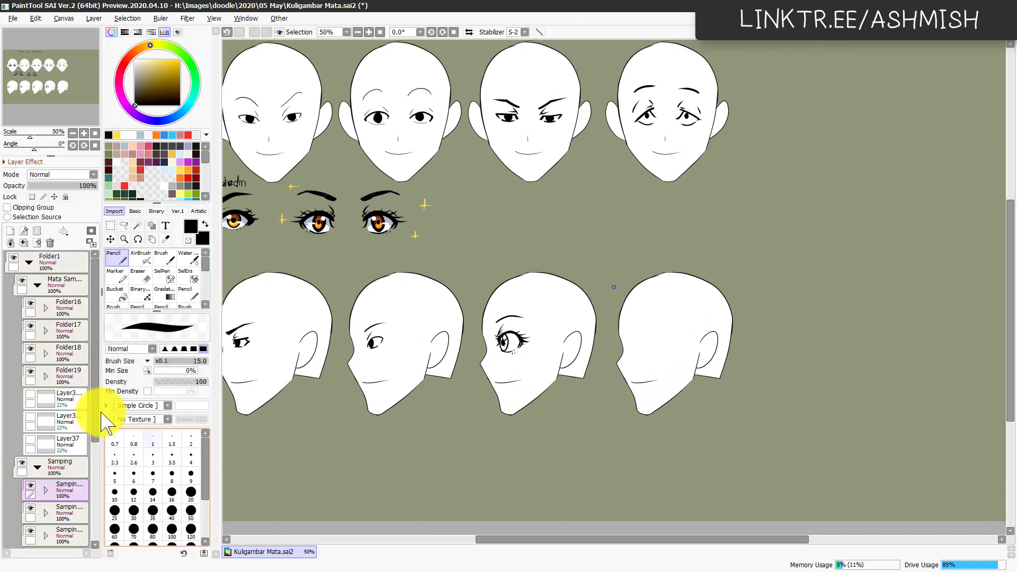
Step: Show the eyeball guide layer and move the guide onto the fifth side-view head
key("ctrl+t")
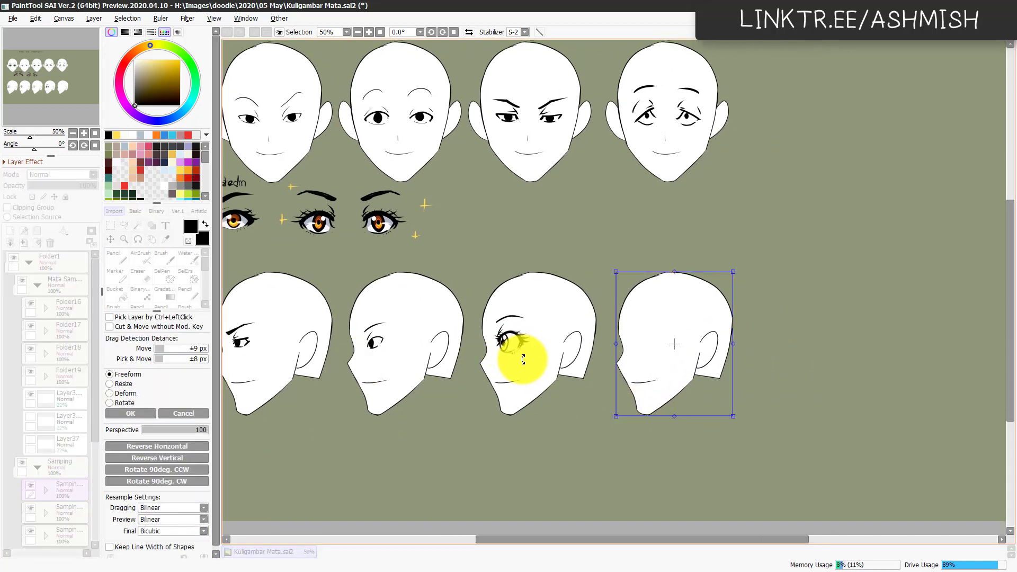
key("Return")
left_click(63, 401)
key("ctrl+t")
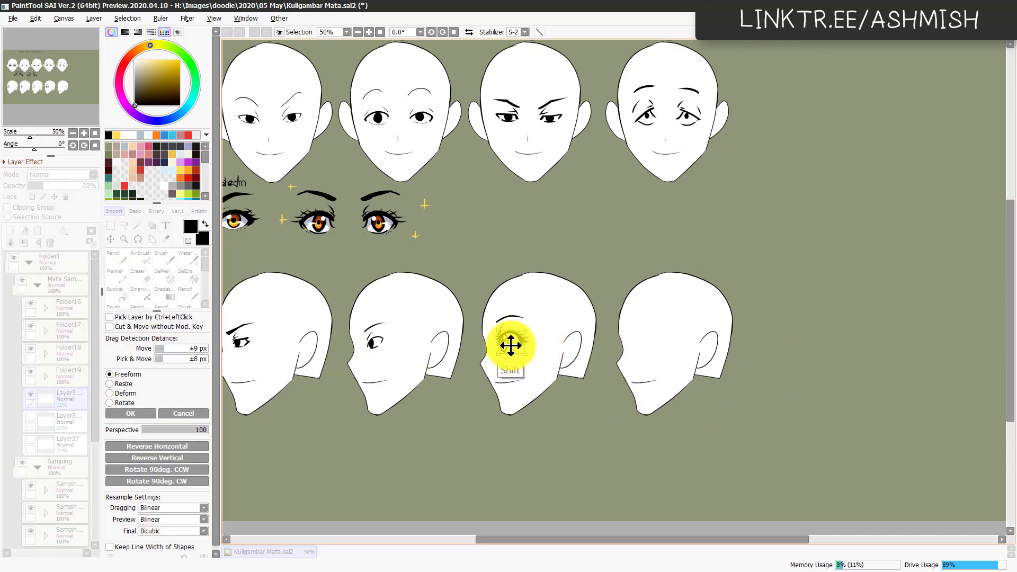
left_click_drag(510, 344, 648, 353)
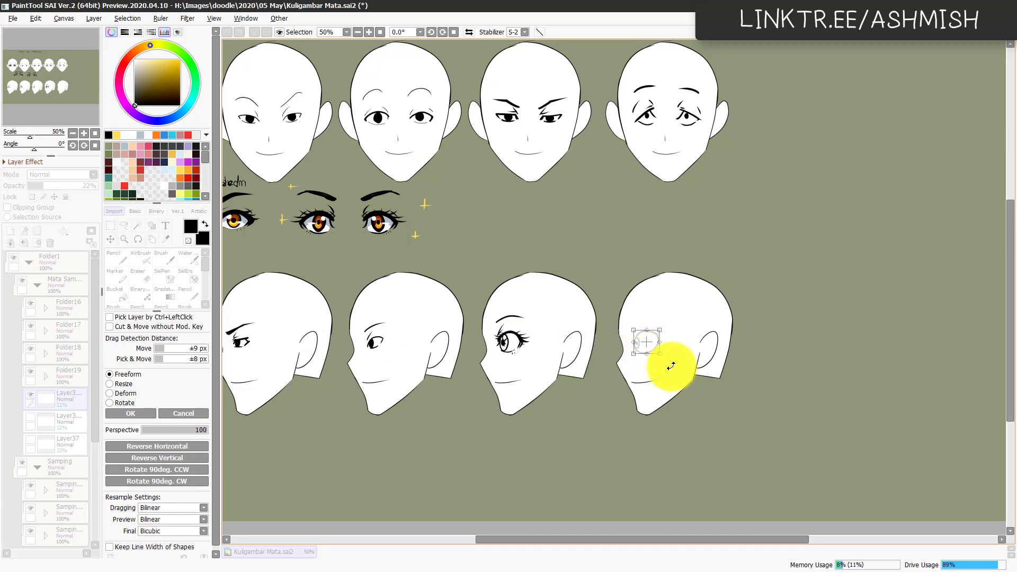
key("Return")
Step: On a new layer inside a new folder, draw the fifth eye's drooping upper lid line and curved front edge over the guide
left_click_drag(631, 411, 590, 398)
key("Page_Up")
left_click(37, 231)
key("ctrl+shift+n")
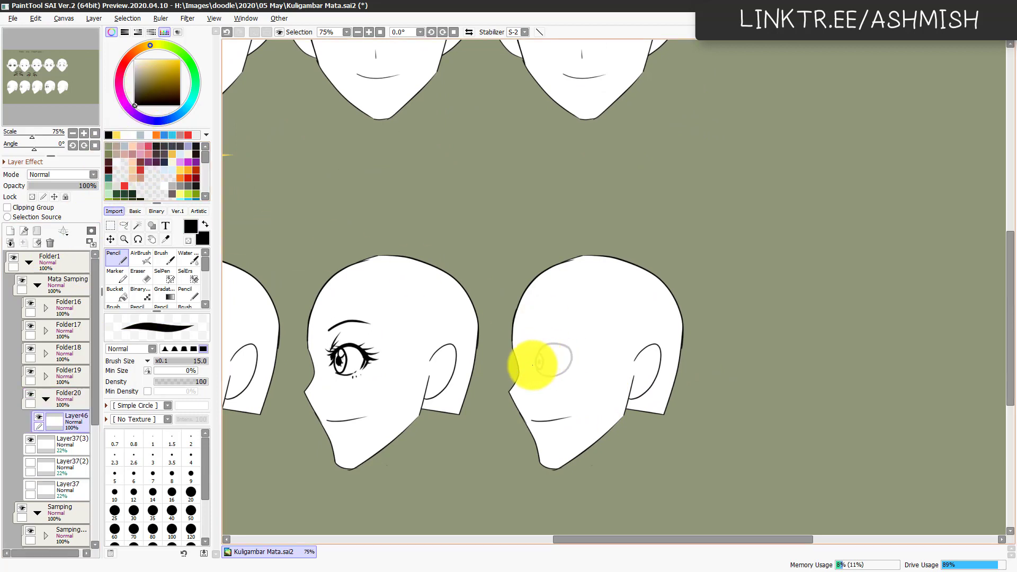
mouse_move(532, 365)
left_mouse_down()
mouse_move(538, 390)
mouse_move(560, 379)
mouse_move(561, 393)
left_mouse_up()
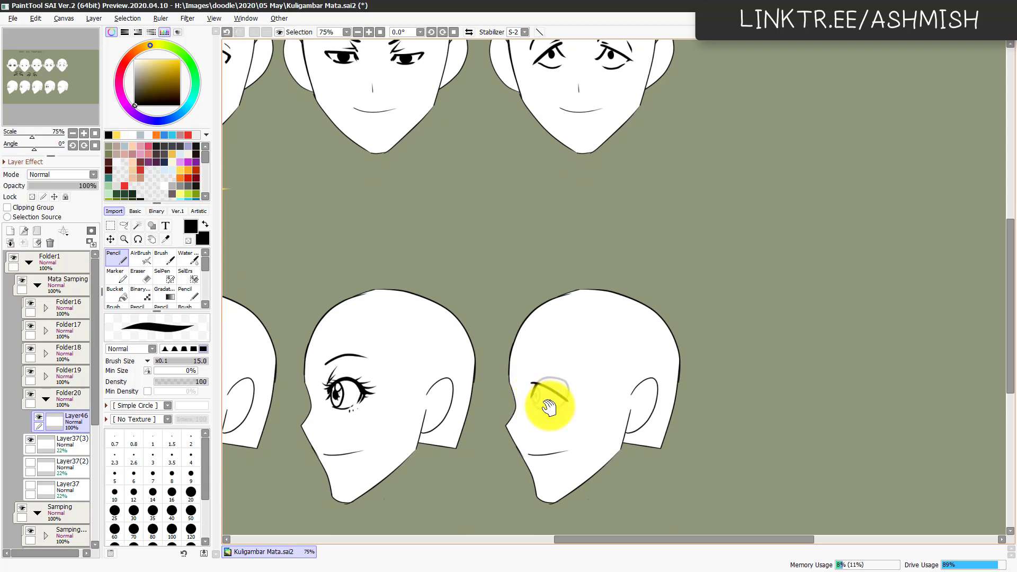
left_click_drag(549, 406, 545, 412)
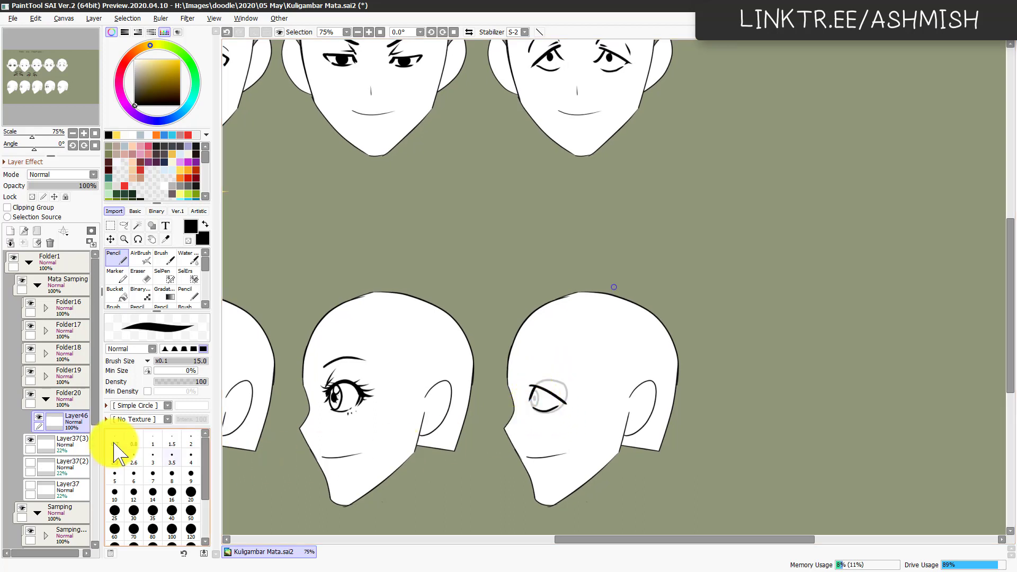
Step: On new layers beneath the lid lines, draw the fifth eye's narrow iris, its lid creases and a gently curved eyebrow
key("ctrl+shift+n")
left_click_drag(78, 426, 66, 450)
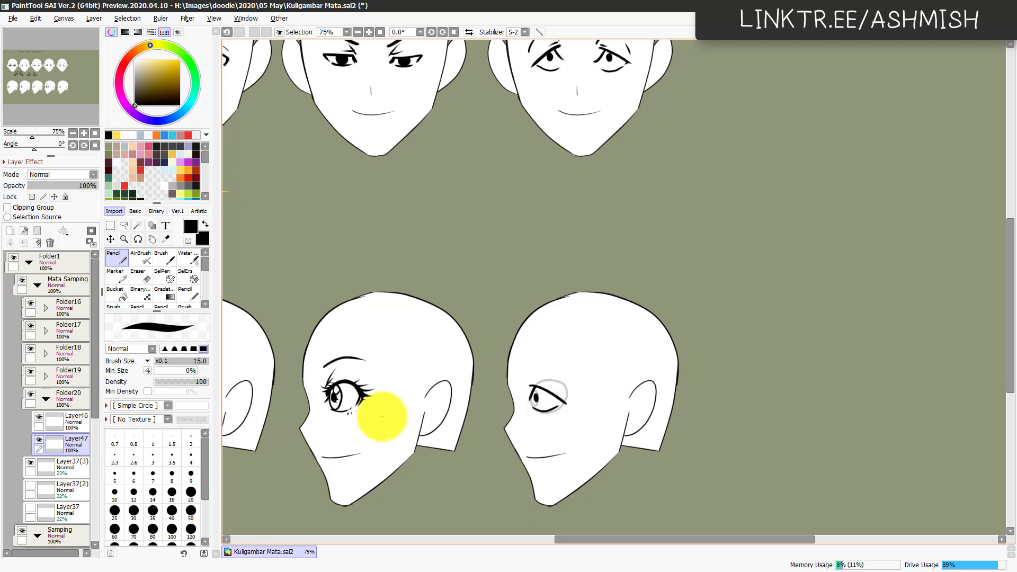
key("ctrl+shift+n")
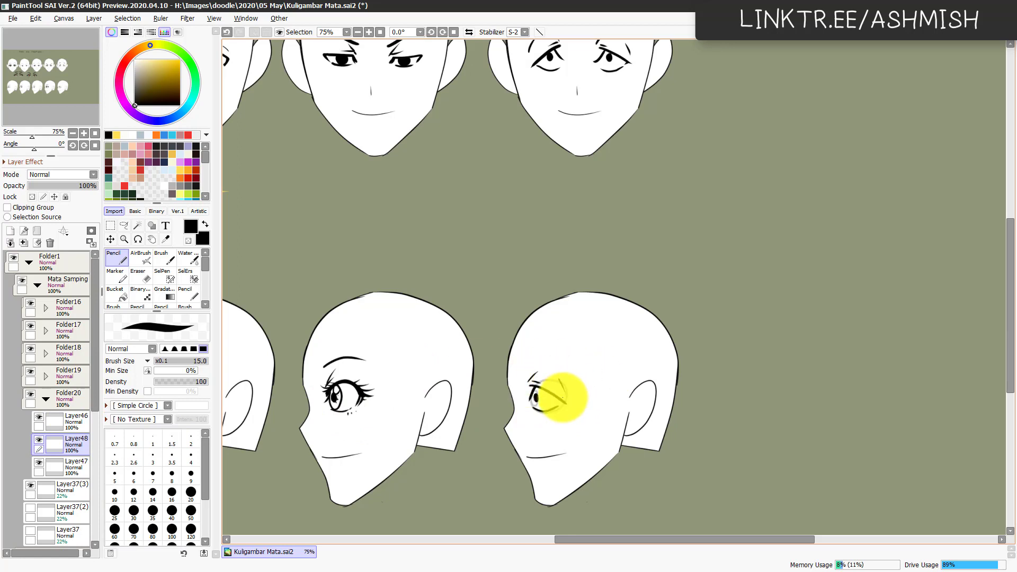
mouse_move(576, 371)
left_mouse_down()
mouse_move(581, 397)
mouse_move(567, 383)
mouse_move(574, 392)
mouse_move(587, 357)
mouse_move(539, 378)
left_mouse_up()
key("ctrl+z")
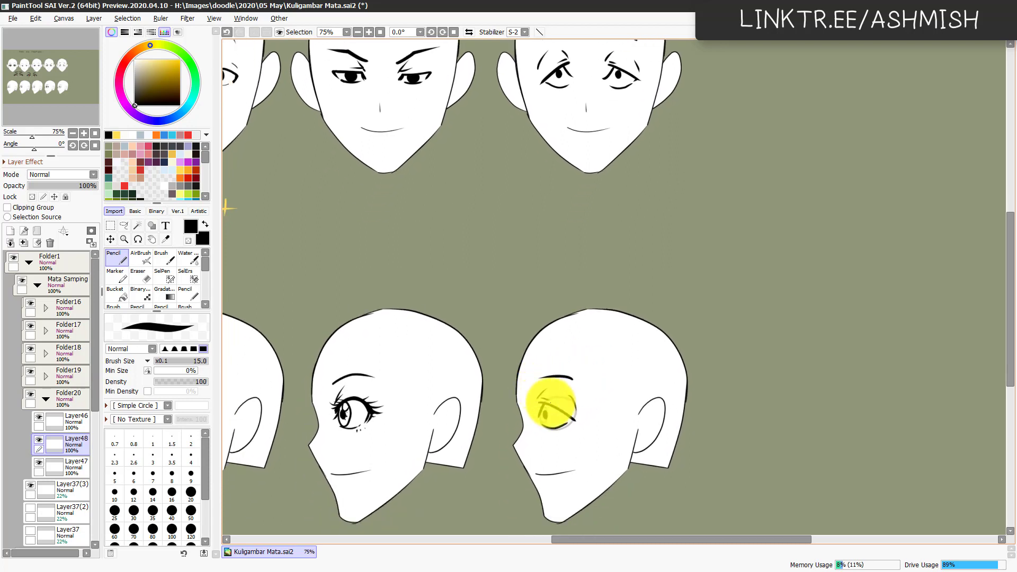
Step: Hide the eyeball guide and scale the fifth side-view eye's folder down slightly
left_click_drag(594, 436, 729, 435)
left_click(31, 485)
key("Page_Down")
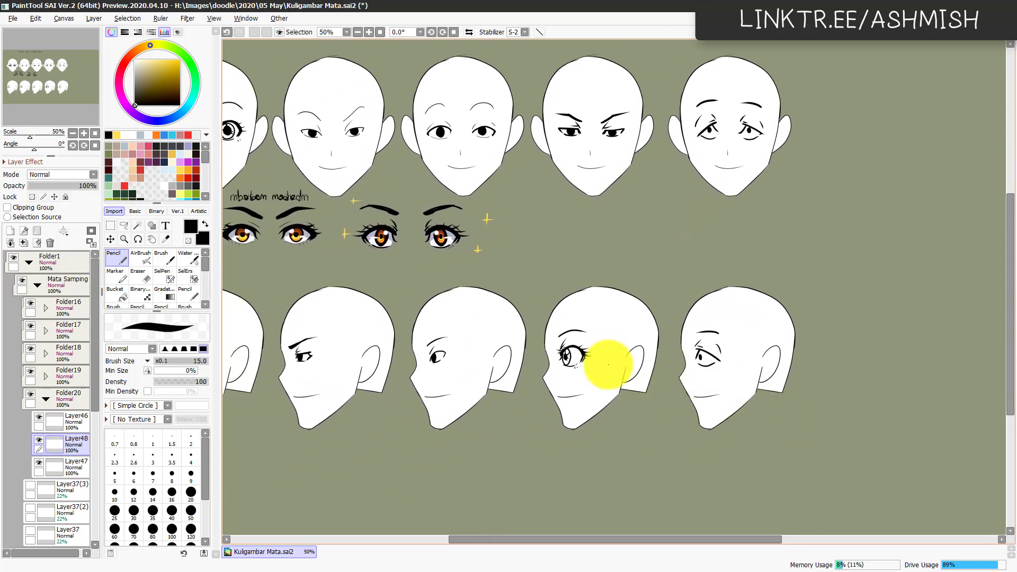
left_click(46, 400)
key("ctrl+t")
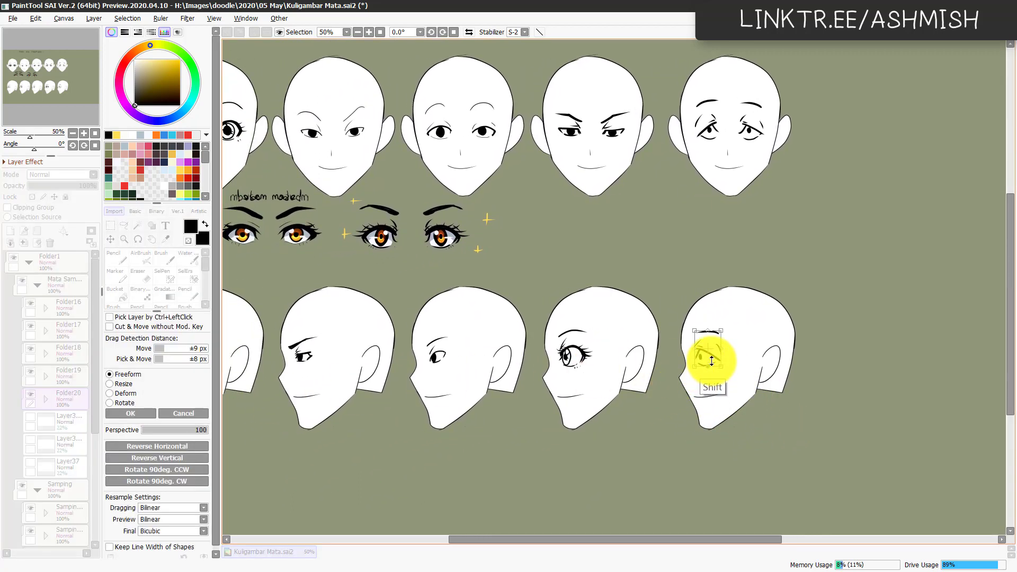
key("Return")
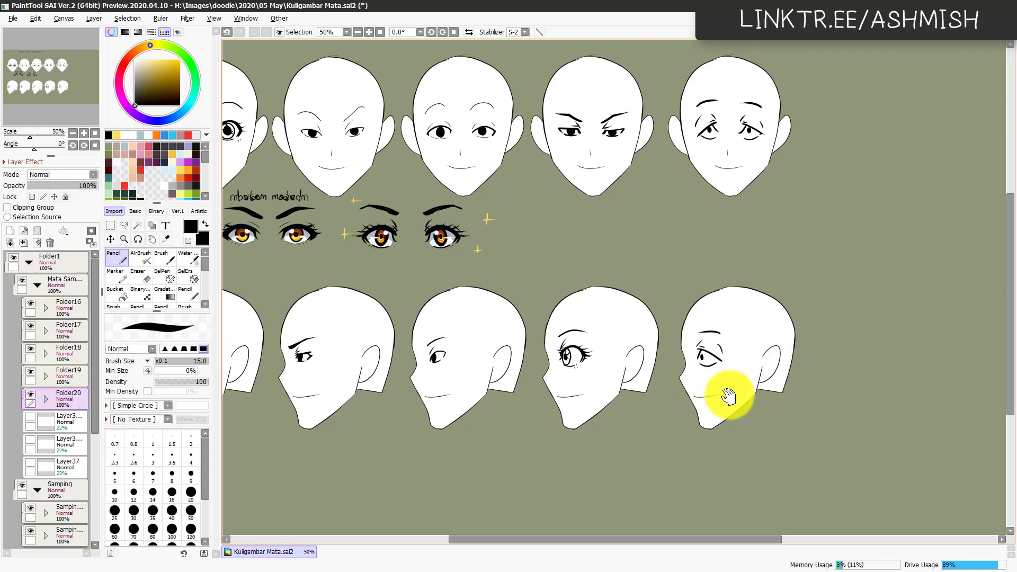
left_click_drag(693, 424, 834, 413)
Step: Adjust the size and position of the first side-view eye's folder on its head
left_click(313, 352, "ctrl+shift")
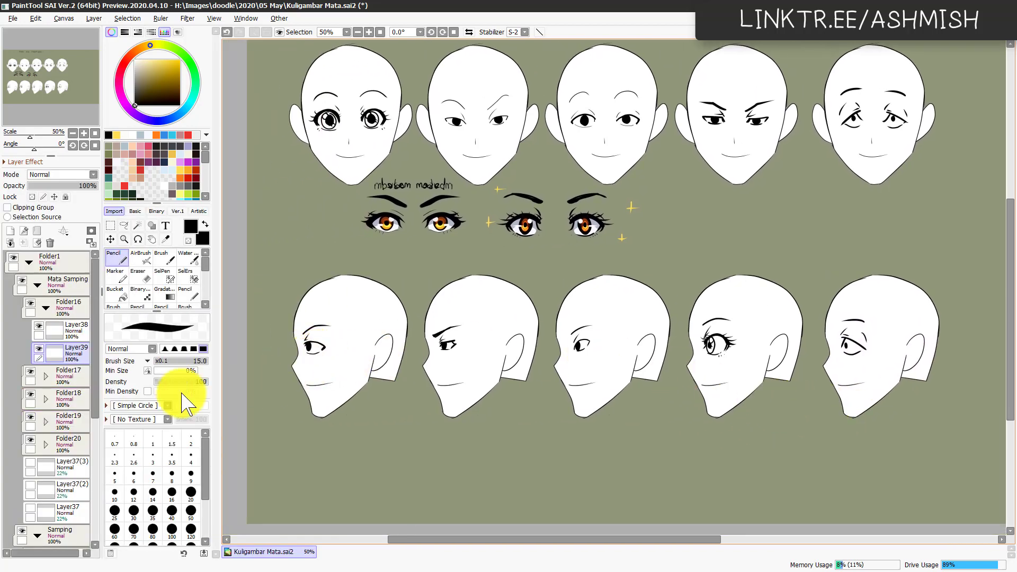
left_click(44, 311)
key("ctrl+t")
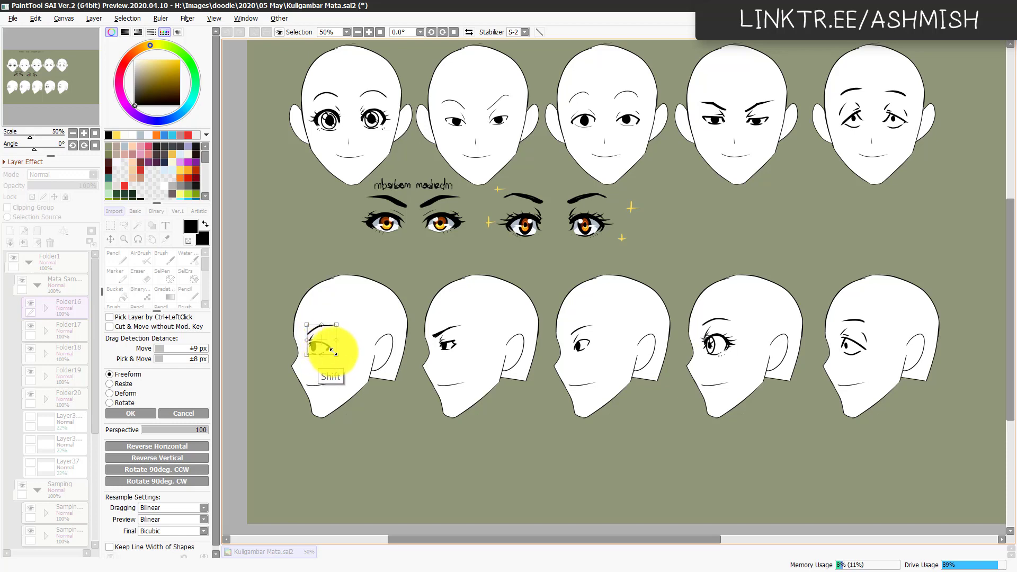
key("Return")
left_click_drag(517, 445, 499, 456)
left_click_drag(634, 408, 662, 446)
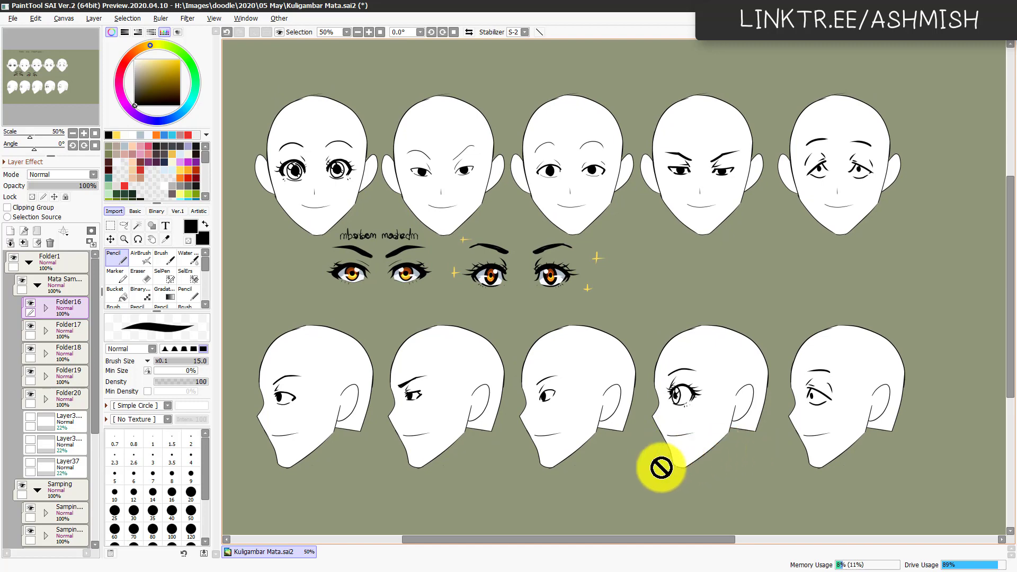
Step: On a new layer inside a new folder, draw a side-view eye's thick upper lash line beside the coloured front-view eyes
left_click(37, 232)
key("ctrl+shift+n")
key("Page_Up")
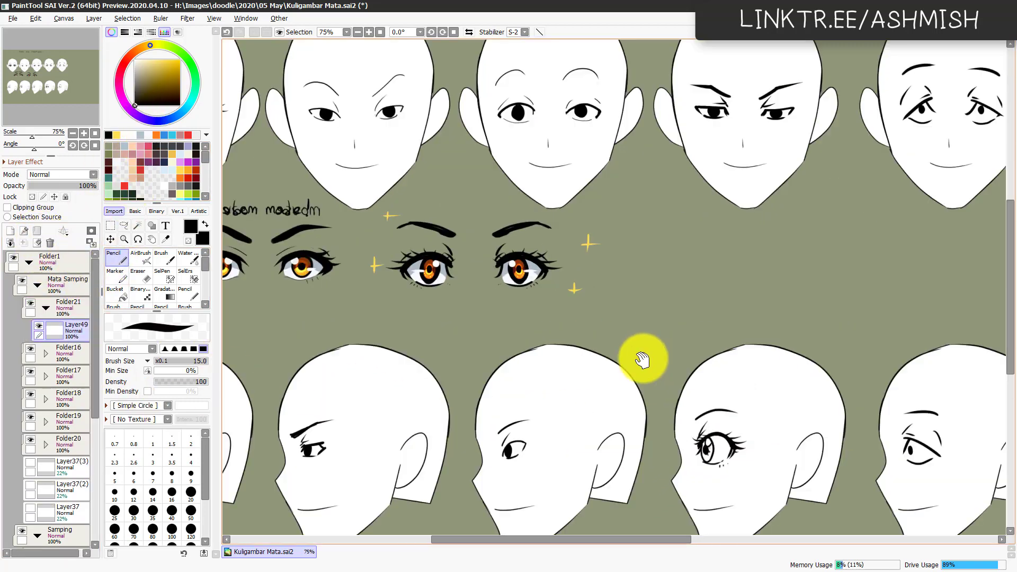
left_click_drag(640, 358, 545, 383)
left_click_drag(602, 277, 589, 303)
key("ctrl+z")
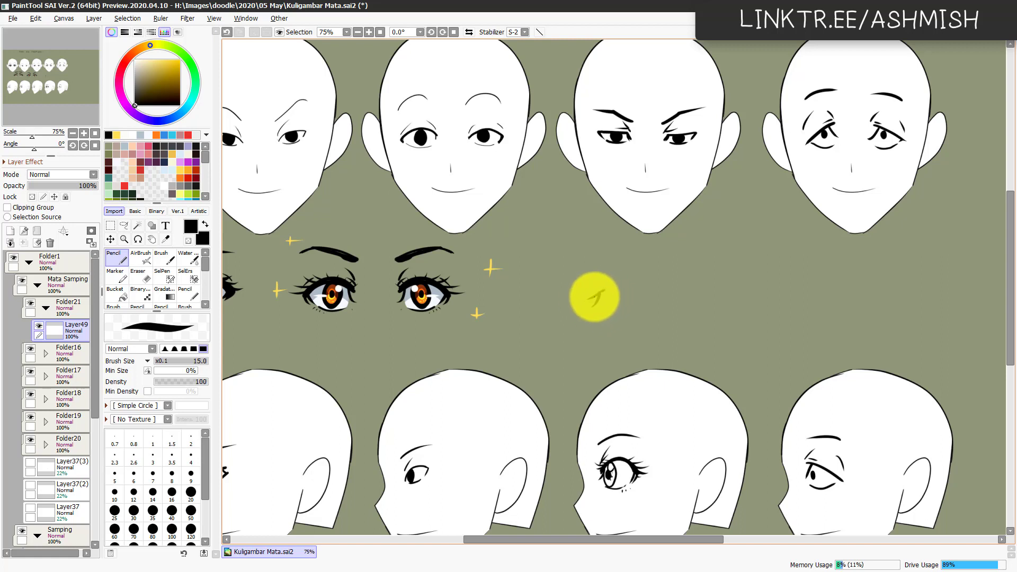
left_click_drag(599, 293, 632, 295)
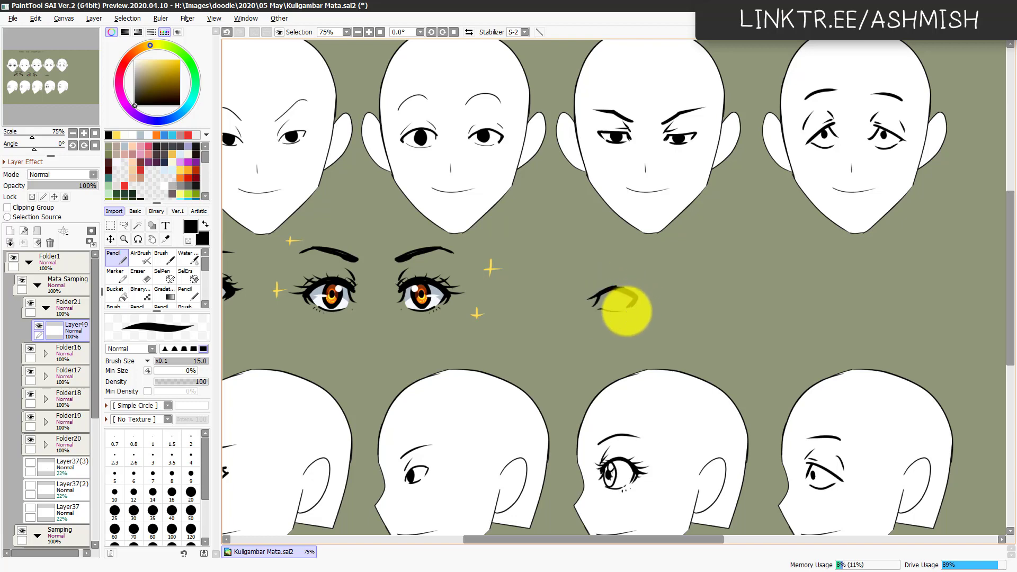
Step: Draw the new side-view eye's thin lower lid and a long, angled eyebrow above it
key("ctrl+z")
left_click_drag(596, 308, 620, 311)
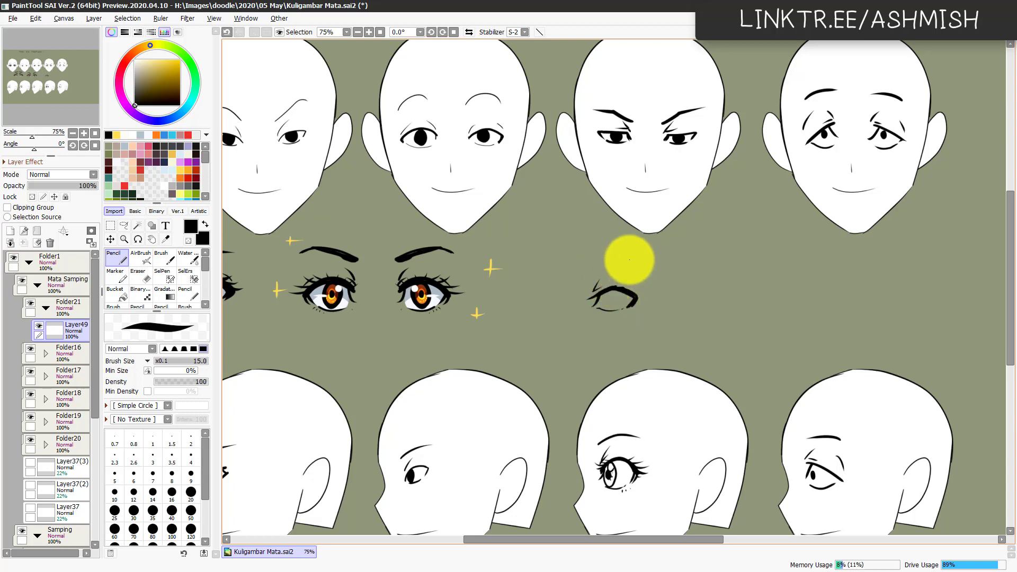
left_click_drag(628, 256, 795, 283)
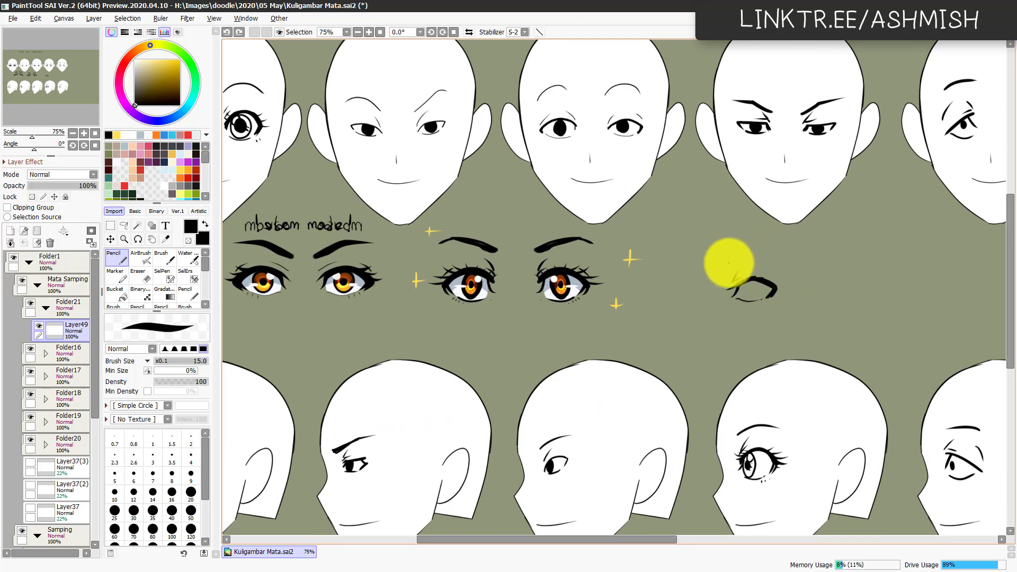
left_click_drag(722, 265, 777, 249)
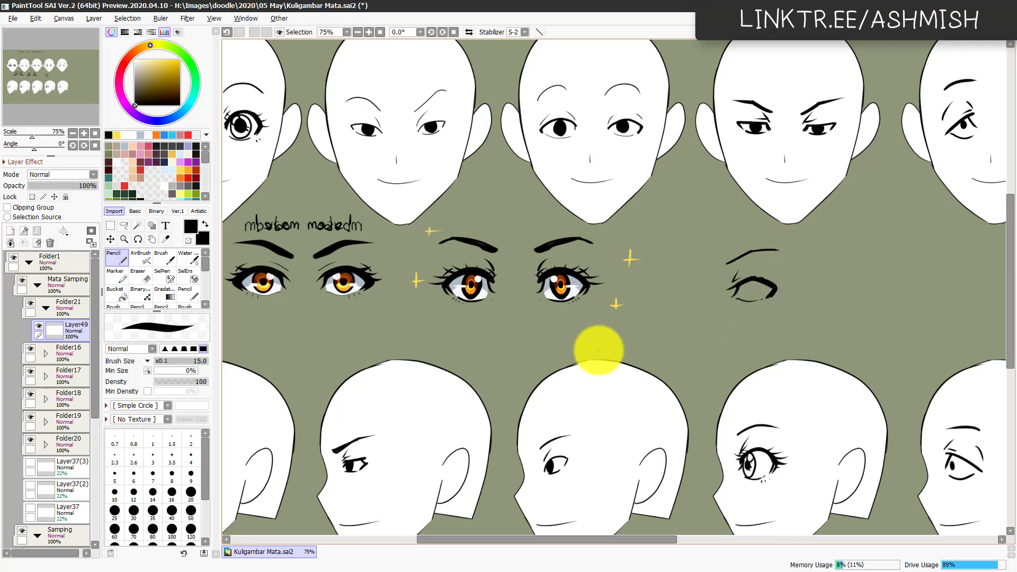
Step: On a new layer beneath the line art, outline and bucket-fill the new side-view eye's sclera with off-white
key("ctrl+shift+n")
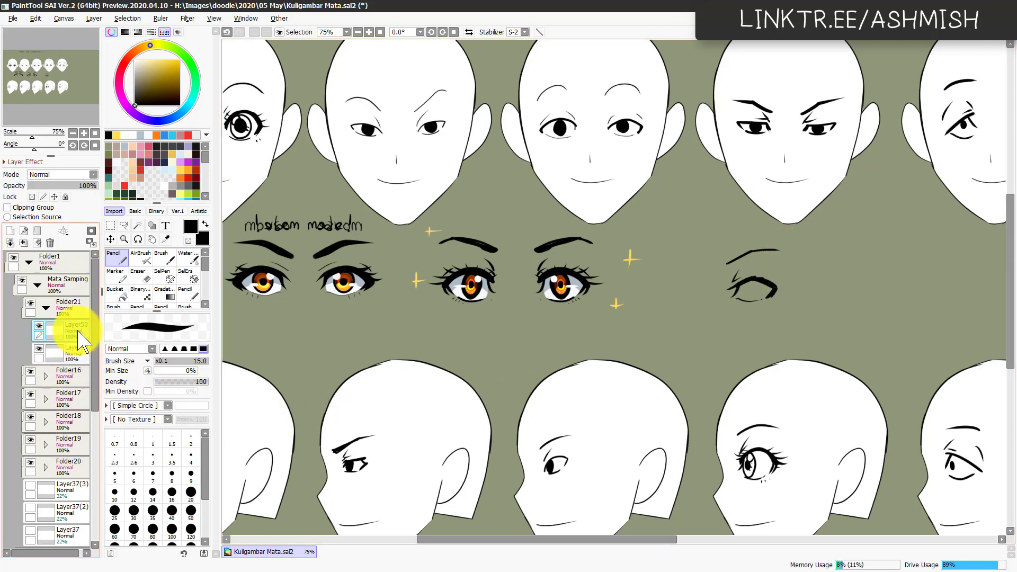
left_click(123, 158)
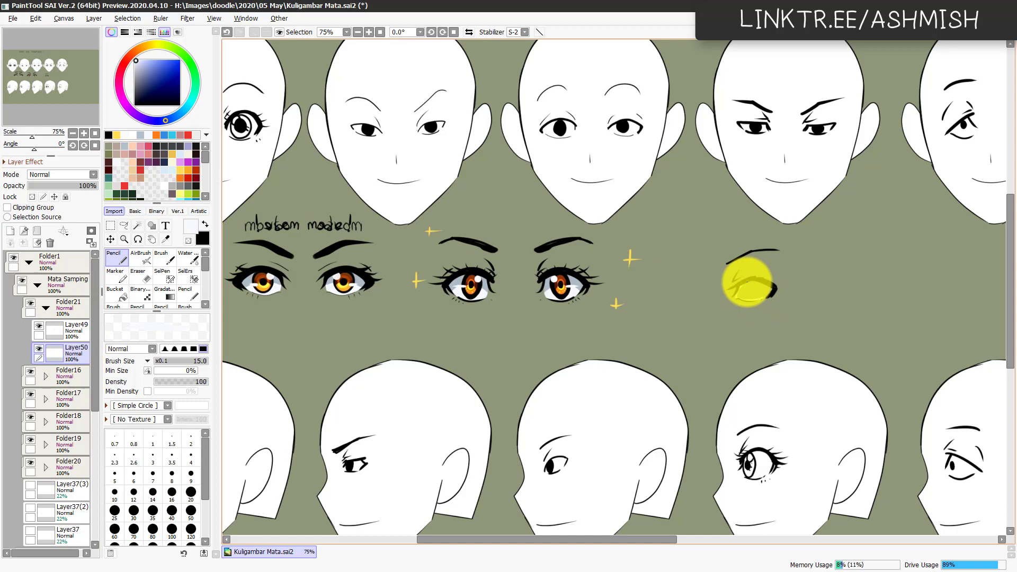
key("g")
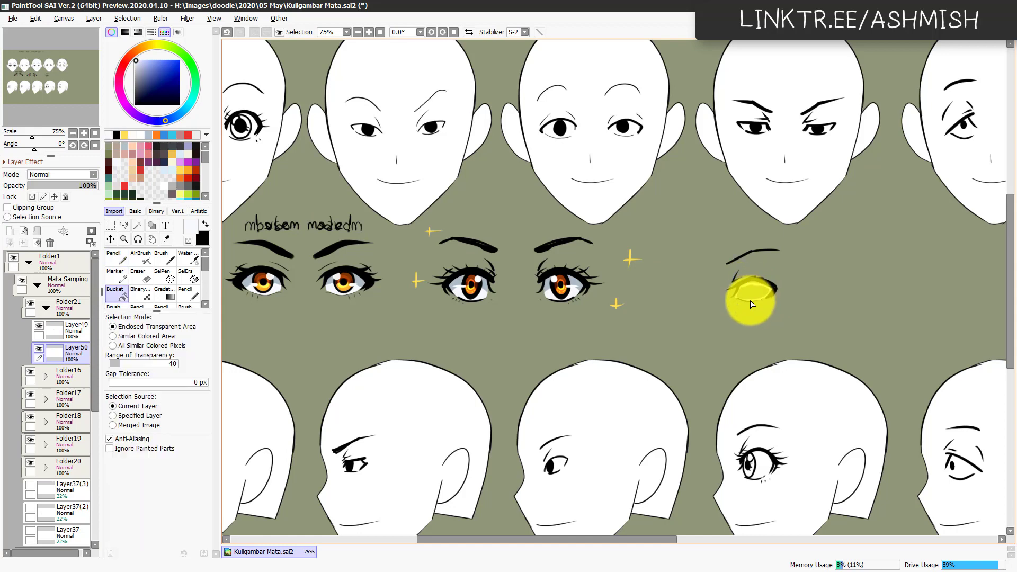
key("n")
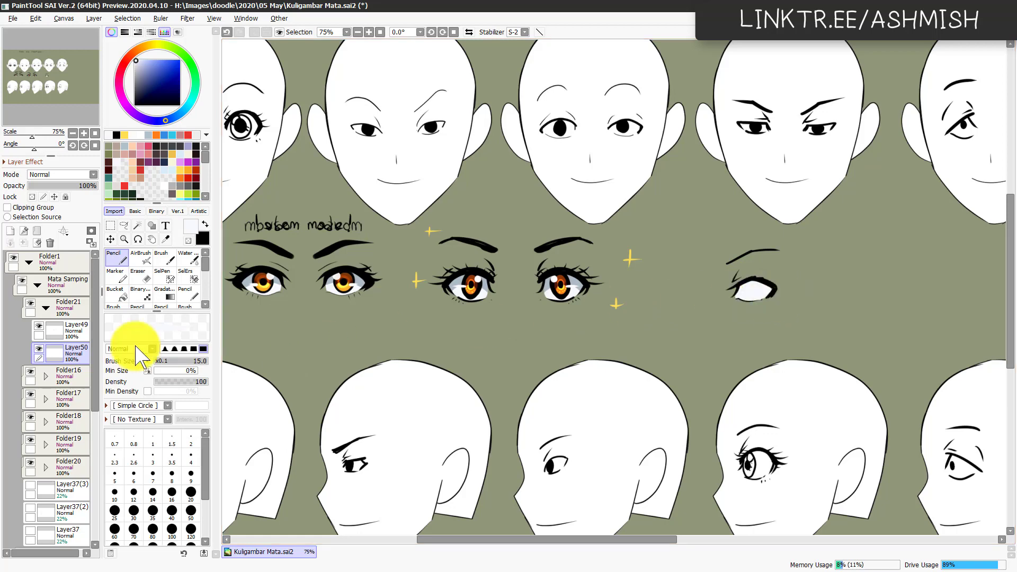
Step: Paint a grey-blue shadow under the upper lid on a clipped layer, and clean up the white base with the Eraser
left_click(10, 231)
left_click(48, 208)
left_click(133, 147)
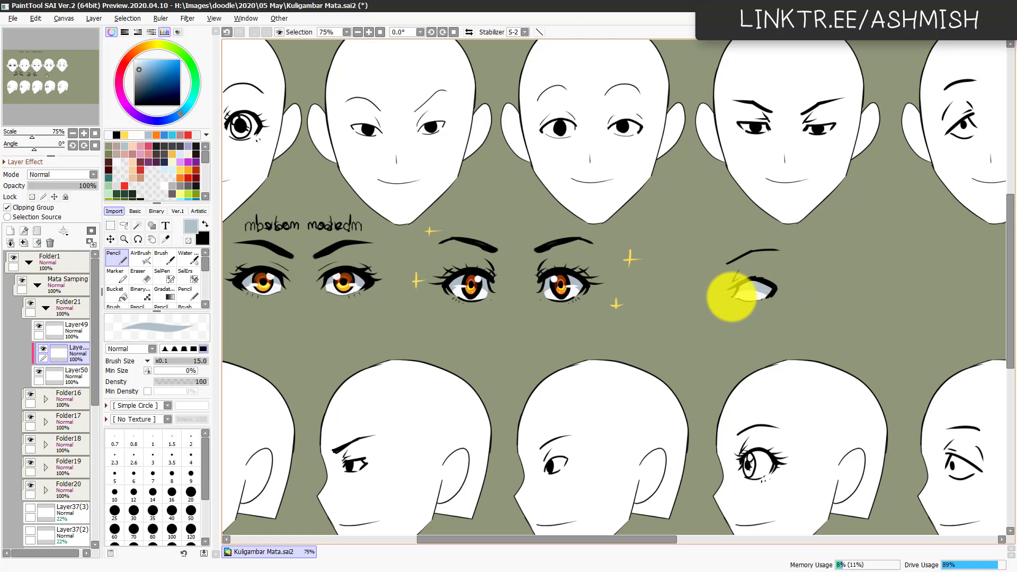
left_click(74, 374)
key("e")
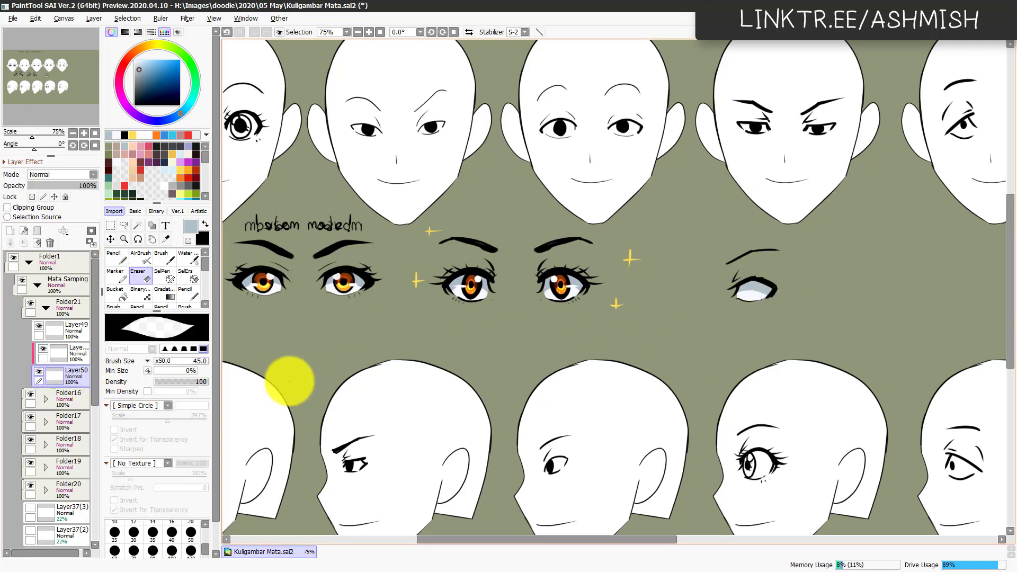
Step: On a new clipped layer above the grey-blue shadow, draw the side-view eye's black iris base with the Pencil
left_click(80, 354)
key("ctrl+shift+n")
left_click(41, 208)
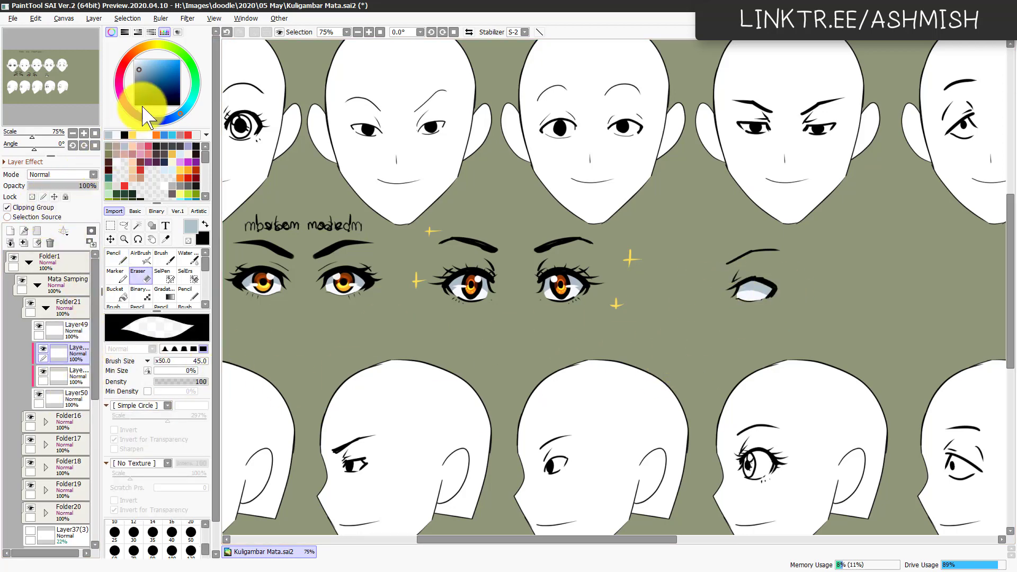
left_click_drag(152, 90, 135, 106)
key("n")
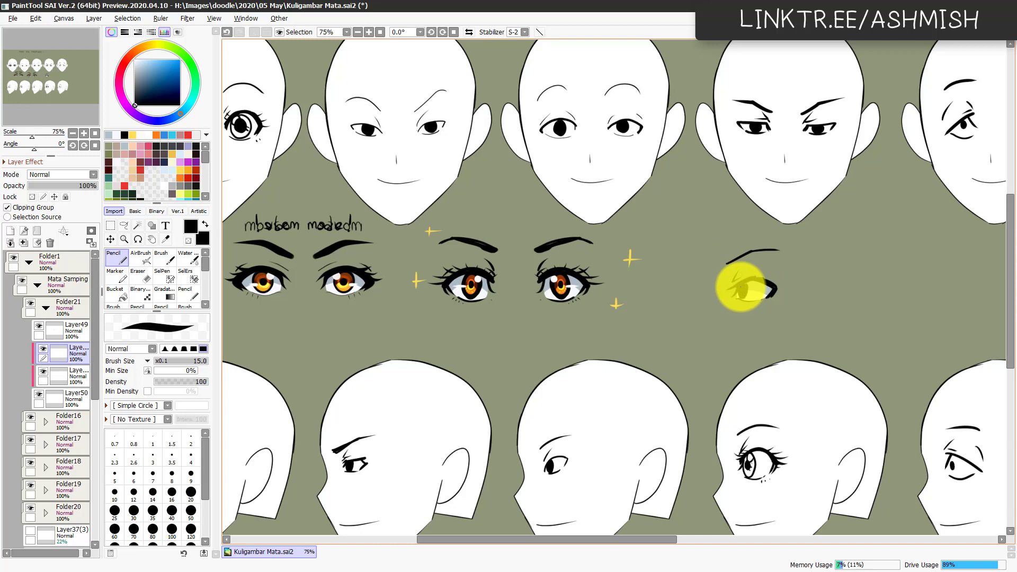
left_click(741, 287)
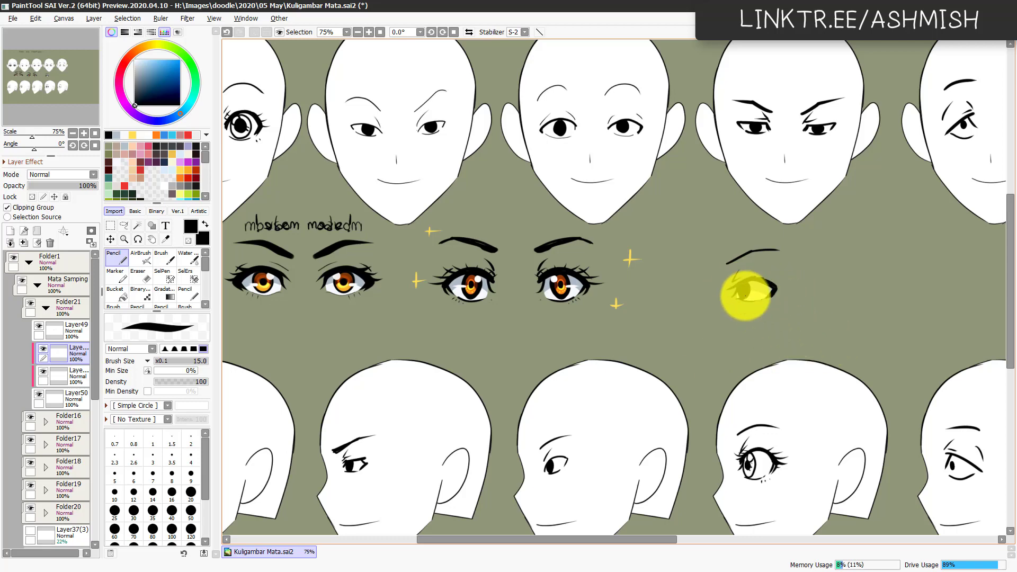
Step: On another new clipped layer, paint an orange oval iris inside the black iris base
key("ctrl+shift+n")
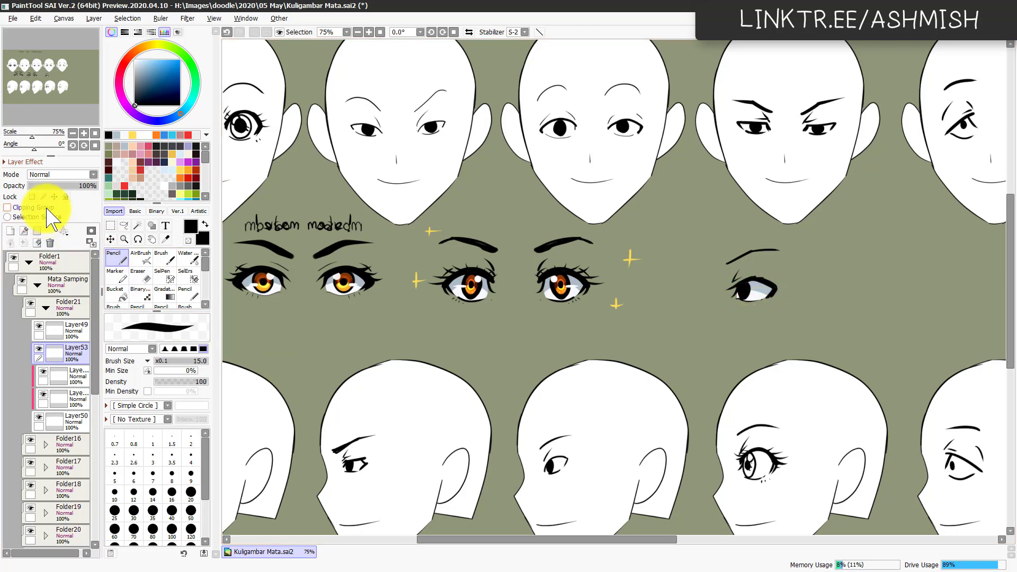
left_click(47, 208)
left_click(156, 134)
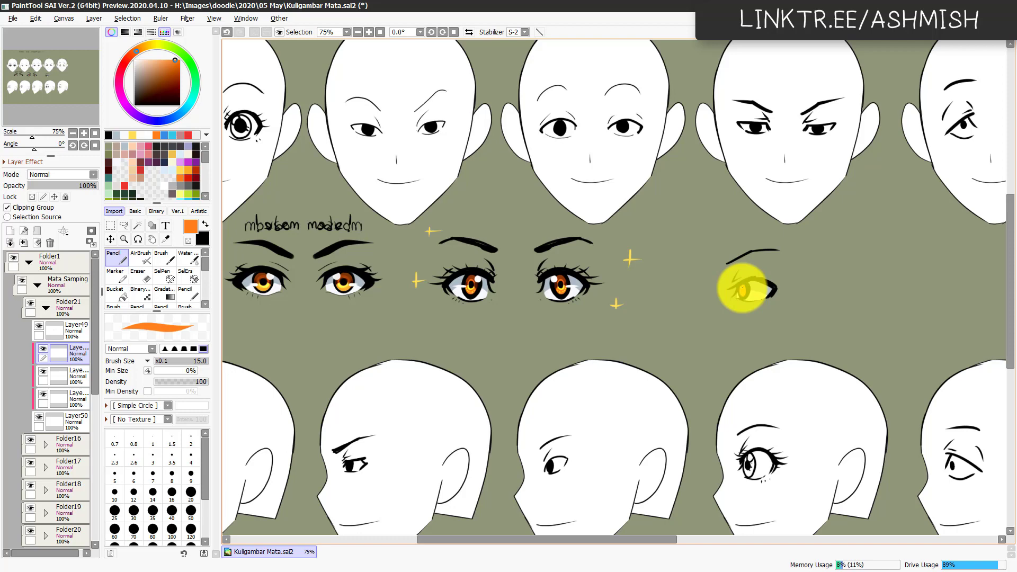
mouse_move(742, 287)
left_mouse_down()
mouse_move(777, 272)
mouse_move(740, 285)
left_mouse_up()
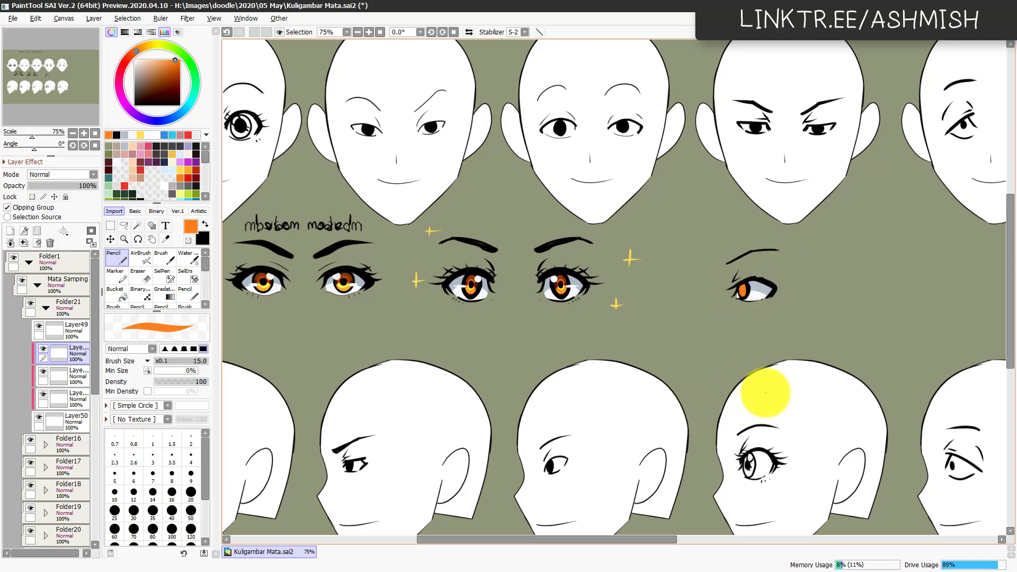
Step: Shade the upper part of the orange iris using two clipped Multiply layers, adjusting the hue and saturation and erasing the excess shading
key("ctrl+shift+n")
left_click(69, 175)
left_click(61, 189)
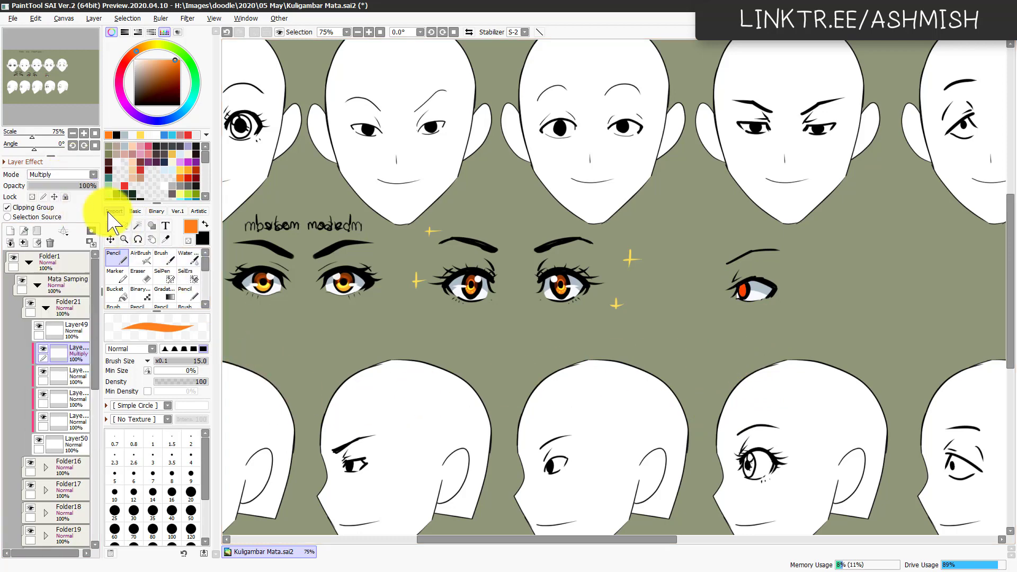
key("ctrl+u")
left_click_drag(744, 166, 699, 168)
left_click(776, 199)
key("e")
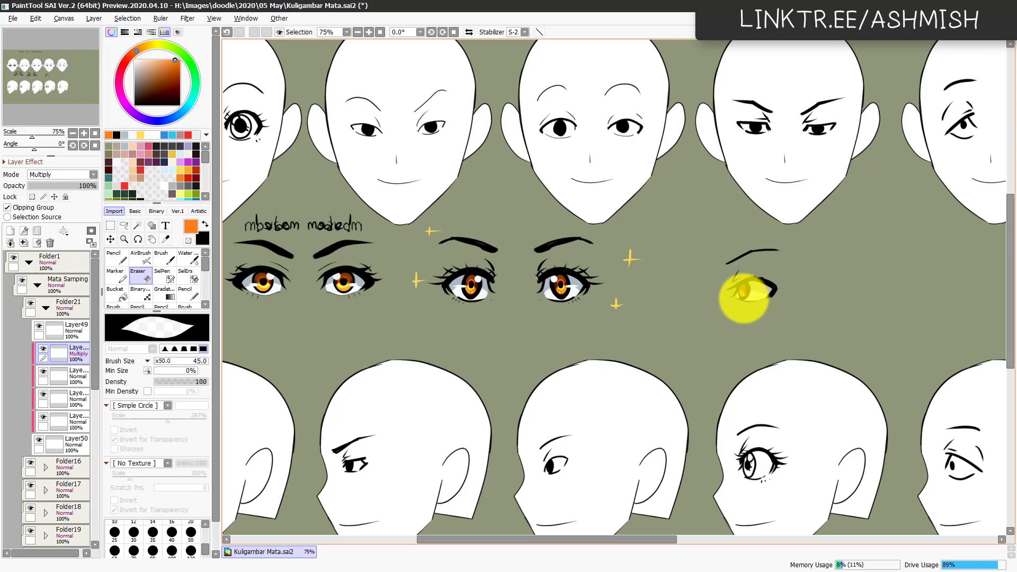
key("ctrl+j")
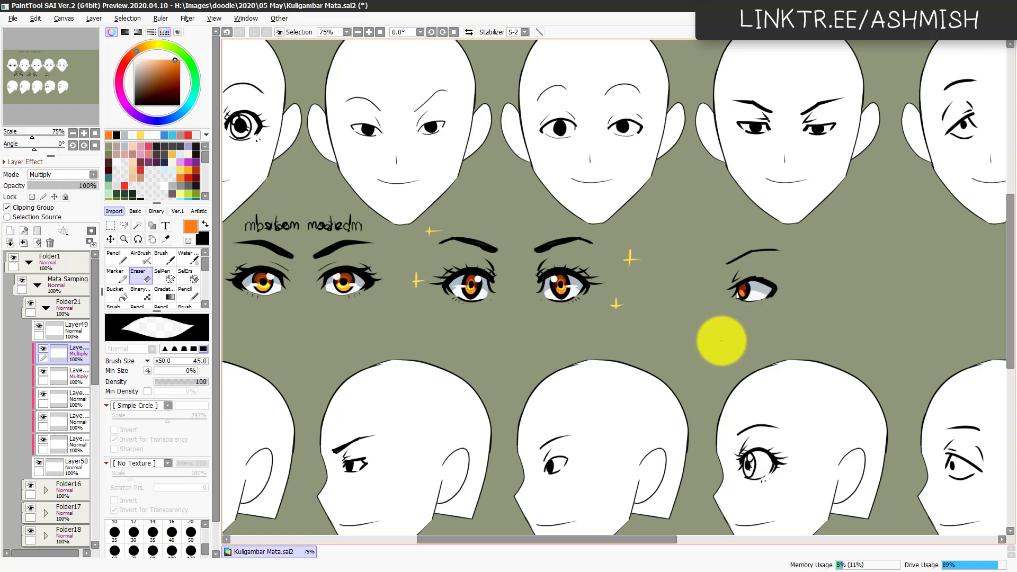
Step: On a new clipped Normal layer, draw the black pupil in the orange iris with the Pencil
key("ctrl+shift+n")
left_click(39, 208)
left_click(116, 134)
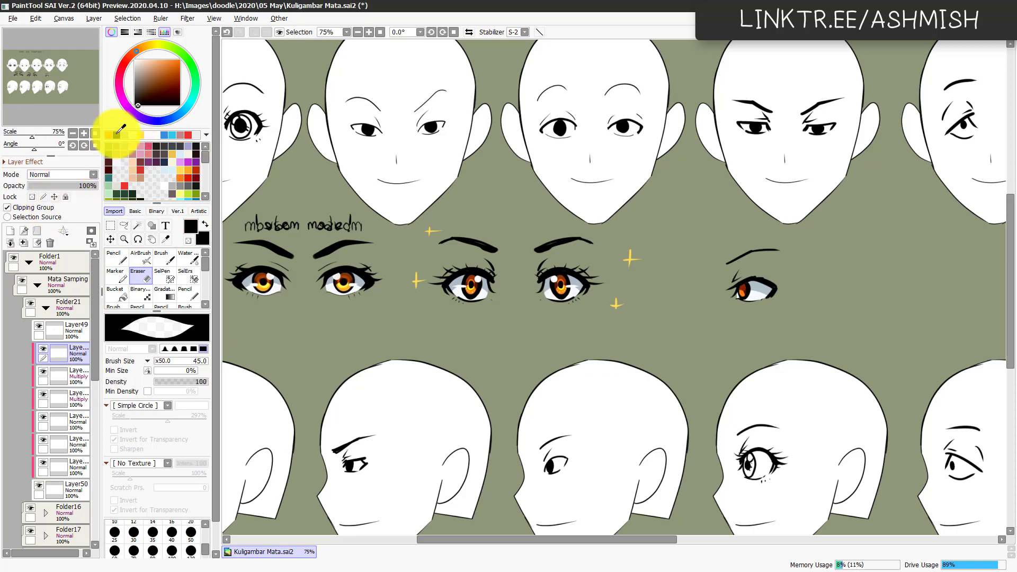
key("n")
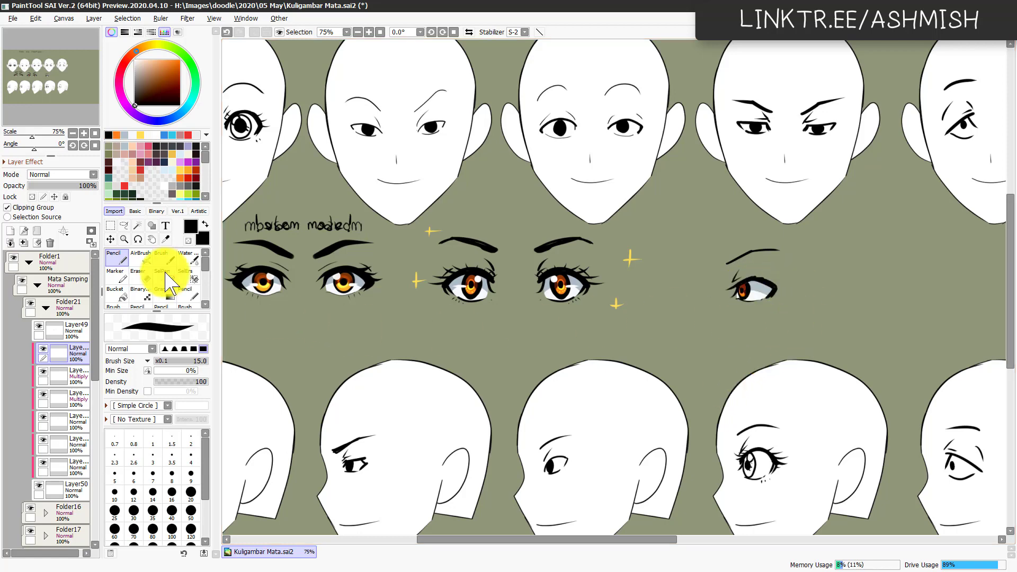
Step: Brighten the lower iris with white on a clipped Overlay layer, and add a white highlight on another clipped layer
key("ctrl+shift+n")
left_click(43, 207)
left_click(70, 174)
left_click(64, 219)
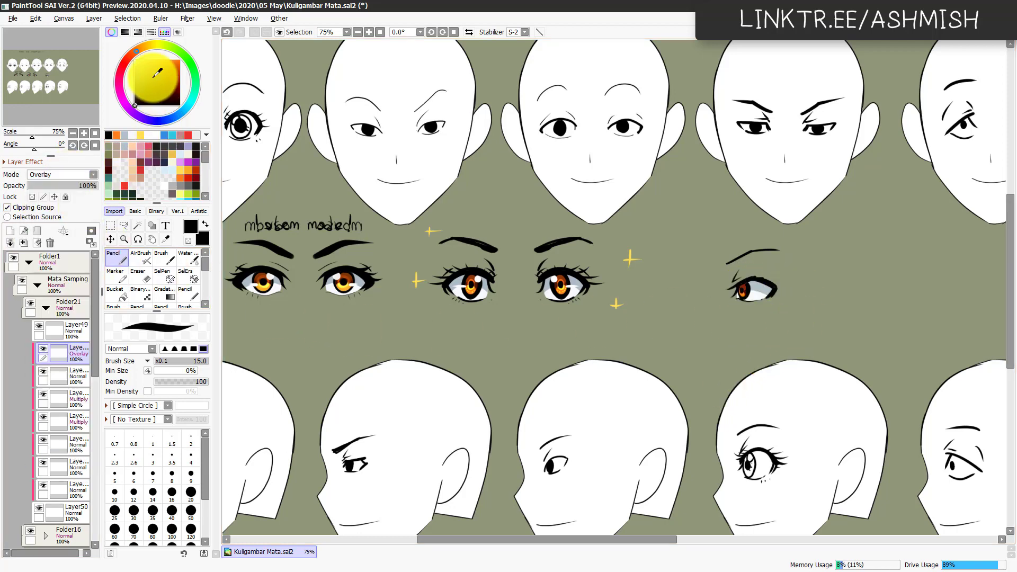
left_click_drag(153, 78, 120, 51)
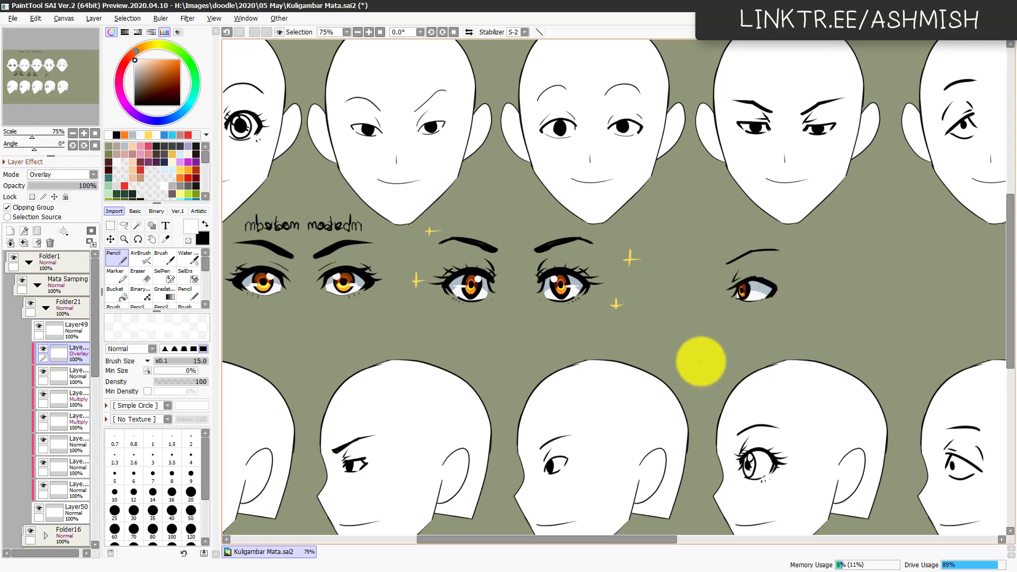
key("ctrl+shift+n")
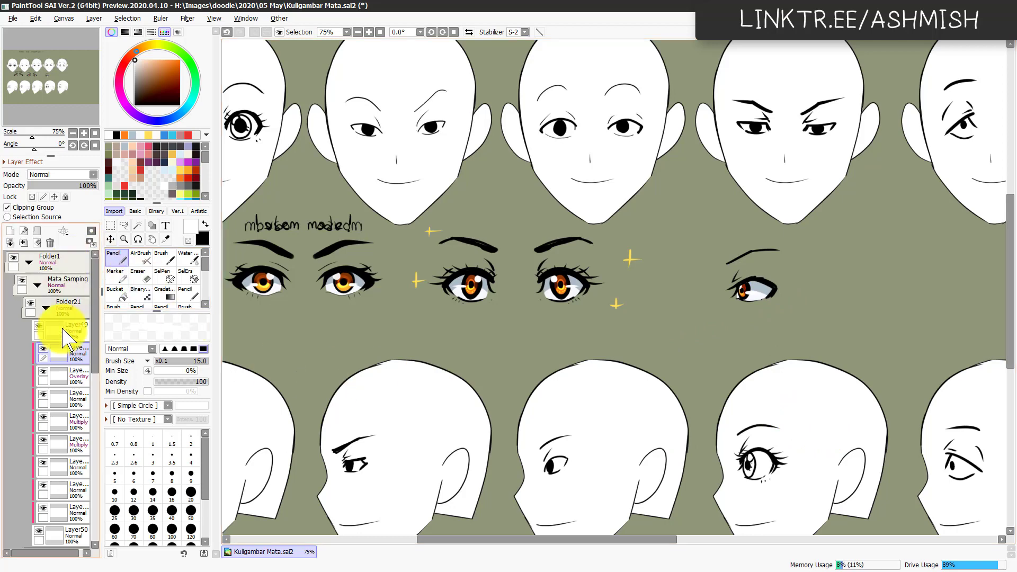
Step: On a new layer above the eye's line art, redraw the outer corner in black farther inward to narrow the side-view eye
left_click(47, 308)
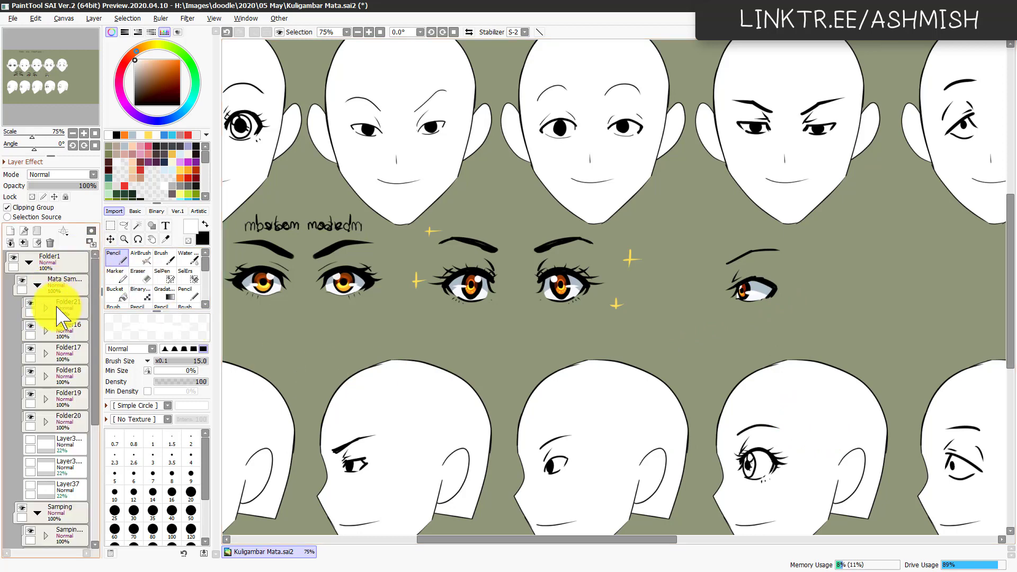
left_click(70, 287)
left_click(46, 309)
left_click(79, 334)
key("ctrl+shift+n")
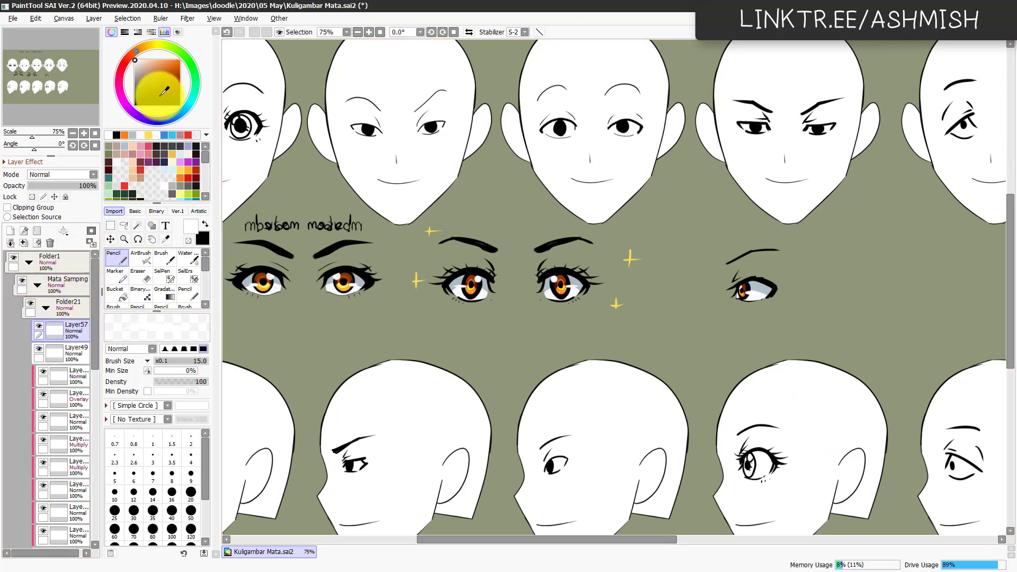
left_click_drag(158, 95, 119, 127)
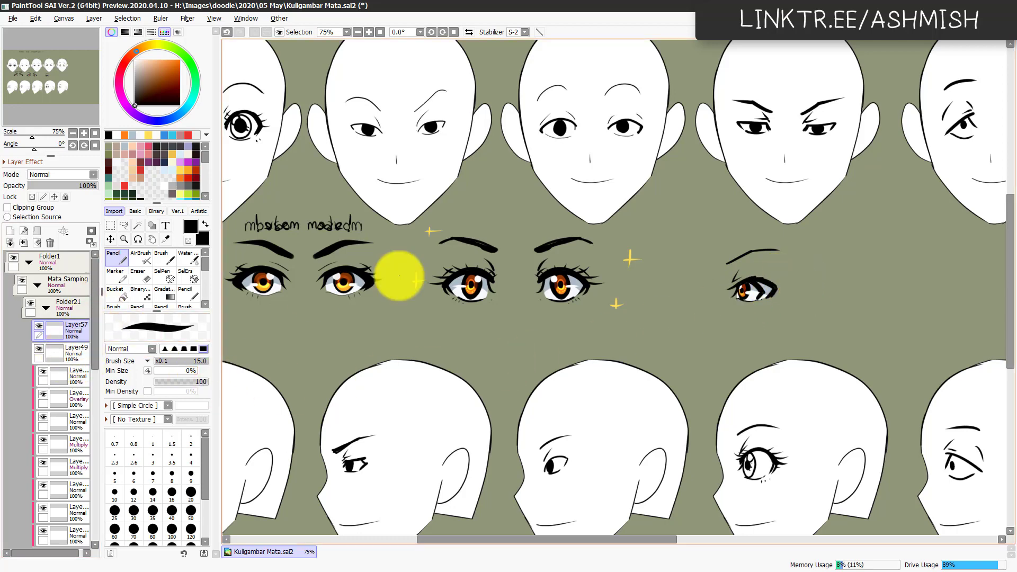
Step: Erase the old outer lash line and the white base beyond the new corner with a size 58 Eraser
left_click(140, 274)
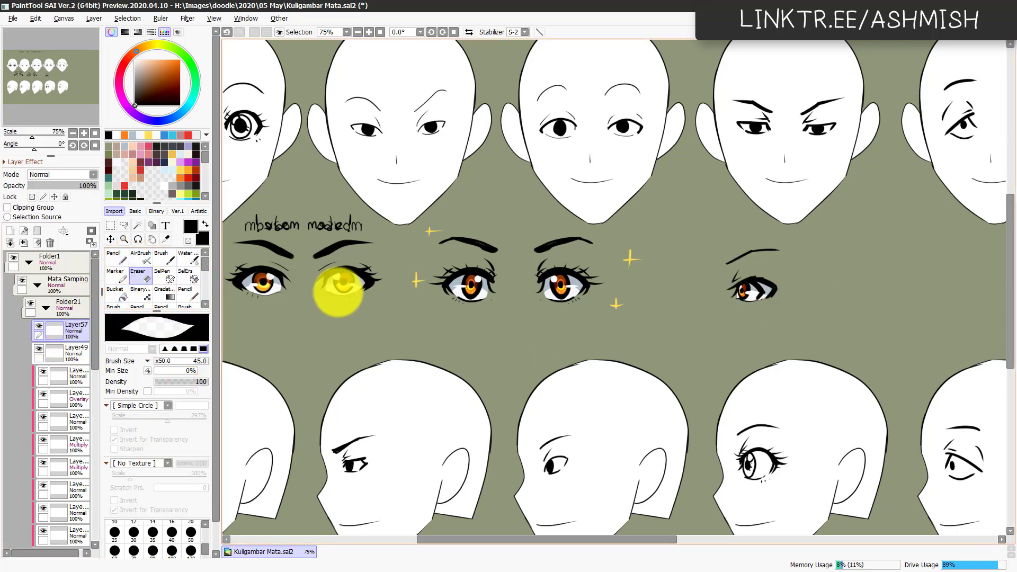
left_click_drag(774, 289, 774, 298, "ctrl+alt")
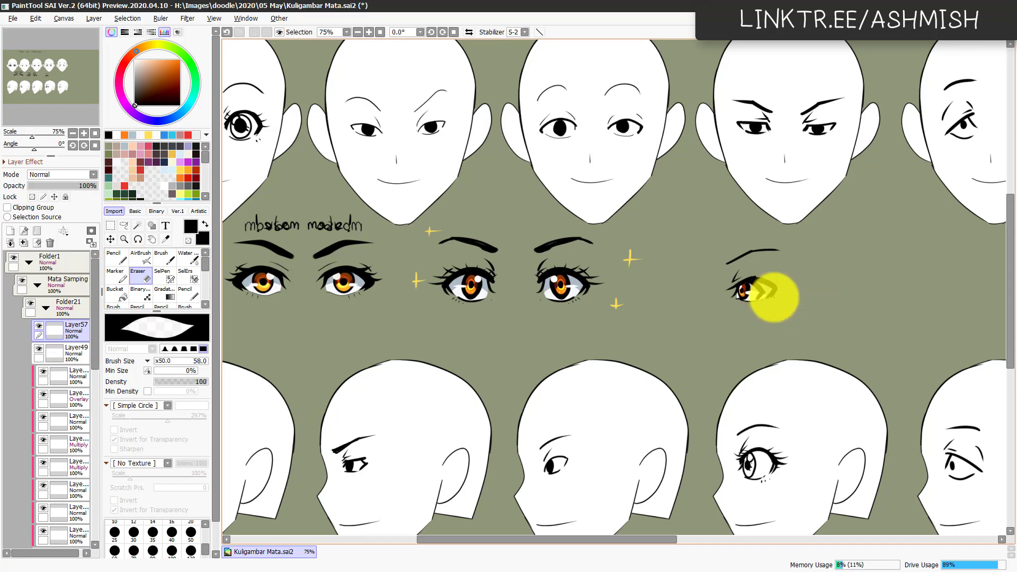
left_click(772, 299, "ctrl+shift")
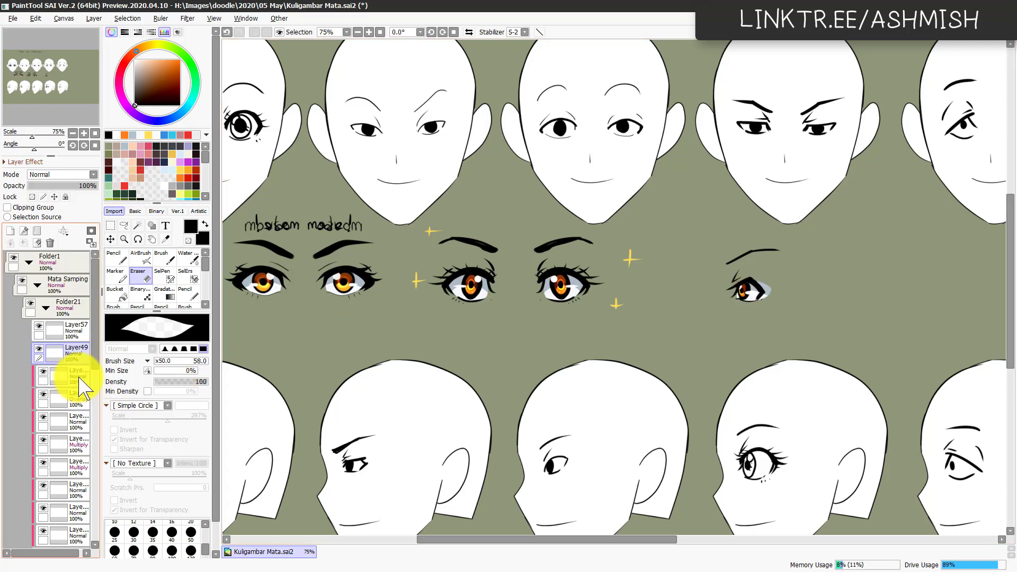
scroll(79, 387, "down", 4)
left_click(78, 465)
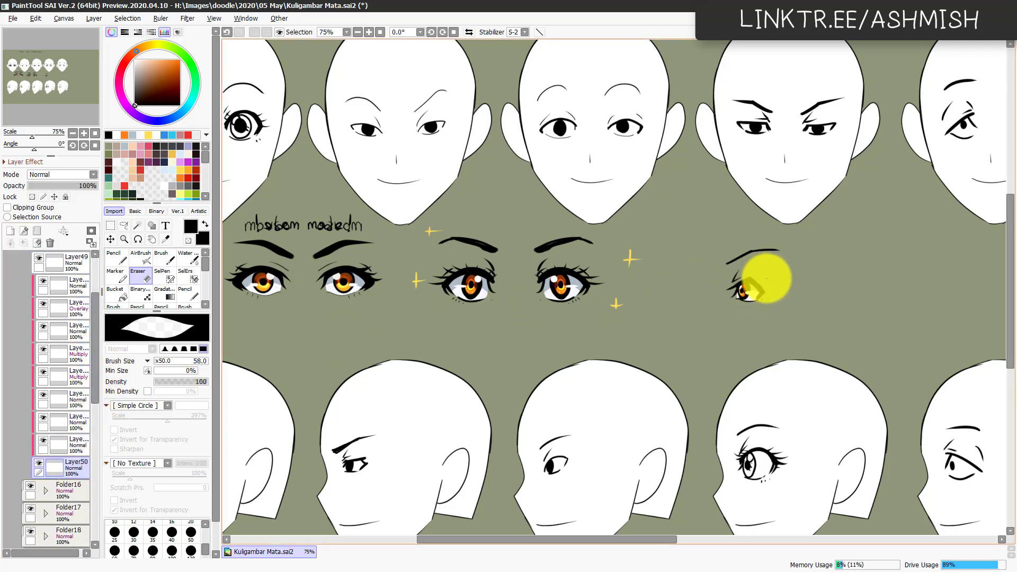
Step: Review the whole reference sheet and save the drawing
left_click_drag(755, 398, 710, 390)
left_click_drag(755, 414, 789, 419)
scroll(694, 416, "down", 1)
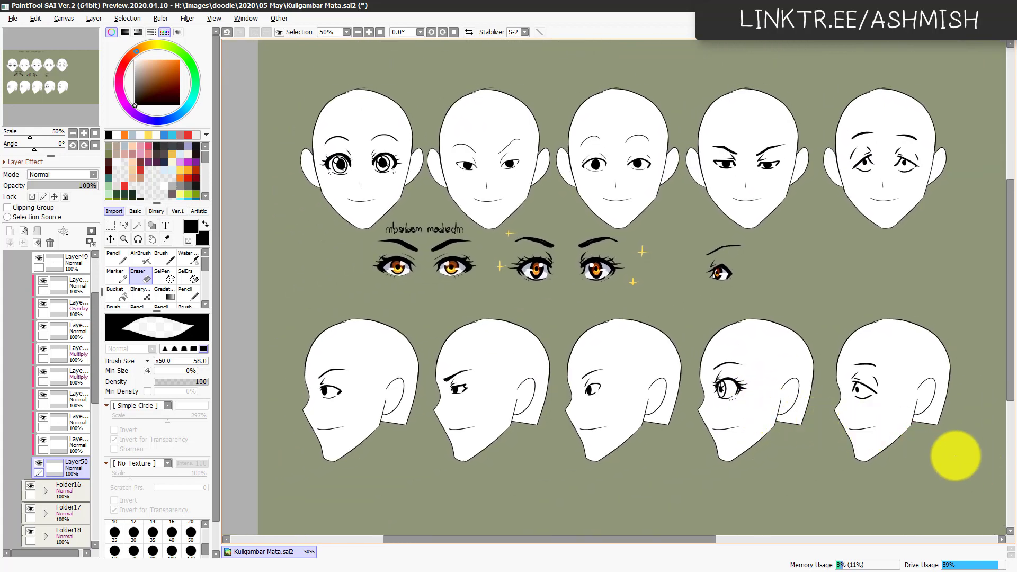
left_click_drag(849, 398, 573, 433)
key("ctrl+s")
Step: Collapse the existing layer folders and add a new top-level folder containing an empty layer
key("Page_Up")
key("Page_Up")
left_click_drag(508, 369, 522, 390)
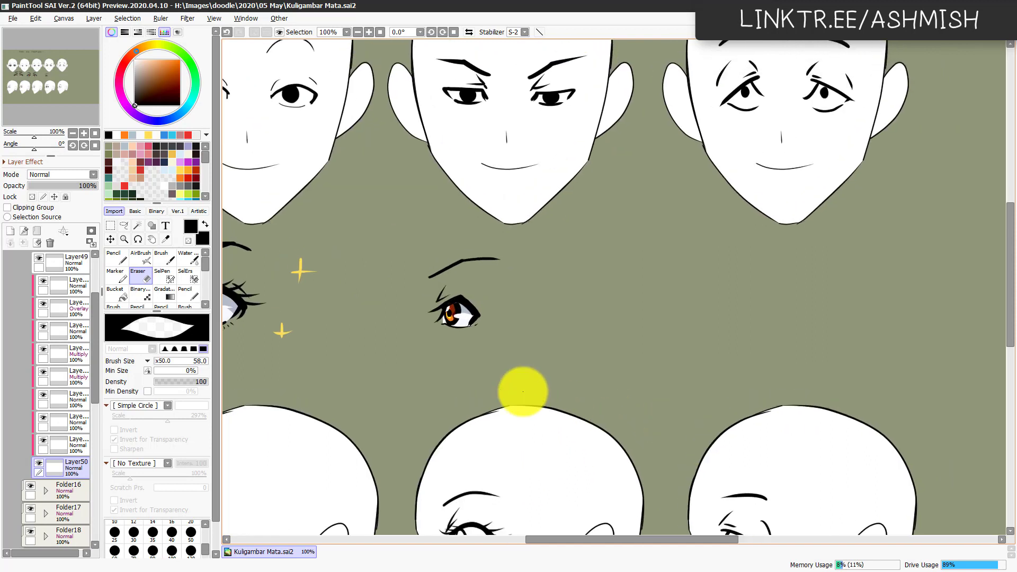
scroll(79, 301, "up", 3)
left_click(45, 308)
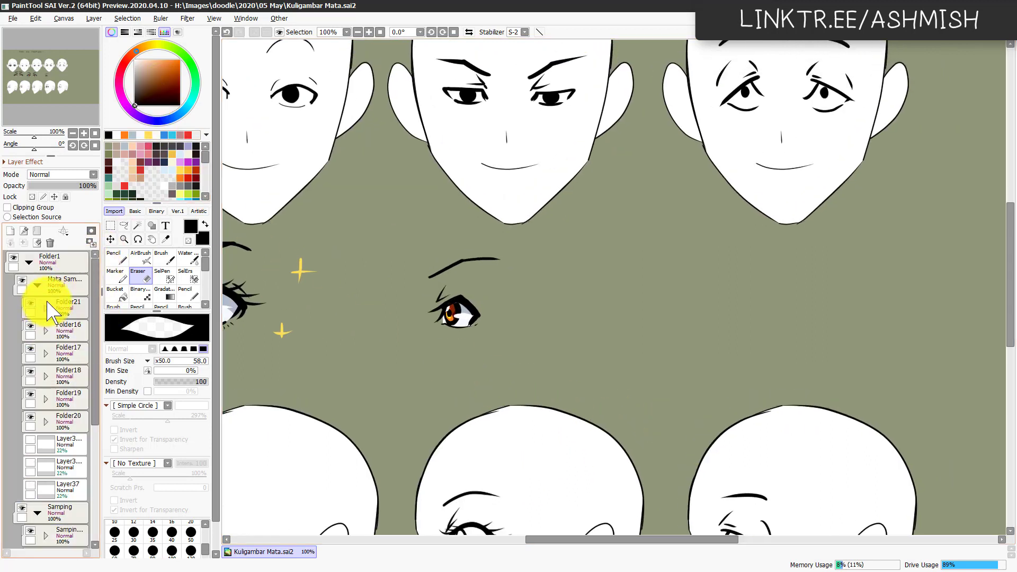
left_click(37, 285)
left_click(29, 262)
left_click(68, 262)
left_click(37, 231)
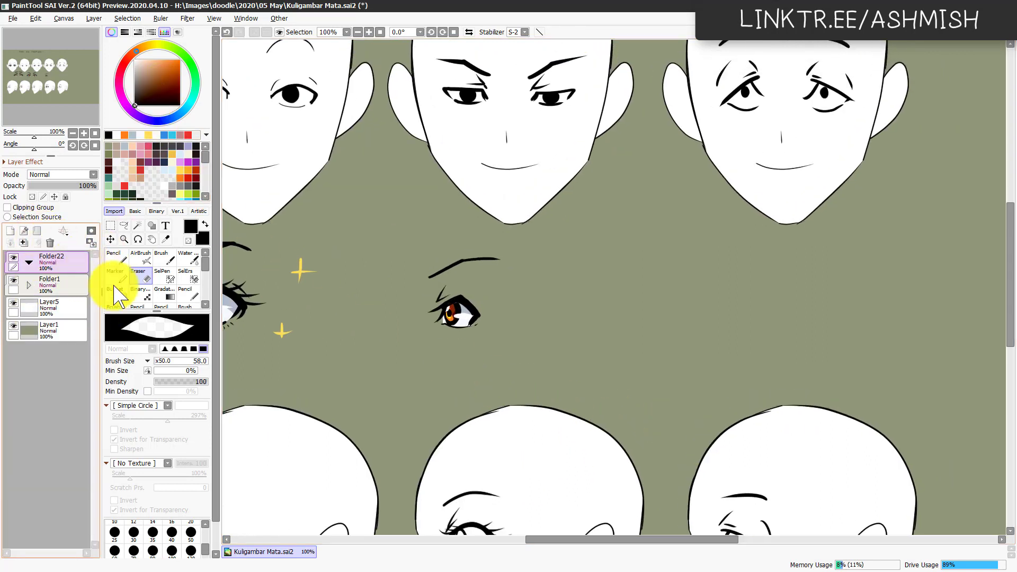
key("ctrl+shift+n")
Step: Draw a small pair of round front-view eye outlines with lower lids and arched eyebrows beside the coloured side-view eye
left_click_drag(682, 291, 631, 317)
key("n")
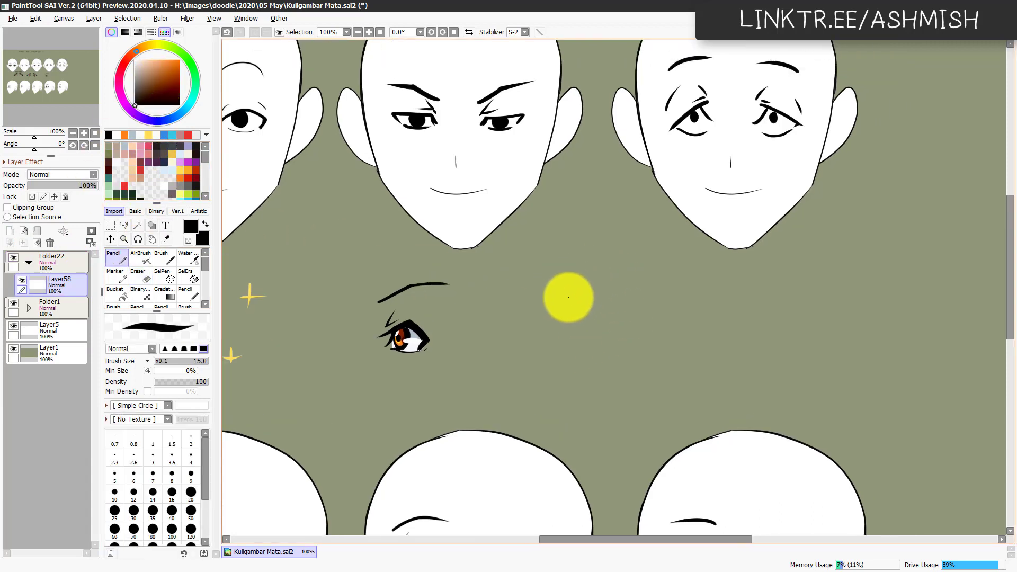
scroll(526, 302, "up", 1)
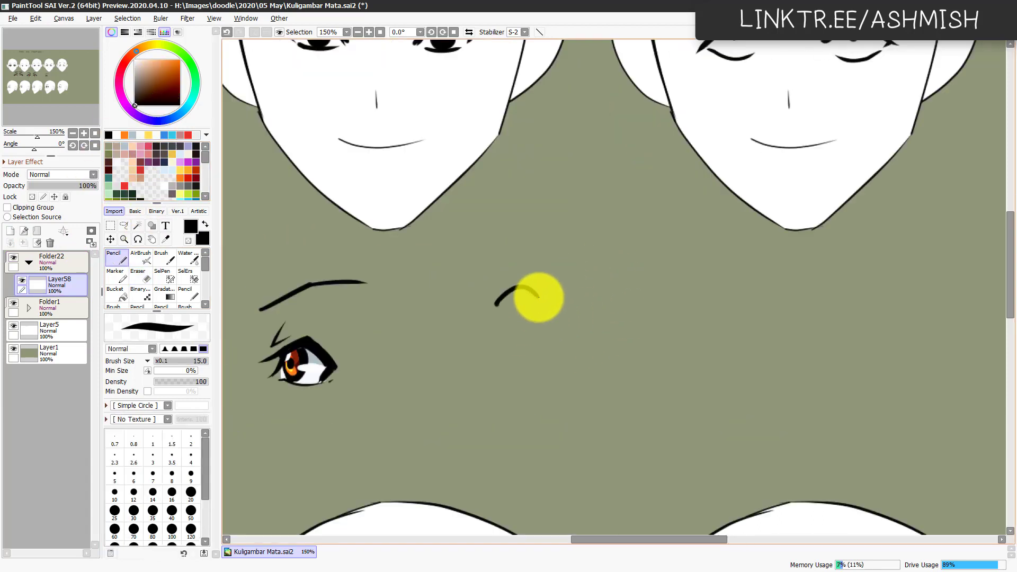
left_click_drag(538, 298, 534, 321)
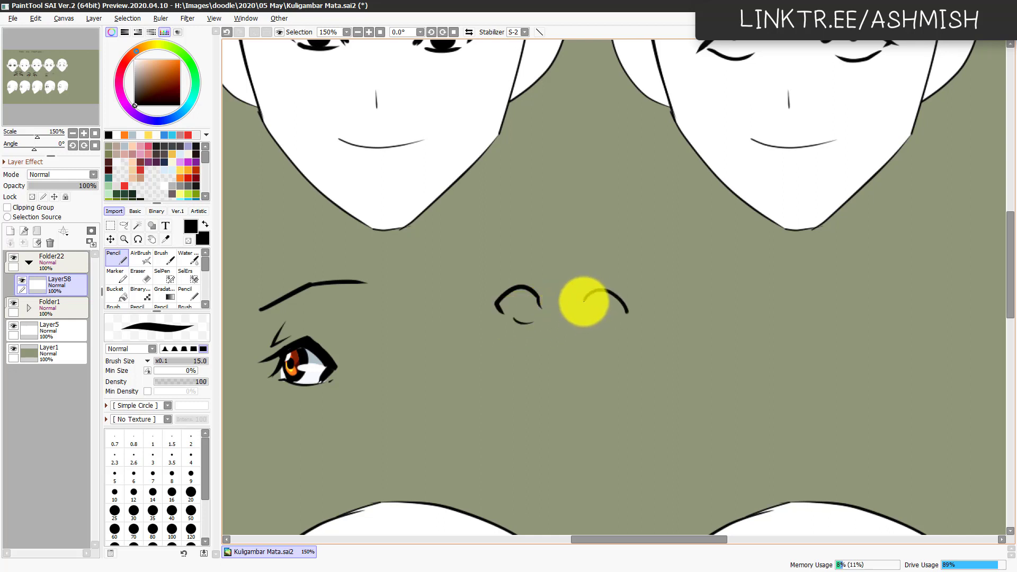
left_click_drag(588, 292, 585, 324)
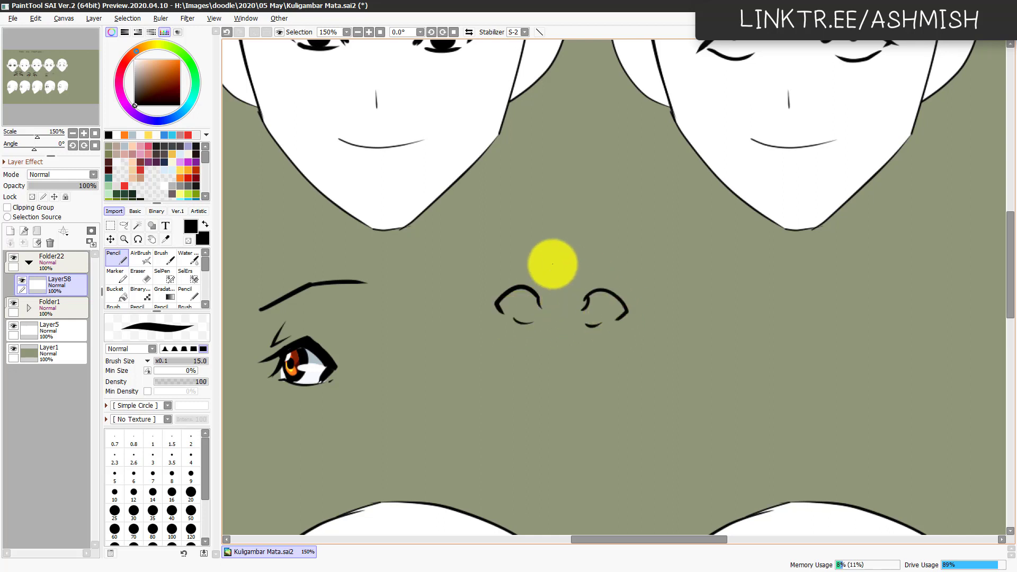
mouse_move(531, 279)
left_mouse_down()
mouse_move(538, 262)
mouse_move(612, 260)
left_mouse_up()
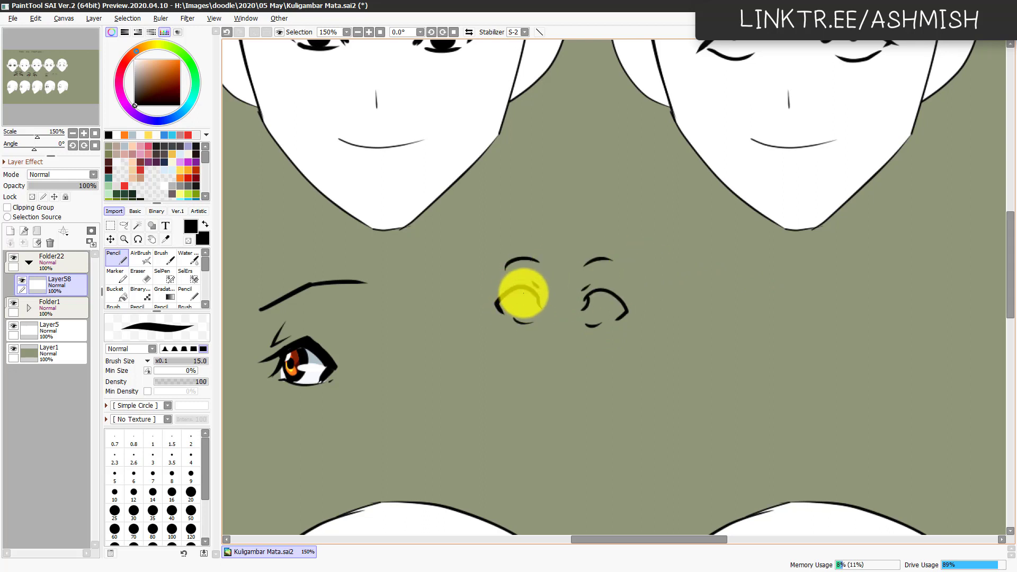
Step: Outline the irises of the round front-view eyes and bucket-fill them with black
left_click_drag(523, 293, 534, 304)
key("g")
left_click(526, 304)
key("n")
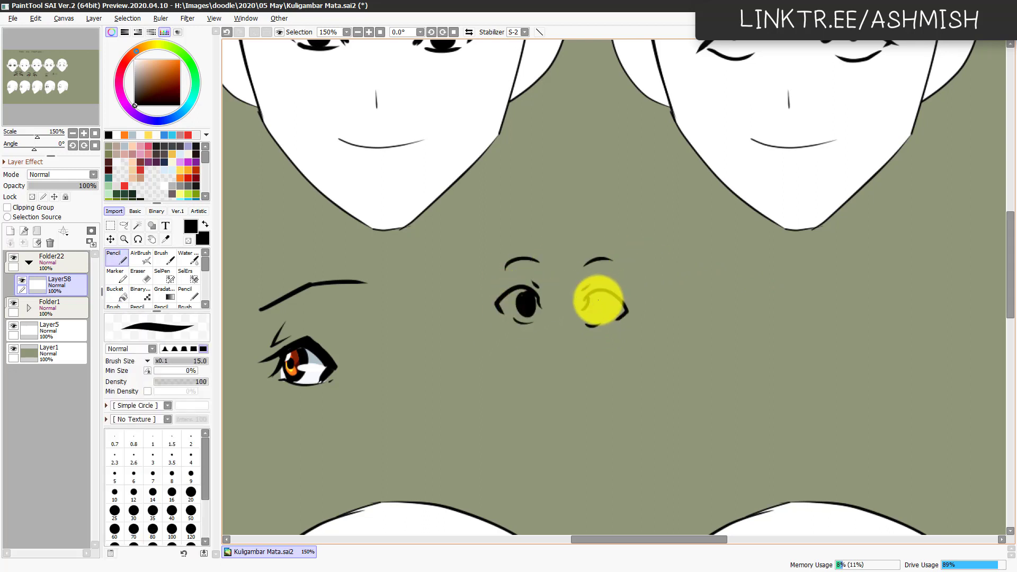
left_click_drag(596, 295, 598, 318)
key("g")
left_click(599, 307)
left_click_drag(658, 366, 592, 361)
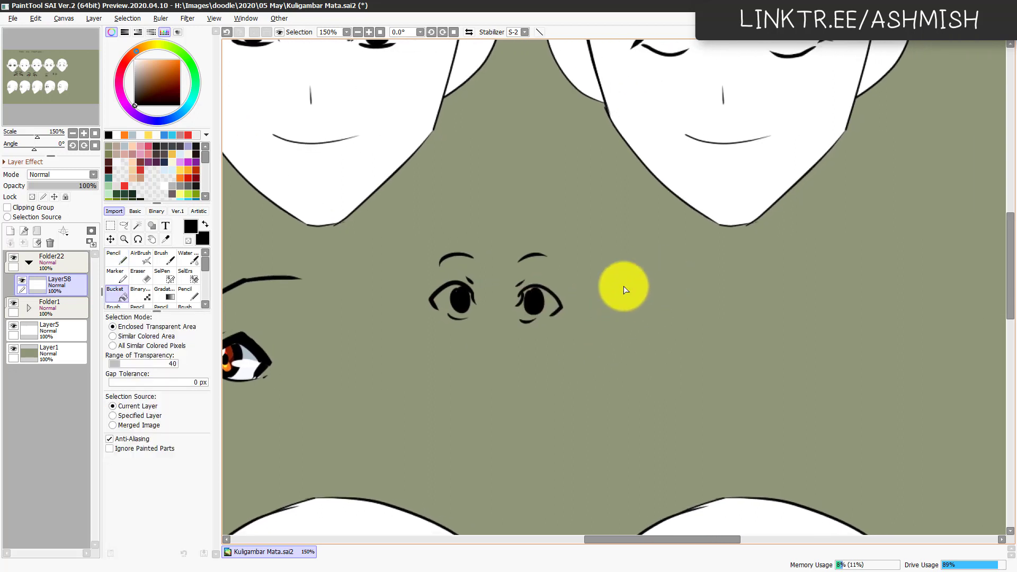
Step: Draw a pair of narrow, angry eyes with inward-slanting eyebrows beside the round pair, and bucket-fill their irises with black
key("n")
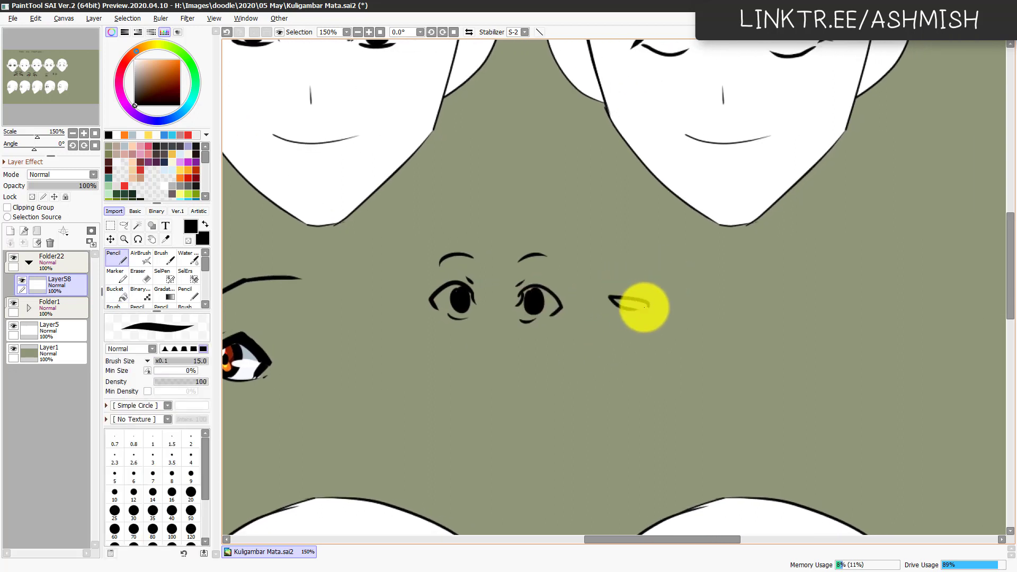
mouse_move(626, 299)
left_mouse_down()
mouse_move(677, 285)
mouse_move(693, 304)
mouse_move(681, 297)
left_mouse_up()
key("g")
left_click(636, 303)
key("n")
key("g")
left_click(690, 305)
key("n")
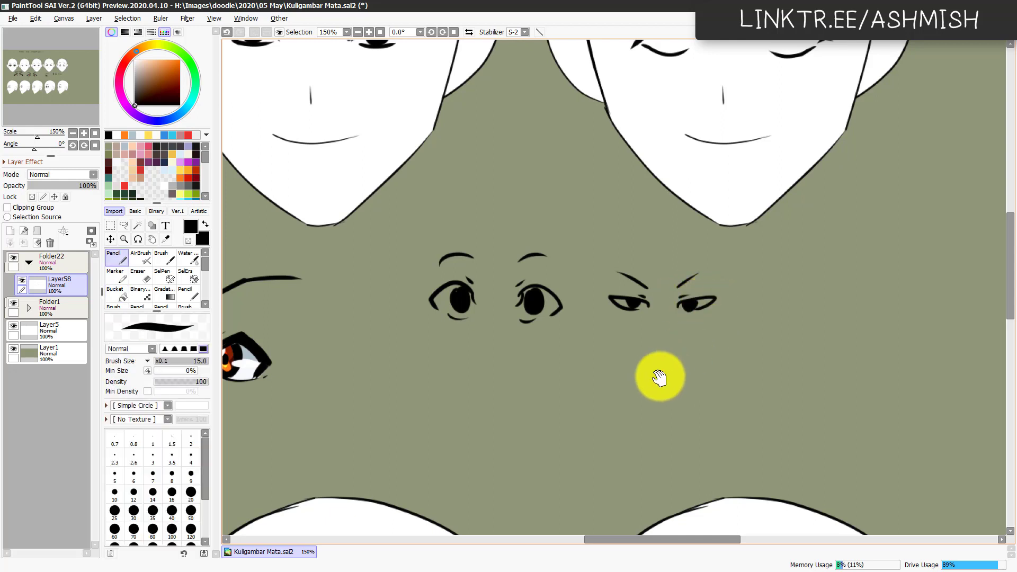
Step: Draw a pair of drooping, tired eyes with flat eyebrows below the round pair, and small dot eyes with short eyebrows beside them
left_click_drag(661, 377, 679, 347)
left_click_drag(546, 349, 584, 330)
mouse_move(576, 334)
left_mouse_down()
mouse_move(579, 345)
mouse_move(641, 343)
left_mouse_up()
key("ctrl+z")
mouse_move(578, 353)
left_mouse_down()
mouse_move(557, 350)
mouse_move(628, 352)
left_mouse_up()
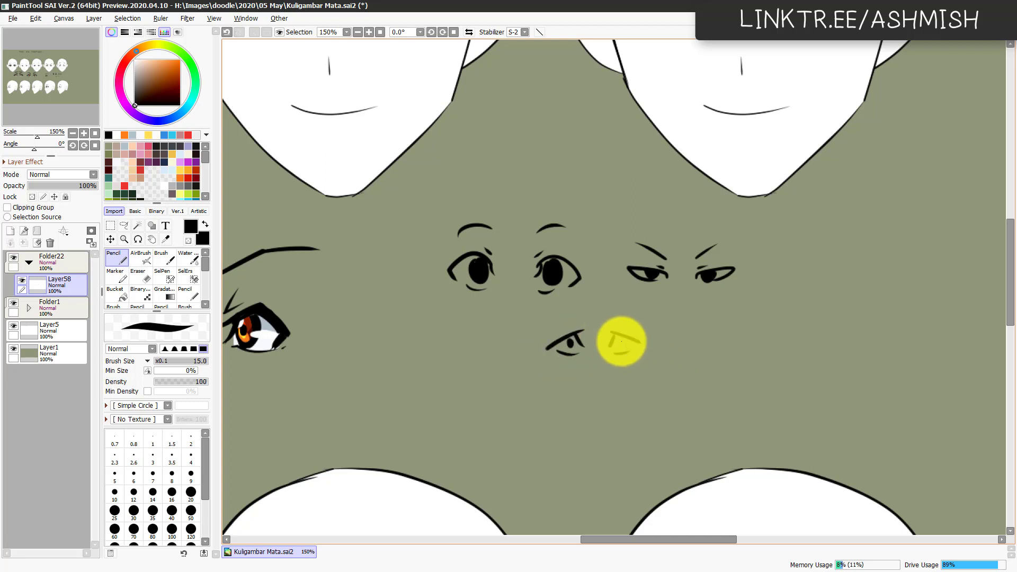
mouse_move(549, 312)
left_mouse_down()
mouse_move(614, 312)
mouse_move(572, 329)
mouse_move(571, 320)
mouse_move(610, 328)
left_mouse_up()
left_click_drag(606, 381, 584, 379)
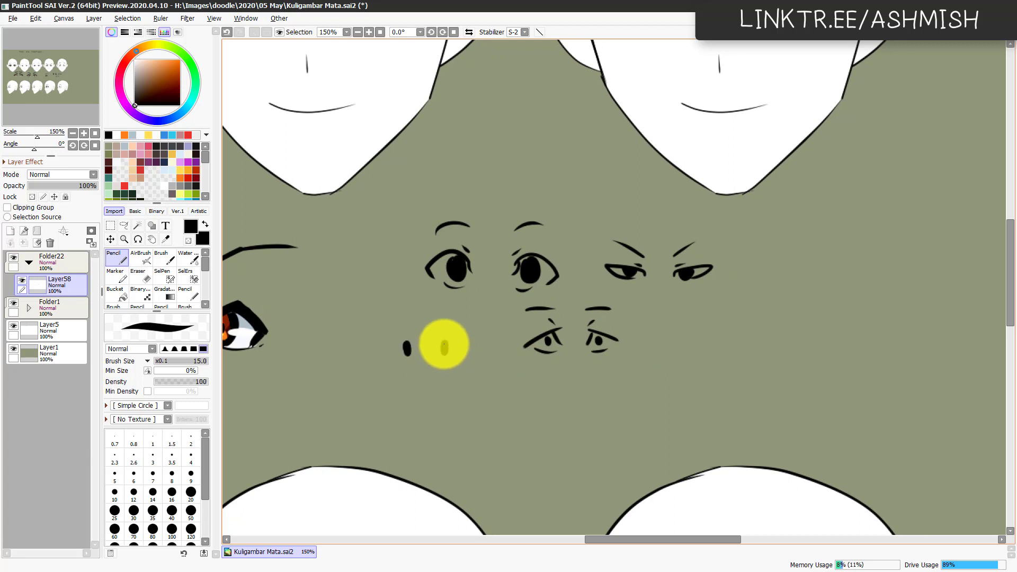
left_click_drag(390, 319, 458, 315)
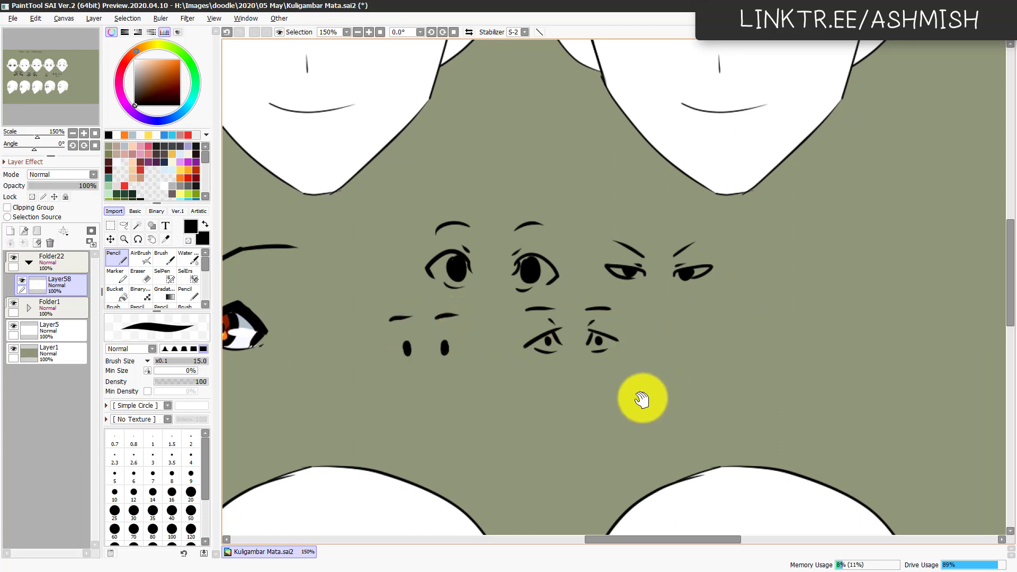
Step: Draw narrow flat-line eyes with inward-slanting eyebrows beside the tired pair, and wide ringed eyes with thick eyebrows below
left_click_drag(717, 384, 738, 356)
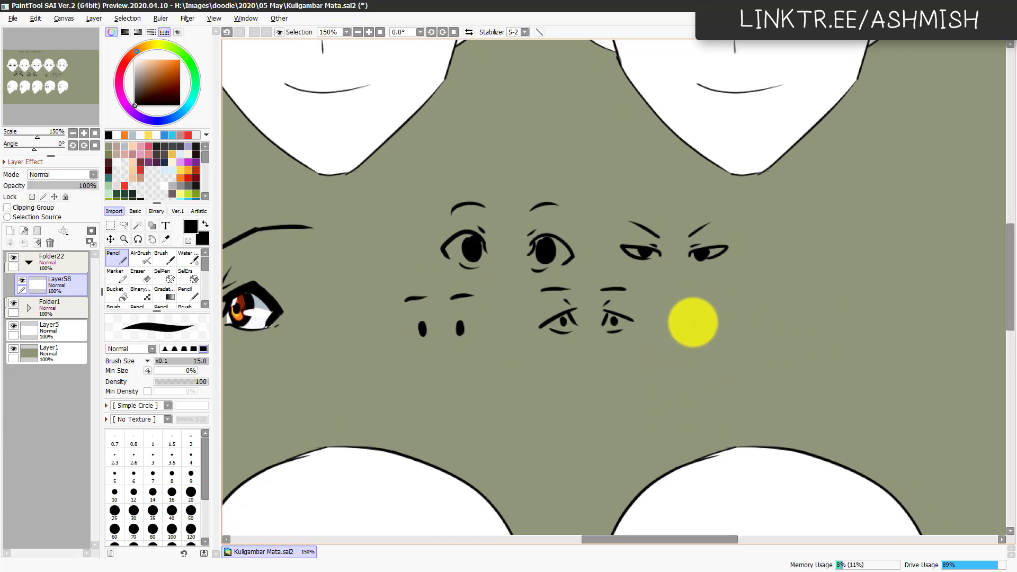
mouse_move(713, 317)
left_mouse_down()
mouse_move(682, 319)
mouse_move(765, 316)
mouse_move(749, 324)
mouse_move(753, 286)
left_mouse_up()
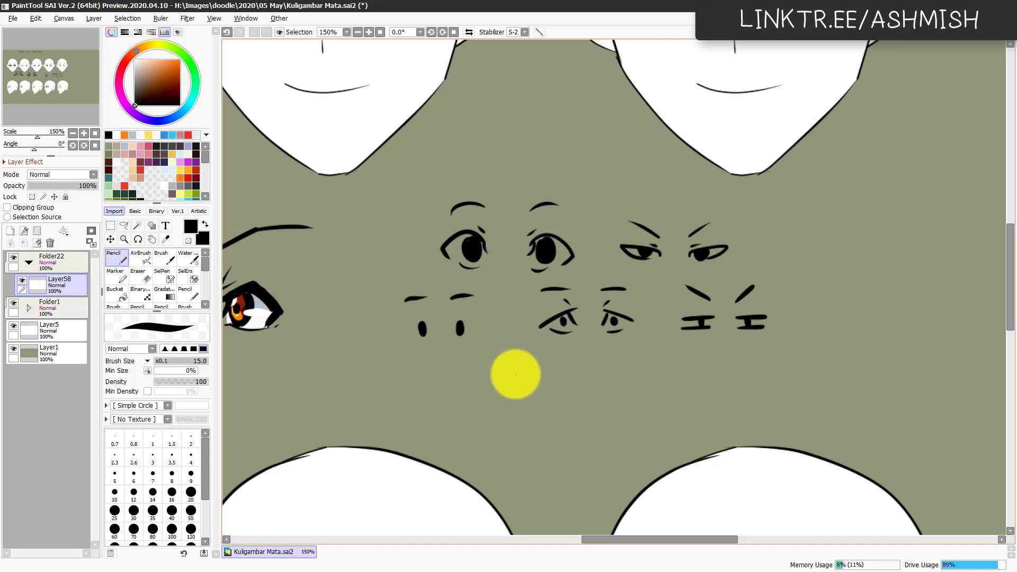
mouse_move(524, 377)
left_mouse_down()
mouse_move(497, 408)
mouse_move(510, 417)
mouse_move(522, 388)
mouse_move(565, 377)
mouse_move(567, 412)
mouse_move(567, 391)
left_mouse_up()
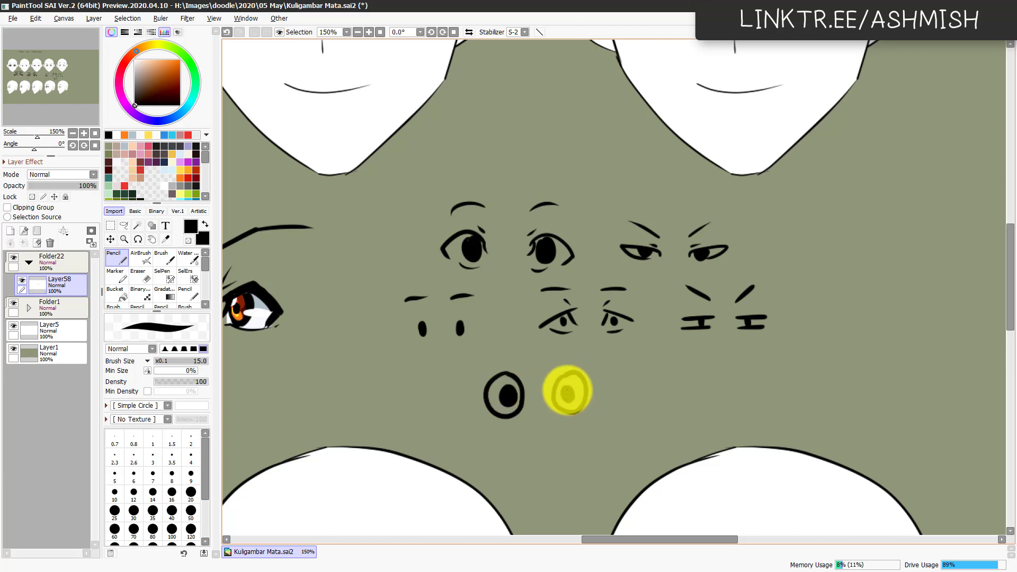
left_click_drag(478, 350, 596, 349)
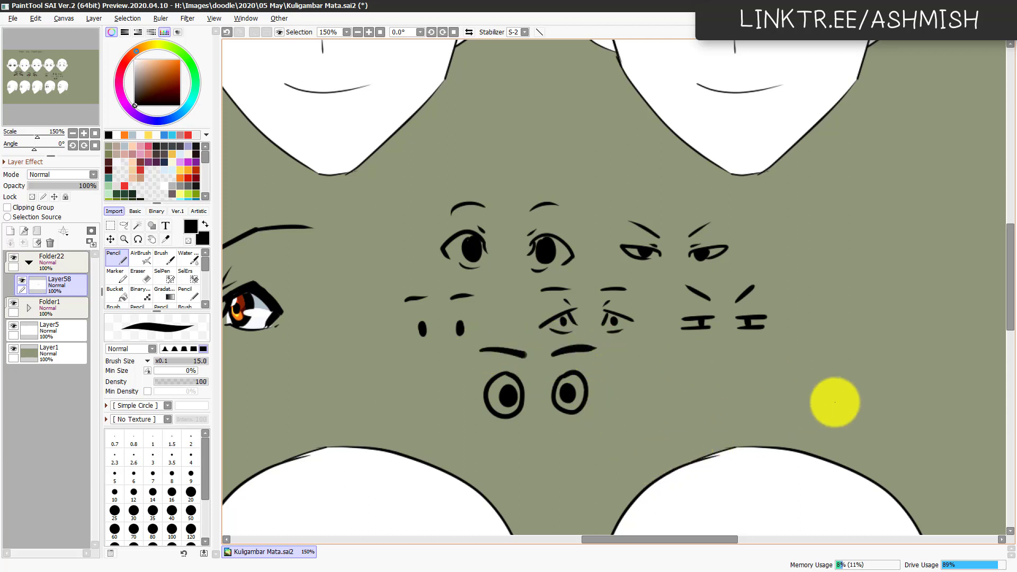
Step: Draw a pair of sharp, upturned eyes with slanted eyebrows and curved lower lids beside the wide ringed pair
left_click_drag(691, 398, 664, 375)
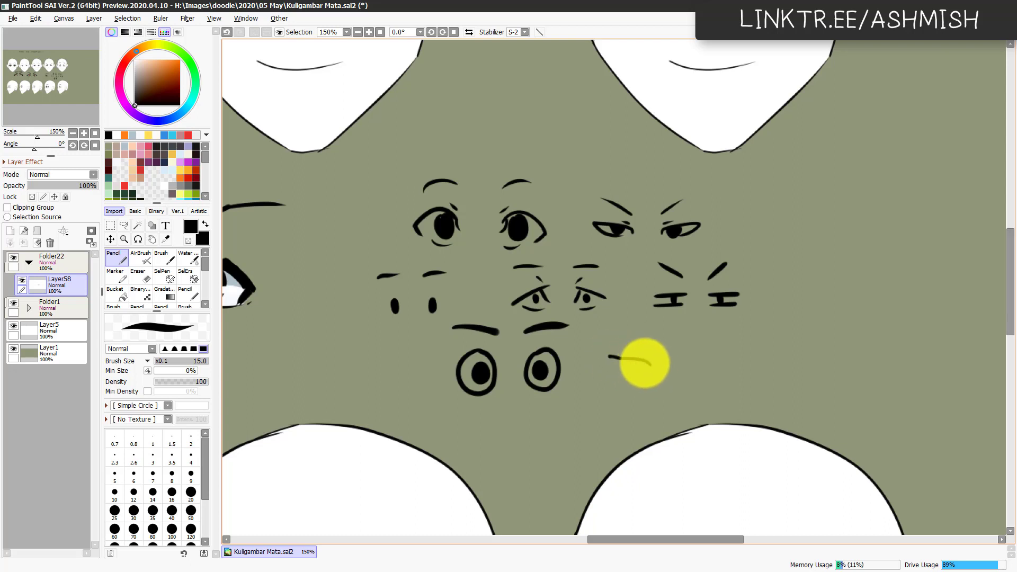
mouse_move(651, 366)
left_mouse_down()
mouse_move(601, 348)
mouse_move(646, 378)
left_mouse_up()
key("ctrl+z")
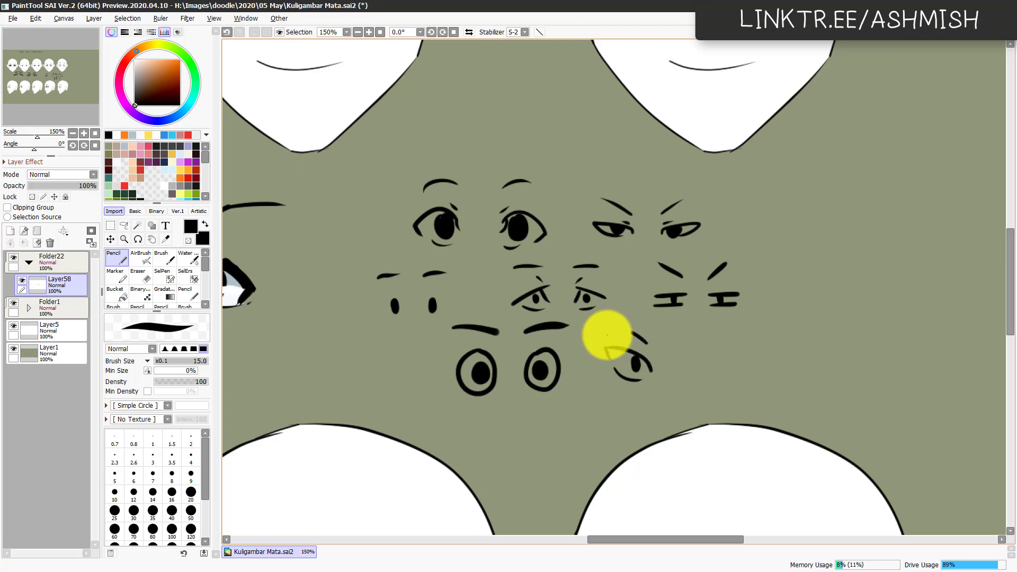
mouse_move(609, 324)
left_mouse_down()
mouse_move(647, 344)
mouse_move(719, 348)
mouse_move(712, 374)
left_mouse_up()
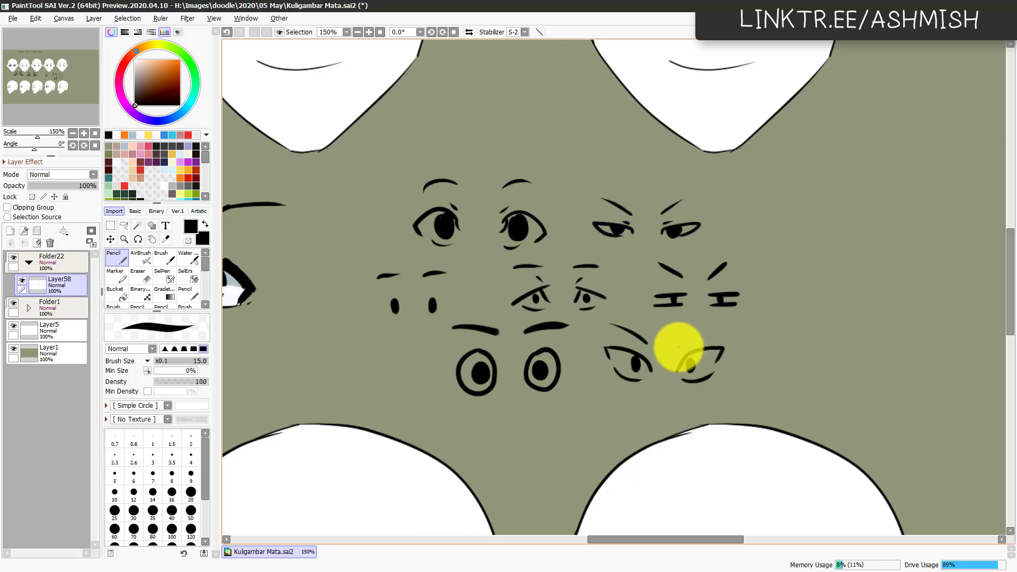
left_click_drag(676, 423, 653, 436)
left_click_drag(655, 357, 687, 338)
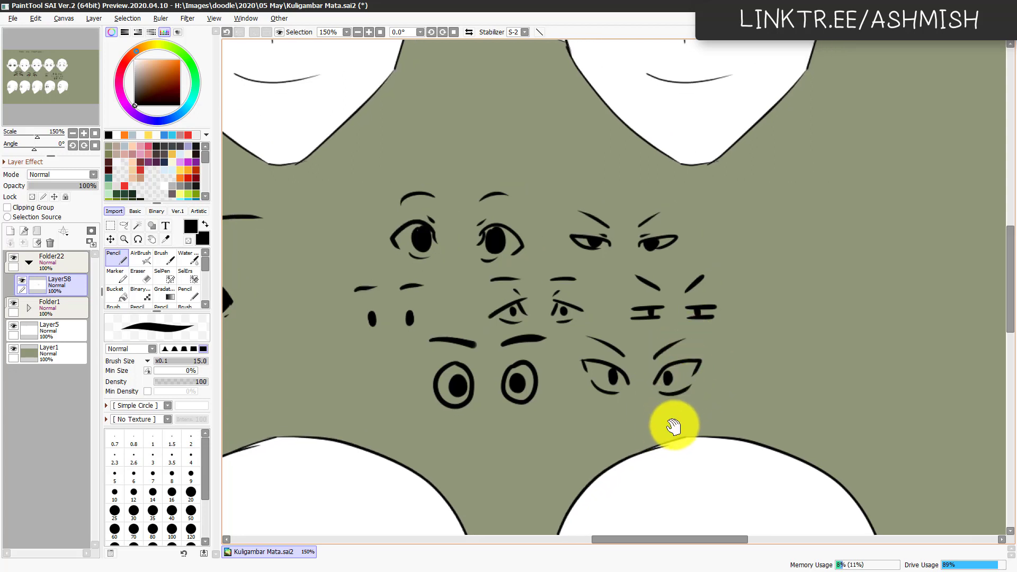
Step: Draw a pair of large feminine eyes with thick lashes, double-ring irises and high arched eyebrows beside the narrow angry pair
left_click_drag(673, 427, 682, 415)
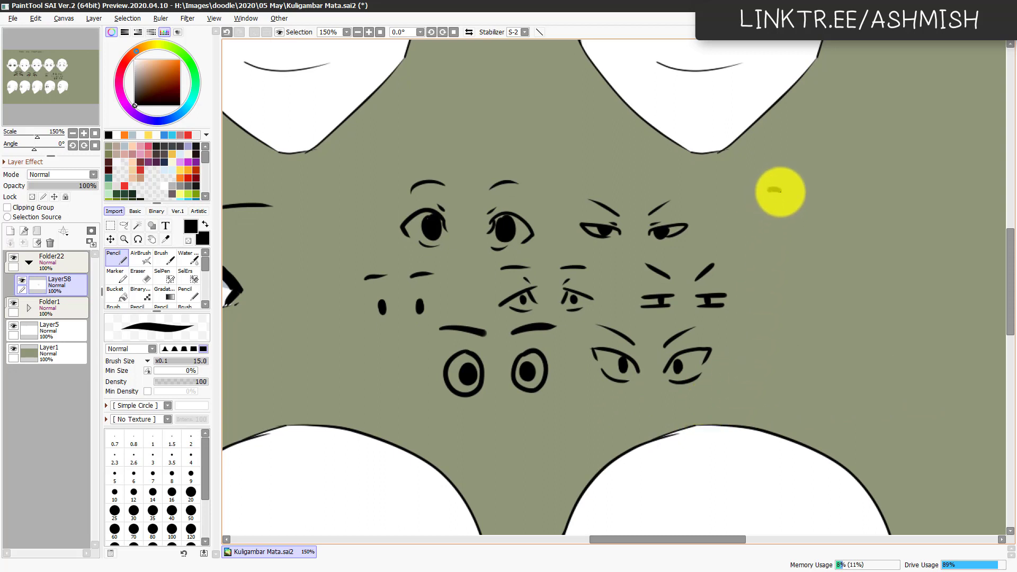
mouse_move(780, 192)
left_mouse_down()
mouse_move(749, 215)
mouse_move(786, 192)
mouse_move(755, 203)
left_mouse_up()
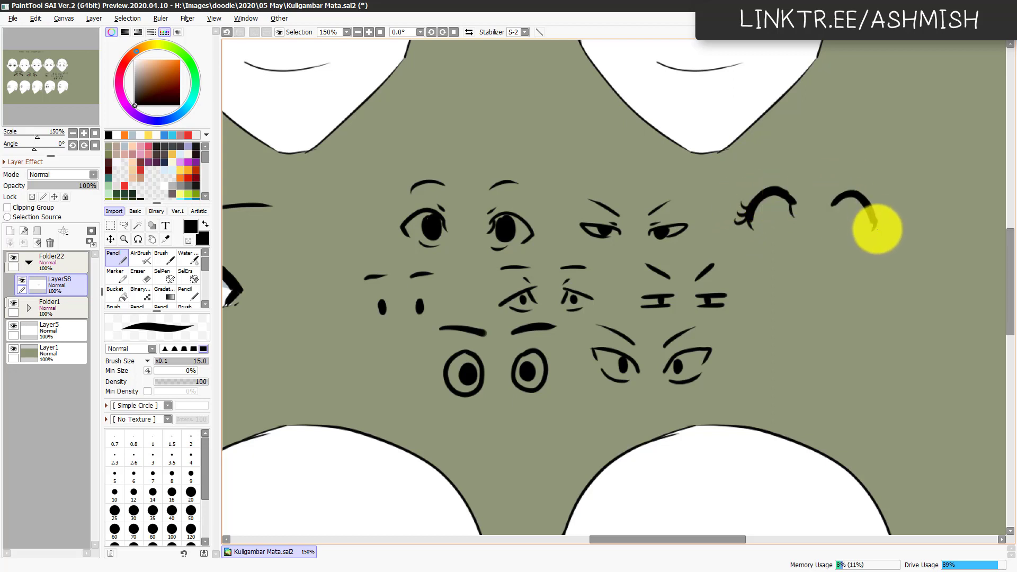
left_click_drag(872, 216, 888, 222)
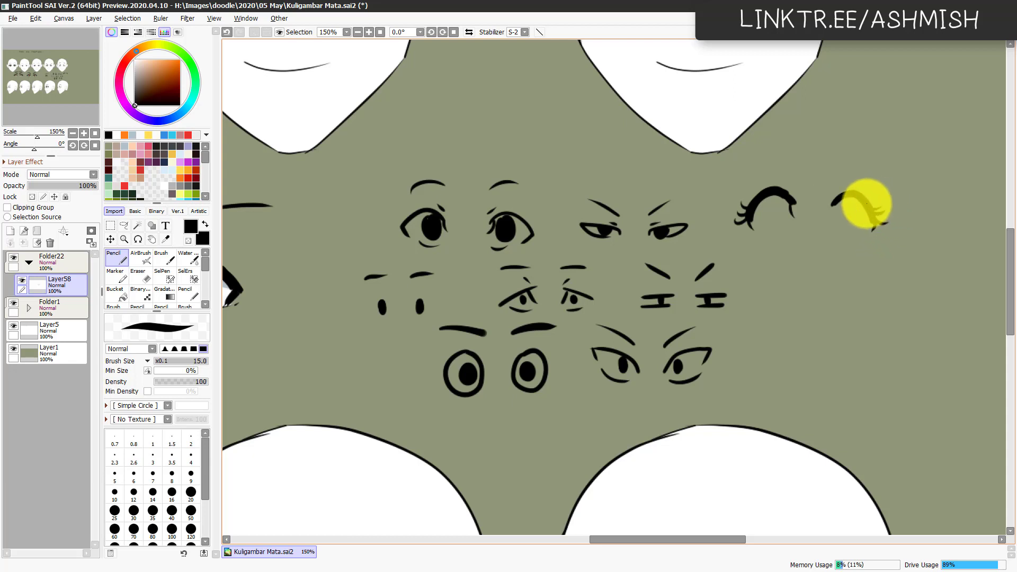
mouse_move(763, 235)
left_mouse_down()
mouse_move(809, 227)
mouse_move(856, 236)
left_mouse_up()
mouse_move(777, 200)
left_mouse_down()
mouse_move(775, 232)
mouse_move(779, 204)
left_mouse_up()
mouse_move(846, 204)
left_mouse_down()
mouse_move(856, 226)
mouse_move(849, 202)
left_mouse_up()
mouse_move(848, 204)
left_mouse_down()
mouse_move(847, 213)
mouse_move(852, 204)
left_mouse_up()
left_click_drag(787, 185, 835, 188)
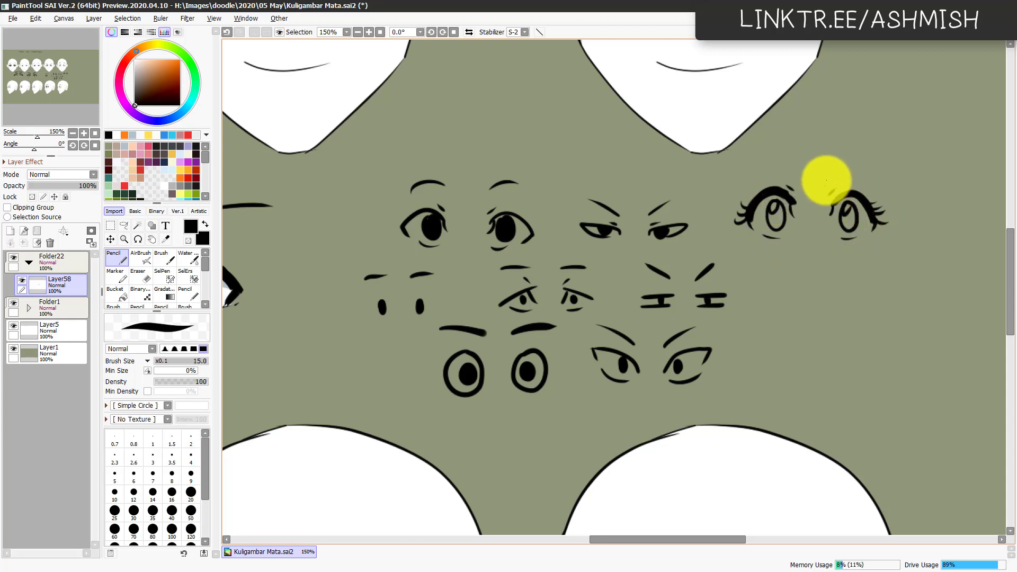
left_click_drag(787, 162, 763, 157)
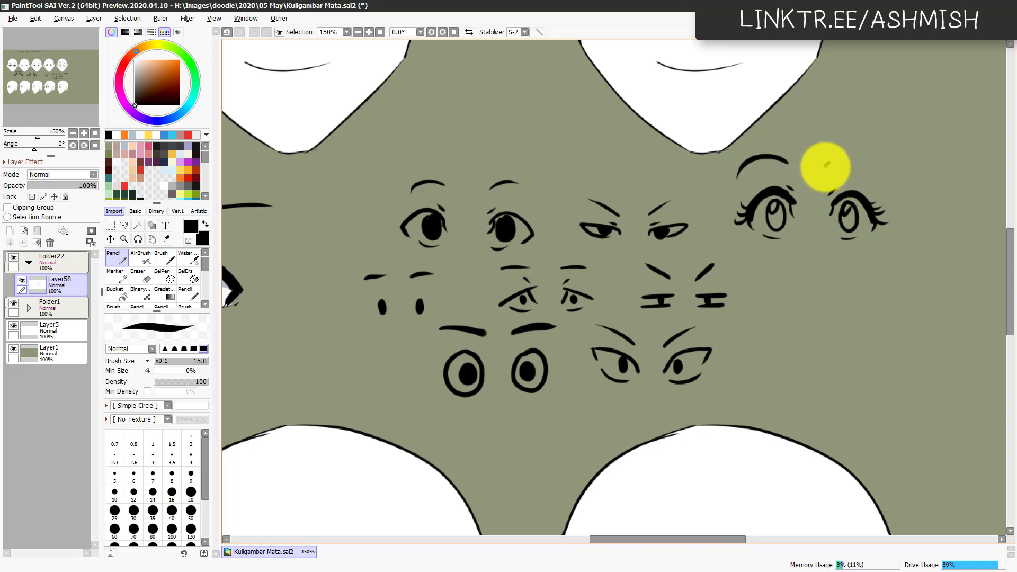
left_click_drag(825, 165, 877, 177)
Step: Draw a round side-view eye and a narrow, angry side-view eye with slanted eyebrows below the long-lashed pair
scroll(810, 381, "up", 1)
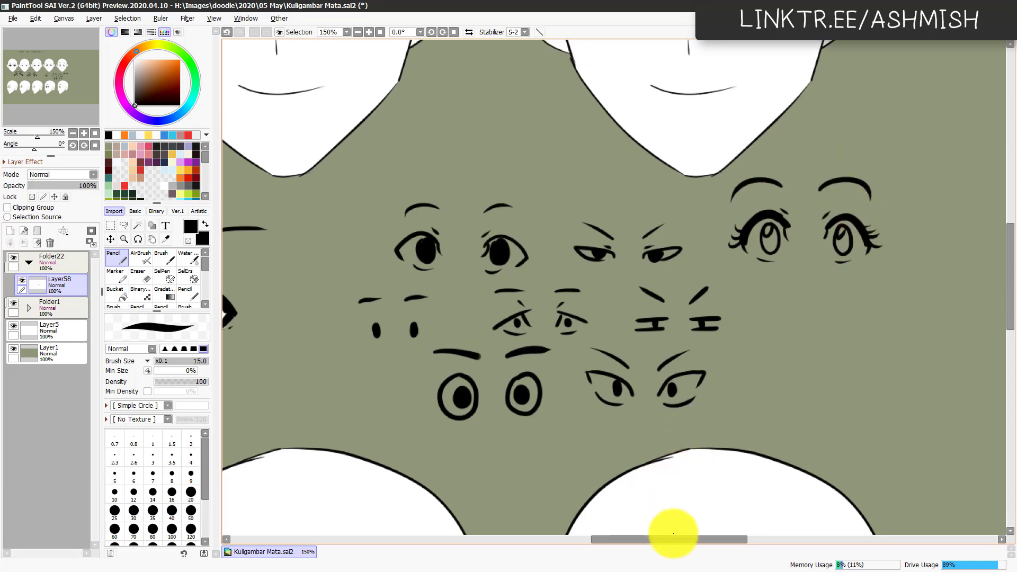
scroll(624, 386, "down", 4)
scroll(625, 381, "up", 4)
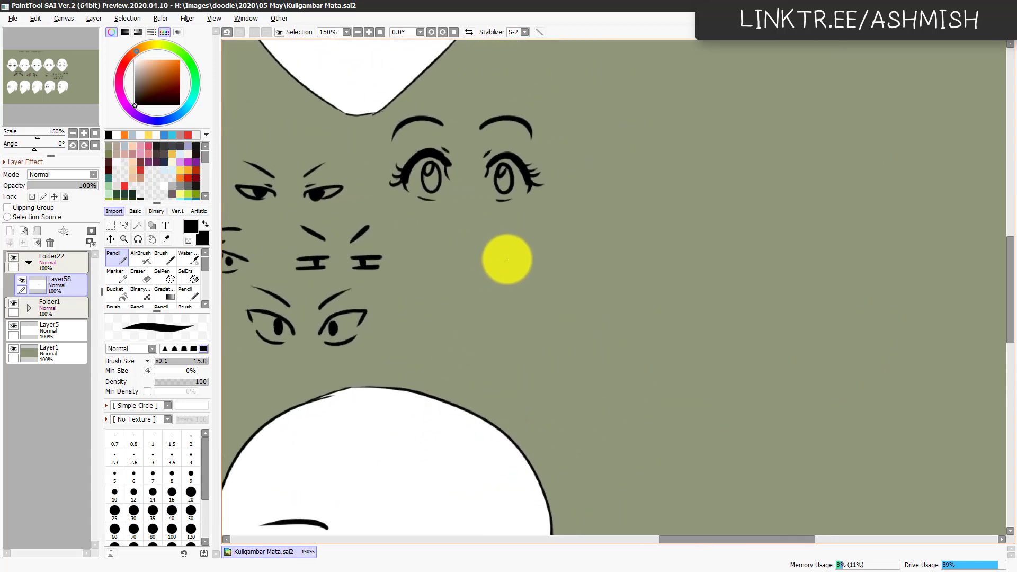
mouse_move(508, 258)
left_mouse_down()
mouse_move(500, 273)
mouse_move(506, 264)
mouse_move(539, 278)
mouse_move(525, 264)
mouse_move(531, 291)
mouse_move(518, 248)
mouse_move(543, 229)
left_mouse_up()
key("ctrl+z")
key("ctrl+z")
key("ctrl+z")
key("ctrl+z")
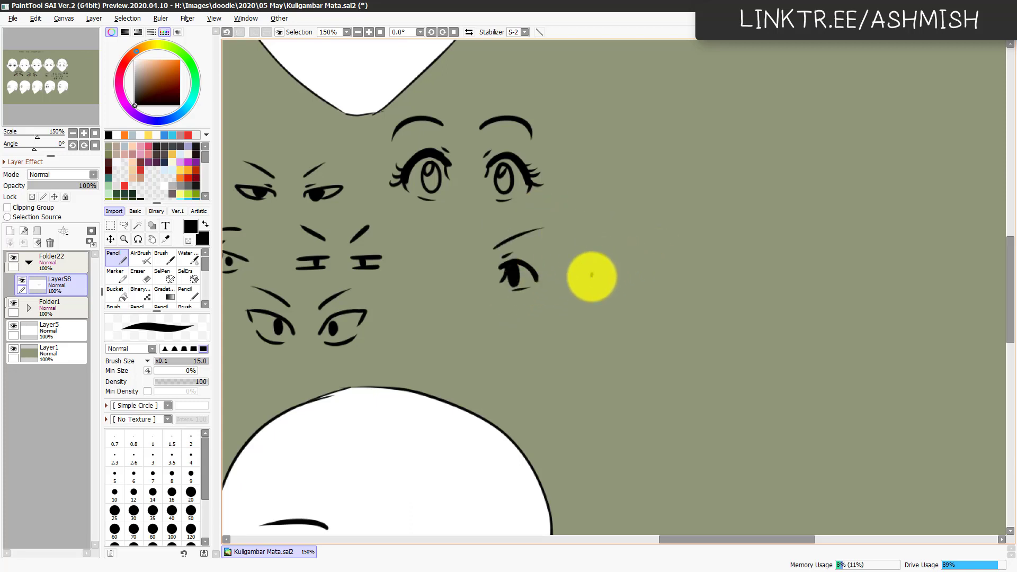
mouse_move(591, 275)
left_mouse_down()
mouse_move(631, 258)
mouse_move(608, 278)
mouse_move(598, 262)
mouse_move(612, 277)
left_mouse_up()
key("ctrl+z")
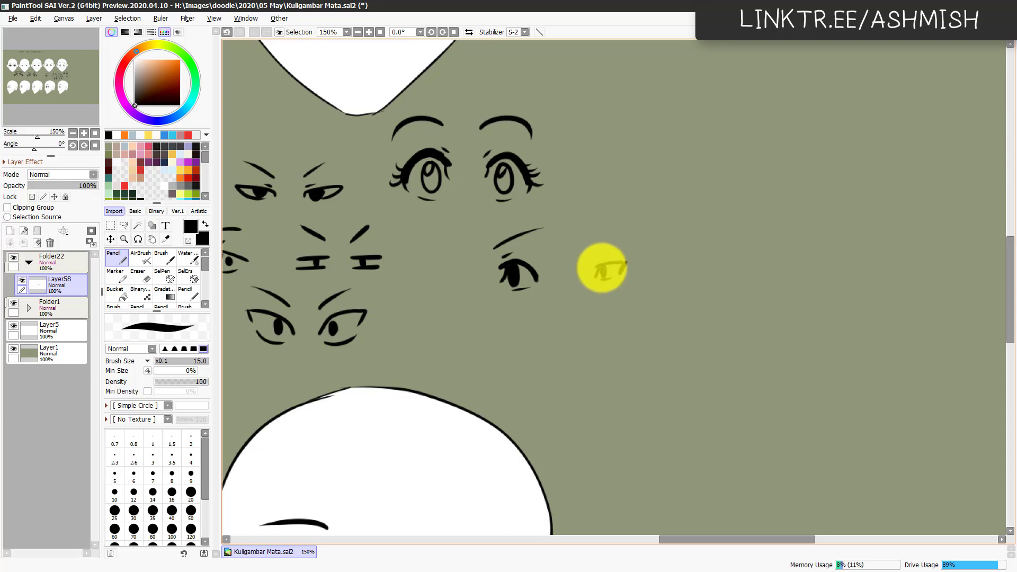
left_click_drag(588, 255, 619, 234)
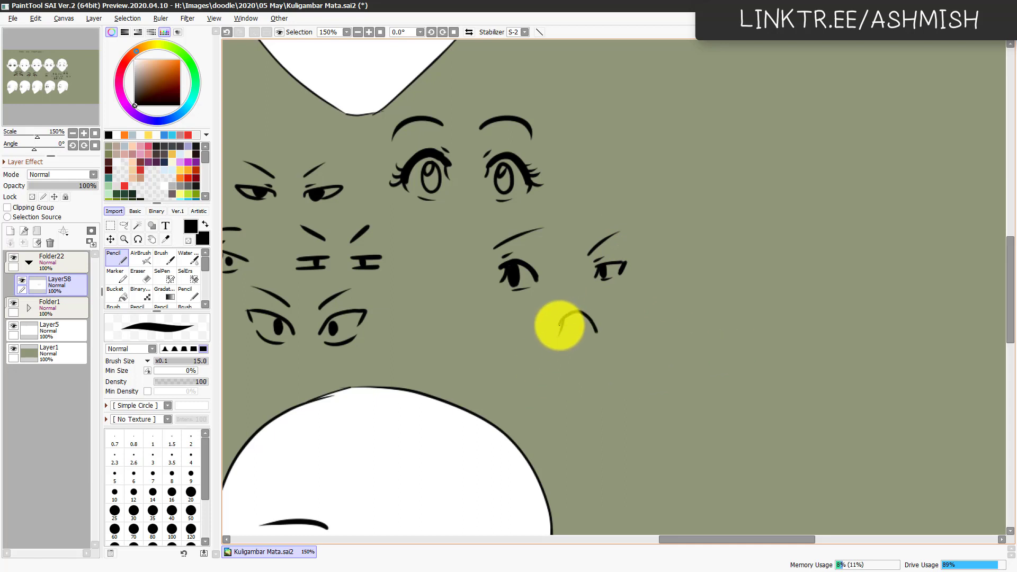
Step: Draw a long-lashed side-view eye with an arched eyebrow and lower lashes, and a drooping, tired side-view eye with a slanted eyebrow
mouse_move(560, 324)
left_mouse_down()
mouse_move(595, 331)
mouse_move(593, 346)
mouse_move(570, 334)
left_mouse_up()
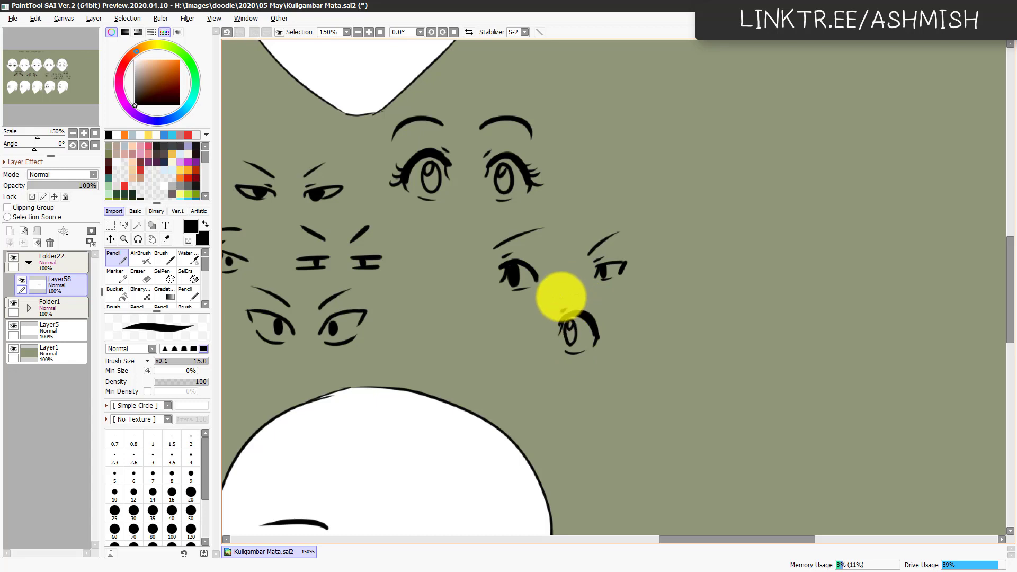
left_click_drag(560, 295, 589, 293)
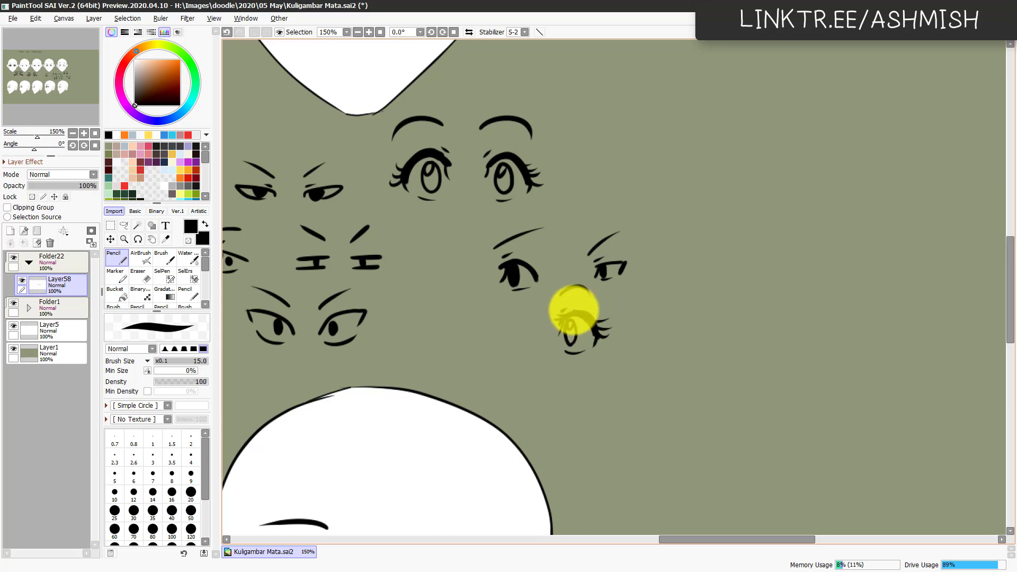
left_click(589, 354)
left_click(593, 349)
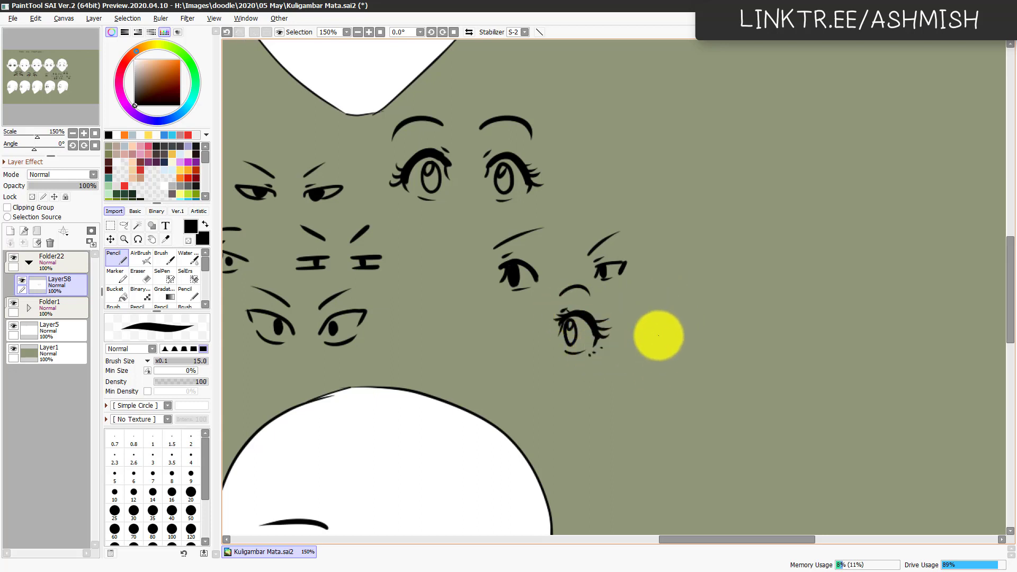
mouse_move(664, 323)
left_mouse_down()
mouse_move(694, 320)
mouse_move(670, 324)
mouse_move(671, 339)
mouse_move(687, 334)
mouse_move(667, 338)
mouse_move(690, 331)
mouse_move(667, 300)
left_mouse_up()
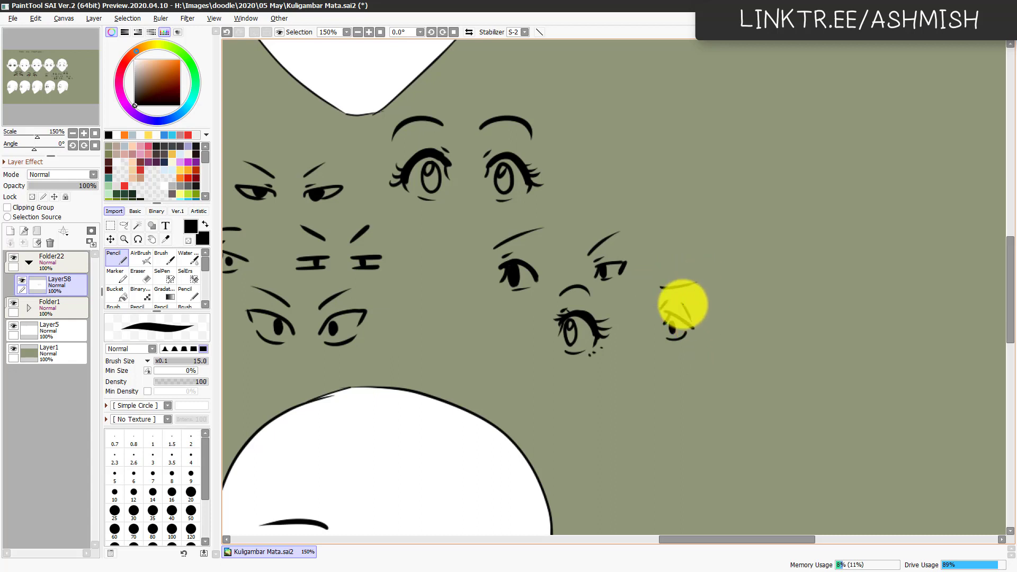
left_click_drag(660, 276, 690, 289)
Step: Draw a side-view dot eye with a slanted eyebrow and a tall ringed side-view eye with a flat eyebrow below the long-lashed one
left_click_drag(642, 406, 658, 394)
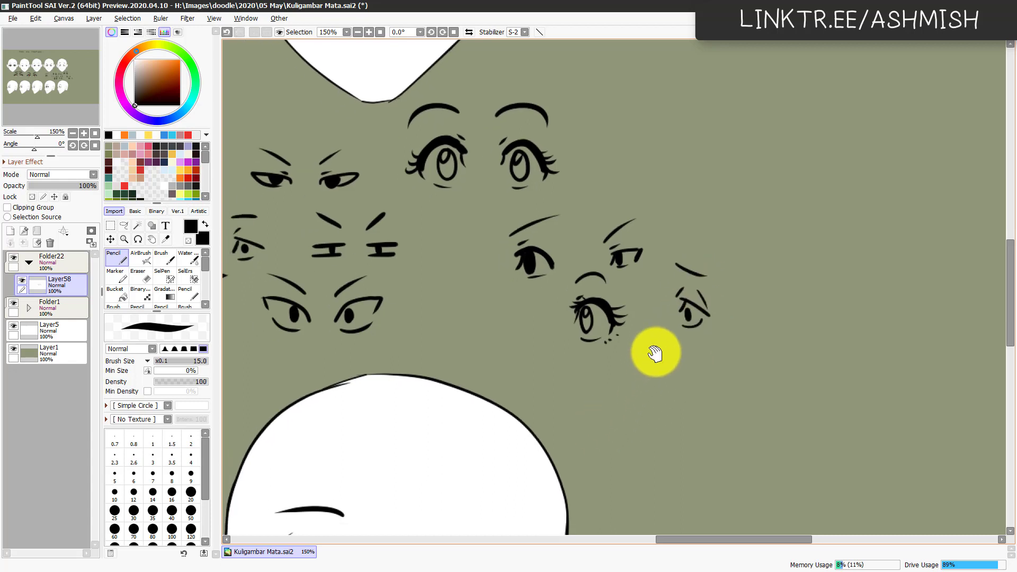
left_click_drag(640, 341, 666, 352)
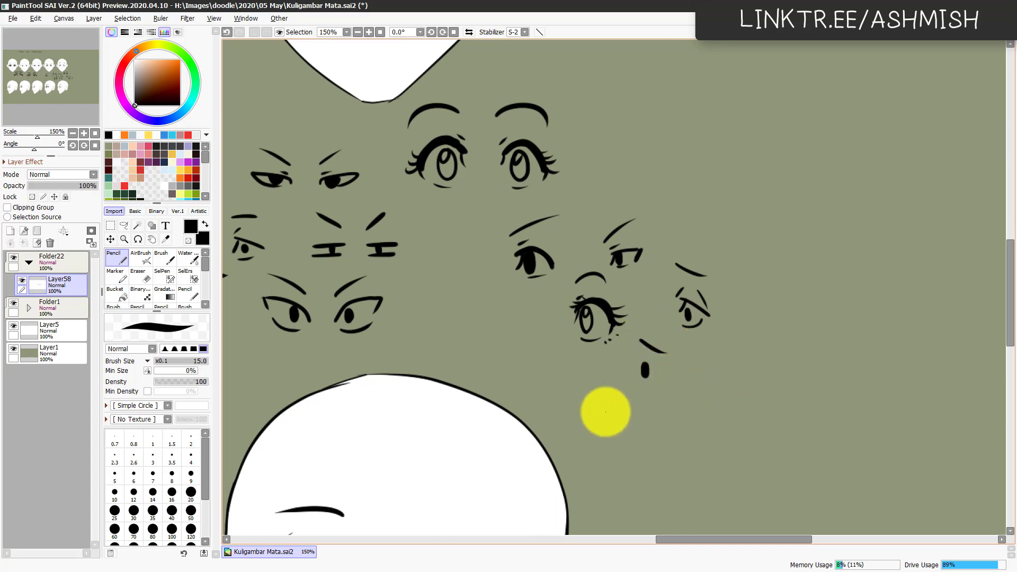
mouse_move(572, 371)
left_mouse_down()
mouse_move(573, 405)
mouse_move(587, 409)
mouse_move(574, 386)
left_mouse_up()
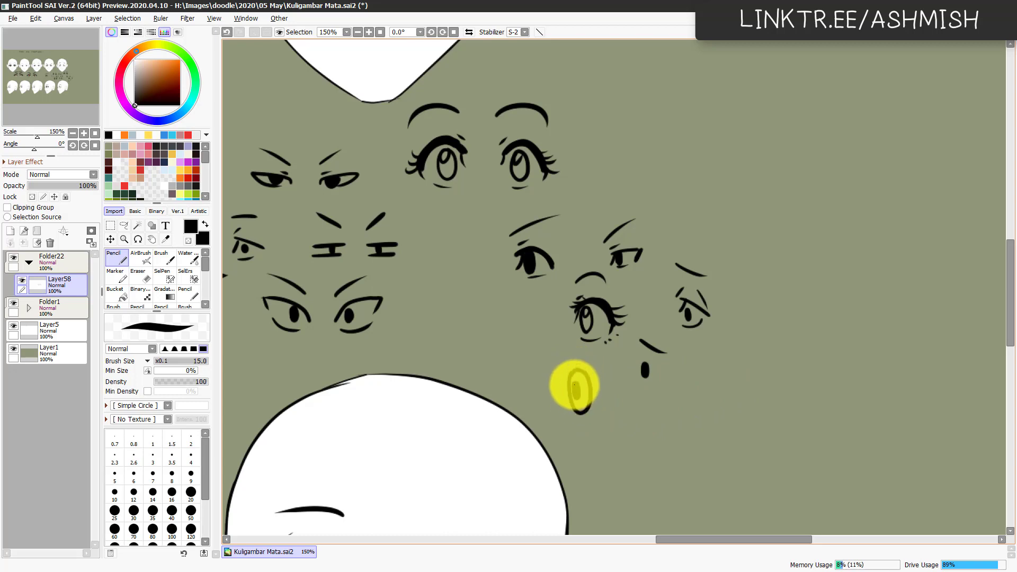
left_click_drag(563, 349, 598, 353)
key("ctrl+z")
Step: Add a new empty layer above the small eye sketches in the top folder
left_click_drag(748, 377, 782, 387)
scroll(782, 387, "down", 4)
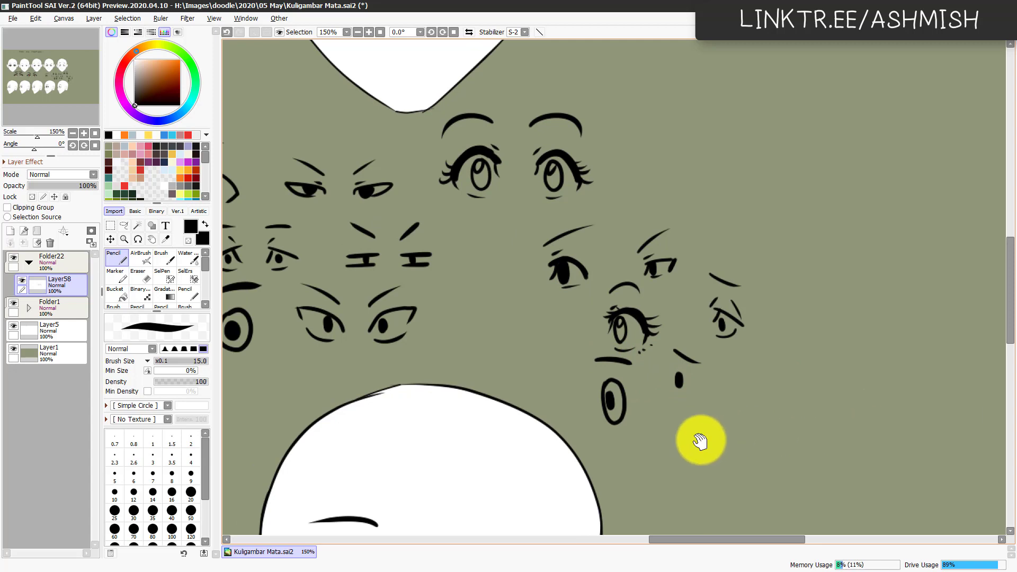
key("Page_Down")
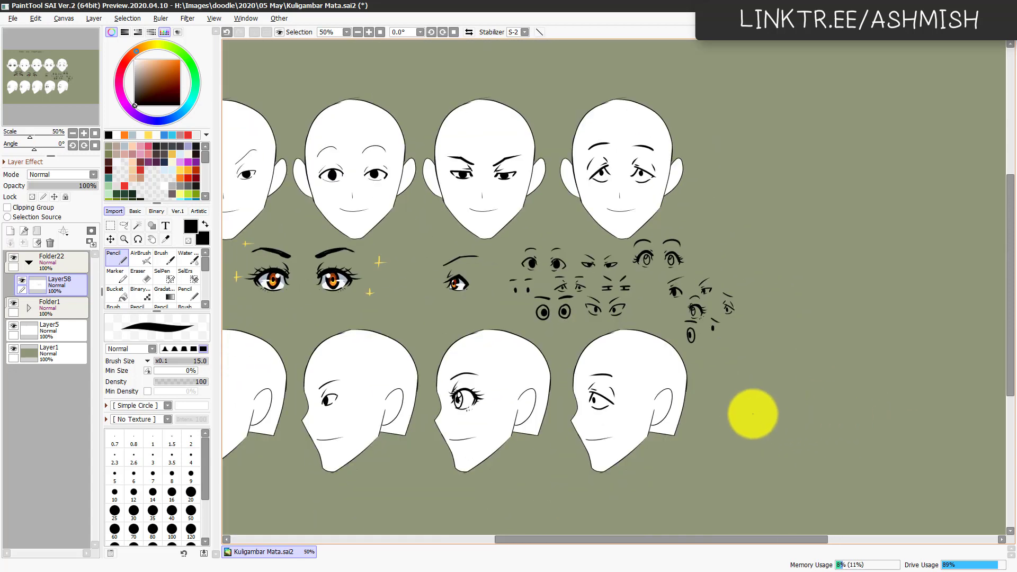
left_click_drag(731, 396, 552, 433)
left_click_drag(648, 415, 697, 420)
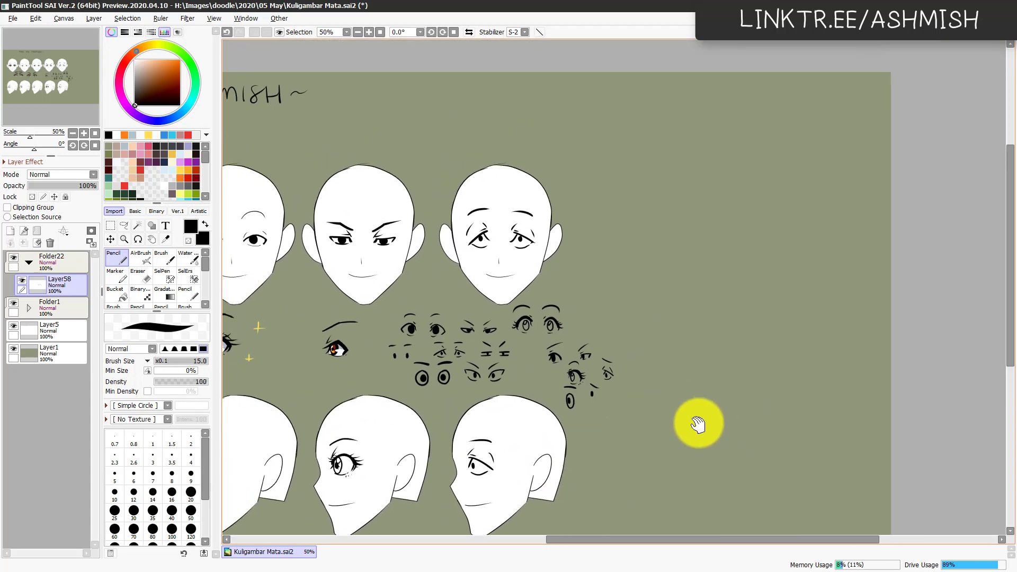
left_click_drag(654, 474, 625, 439)
left_click_drag(724, 407, 692, 427)
key("Page_Up")
key("Page_Up")
left_click_drag(699, 356, 612, 402)
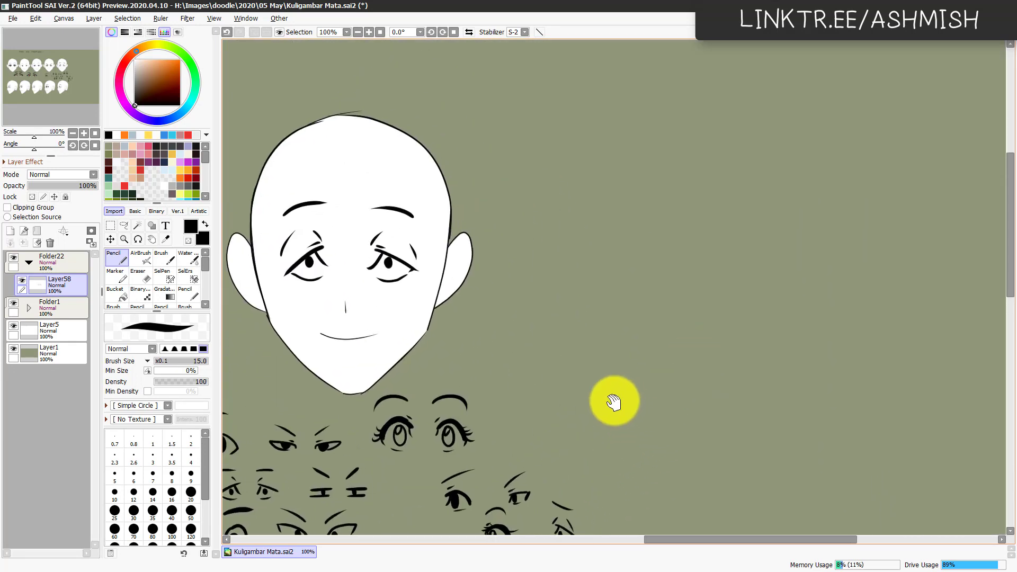
key("ctrl+shift+n")
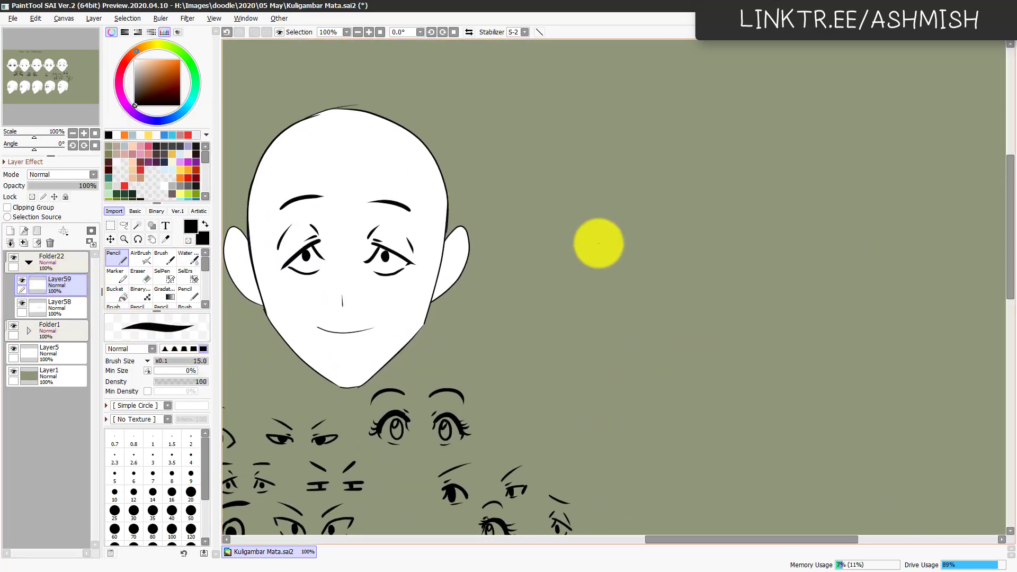
Step: Sketch a small three-quarter head with a size 12 brush beside the large front-view head, including a forehead centre line, nose and mouth
key("bracketleft")
key("bracketleft")
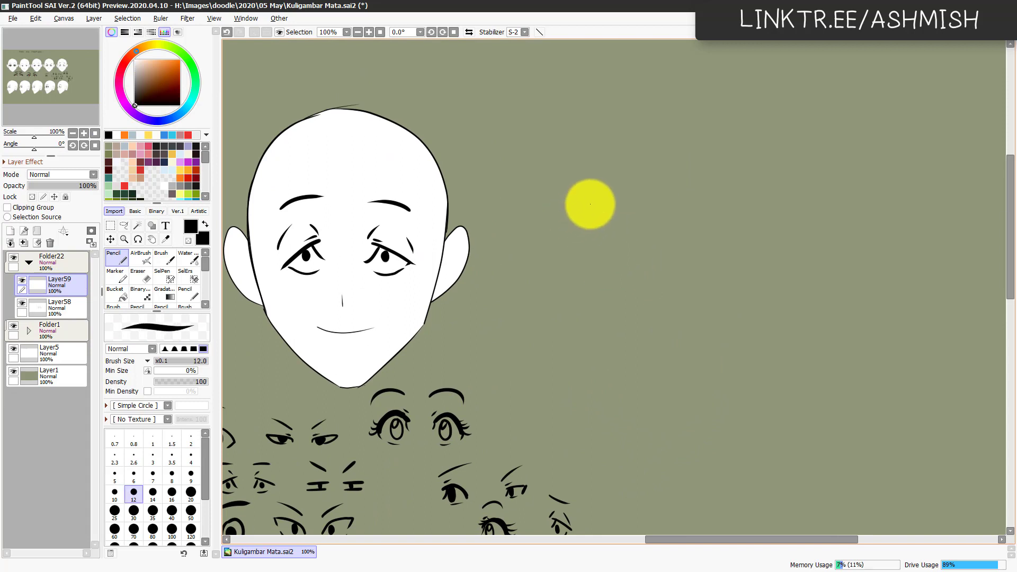
left_click_drag(587, 203, 548, 283)
left_click_drag(590, 204, 632, 232)
left_click_drag(637, 279, 640, 280)
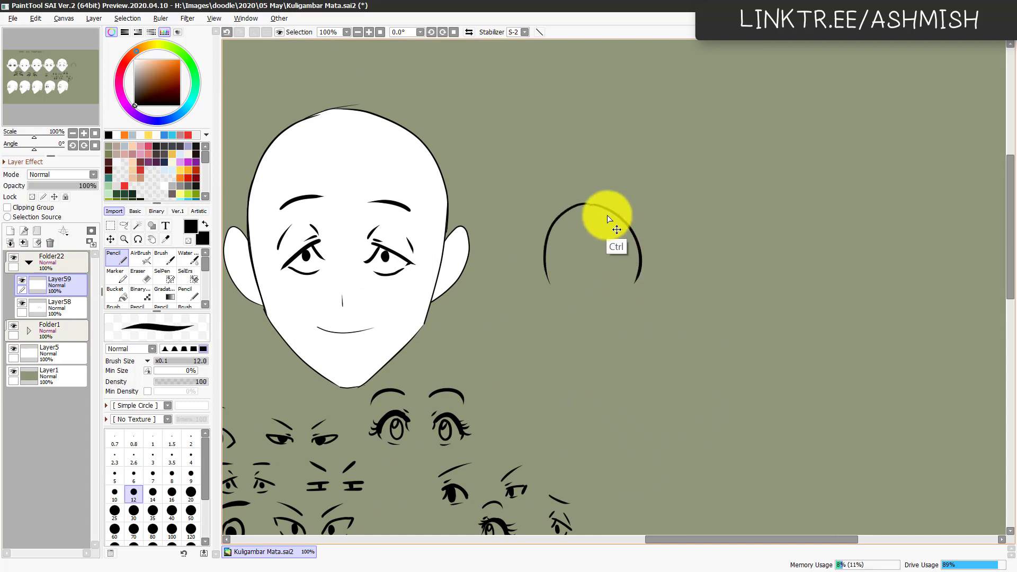
key("ctrl+z")
mouse_move(590, 203)
left_mouse_down()
mouse_move(650, 261)
mouse_move(638, 332)
left_mouse_up()
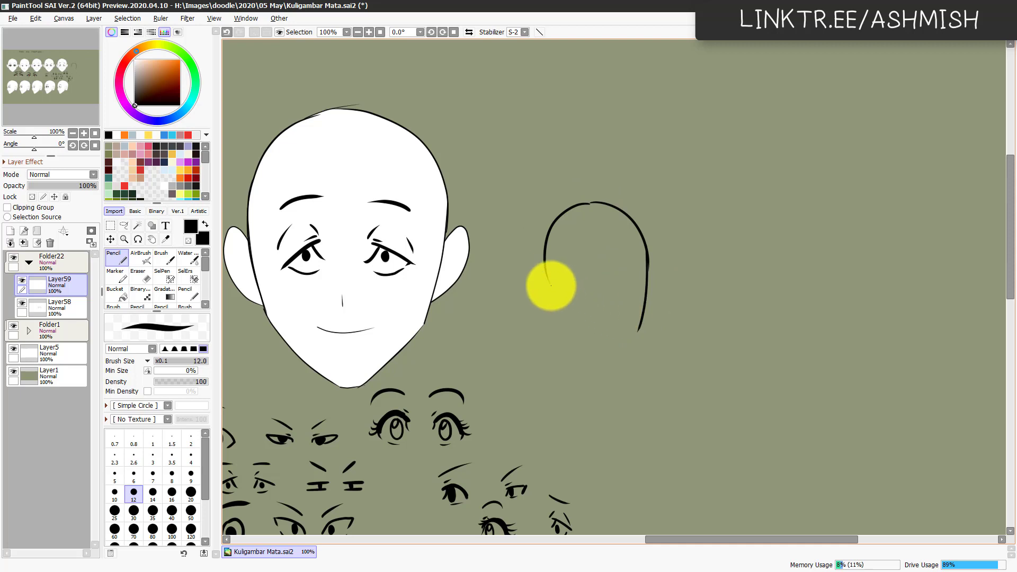
mouse_move(549, 277)
left_mouse_down()
mouse_move(576, 313)
mouse_move(566, 324)
mouse_move(560, 312)
mouse_move(603, 339)
left_mouse_up()
key("ctrl+z")
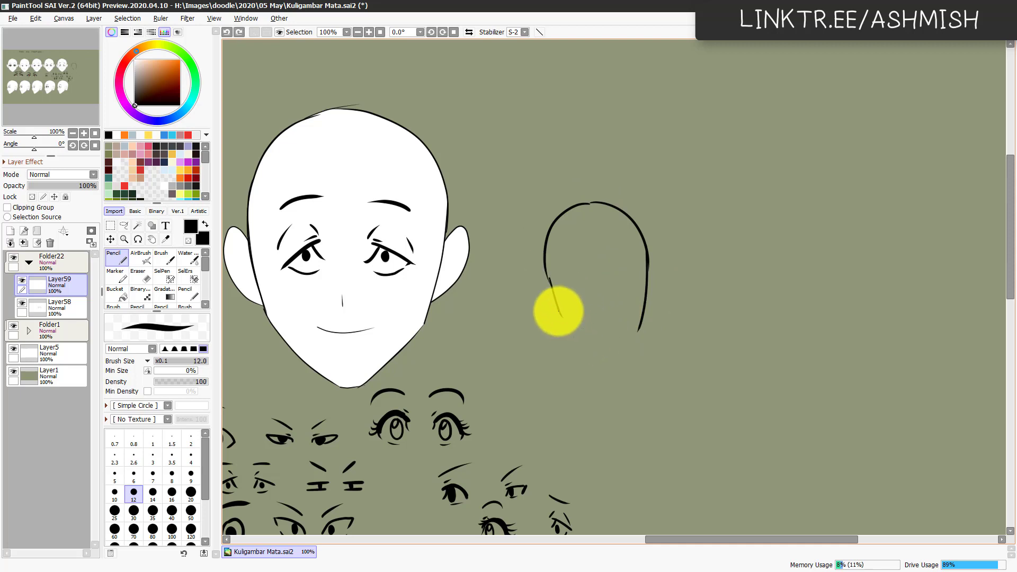
mouse_move(558, 313)
left_mouse_down()
mouse_move(619, 344)
mouse_move(636, 332)
left_mouse_up()
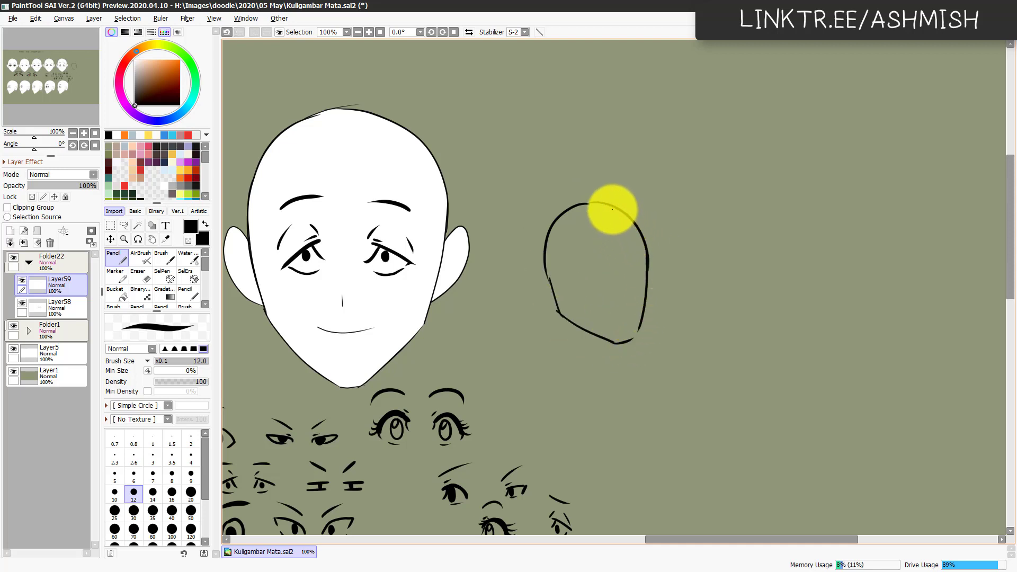
left_click_drag(613, 210, 624, 250)
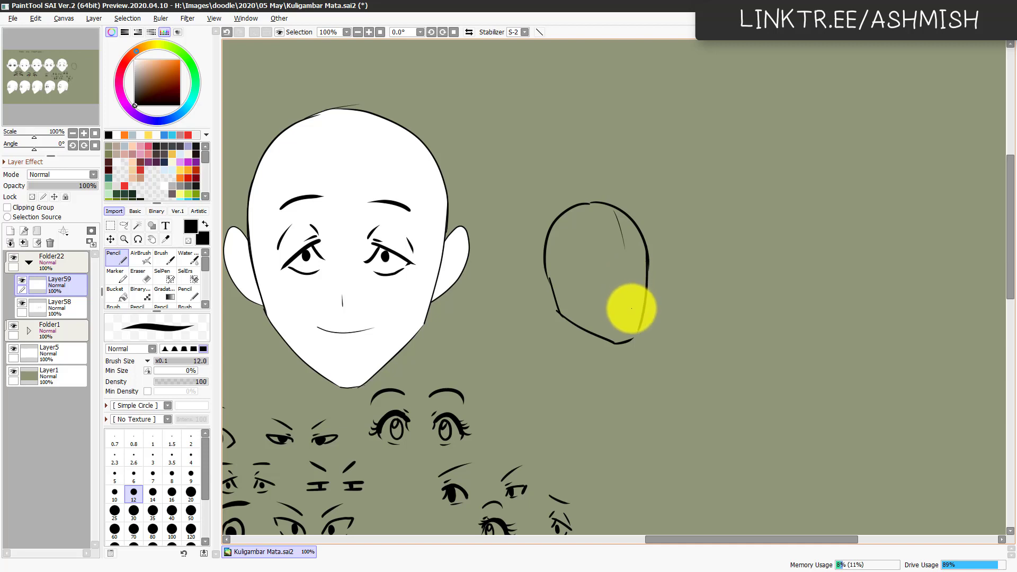
left_click_drag(634, 295, 630, 323)
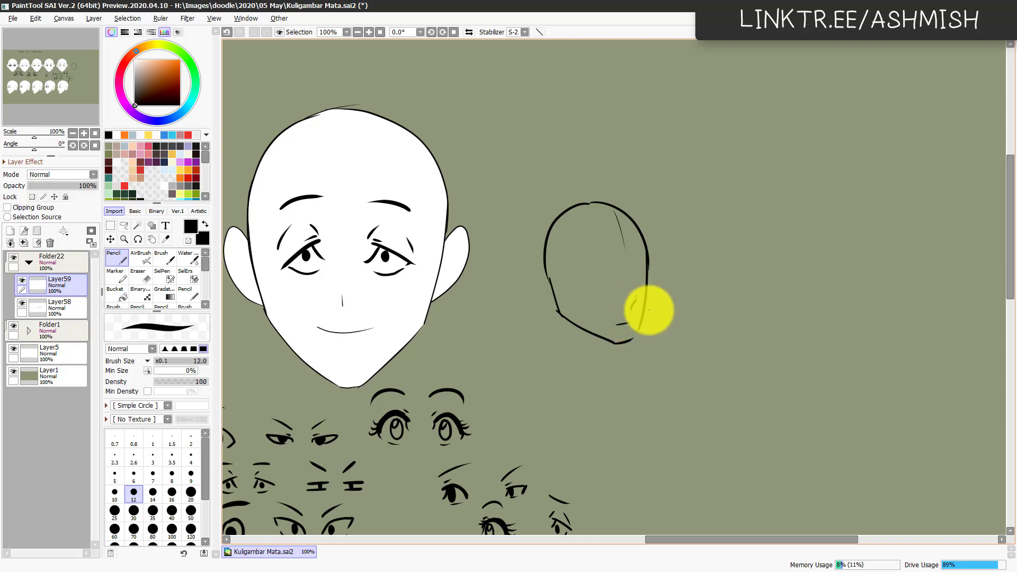
Step: Draw a guide circle for the near eye of the three-quarter head on a new layer
left_click(10, 230)
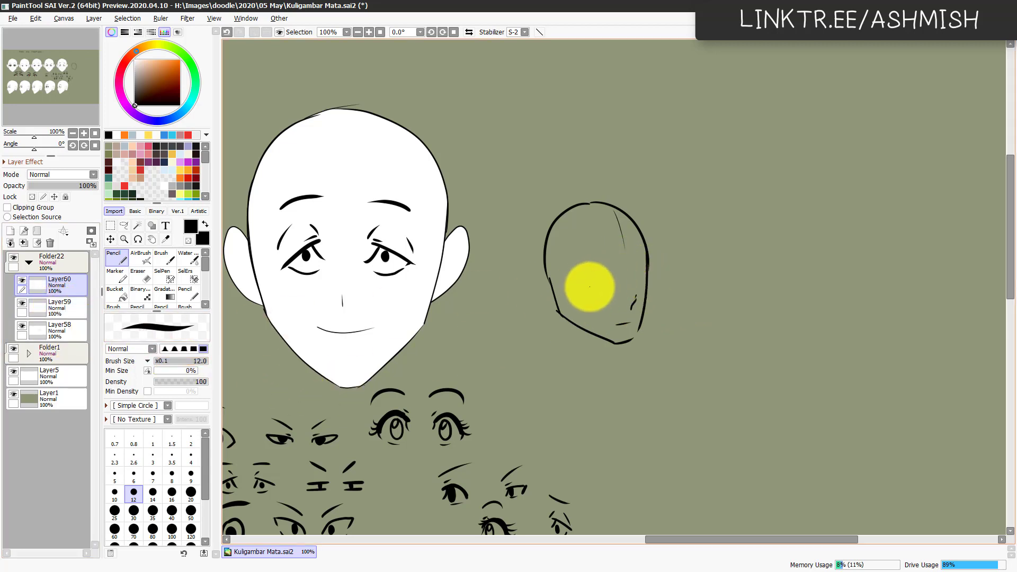
mouse_move(603, 270)
left_mouse_down()
mouse_move(616, 292)
mouse_move(603, 271)
left_mouse_up()
key("ctrl+z")
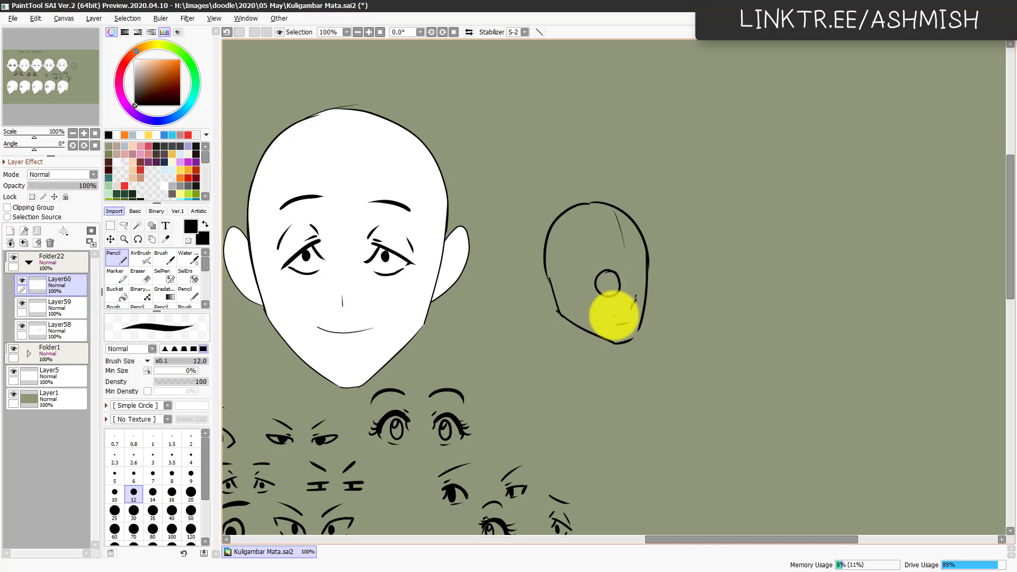
Step: Duplicate the eye circle's layer, move the copy to the far side of the face and transform it slightly narrower
key("ctrl+j")
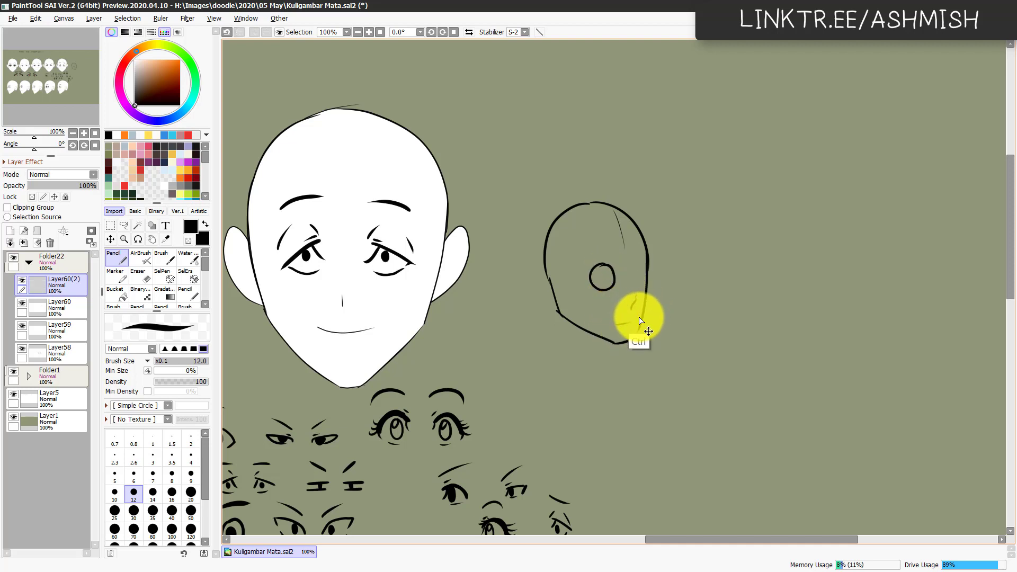
left_click_drag(606, 329, 632, 324)
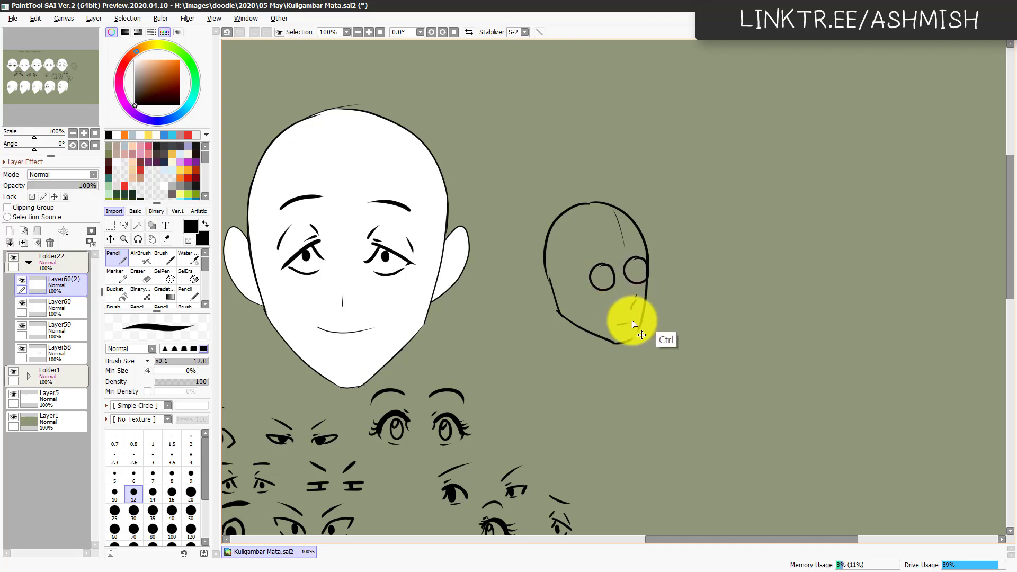
key("ctrl+t")
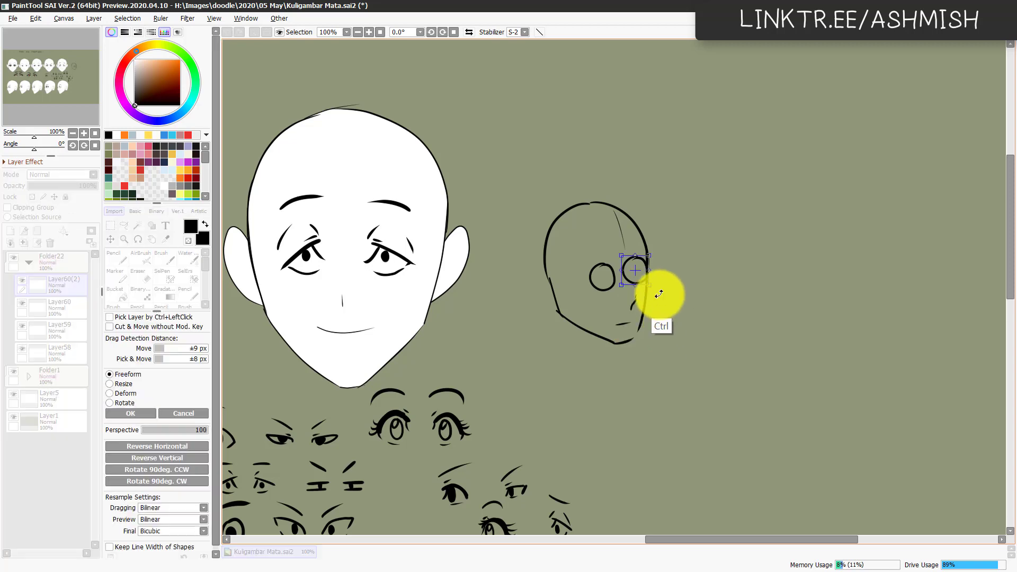
key("Return")
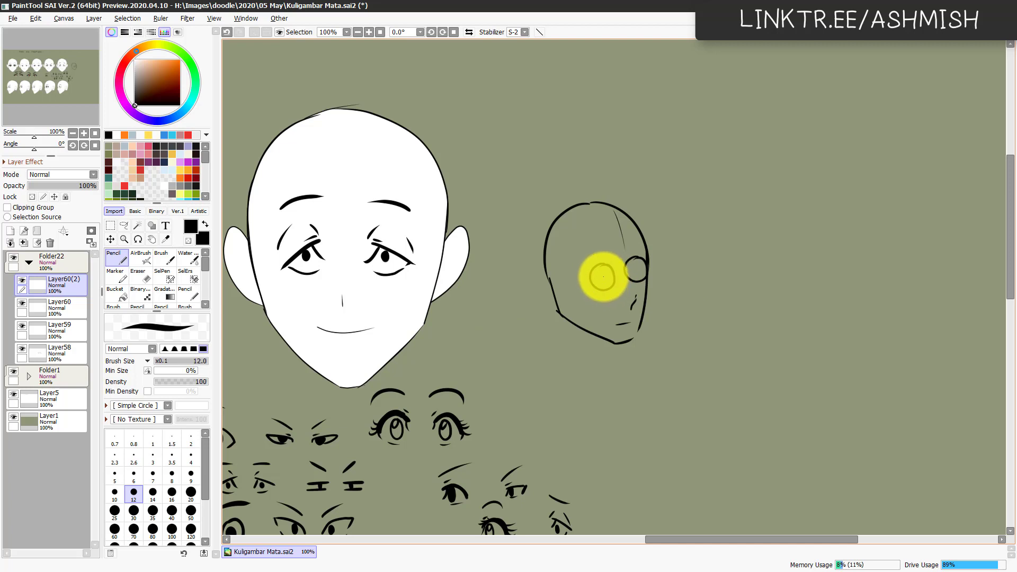
Step: Draw pupils inside both circles on a new layer, and eyelids with eyebrows around them on another new layer
key("ctrl+shift+n")
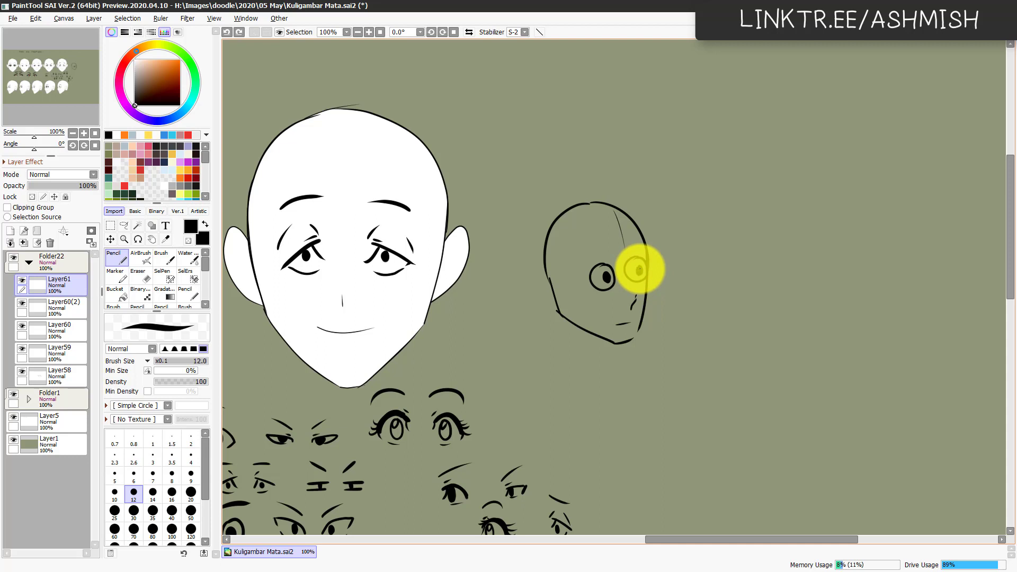
left_click(10, 230)
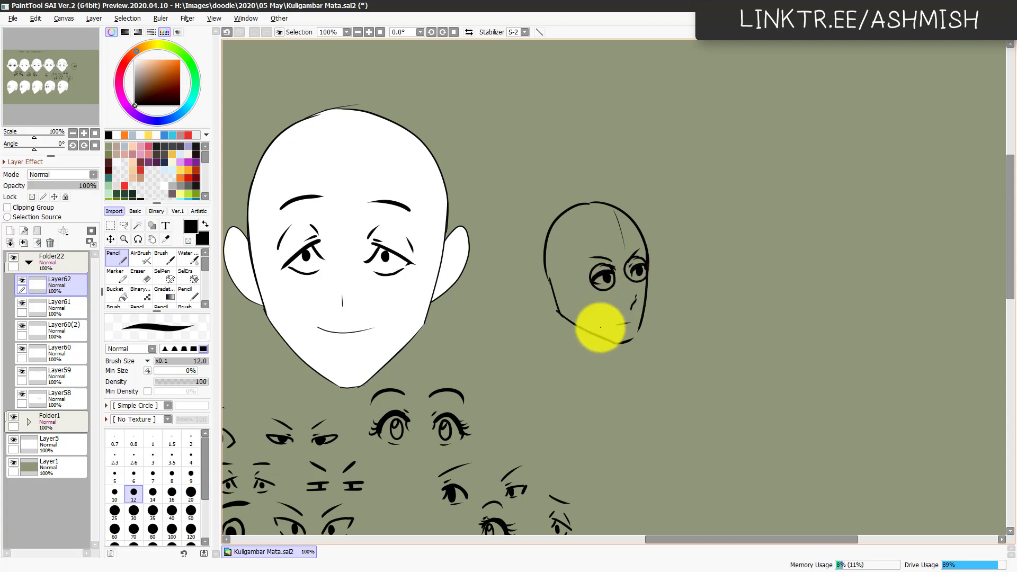
Step: Hide the two guide-circle layers and check the three-quarter face in a mirrored view
left_click(23, 325)
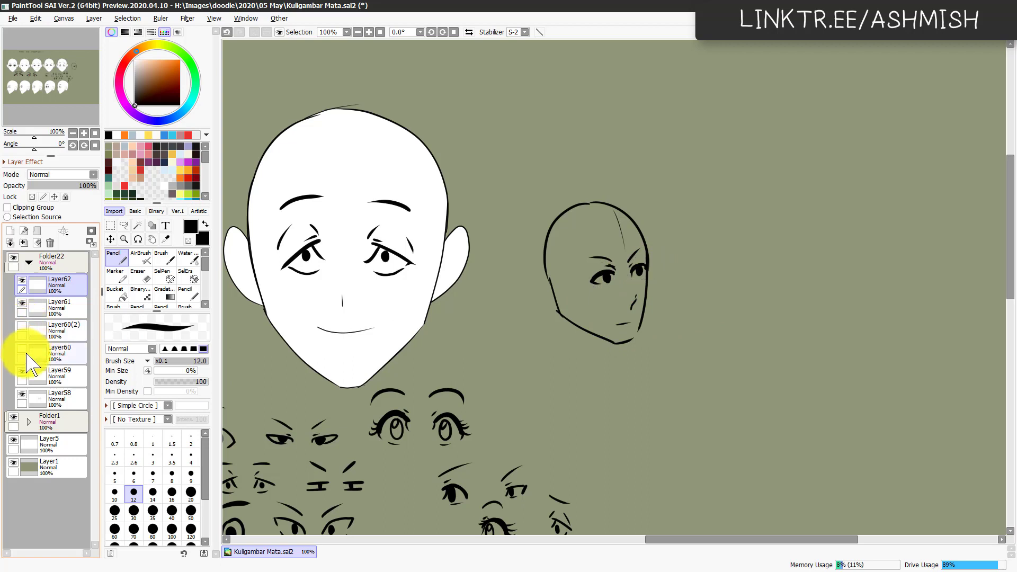
key("h")
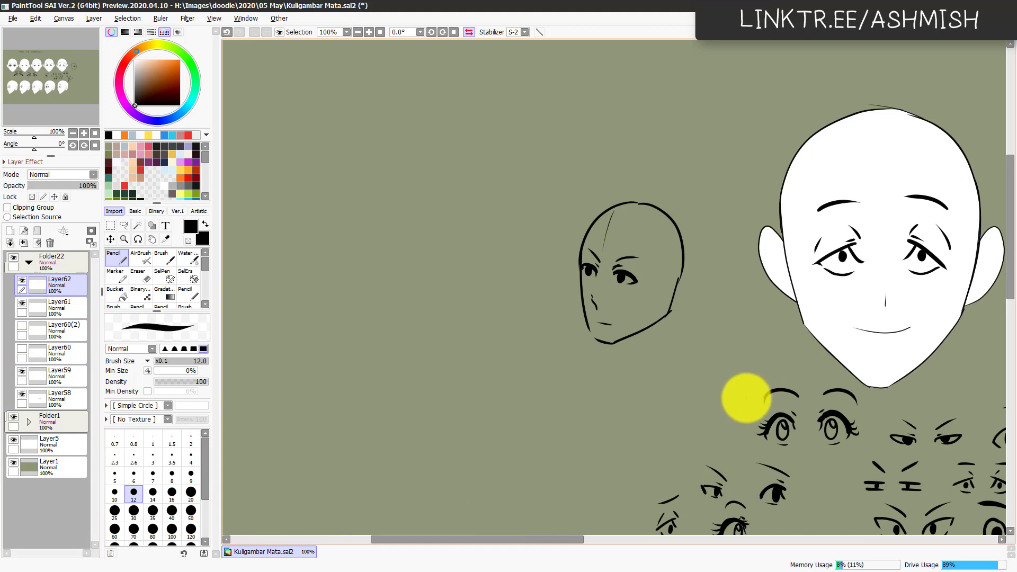
key("h")
left_click_drag(628, 412, 560, 420)
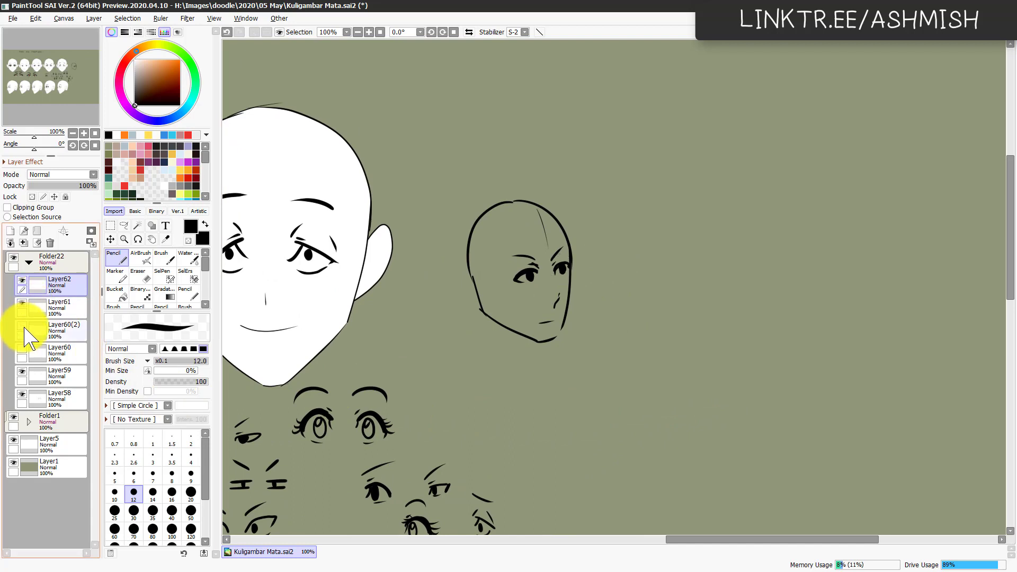
Step: On a new layer, draw a downward-curving band with two eyes and eyebrows beside the three-quarter head
key("ctrl+shift+n")
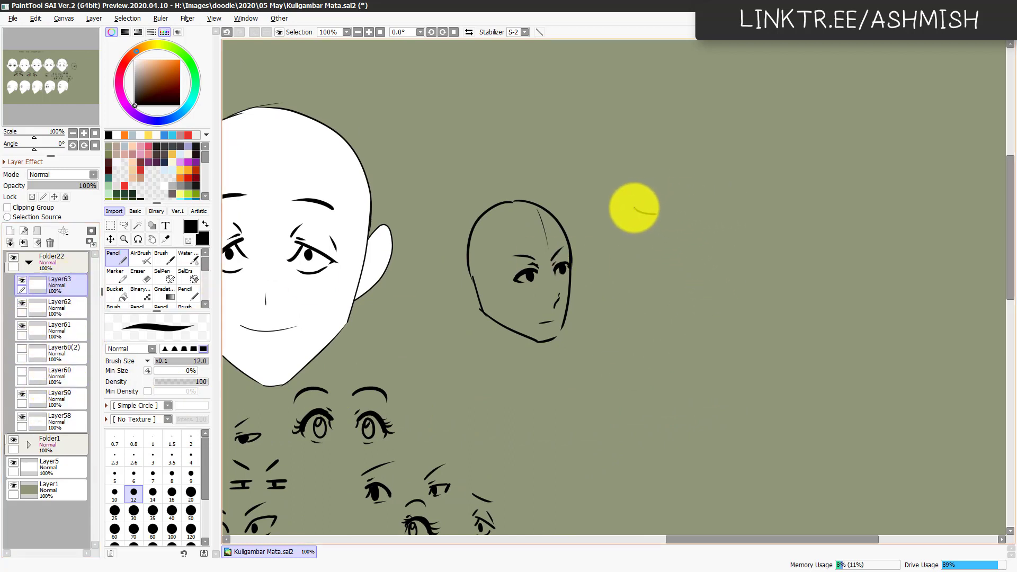
left_click_drag(633, 208, 705, 204)
mouse_move(633, 209)
left_mouse_down()
mouse_move(632, 218)
mouse_move(704, 208)
mouse_move(702, 225)
left_mouse_up()
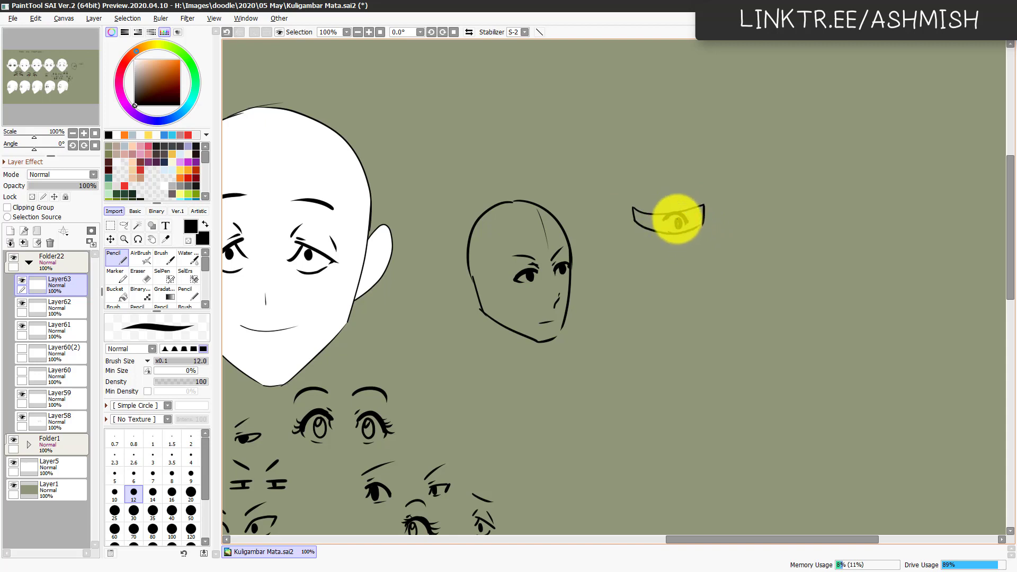
left_click_drag(677, 219, 650, 210)
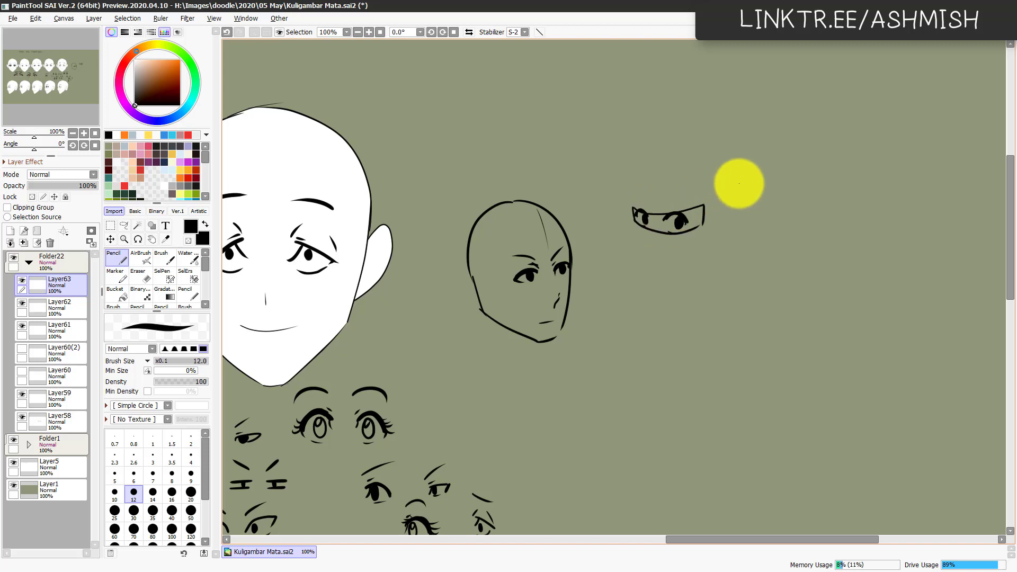
left_click_drag(638, 196, 647, 204)
key("ctrl+z")
Step: Draw an upward-arching band with two eyes and eyebrows below the first band
left_click_drag(655, 356, 637, 319)
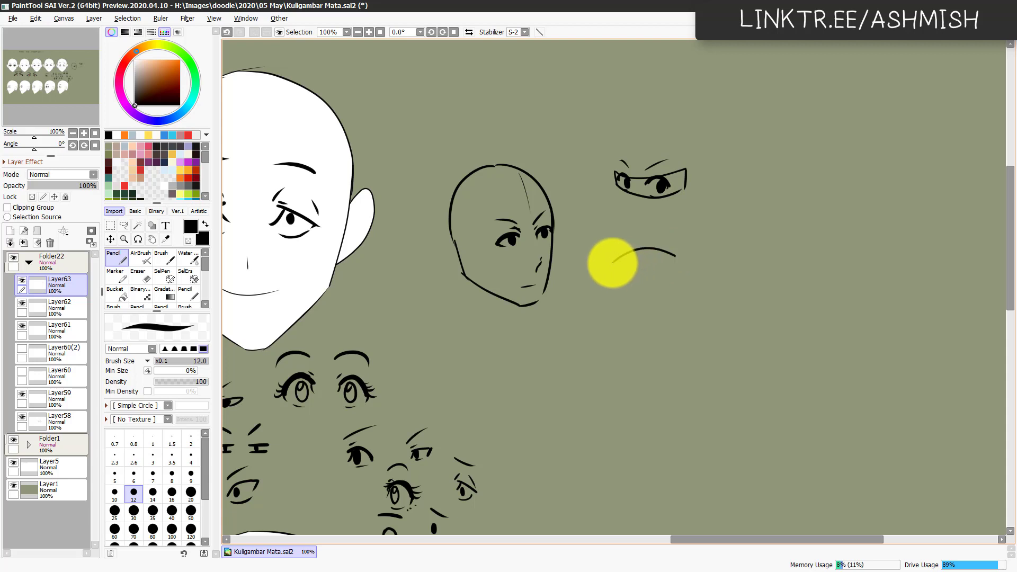
mouse_move(612, 264)
left_mouse_down()
mouse_move(620, 277)
mouse_move(676, 271)
left_mouse_up()
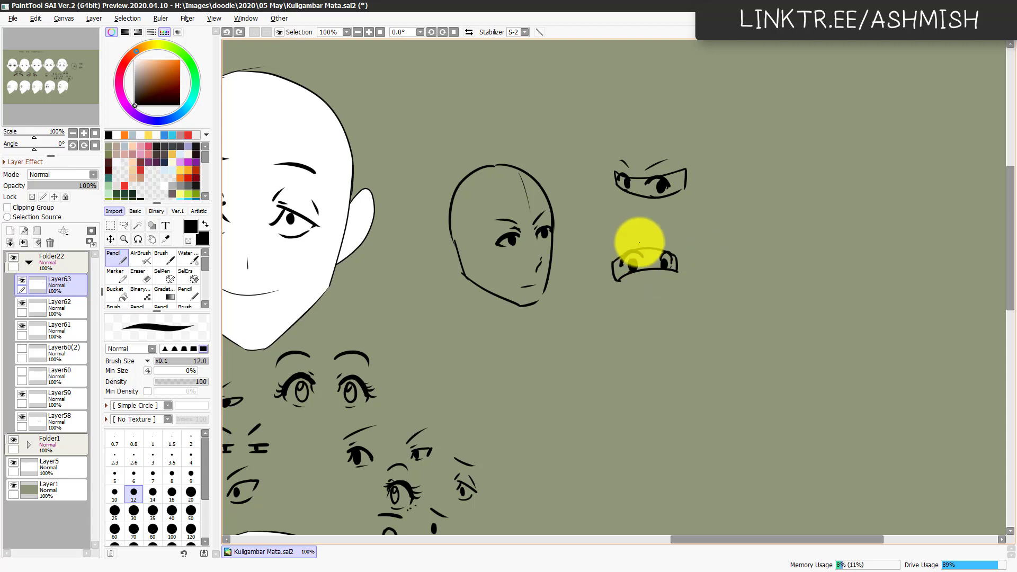
left_click_drag(621, 236, 639, 243)
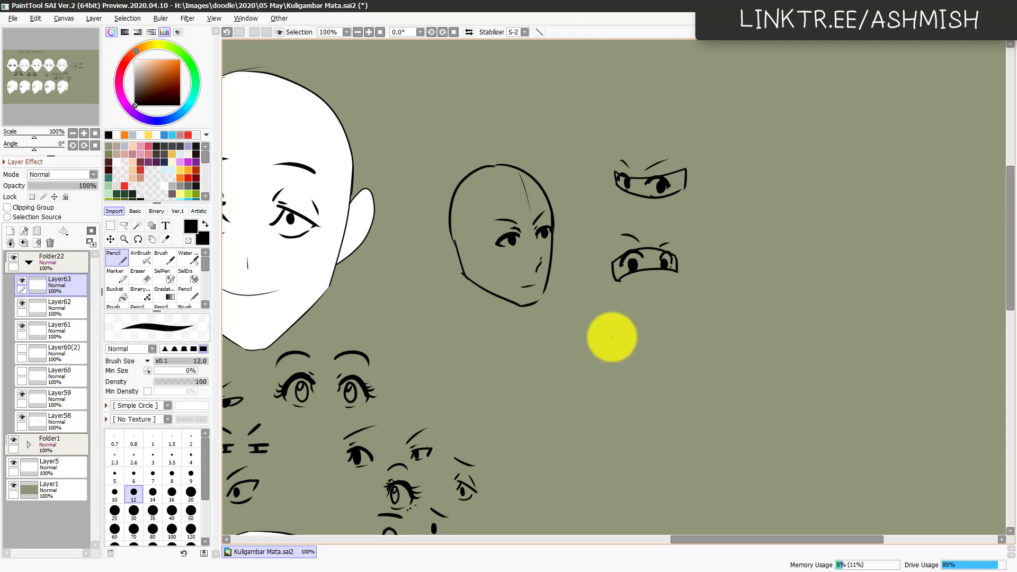
Step: Sketch the outline of another small head with a pointed chin below the two eye bands
left_click_drag(667, 386, 624, 397)
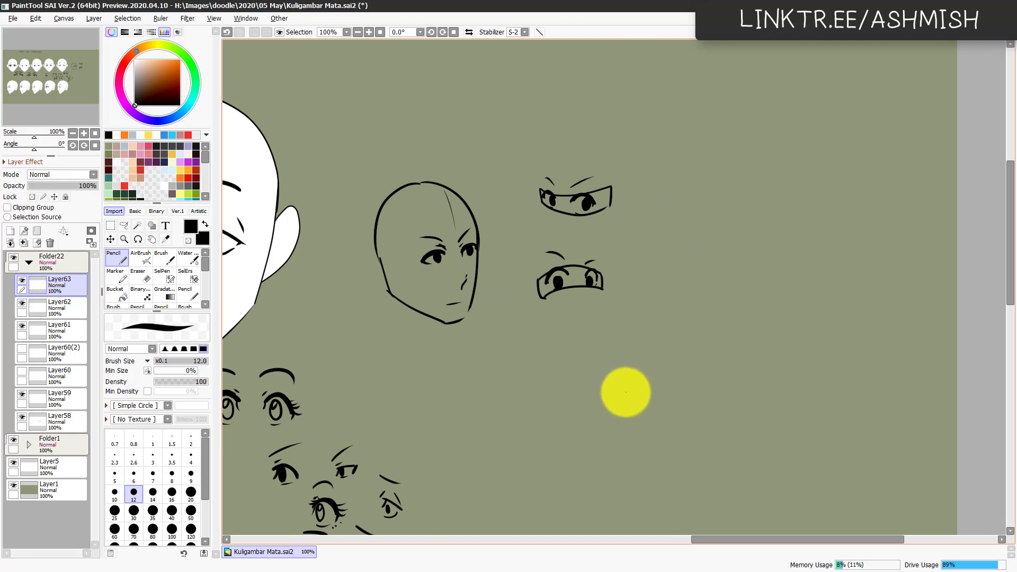
left_click_drag(515, 426, 617, 381)
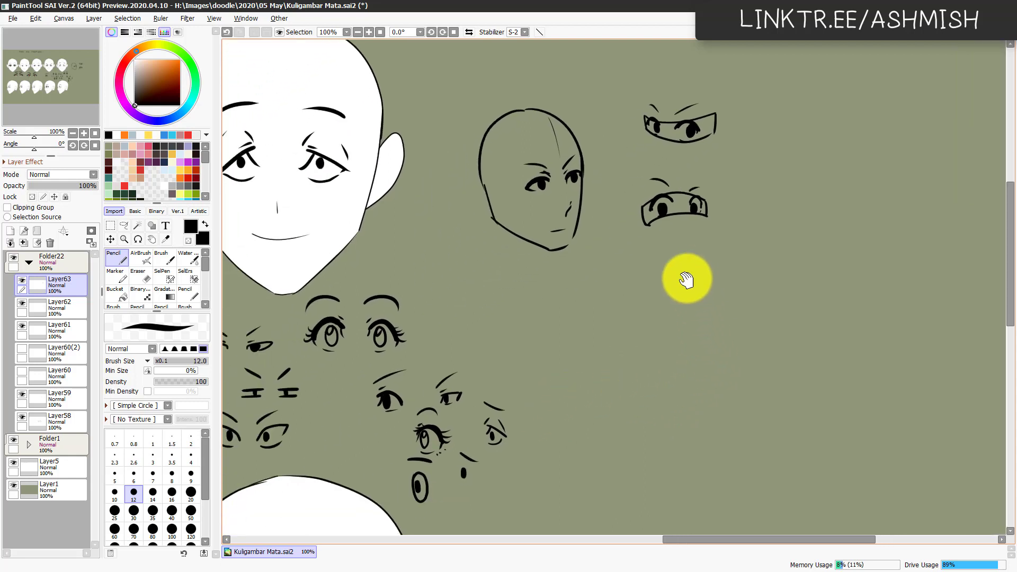
left_click_drag(655, 268, 623, 350)
key("ctrl+z")
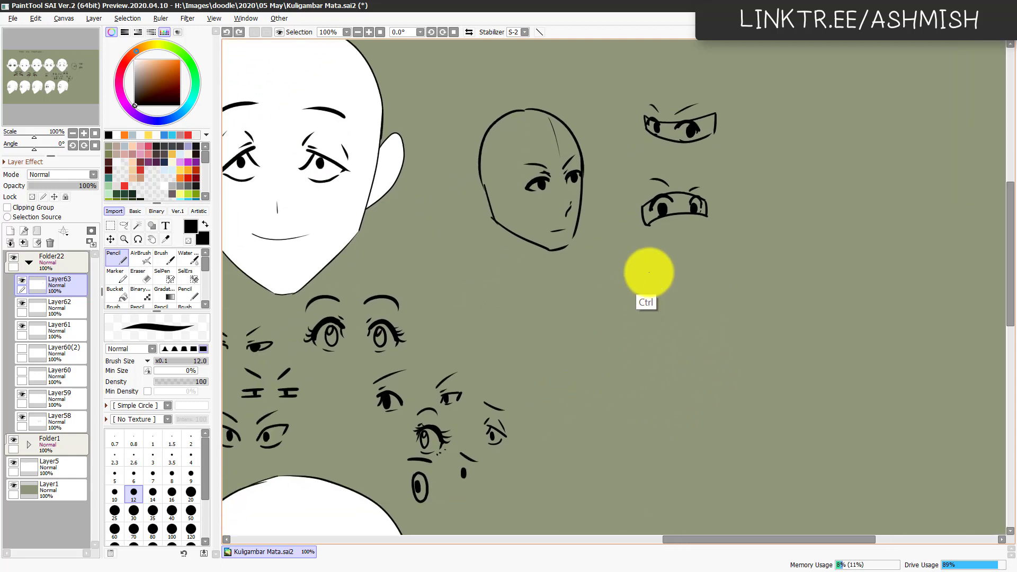
left_click_drag(655, 268, 623, 350)
mouse_move(655, 268)
left_mouse_down()
mouse_move(724, 297)
mouse_move(707, 343)
left_mouse_up()
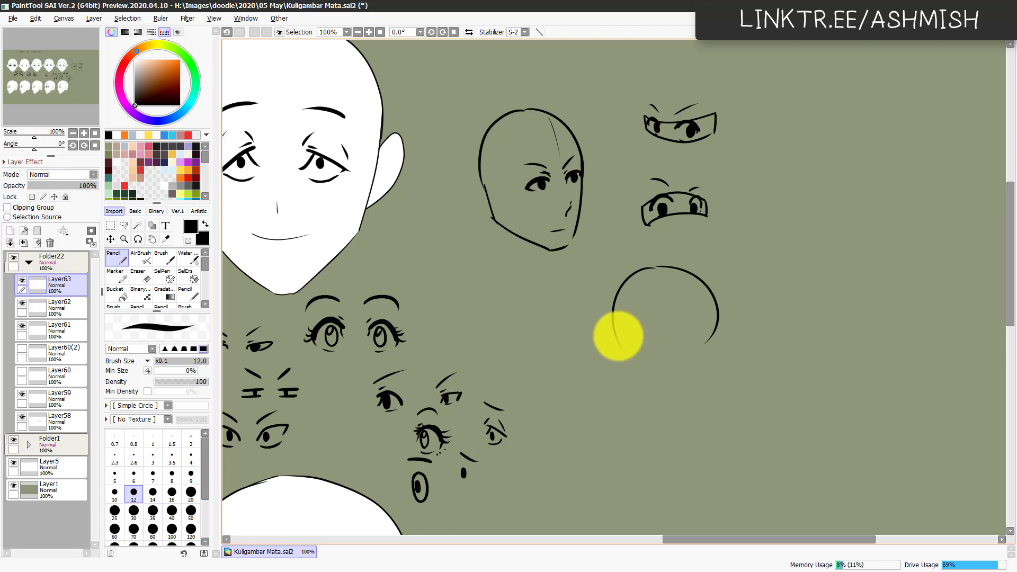
left_click_drag(617, 336, 643, 390)
mouse_move(623, 350)
left_mouse_down()
mouse_move(645, 391)
mouse_move(674, 395)
mouse_move(707, 350)
left_mouse_up()
key("ctrl+z")
left_click_drag(673, 394, 705, 356)
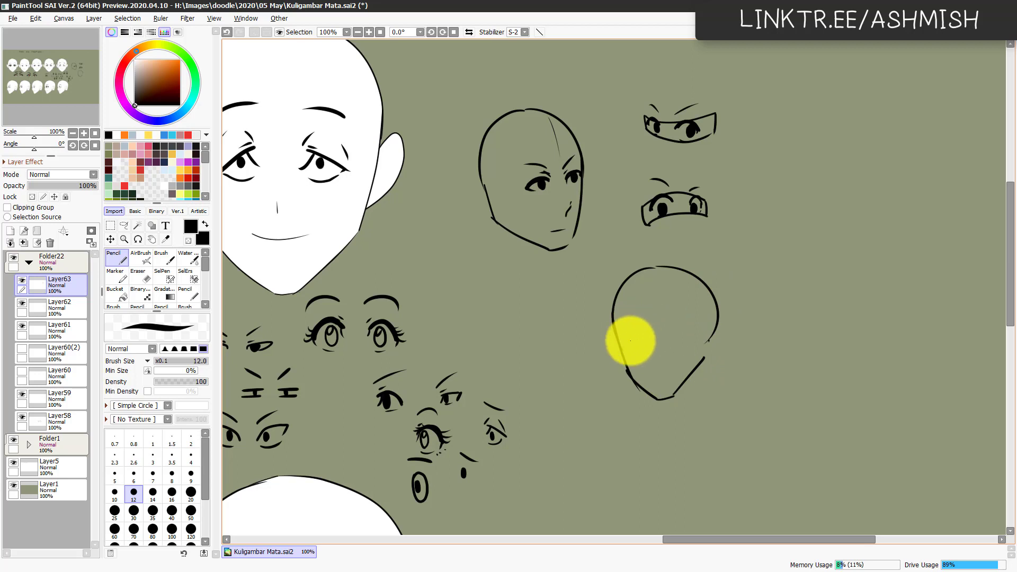
Step: Add an arched eye band with a centre line, nose, mouth, and eyes with eyebrows to the pointed-chin head
left_click_drag(620, 344, 703, 330)
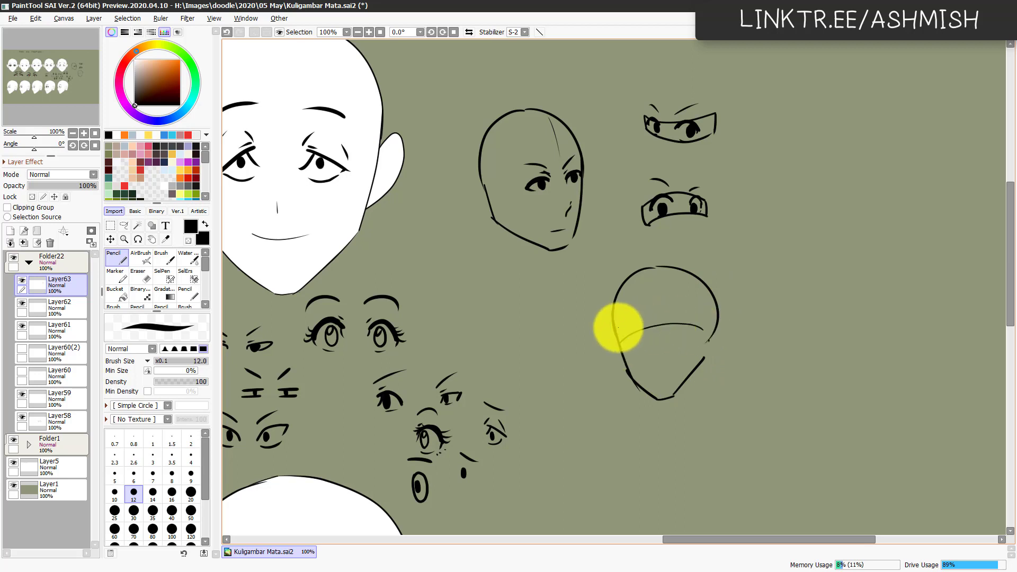
mouse_move(613, 329)
left_mouse_down()
mouse_move(668, 305)
mouse_move(705, 320)
left_mouse_up()
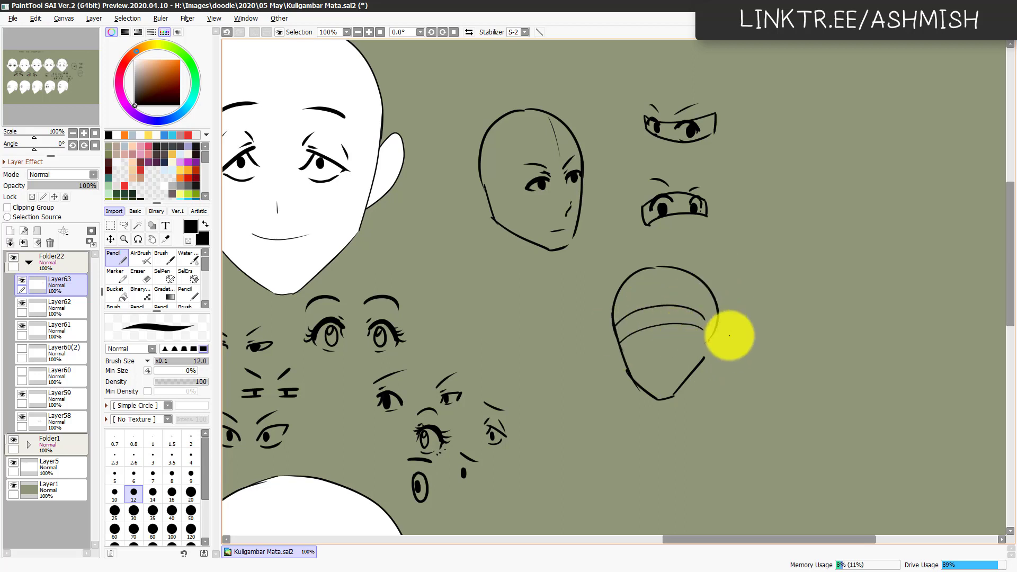
left_click_drag(633, 313, 640, 353)
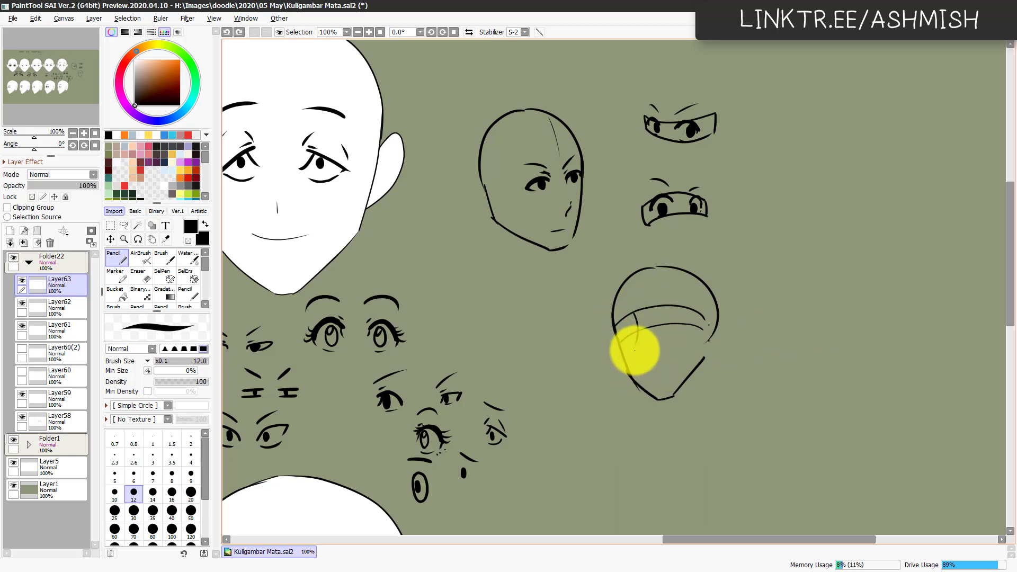
left_click_drag(648, 367, 666, 363)
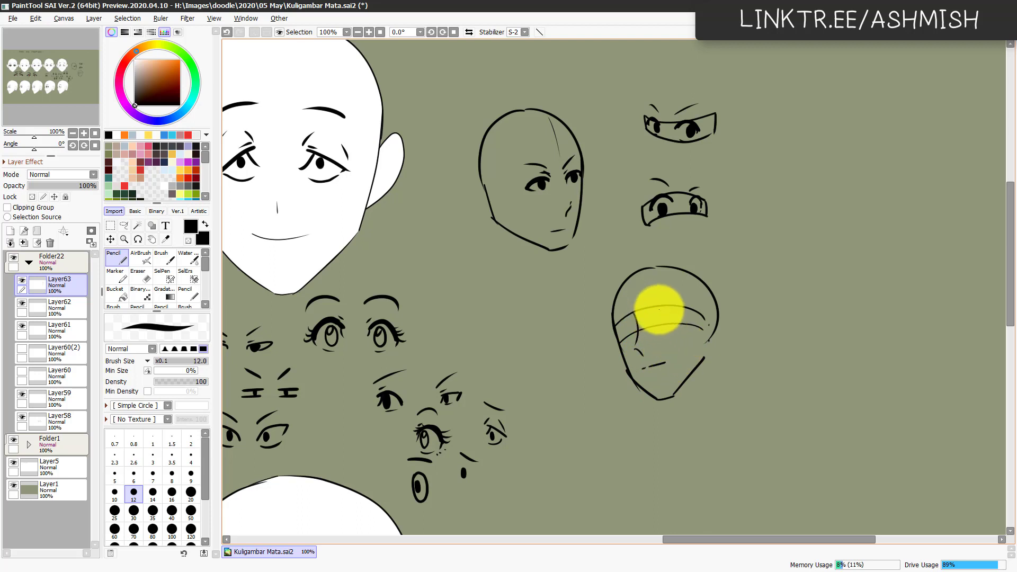
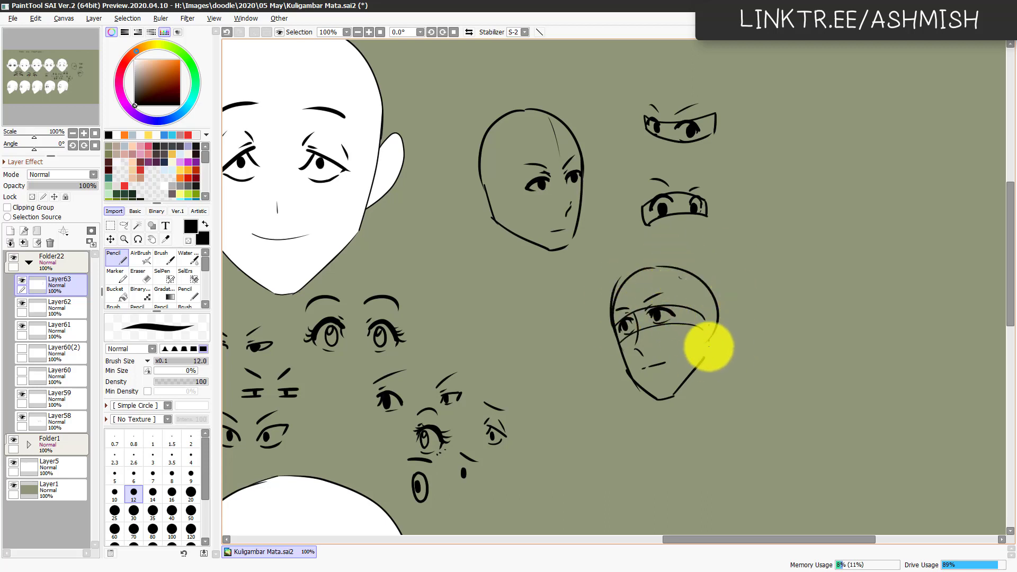
scroll(709, 396, "down", 2)
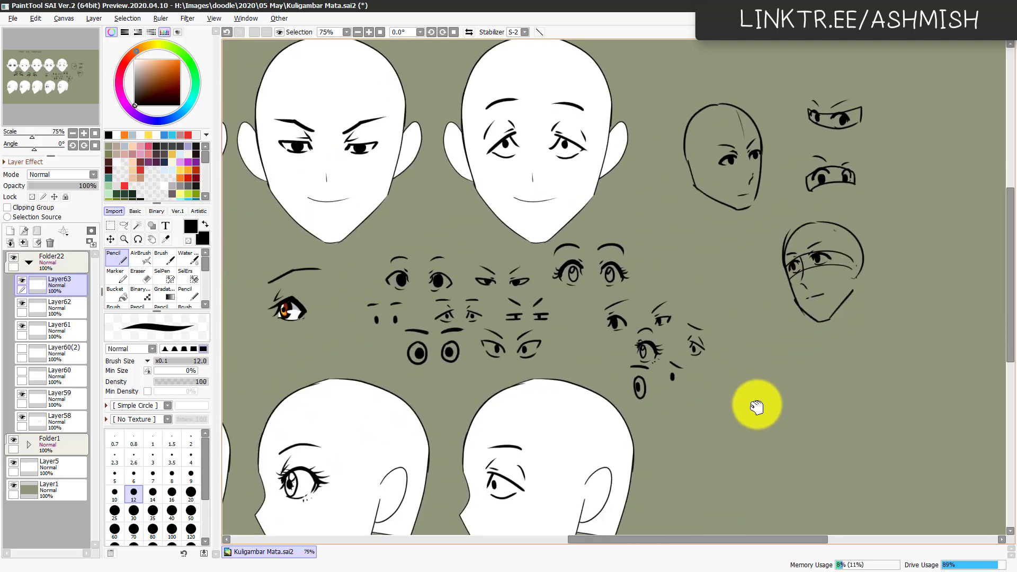
Step: On a new layer in the empty area beside the profile head, handwrite the note "1. Garis" with the Pencil at size 20
scroll(780, 422, "down", 1)
mouse_move(729, 424)
left_mouse_down()
mouse_move(794, 424)
mouse_move(831, 440)
mouse_move(732, 411)
left_mouse_up()
scroll(733, 411, "up", 4)
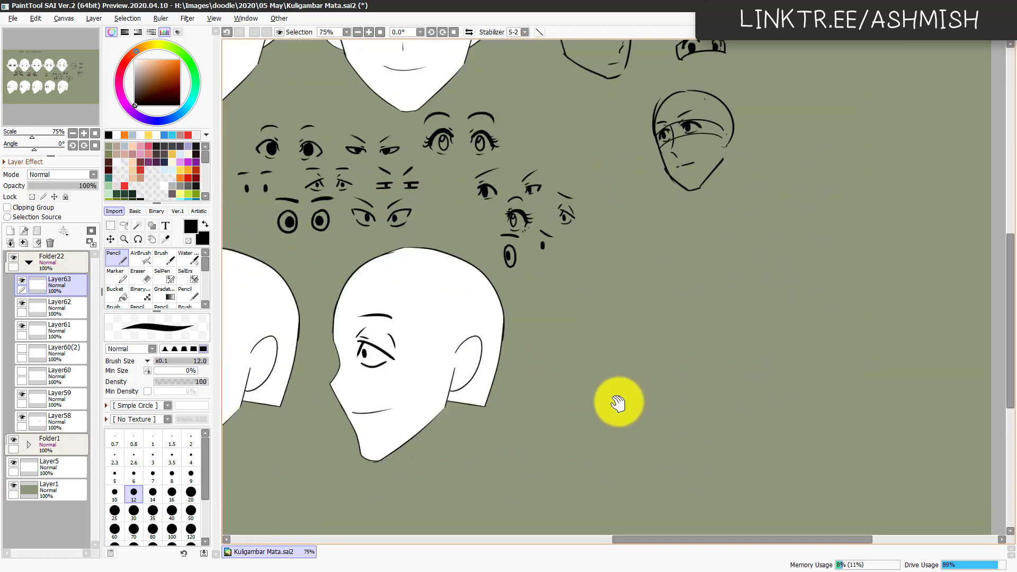
key("ctrl+shift+n")
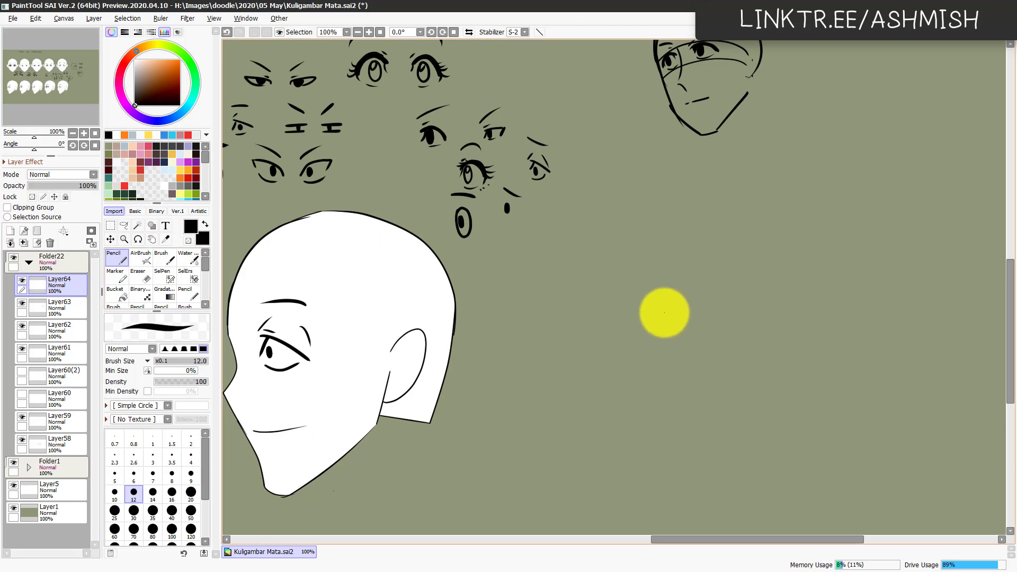
mouse_move(663, 311)
left_mouse_down()
mouse_move(677, 296)
mouse_move(567, 297)
mouse_move(503, 270)
left_mouse_up()
key("ctrl+z")
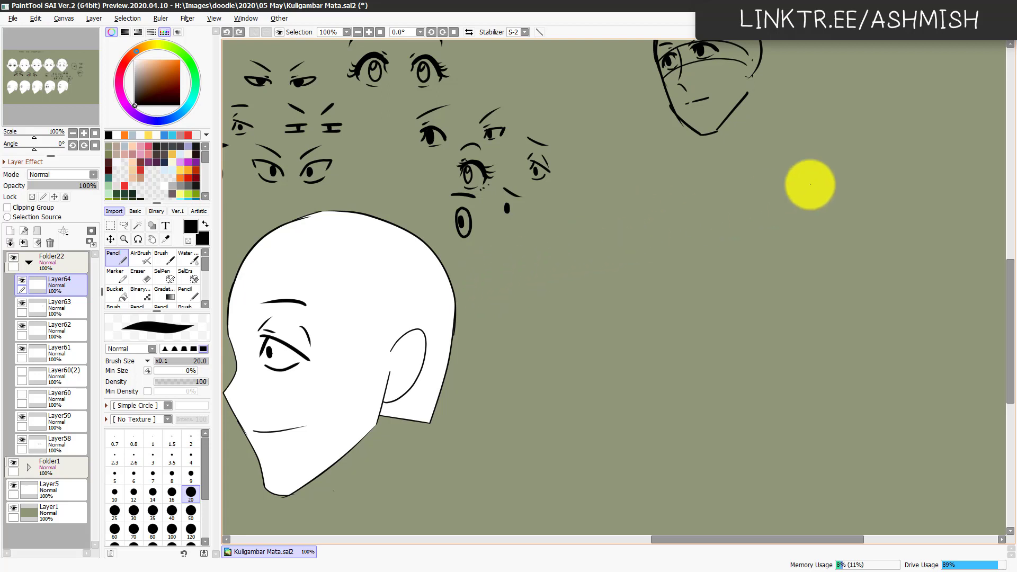
mouse_move(786, 153)
left_mouse_down()
mouse_move(801, 168)
mouse_move(825, 152)
mouse_move(860, 156)
left_mouse_up()
left_click(801, 167)
left_click_drag(863, 157, 872, 168)
left_click(863, 151)
Step: Draw a larger eye's line art below the note, with a thick upper lash line, thin lower lid, crease and eyebrow
mouse_move(670, 309)
left_mouse_down()
mouse_move(627, 287)
mouse_move(604, 305)
mouse_move(657, 291)
mouse_move(667, 301)
mouse_move(604, 306)
mouse_move(620, 289)
mouse_move(674, 307)
mouse_move(606, 301)
left_mouse_up()
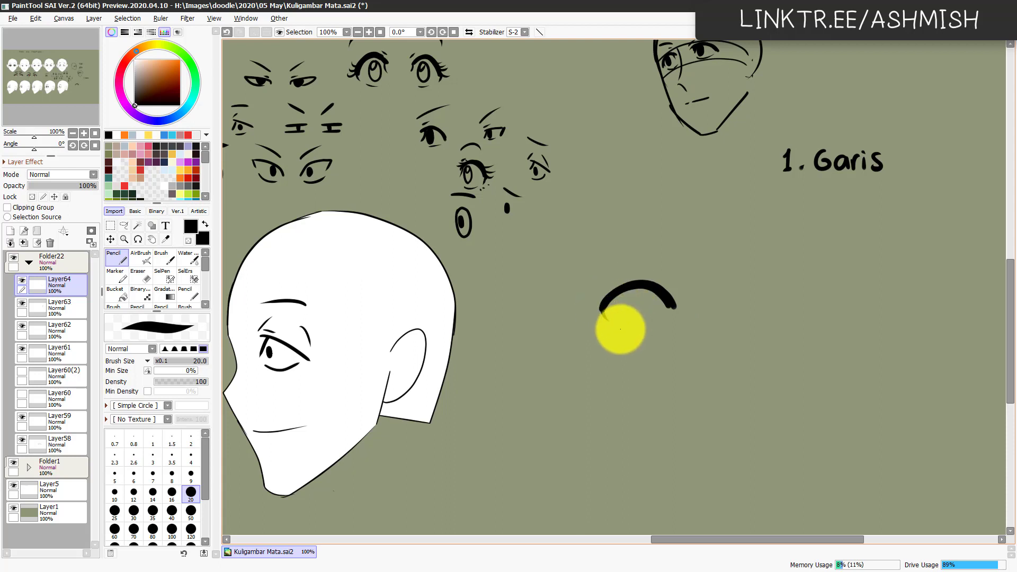
mouse_move(617, 326)
left_mouse_down()
mouse_move(631, 334)
mouse_move(617, 325)
mouse_move(665, 322)
left_mouse_up()
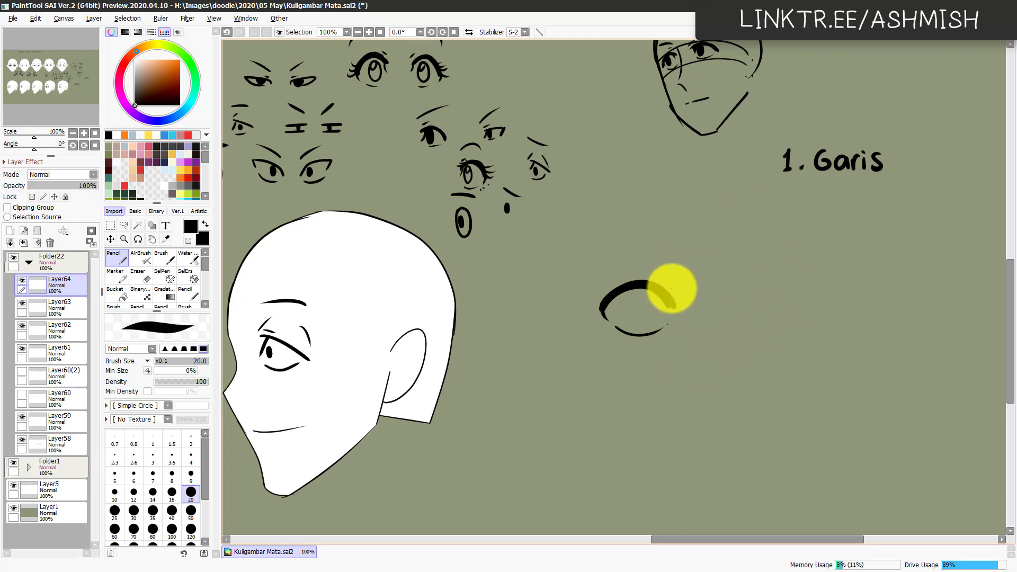
mouse_move(592, 243)
left_mouse_down()
mouse_move(677, 233)
mouse_move(677, 260)
left_mouse_up()
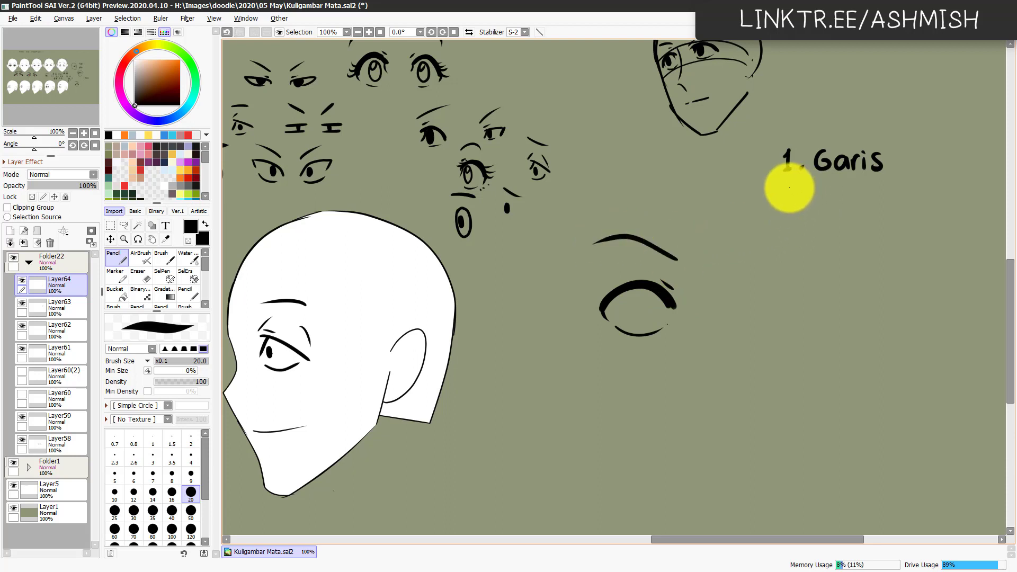
Step: Handwrite "2. warna" directly under the first note
left_click_drag(787, 190, 795, 201)
left_click(807, 198)
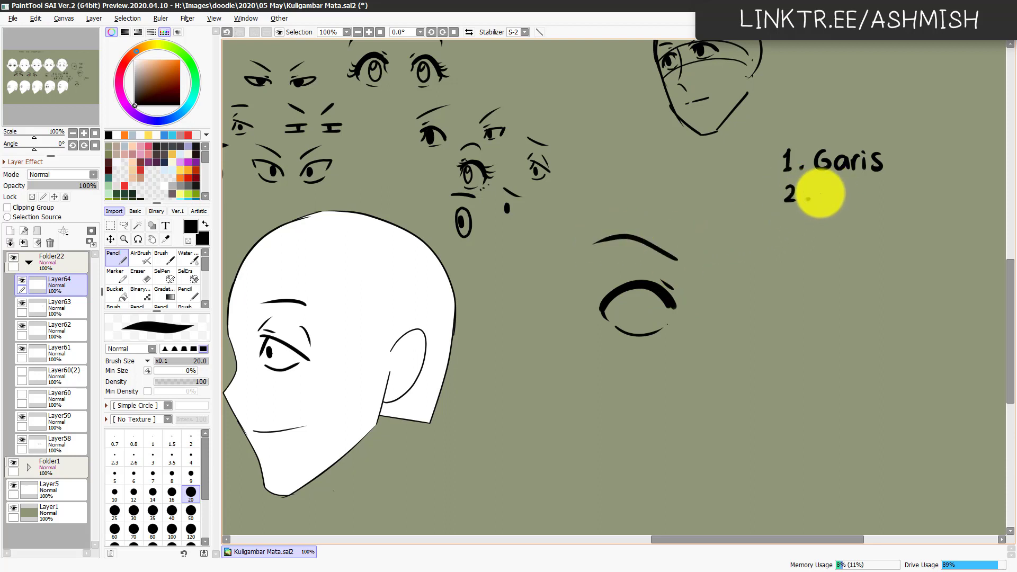
left_click_drag(818, 190, 896, 203)
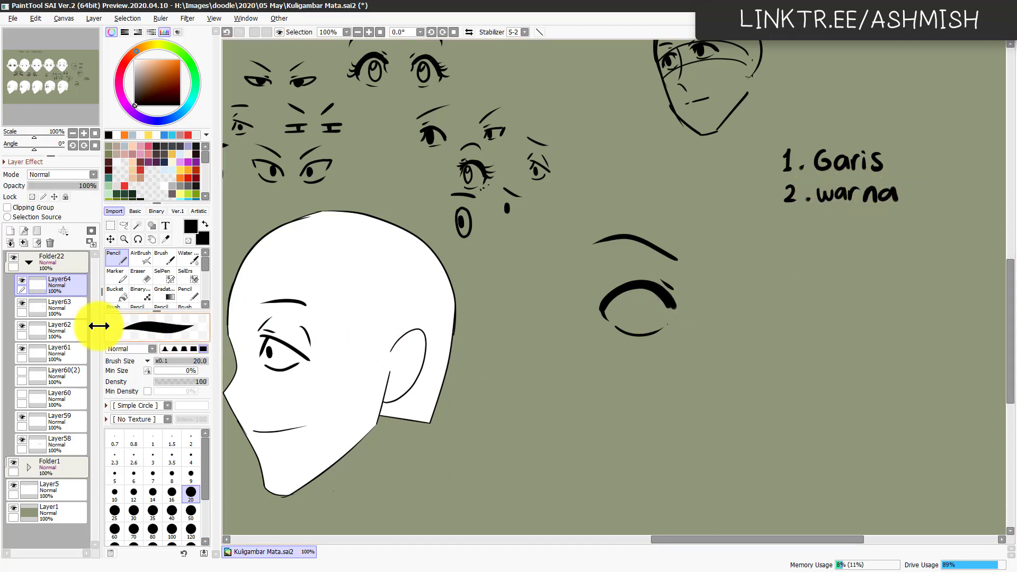
Step: On a new layer beneath the eye's line art, fill the eye shape with near-white and erase the spill outside the outline
left_click(70, 312)
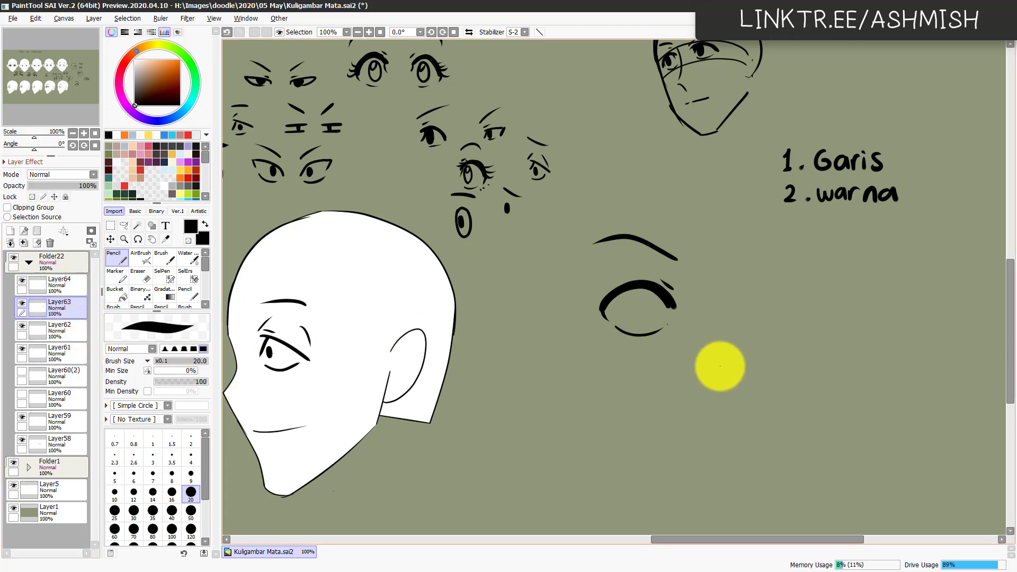
key("ctrl+shift+n")
left_click(125, 153)
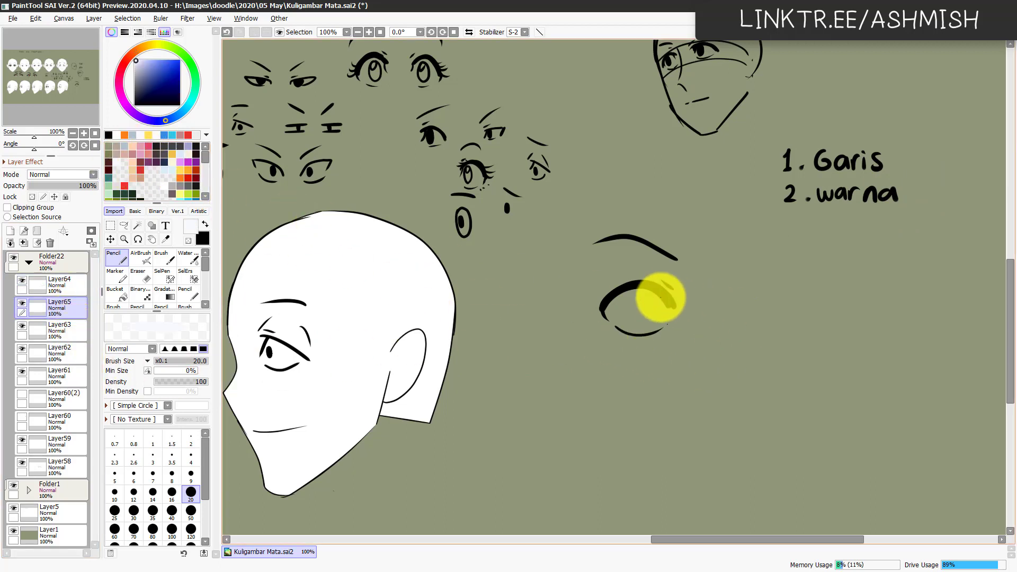
mouse_move(662, 297)
left_mouse_down()
mouse_move(609, 309)
mouse_move(614, 322)
mouse_move(660, 324)
mouse_move(669, 310)
mouse_move(644, 296)
left_mouse_up()
key("g")
left_click(650, 320)
key("n")
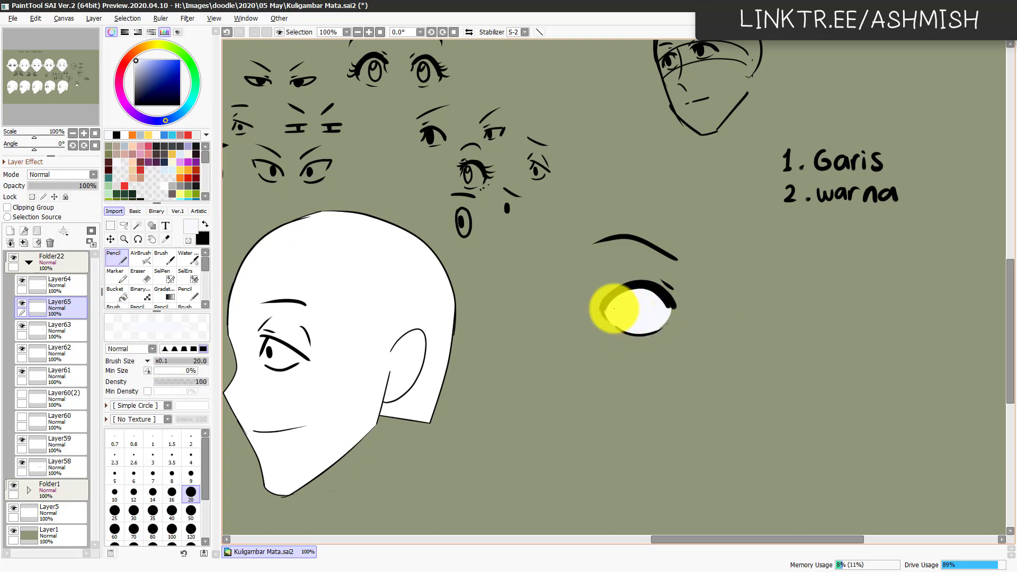
key("e")
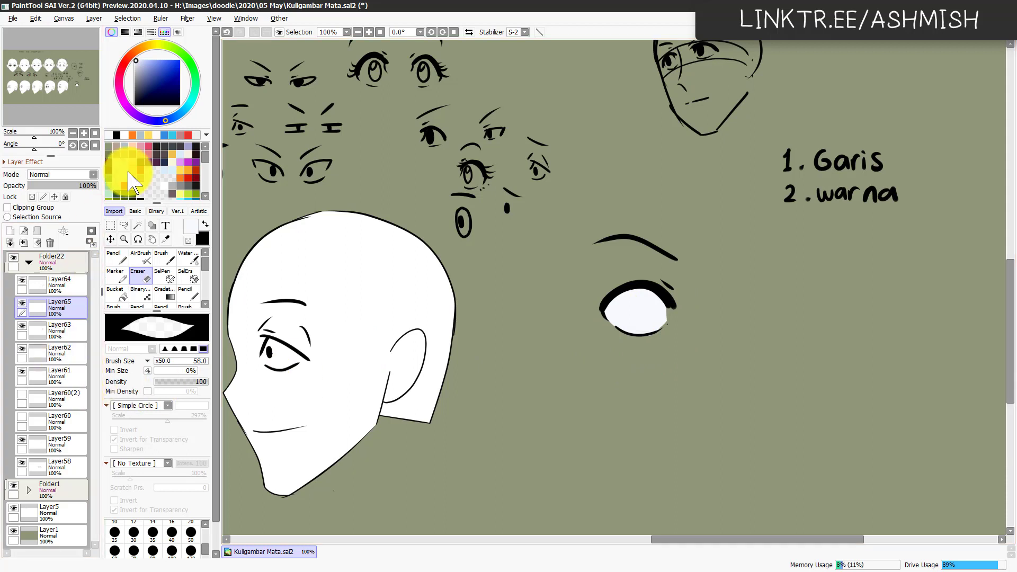
Step: On a new layer clipped to the eye white, paint a grey-blue shadow across the upper part of the eyeball
key("ctrl+shift+n")
left_click(42, 208)
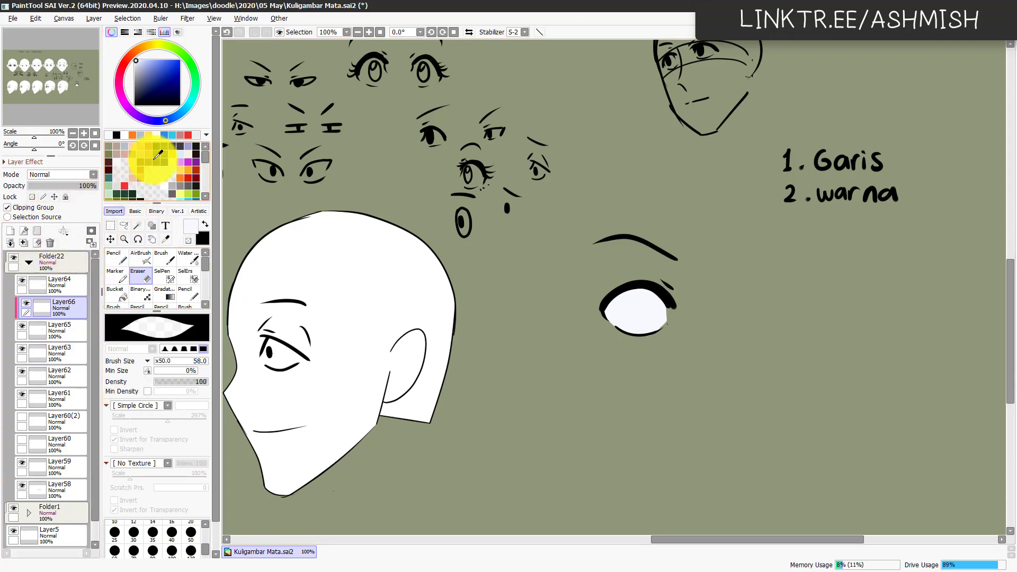
left_click(125, 146)
key("n")
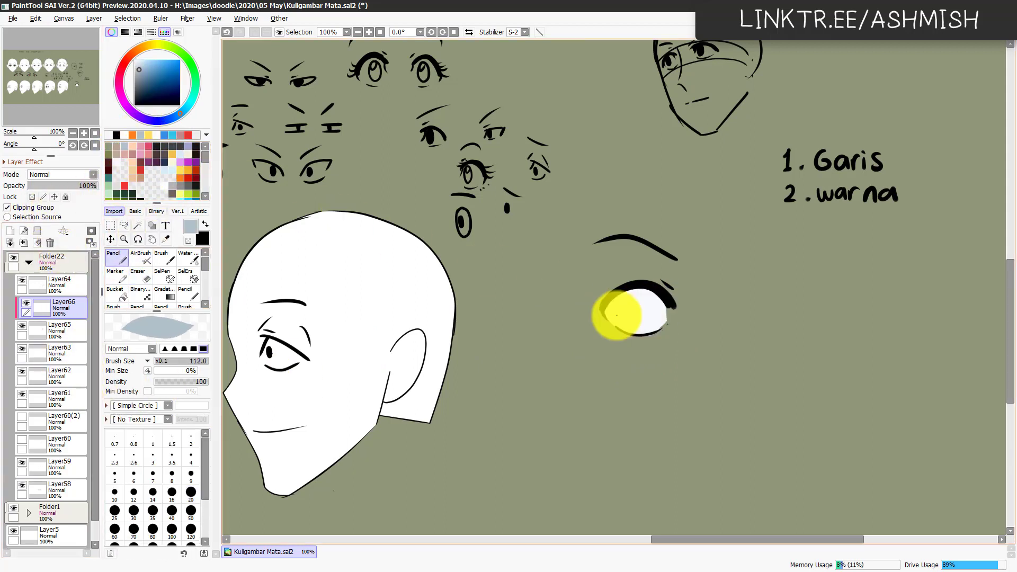
mouse_move(601, 315)
left_mouse_down()
mouse_move(676, 318)
mouse_move(535, 344)
mouse_move(563, 360)
mouse_move(594, 355)
mouse_move(571, 358)
left_mouse_up()
key("Page_Up")
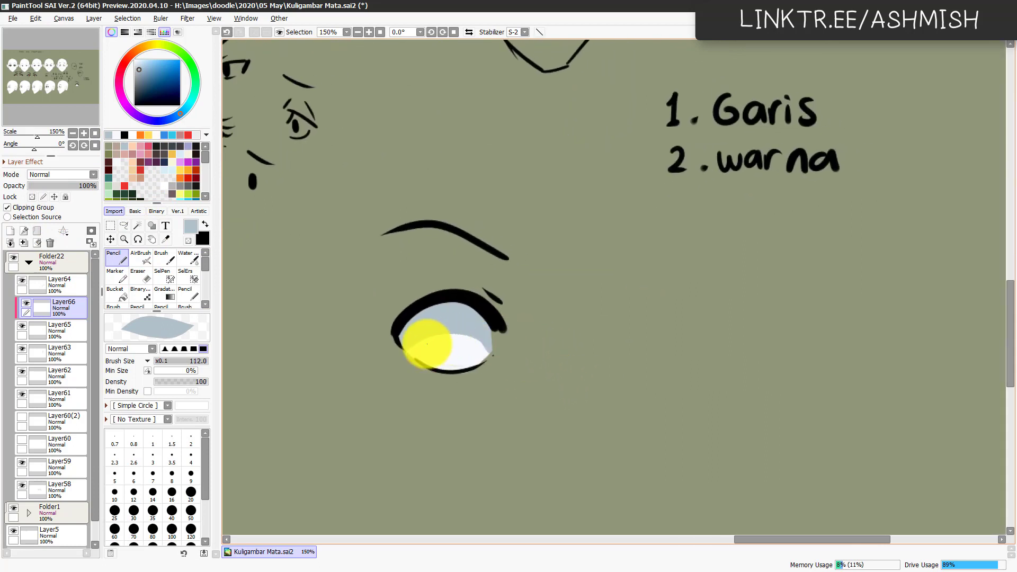
Step: On a new unclipped layer, handwrite "3. bulat iris" in black under the second note
key("ctrl+shift+n")
left_click_drag(152, 98, 111, 145)
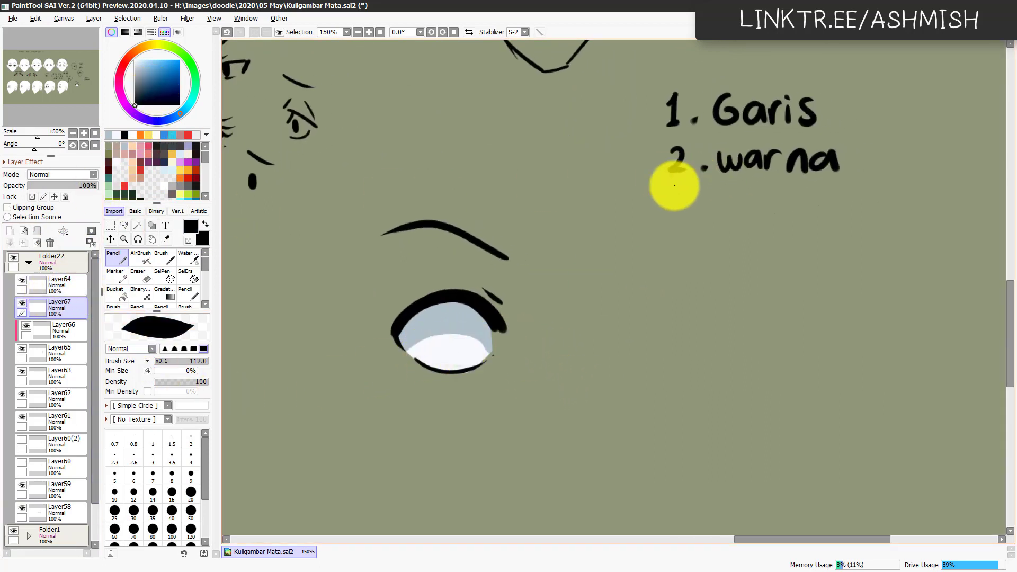
mouse_move(674, 185)
left_mouse_down()
mouse_move(683, 194)
mouse_move(674, 218)
left_mouse_up()
left_click(704, 220)
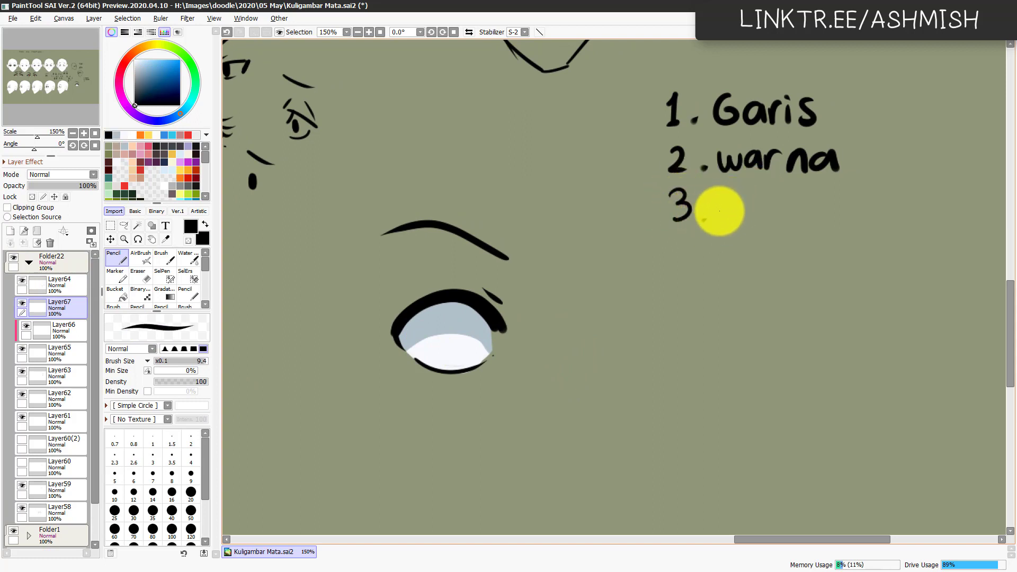
mouse_move(715, 192)
left_mouse_down()
mouse_move(716, 214)
mouse_move(756, 192)
mouse_move(760, 218)
left_mouse_up()
mouse_move(781, 206)
left_mouse_down()
mouse_move(780, 218)
mouse_move(793, 218)
mouse_move(801, 203)
mouse_move(840, 202)
mouse_move(846, 218)
left_mouse_up()
left_click_drag(862, 201, 854, 217)
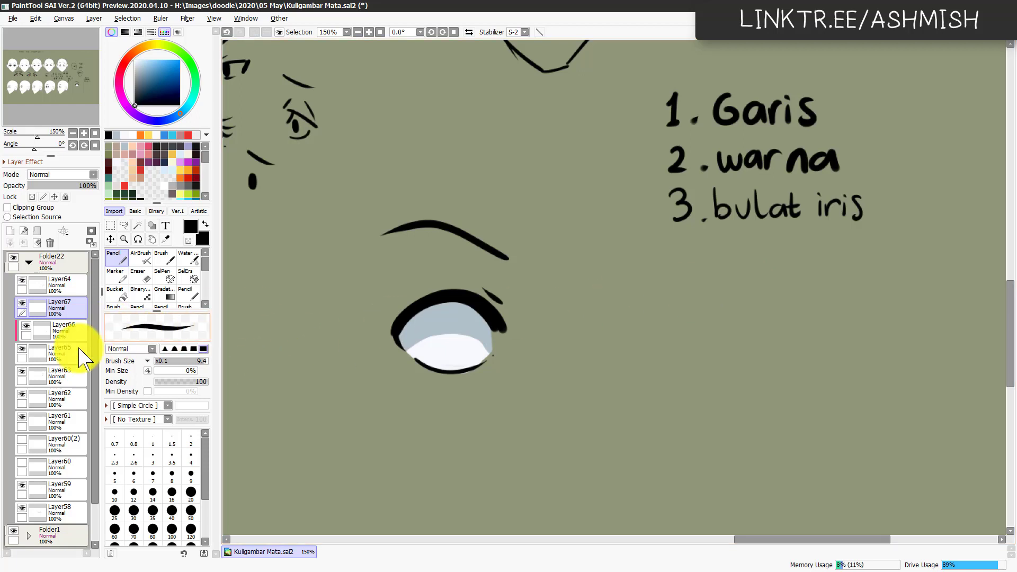
Step: On a new clipped layer above the eye-white shadow, paint a solid black oval for the iris
left_click(74, 334)
left_click(10, 230)
left_click(37, 207)
left_click_drag(457, 324, 547, 310)
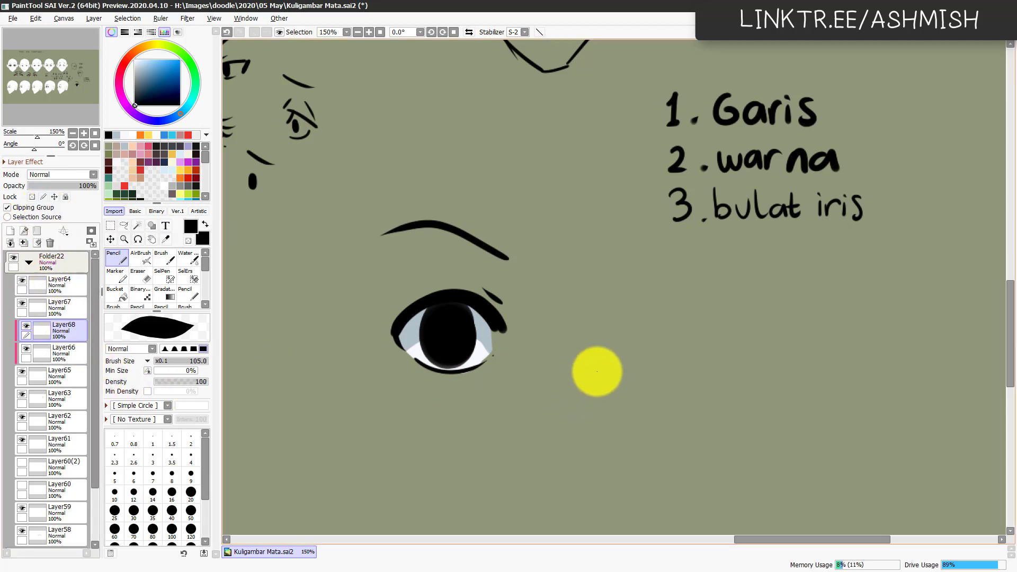
left_click(26, 326)
left_click(26, 327)
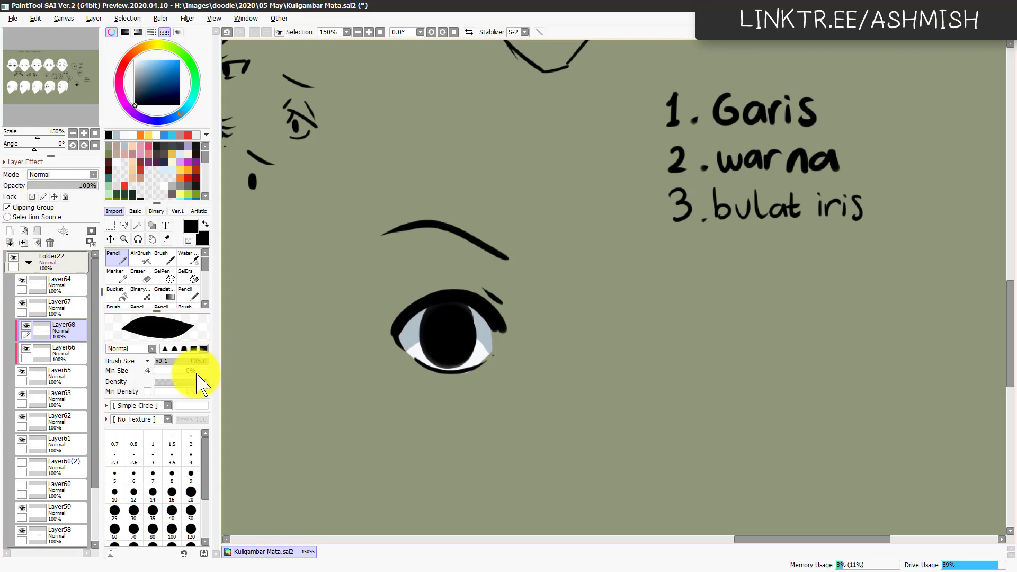
Step: On another clipped layer, paint a yellow-orange oval inside the black iris, leaving a dark rim
left_click(10, 231)
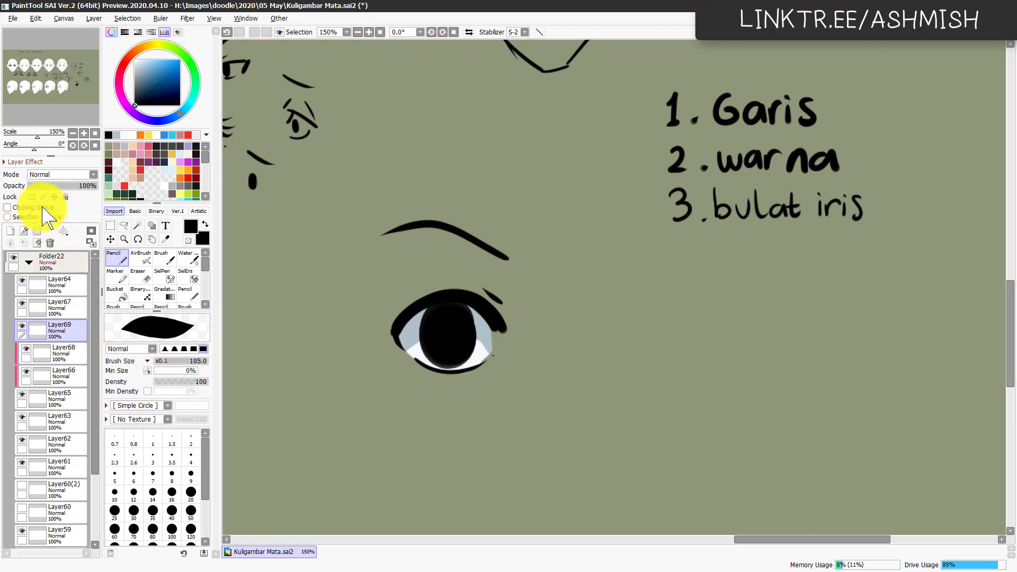
left_click(171, 155)
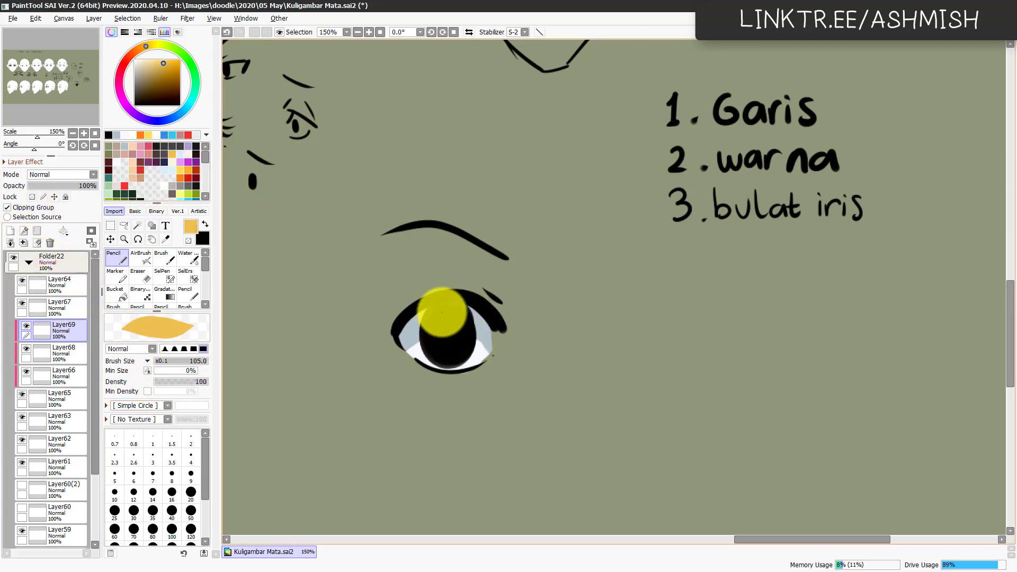
mouse_move(440, 312)
left_mouse_down()
mouse_move(457, 328)
mouse_move(435, 338)
mouse_move(459, 342)
mouse_move(435, 326)
mouse_move(458, 344)
mouse_move(442, 329)
mouse_move(458, 338)
mouse_move(443, 341)
mouse_move(452, 318)
mouse_move(458, 336)
mouse_move(448, 343)
mouse_move(443, 331)
mouse_move(456, 319)
mouse_move(451, 347)
mouse_move(440, 325)
mouse_move(456, 328)
mouse_move(438, 348)
mouse_move(452, 317)
mouse_move(448, 351)
mouse_move(439, 321)
left_mouse_up()
key("ctrl+z")
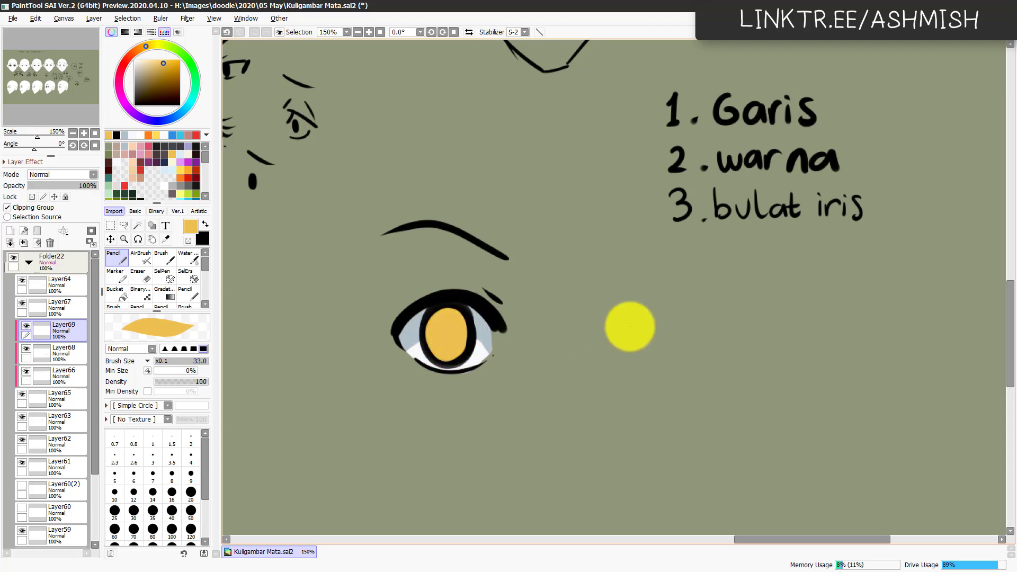
Step: Add an empty clipped layer, and on a new unclipped layer handwrite "4. duplikat, multiply, hapus" in black under the third note
left_click(10, 231)
left_click(41, 207)
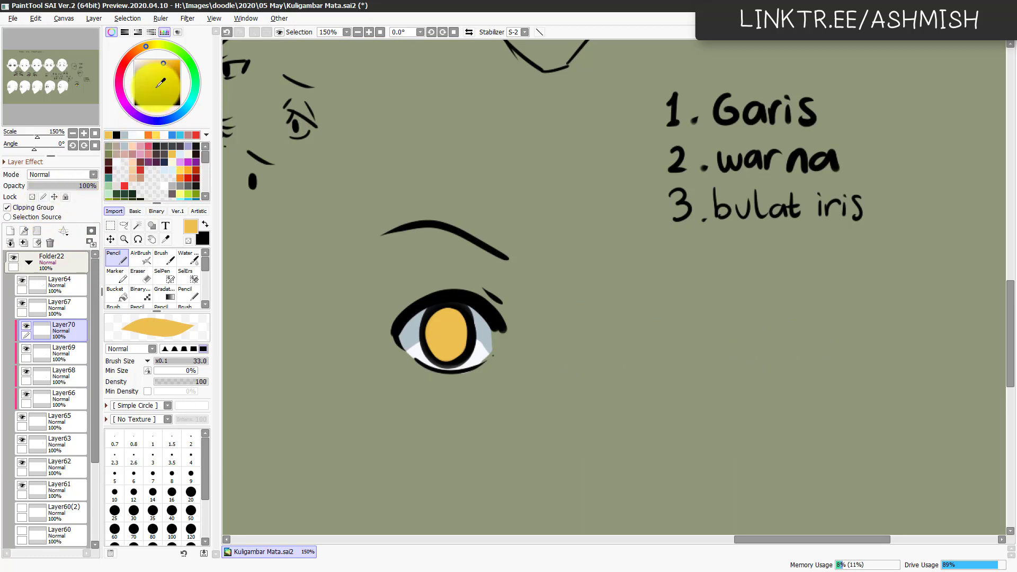
left_click(196, 186)
left_click(704, 218)
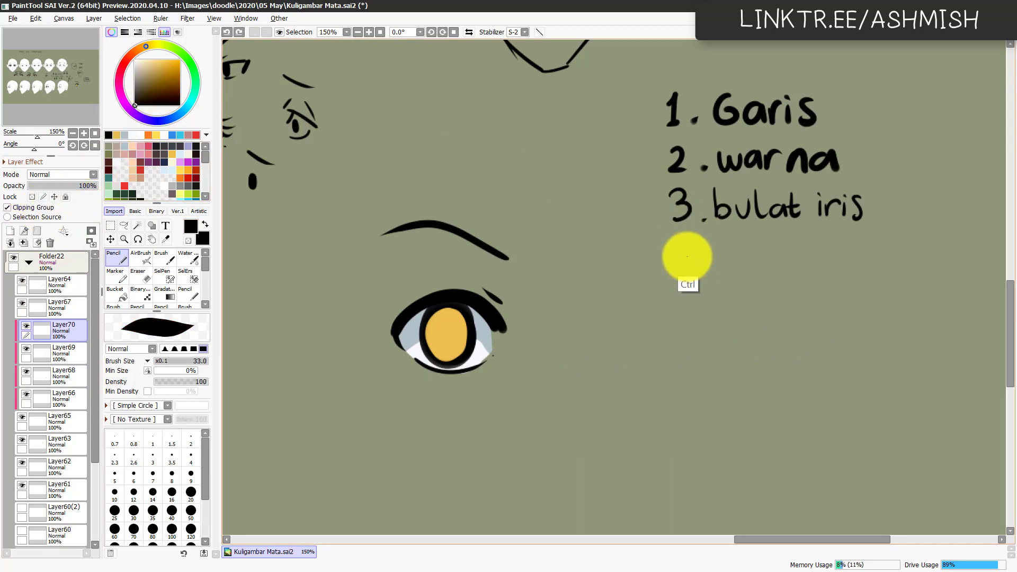
key("ctrl+shift+n")
left_click_drag(696, 254, 685, 252)
mouse_move(683, 239)
left_mouse_down()
mouse_move(670, 265)
mouse_move(683, 252)
mouse_move(685, 275)
mouse_move(721, 263)
left_mouse_up()
left_click(701, 271)
mouse_move(721, 241)
left_mouse_down()
mouse_move(723, 266)
mouse_move(768, 246)
mouse_move(810, 253)
mouse_move(823, 233)
mouse_move(844, 263)
left_mouse_up()
left_click(843, 268)
left_click_drag(837, 302, 811, 304)
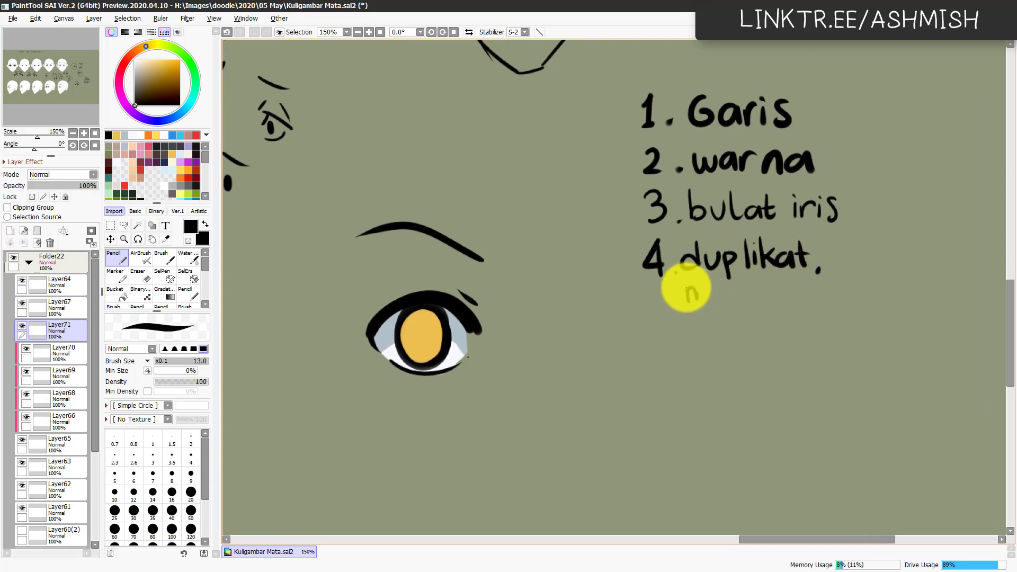
mouse_move(685, 288)
left_mouse_down()
mouse_move(716, 284)
mouse_move(720, 302)
mouse_move(731, 280)
mouse_move(728, 293)
mouse_move(743, 281)
mouse_move(752, 292)
mouse_move(769, 287)
mouse_move(767, 279)
mouse_move(798, 307)
left_mouse_up()
mouse_move(688, 318)
left_mouse_down()
mouse_move(720, 330)
mouse_move(770, 323)
mouse_move(789, 335)
left_mouse_up()
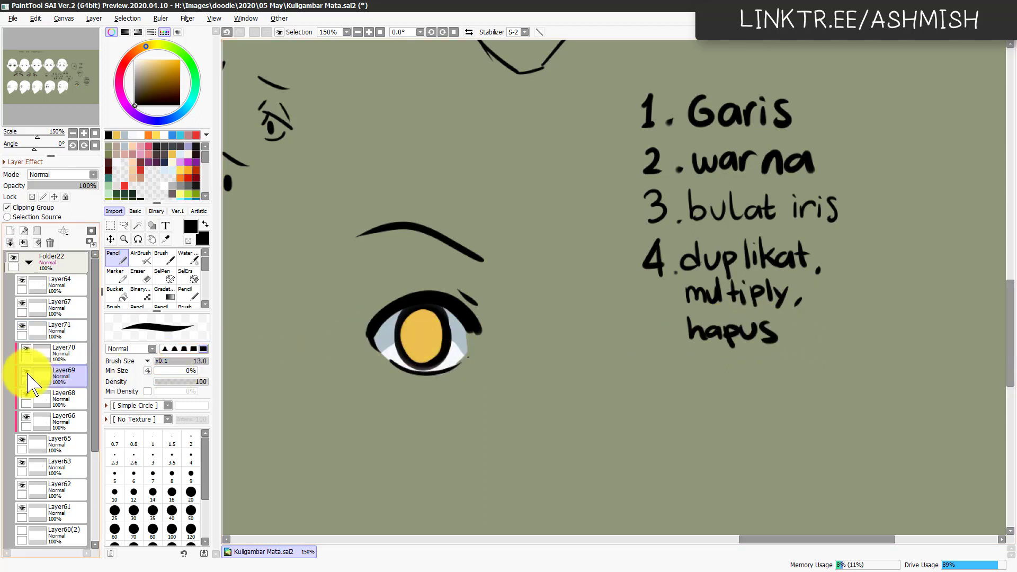
Step: Try Multiply mode on the empty clipped layer above the iris colour, and delete that layer
key("ctrl+j")
key("ctrl+z")
left_click(45, 353)
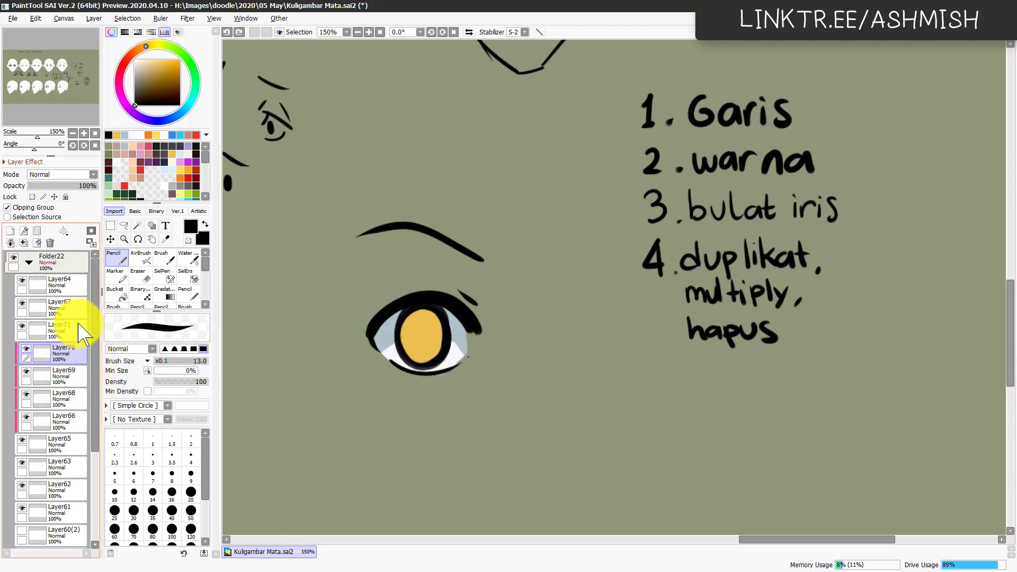
left_click(62, 175)
left_click(58, 198)
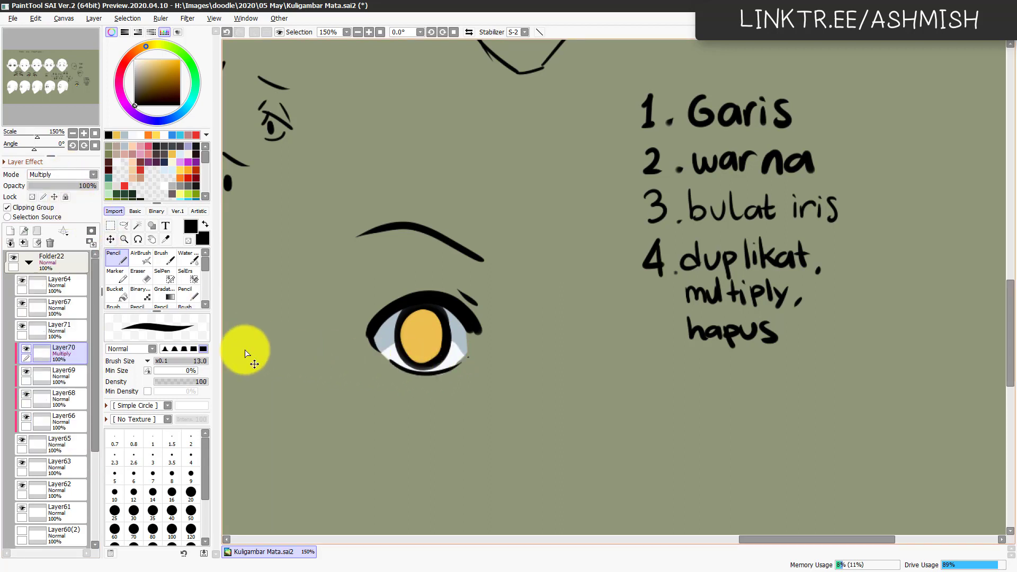
left_click(50, 243)
Step: Duplicate the yellow-orange iris layer, set the copy to Multiply, and lower its luminance to darken it
key("ctrl+j")
left_click(62, 174)
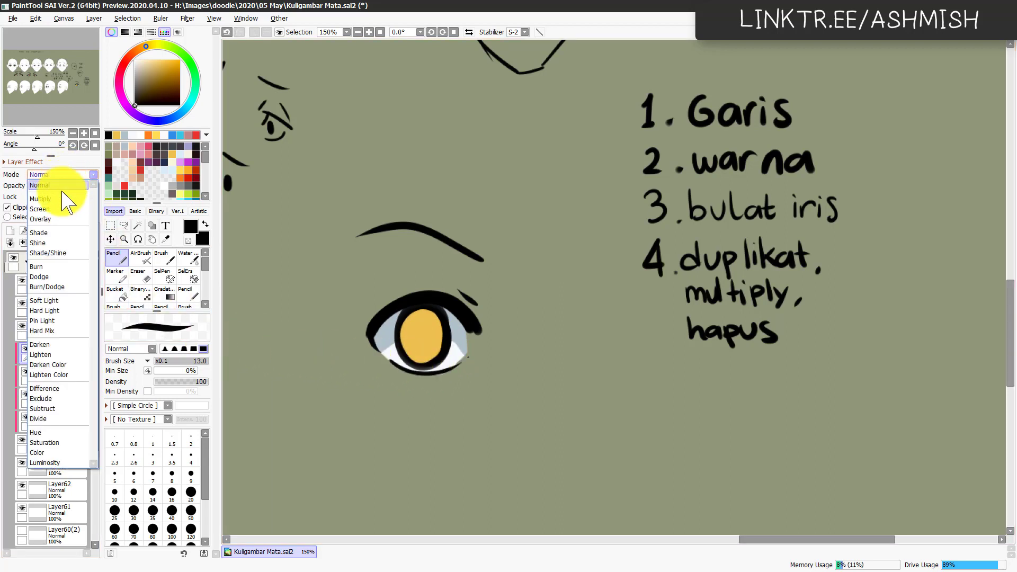
left_click(58, 198)
key("ctrl+u")
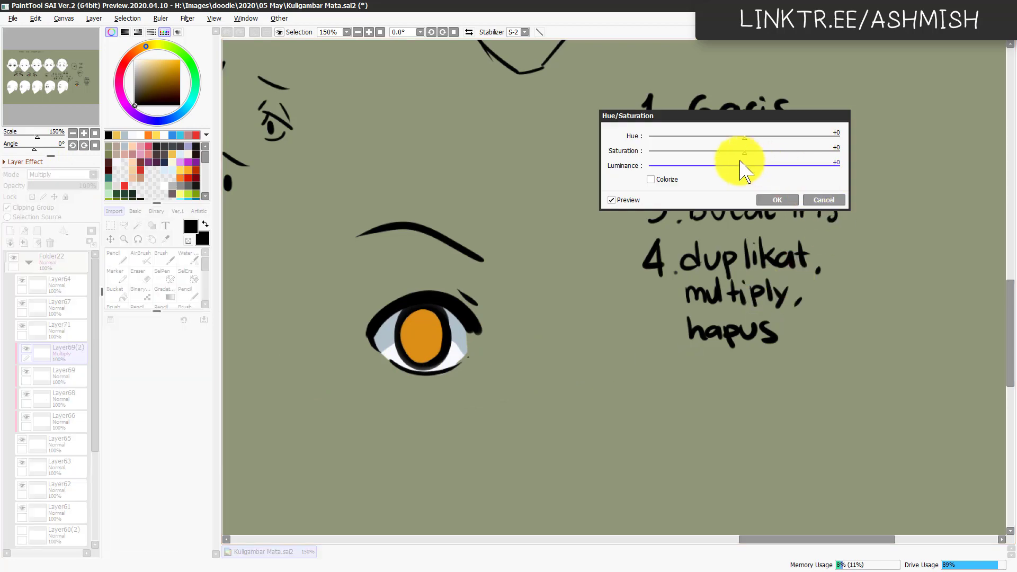
left_click_drag(743, 166, 736, 165)
left_click(772, 200)
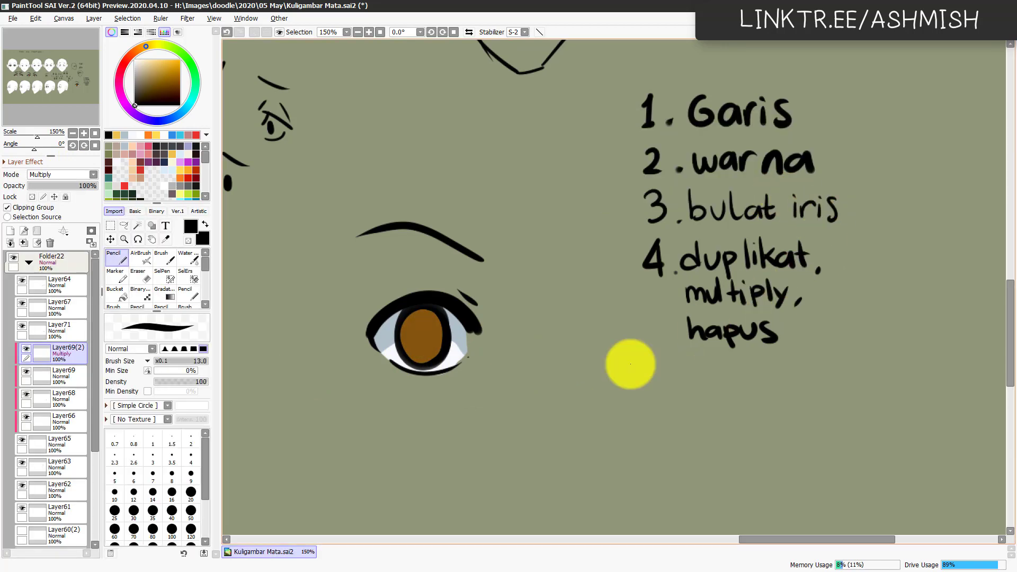
Step: Duplicate the darkened Multiply layer and erase a rounded area from the lower part of the iris shading
key("ctrl+j")
key("e")
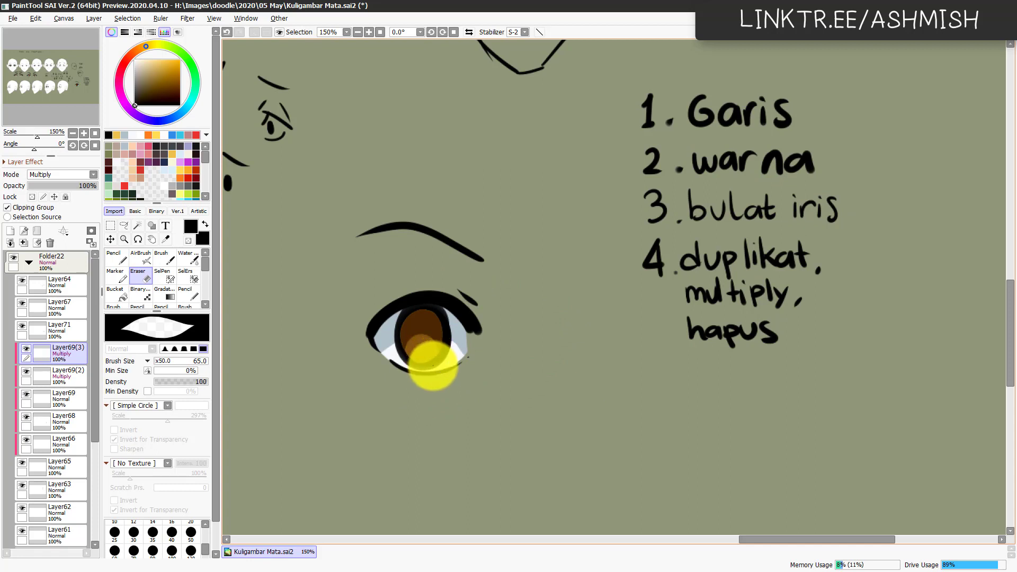
key("ctrl+z")
left_click(426, 352)
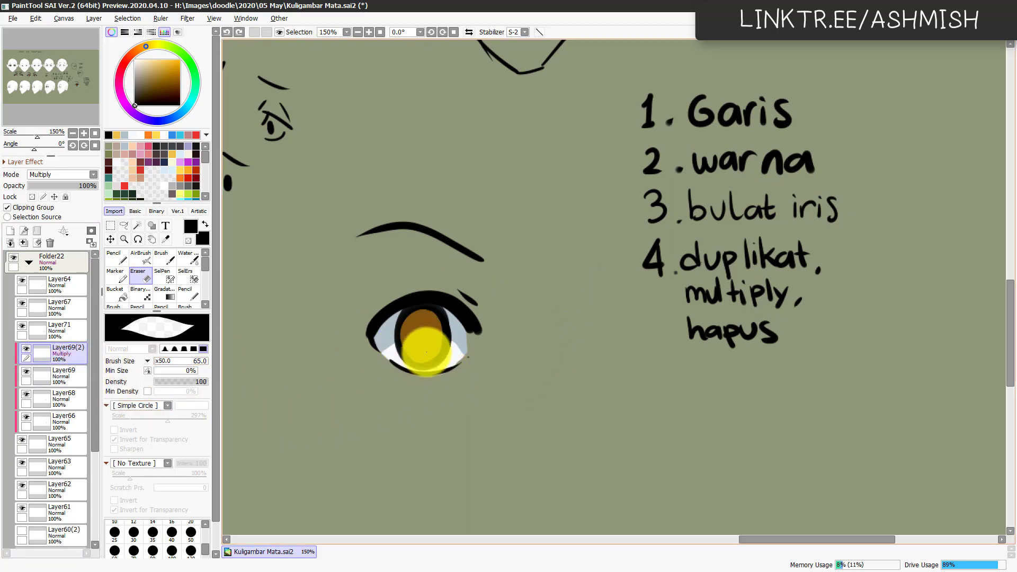
key("ctrl+y")
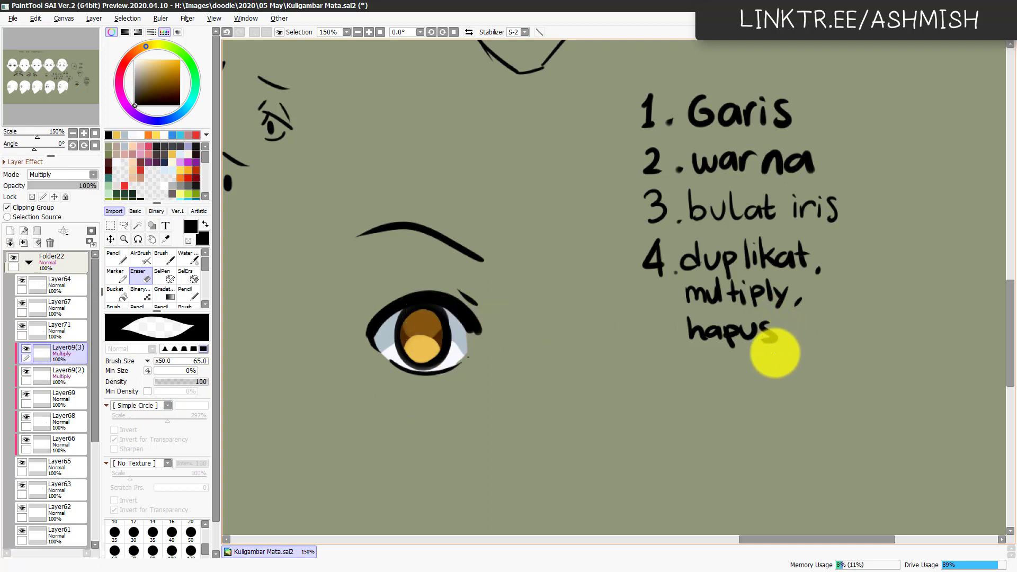
Step: Add a new unclipped layer and handwrite "5. bulat pupil" in black under the fourth note
key("ctrl+shift+n")
key("n")
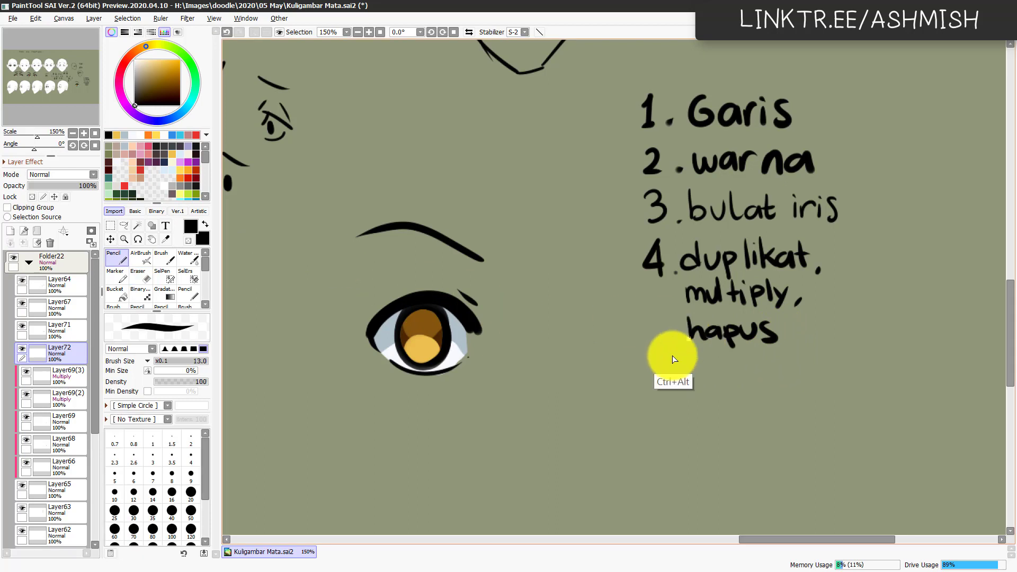
mouse_move(655, 359)
left_mouse_down()
mouse_move(663, 383)
mouse_move(669, 355)
mouse_move(702, 382)
mouse_move(715, 371)
mouse_move(721, 380)
left_mouse_up()
left_click(691, 377)
mouse_move(725, 353)
left_mouse_down()
mouse_move(756, 377)
mouse_move(763, 354)
mouse_move(770, 379)
left_mouse_up()
mouse_move(758, 367)
left_mouse_down()
mouse_move(777, 364)
mouse_move(794, 391)
mouse_move(797, 379)
mouse_move(827, 379)
left_mouse_up()
mouse_move(832, 366)
left_mouse_down()
mouse_move(842, 367)
mouse_move(835, 378)
mouse_move(871, 379)
left_mouse_up()
Step: Add a new layer clipped above the iris shading and paint a round black pupil in the iris centre
left_click(80, 373)
left_click(11, 230)
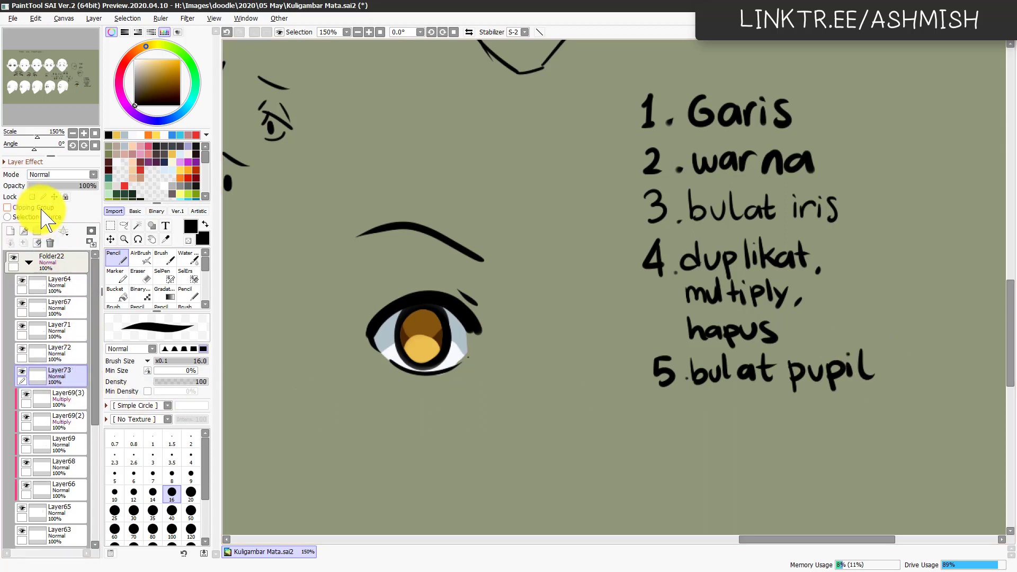
left_click(41, 208)
left_click_drag(422, 334, 421, 332)
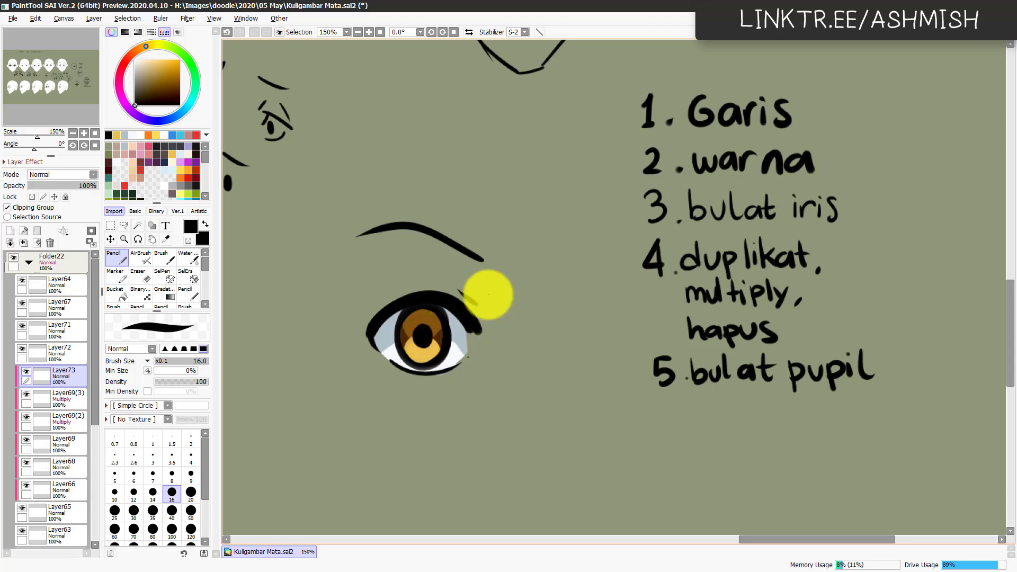
Step: Add an empty clipped layer, and on a new unclipped layer handwrite "6. overlay" in black under the fifth note
left_click(10, 230)
left_click(51, 207)
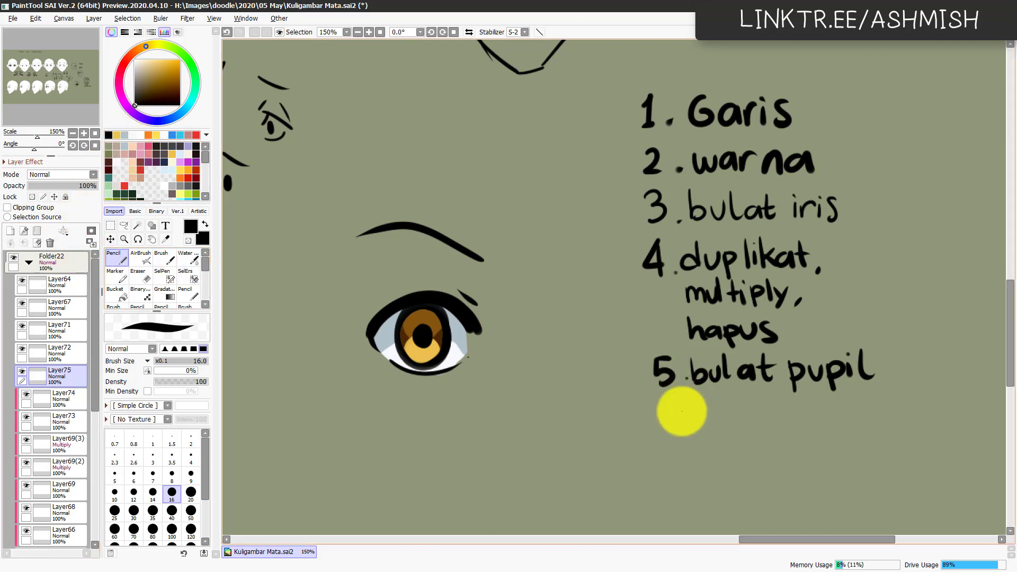
left_click_drag(660, 406, 655, 422)
left_click(687, 423)
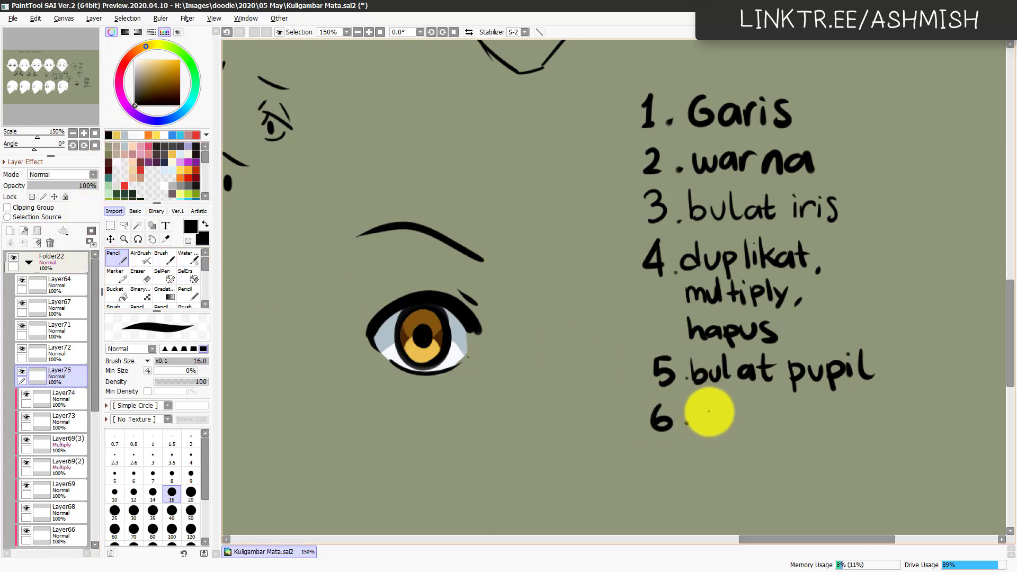
mouse_move(716, 414)
left_mouse_down()
mouse_move(783, 422)
mouse_move(845, 398)
left_mouse_up()
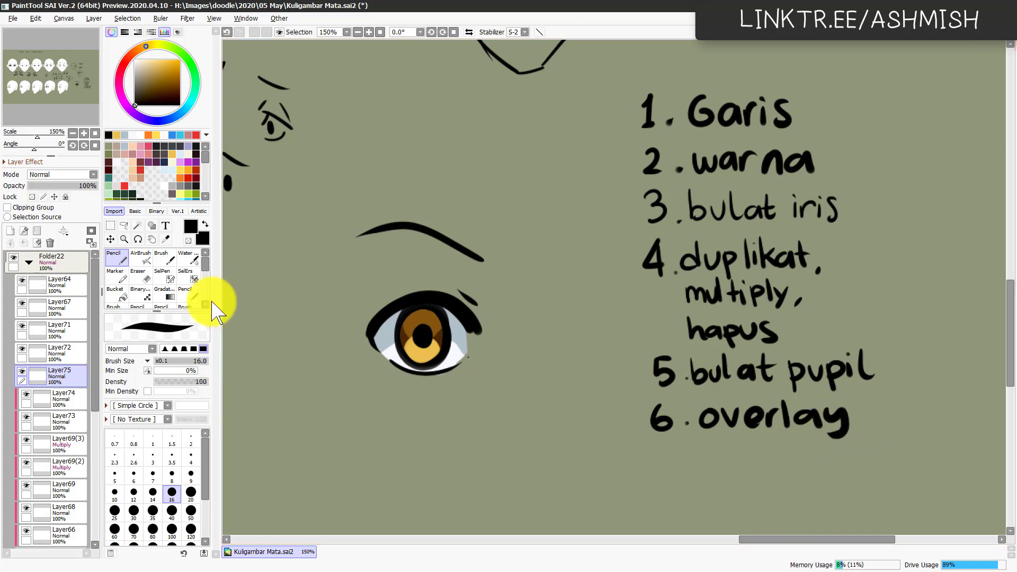
Step: Add a clipped layer in Overlay mode above the pupil and paint a round white glow around the pupil
left_click(67, 404)
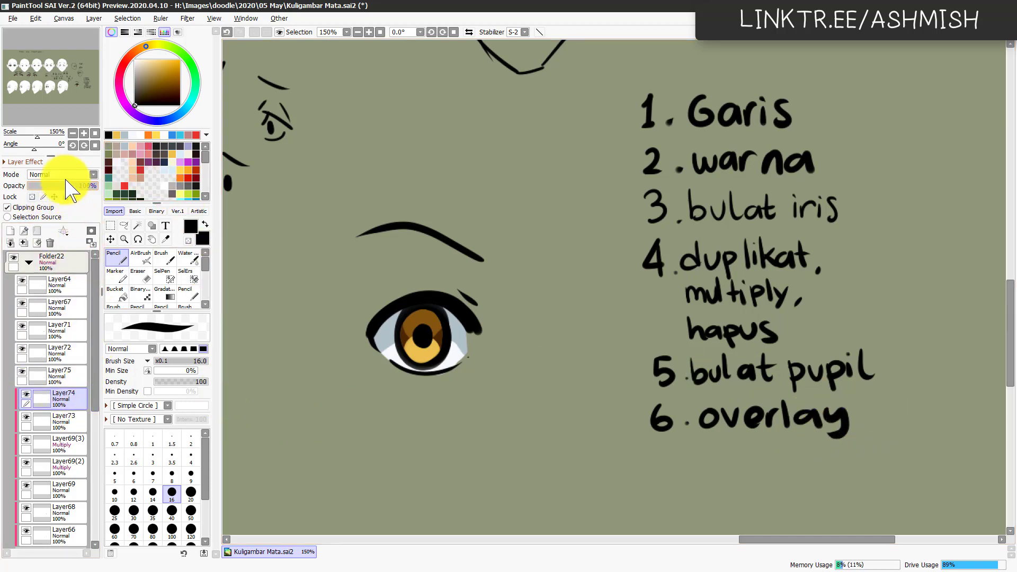
key("ctrl+shift+n")
left_click(39, 209)
left_click(63, 175)
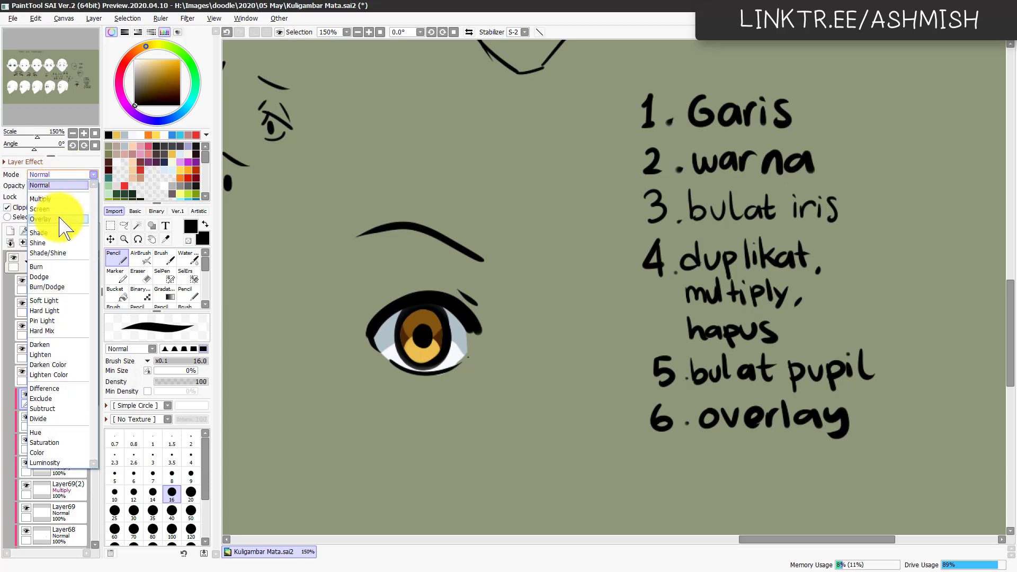
left_click(59, 219)
left_click(135, 60)
mouse_move(424, 339)
left_mouse_down("ctrl+alt")
mouse_move(450, 339)
mouse_move(421, 327)
mouse_move(419, 344)
left_mouse_up("ctrl+alt")
key("ctrl+z")
left_click(423, 333)
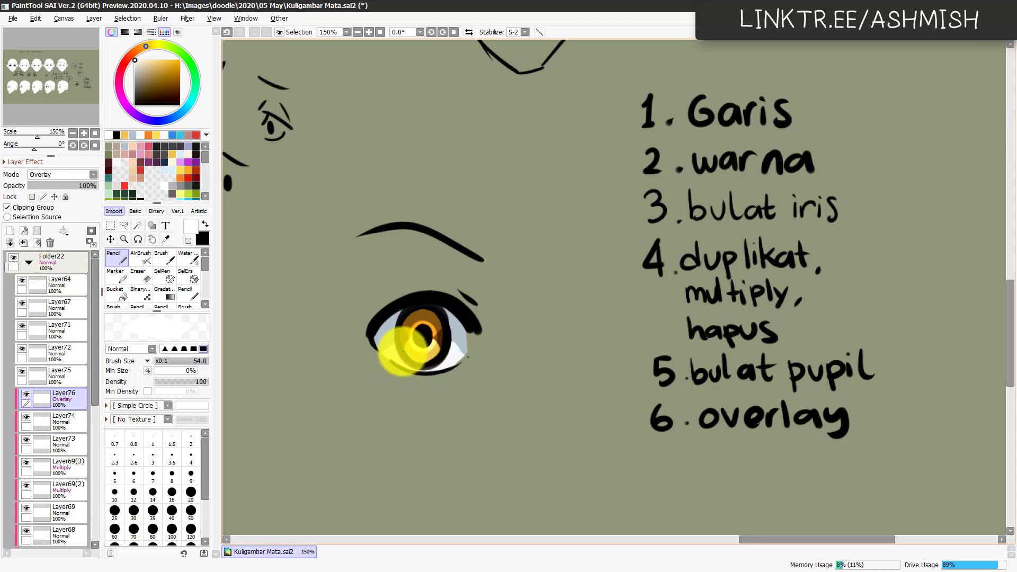
Step: Dab small white dots in an arc along the lower iris on the Overlay layer with brush size 12
left_click_drag(413, 352, 397, 355, "ctrl+alt")
left_click(417, 356)
left_click(422, 356)
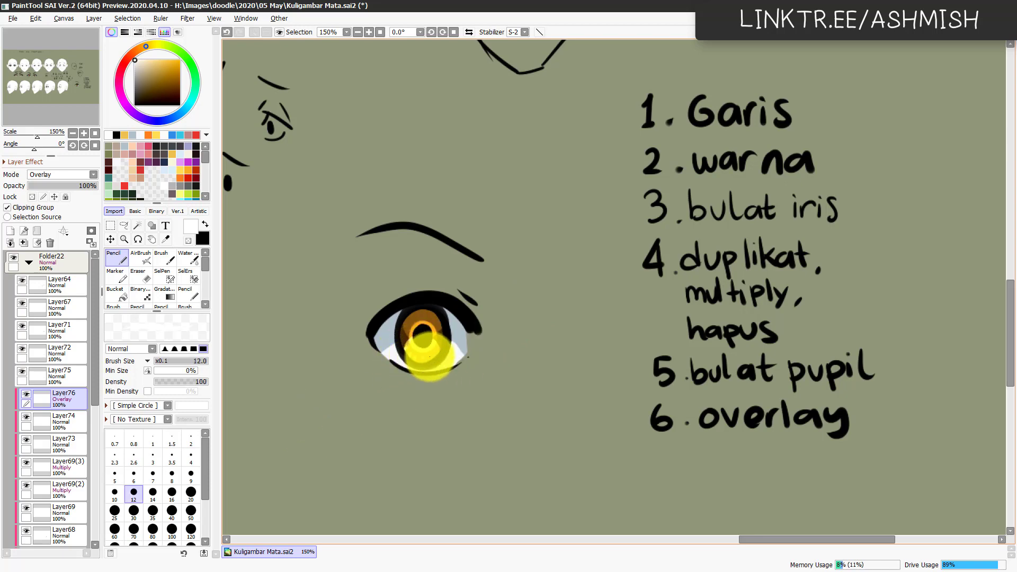
left_click(428, 356)
left_click(434, 351)
left_click(438, 347)
left_click(407, 344)
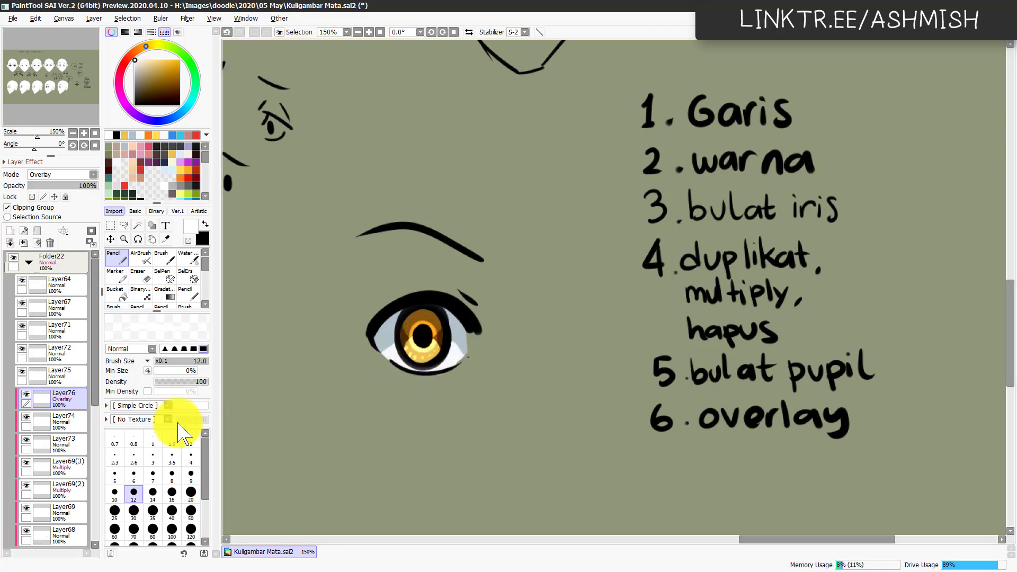
Step: Add a new unclipped layer and handwrite "7. highlights" in black under the sixth note
left_click(10, 231)
left_click(135, 105)
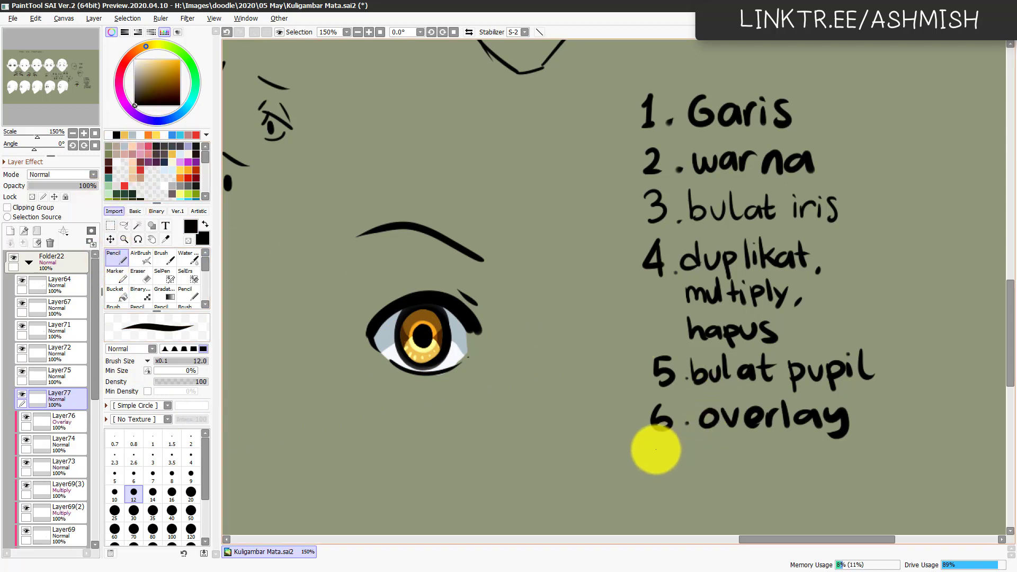
mouse_move(652, 449)
left_mouse_down()
mouse_move(662, 471)
mouse_move(711, 470)
left_mouse_up()
left_click(686, 470)
left_click_drag(722, 459, 731, 480)
mouse_move(747, 446)
left_mouse_down()
mouse_move(759, 474)
mouse_move(776, 472)
mouse_move(784, 484)
left_mouse_up()
mouse_move(802, 445)
left_mouse_down()
mouse_move(819, 470)
mouse_move(825, 452)
mouse_move(832, 474)
left_mouse_up()
mouse_move(821, 460)
left_mouse_down()
mouse_move(848, 462)
mouse_move(839, 473)
left_mouse_up()
Step: Add a clipped Normal layer above the Overlay layer and paint white highlights over the pupil and iris with brush size 25
left_click(63, 421)
left_click(10, 230)
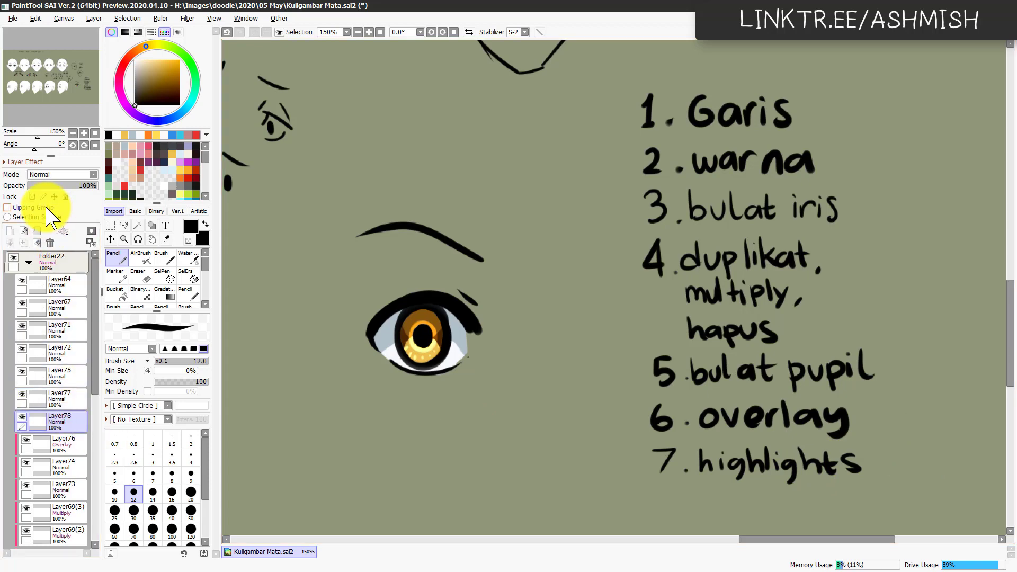
left_click(134, 59)
left_click_drag(422, 344, 437, 316)
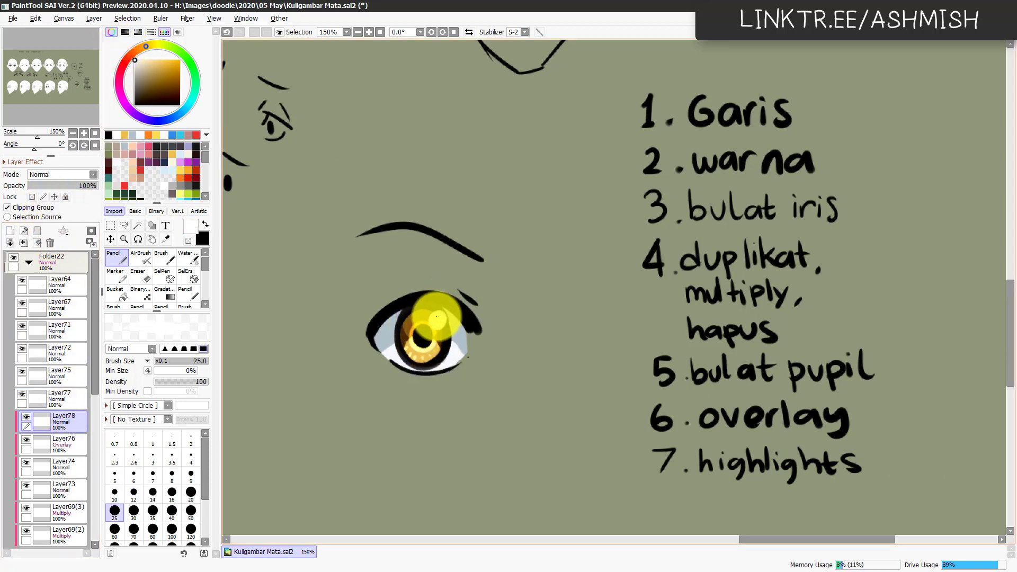
left_click(437, 318)
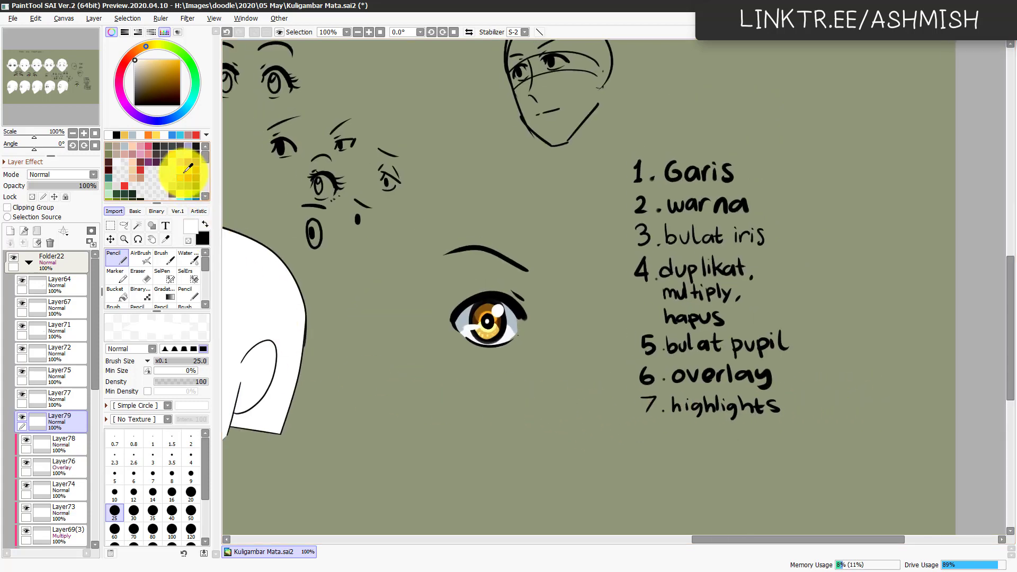
Step: Draw three yellow four-pointed sparkles around the finished eye on the new unclipped layer
left_click(180, 170)
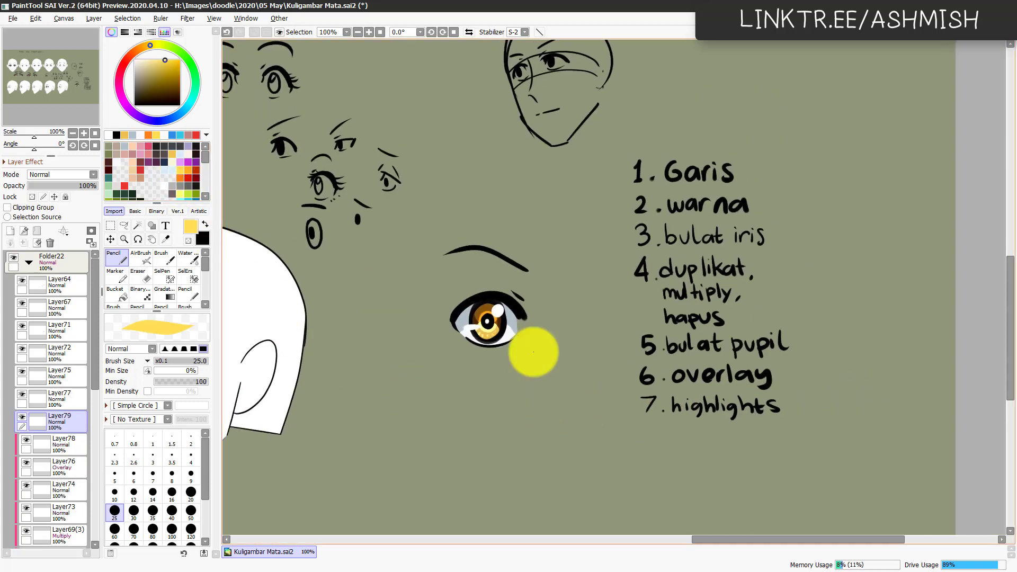
mouse_move(569, 327)
left_mouse_down()
mouse_move(568, 355)
mouse_move(555, 342)
left_mouse_up()
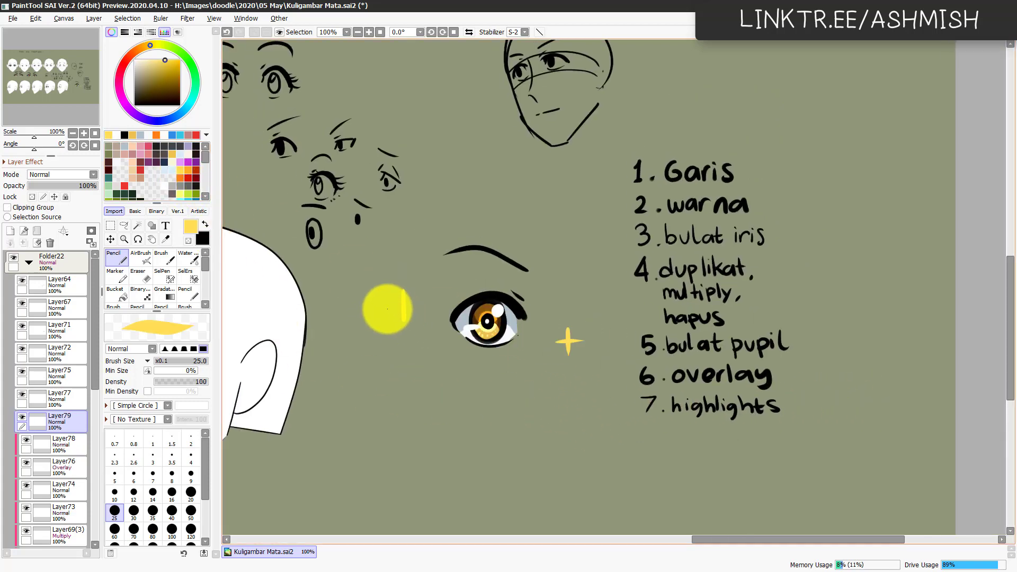
left_click_drag(387, 309, 427, 304)
left_click_drag(429, 368, 429, 389)
left_click_drag(418, 381, 443, 381)
left_click_drag(593, 431, 619, 420)
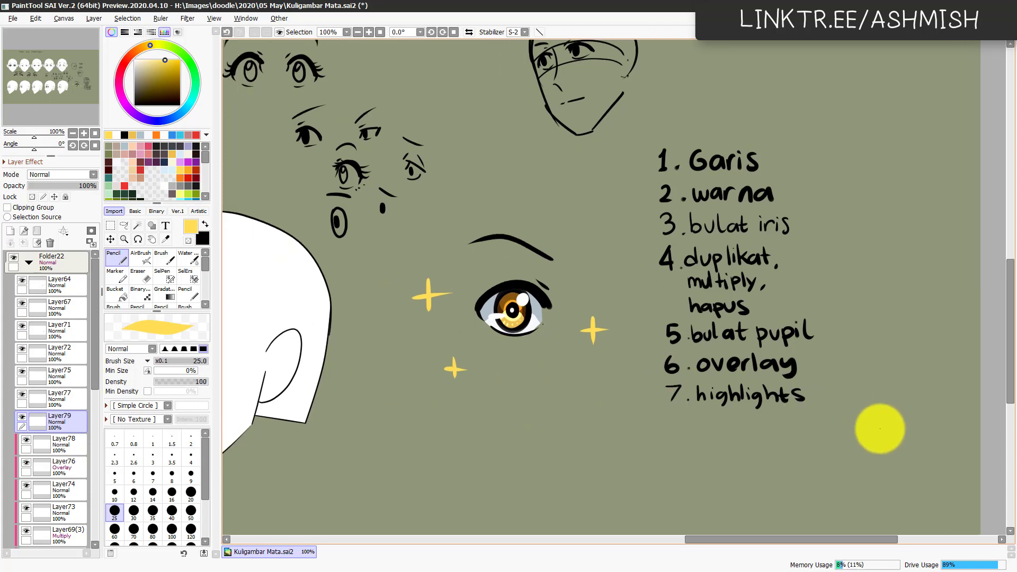
scroll(880, 428, "down", 4)
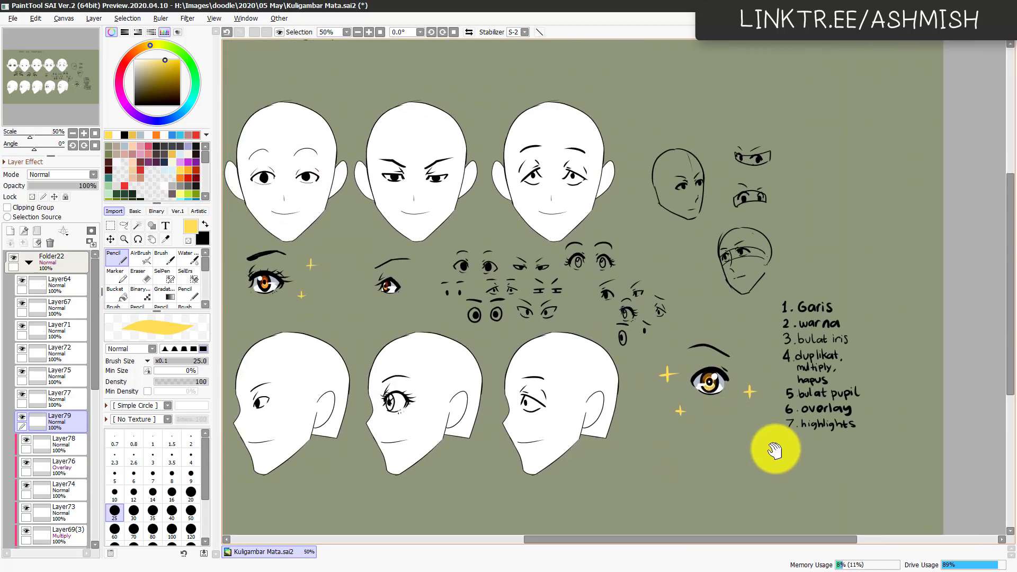